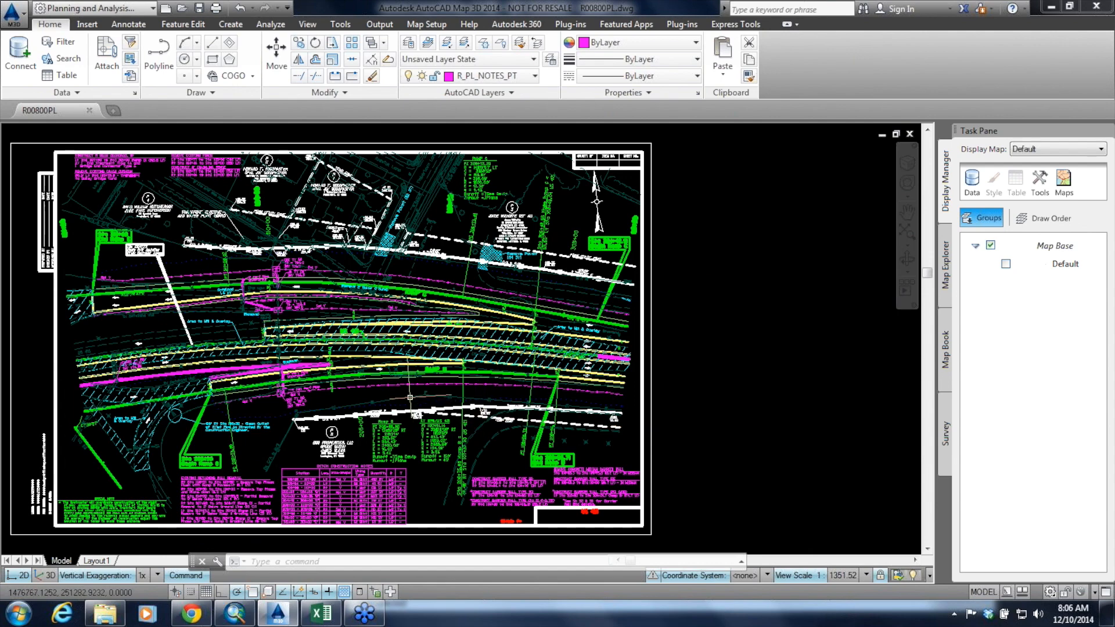
Inspect the Ramp B and US 421 area of the R00800PL roadway plan drawing up close
scroll(417, 368, "up", 6)
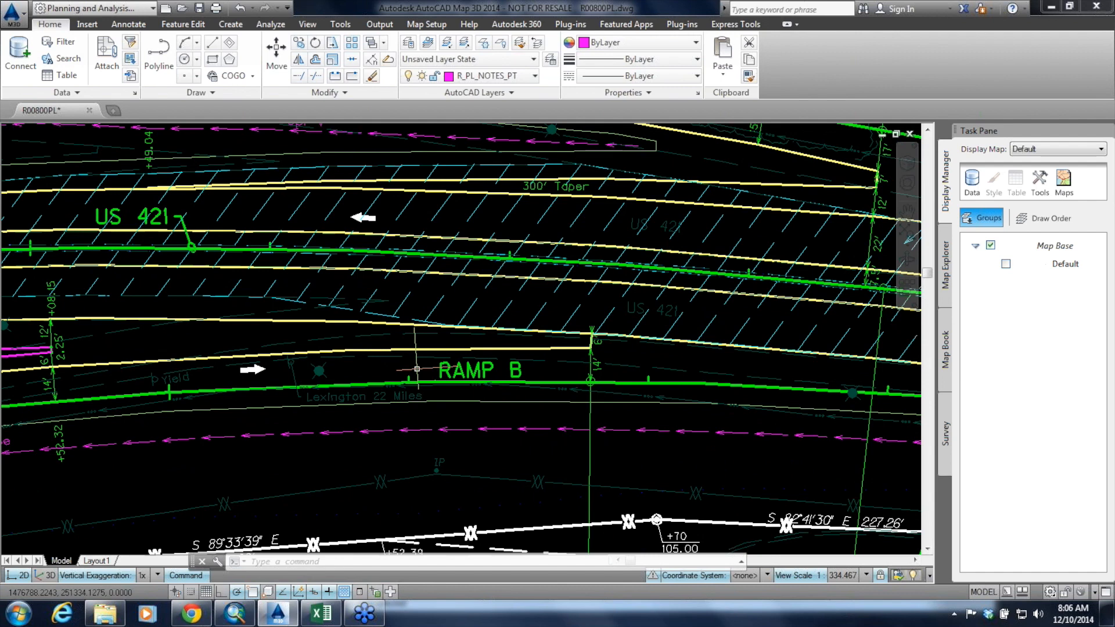
scroll(417, 369, "down", 6)
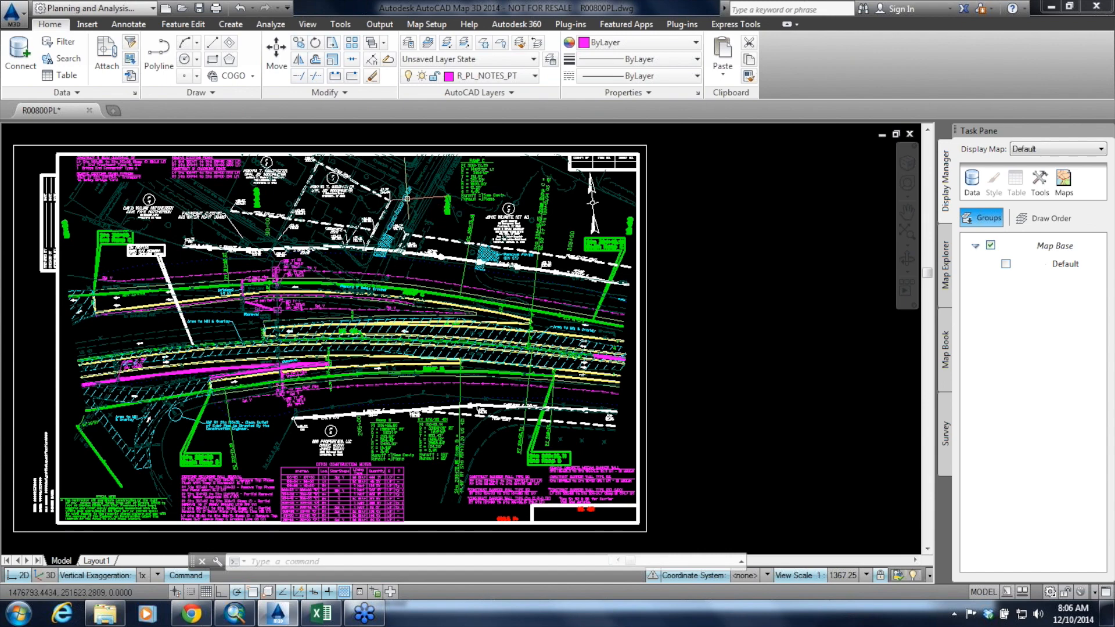
Switch to the Roadway_Levels_Chart.xls workbook in Excel and review the layer standards on its profile, pavement development, cross section and typical section sheets
left_click(319, 623)
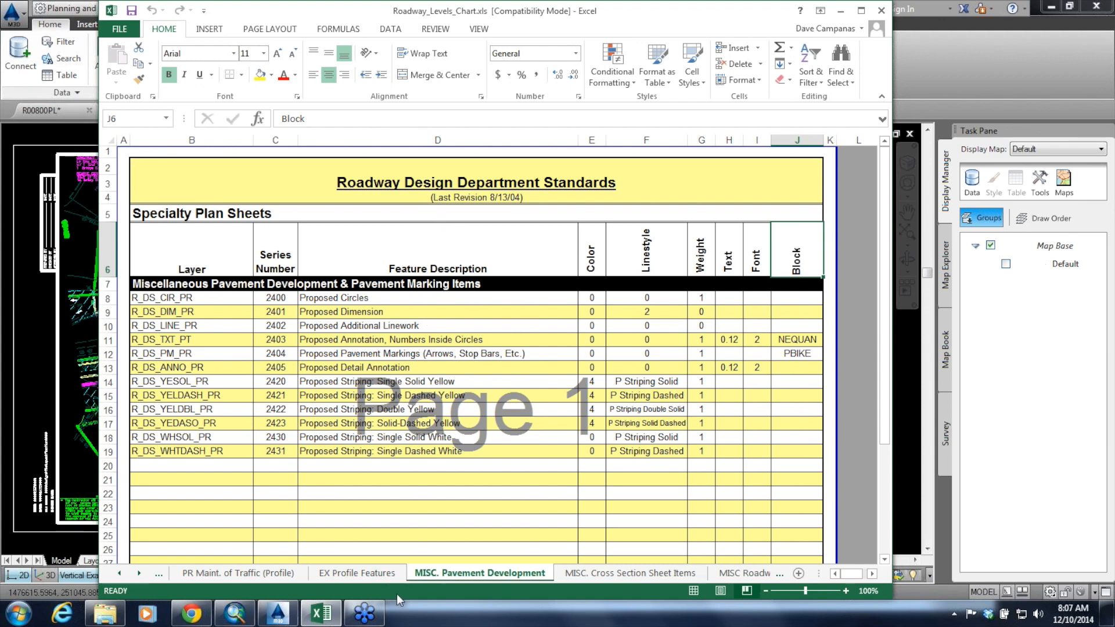
left_click(368, 574)
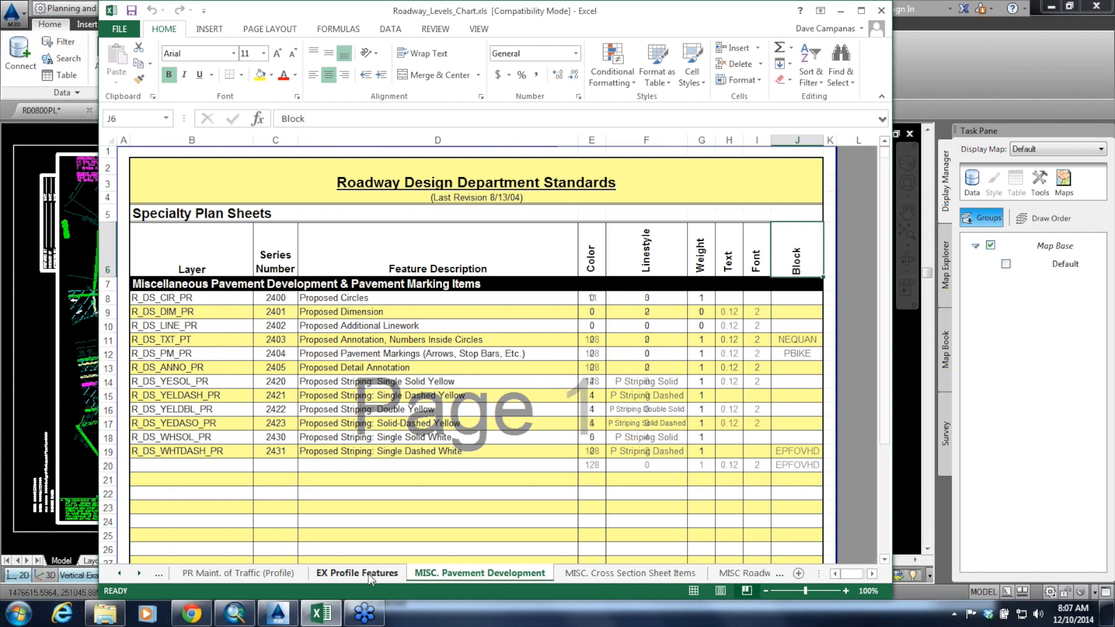
left_click(287, 575)
left_click(631, 574)
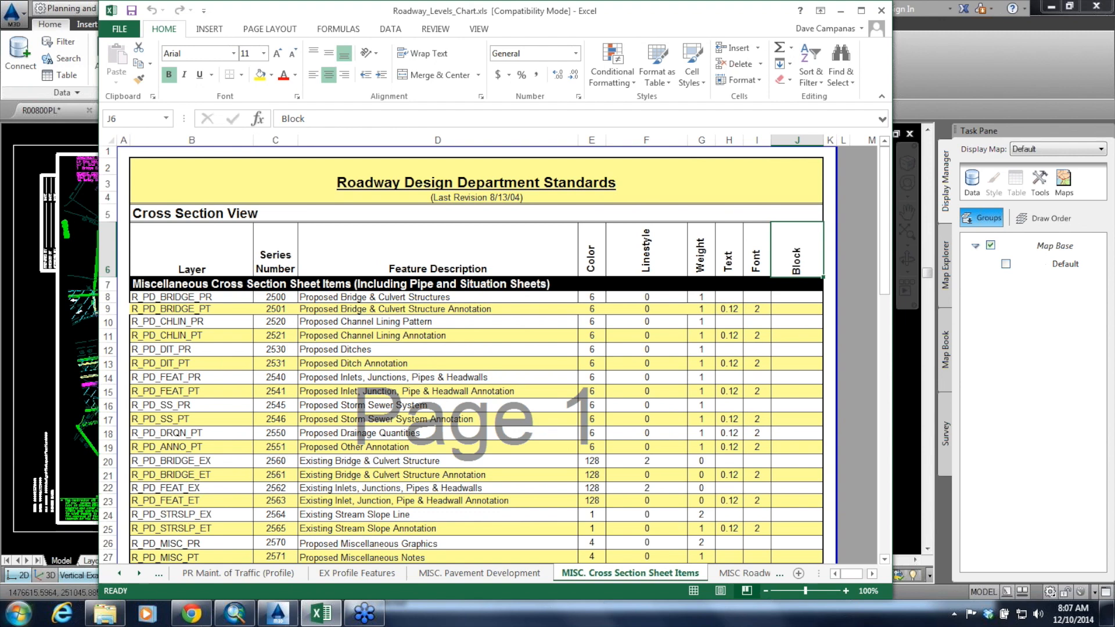
left_click(105, 617)
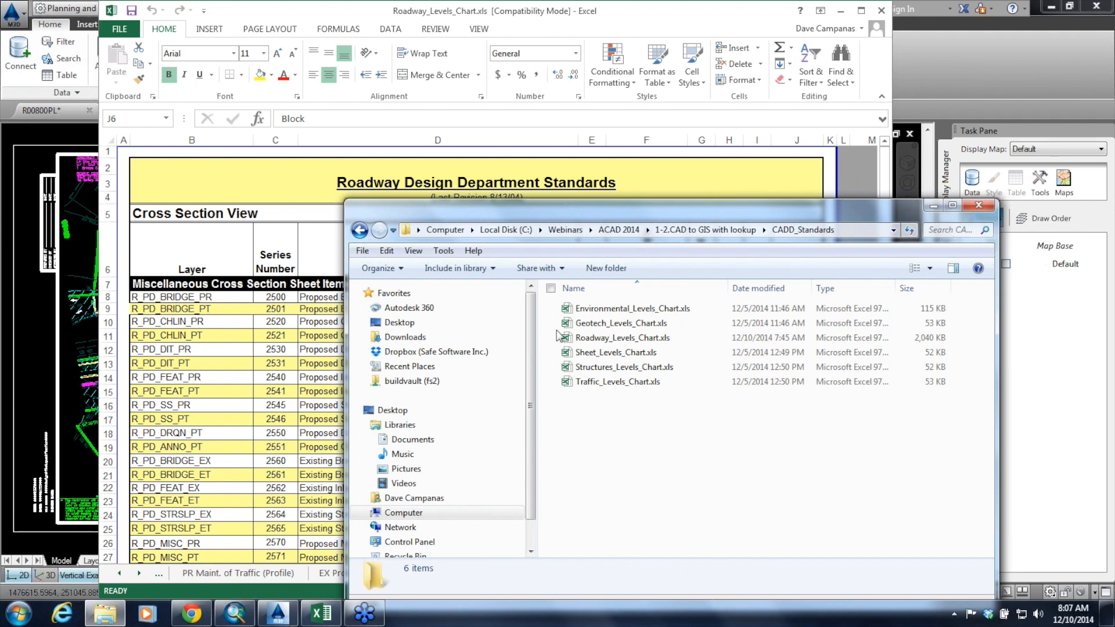
left_click(629, 23)
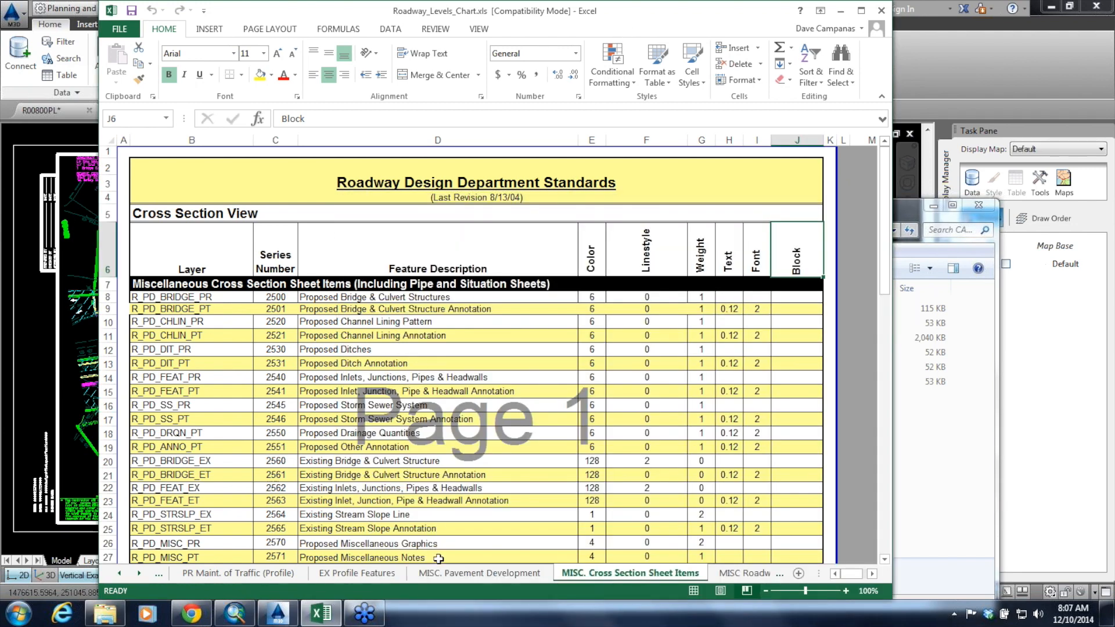
left_click(482, 574)
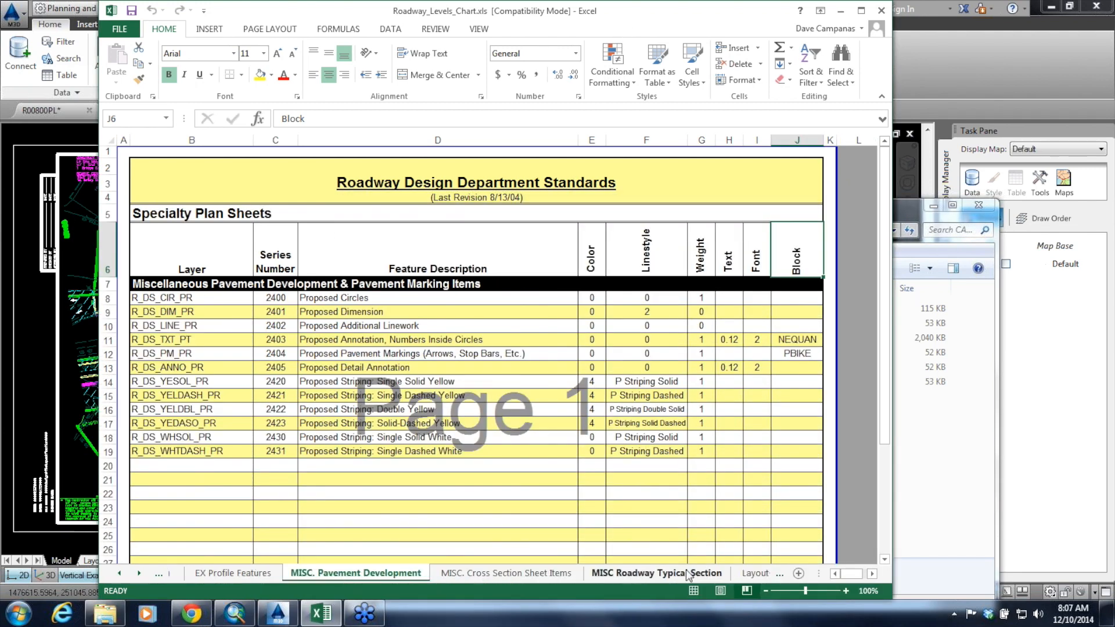
left_click(688, 574)
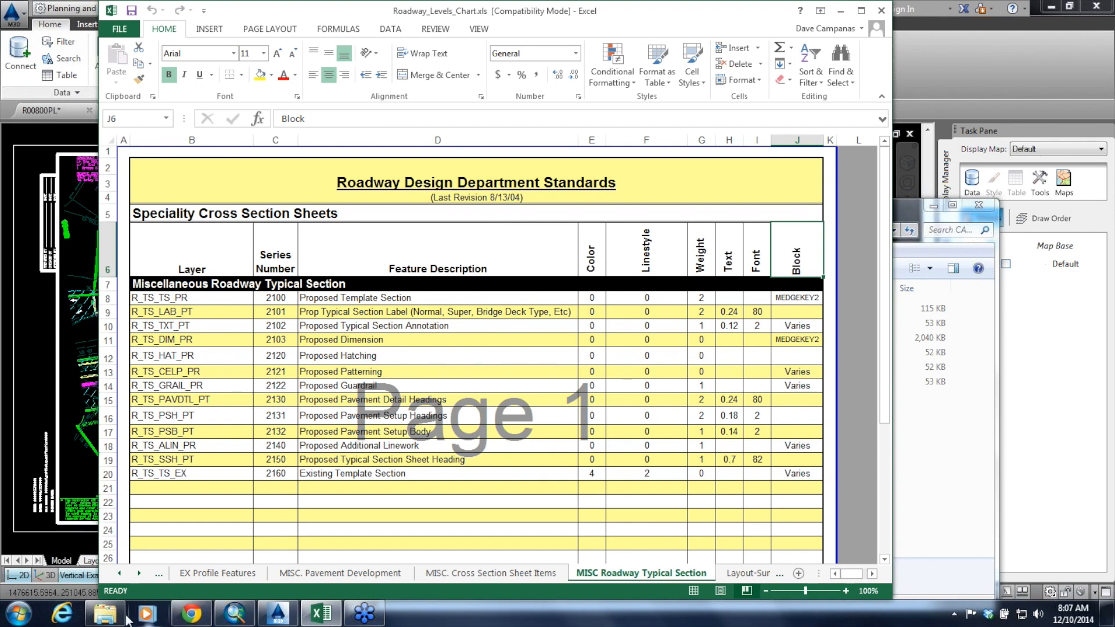
Open the Merge_Excel.fmw workspace from the "1-2.CAD to GIS with lookup" folder in FME Workbench
left_click(108, 618)
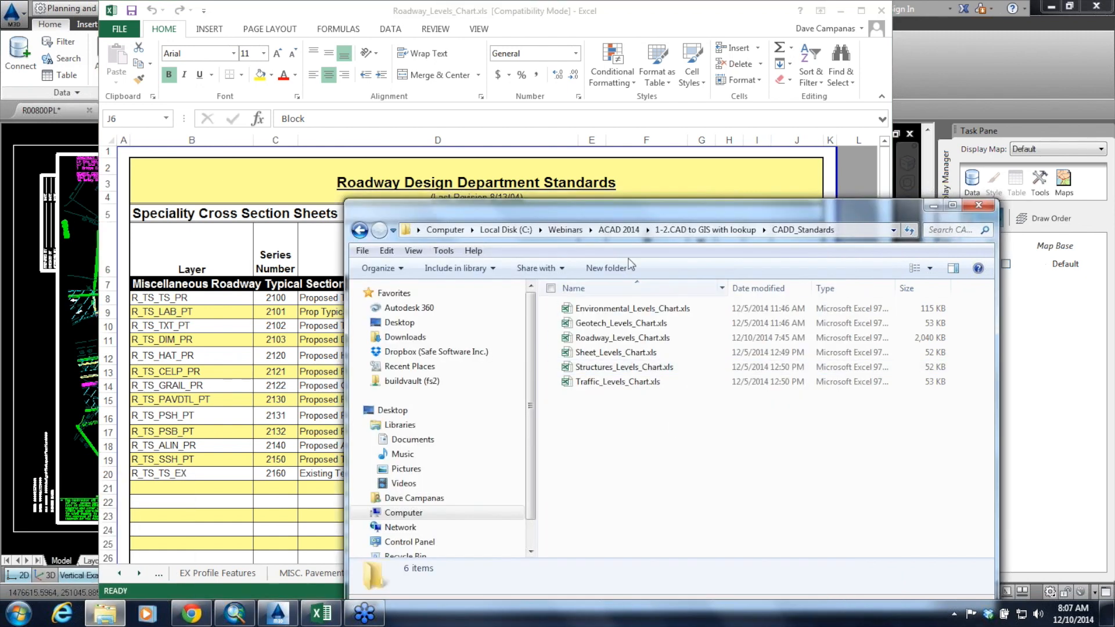
left_click(706, 230)
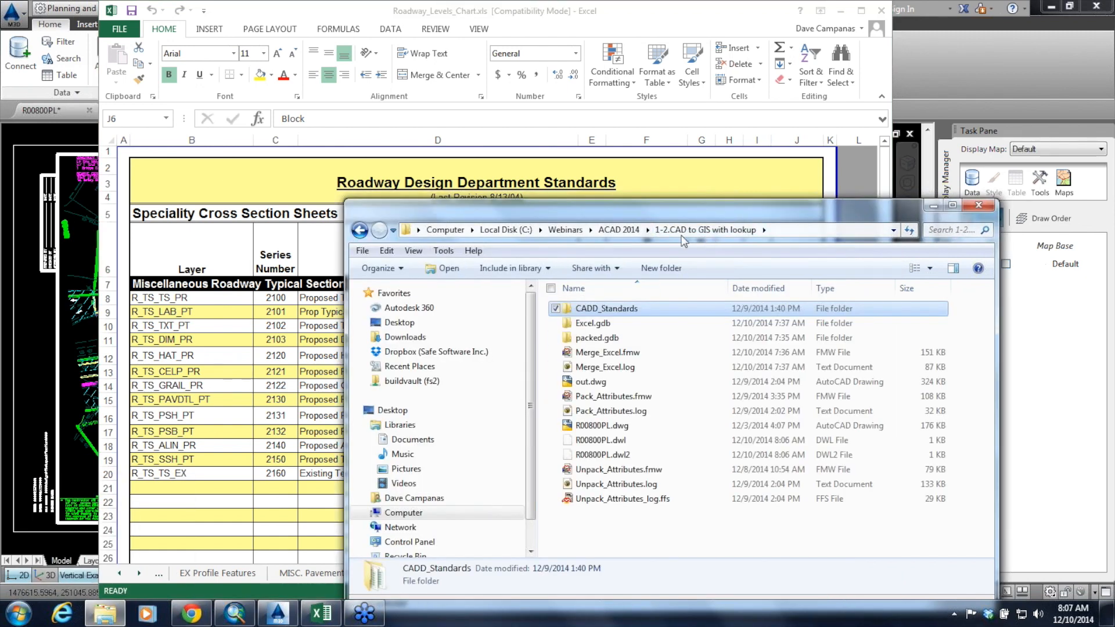
left_click(608, 354)
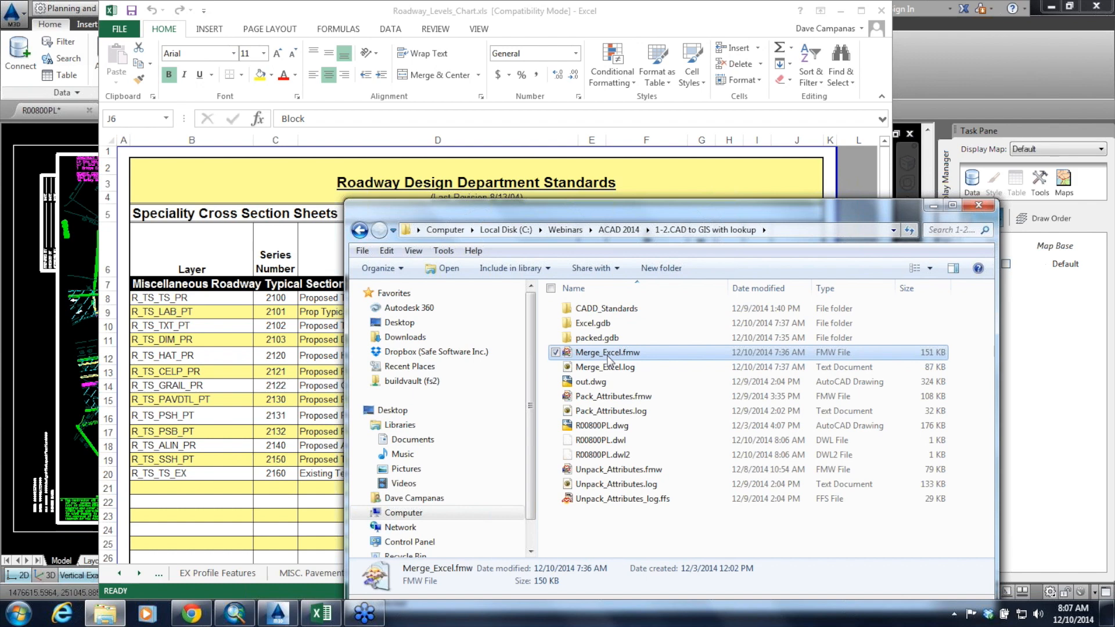
double_click(611, 358)
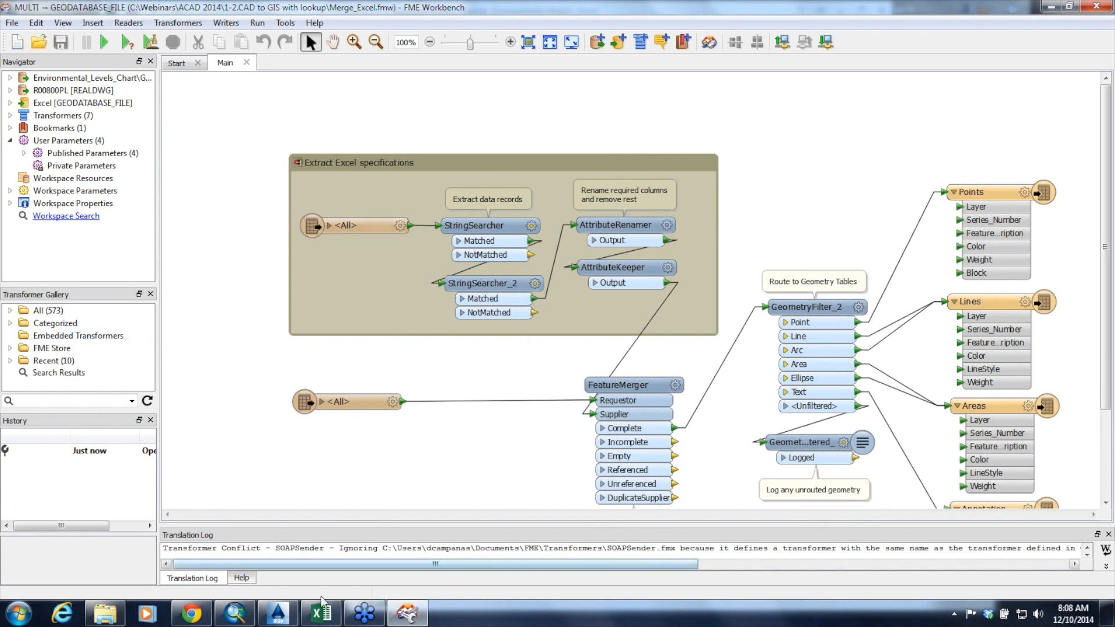
Compare the column layout of the roadway chart in Excel with the Extract Excel specifications section of the FME Workbench workspace
left_click(321, 614)
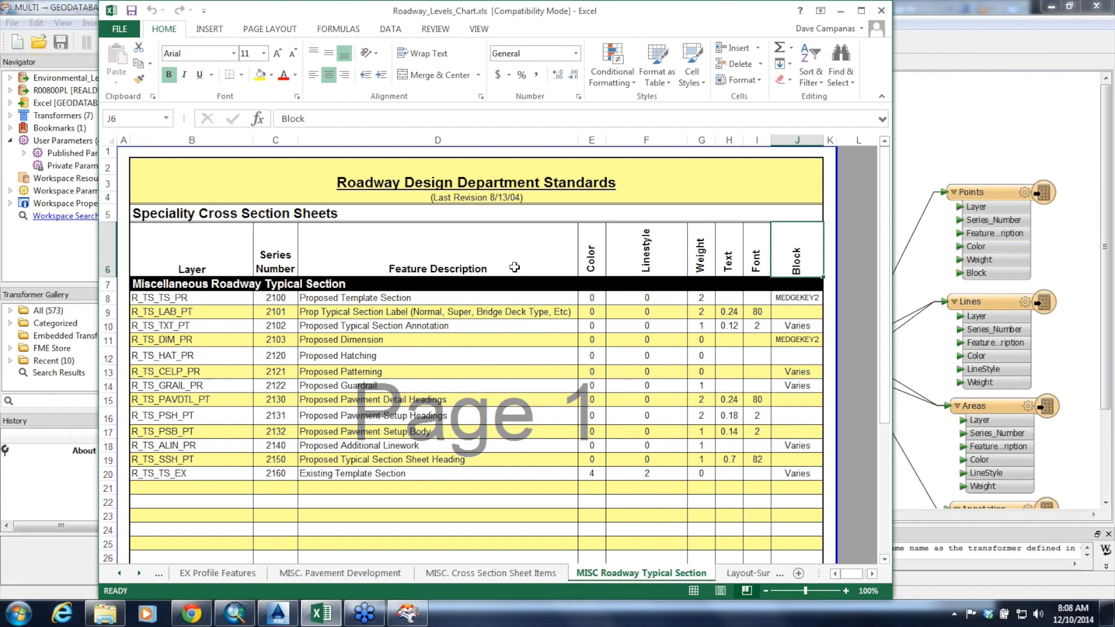
left_click(409, 616)
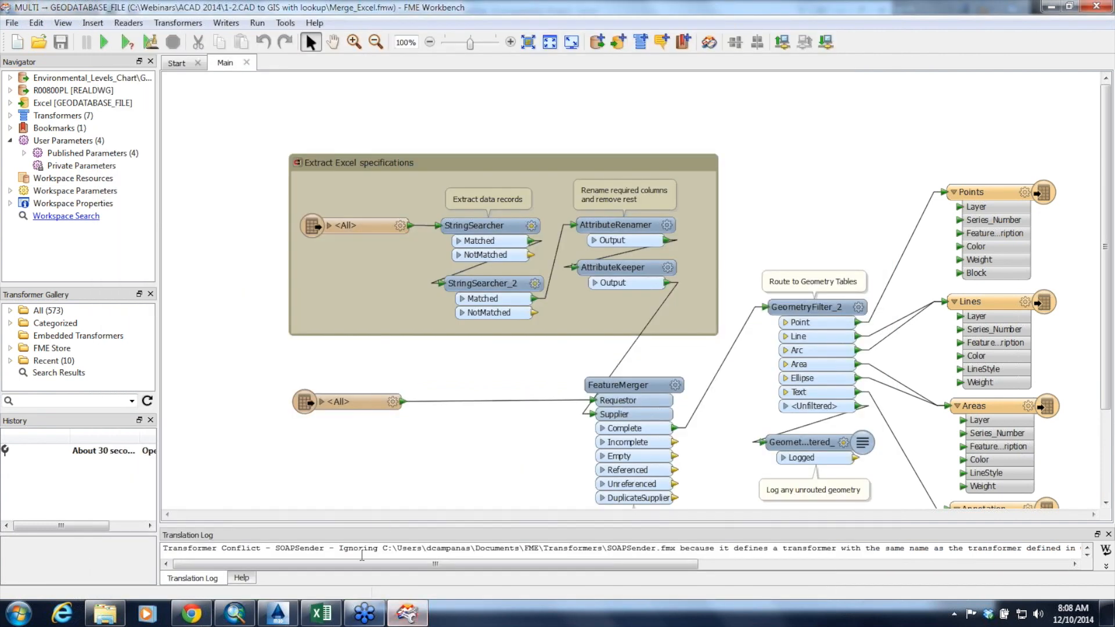
left_click(321, 613)
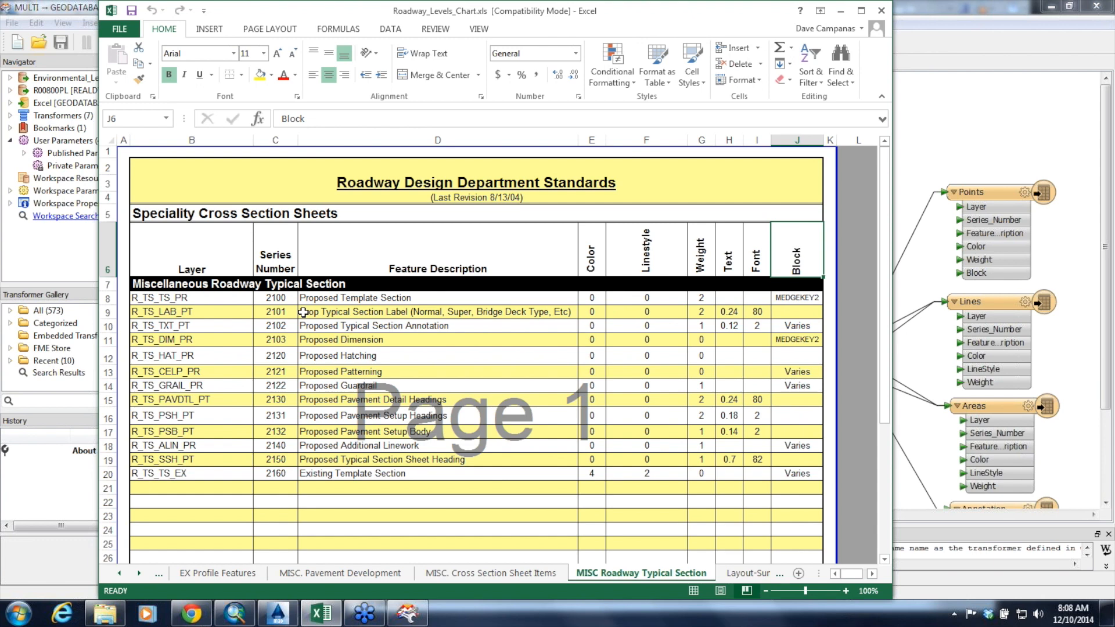
left_click(969, 146)
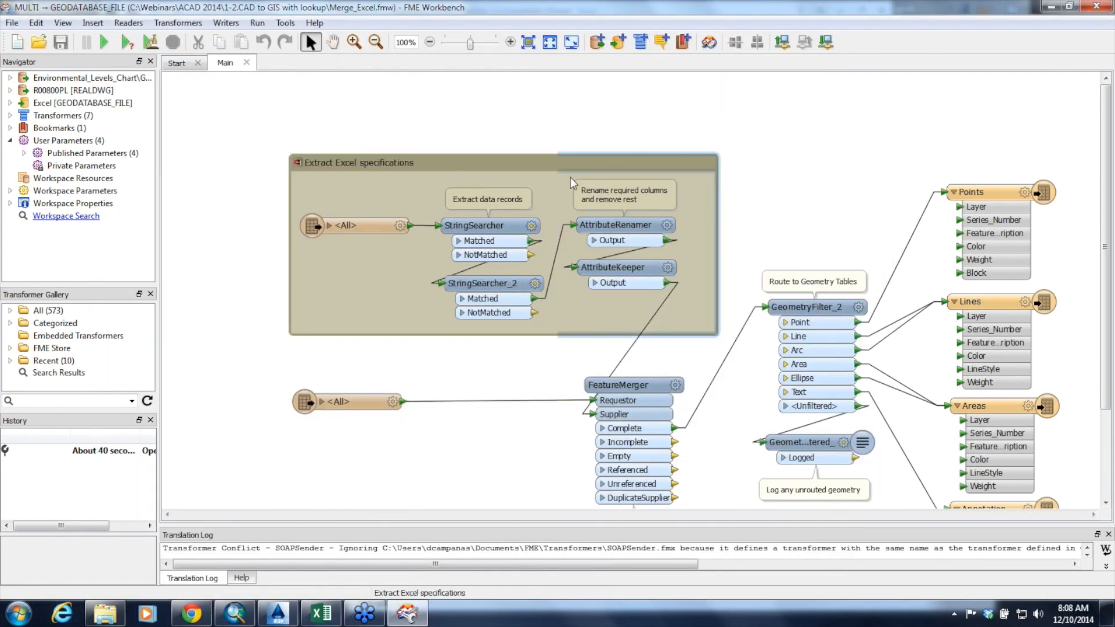
Review the StringSearcher's attribute and regular expression settings against the expanded attribute list of the Excel reader feature type
left_click(531, 226)
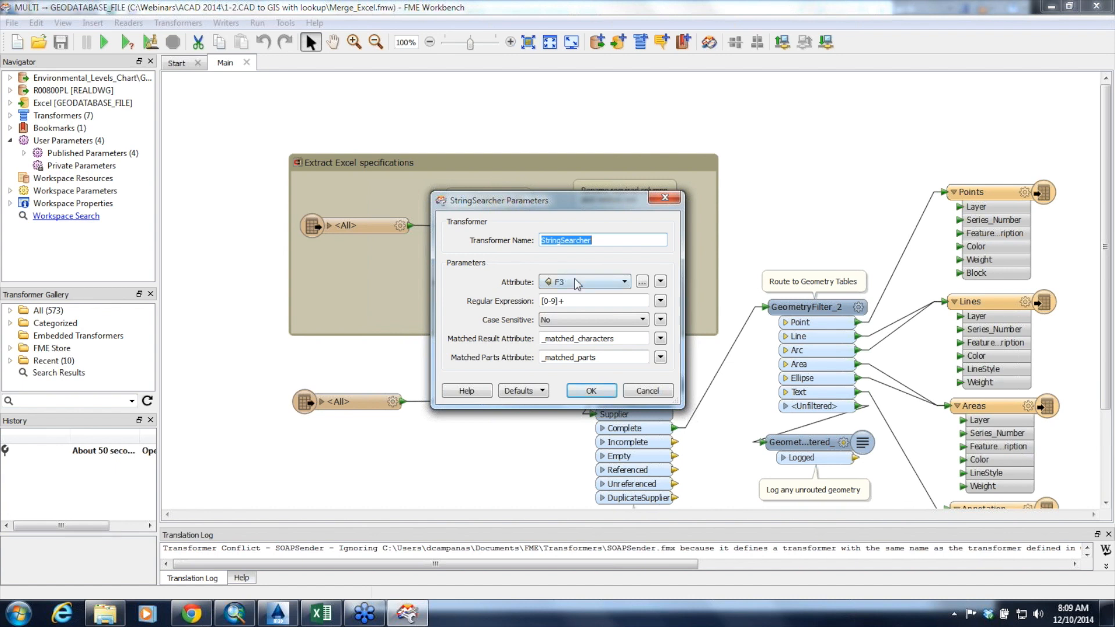
left_click(590, 390)
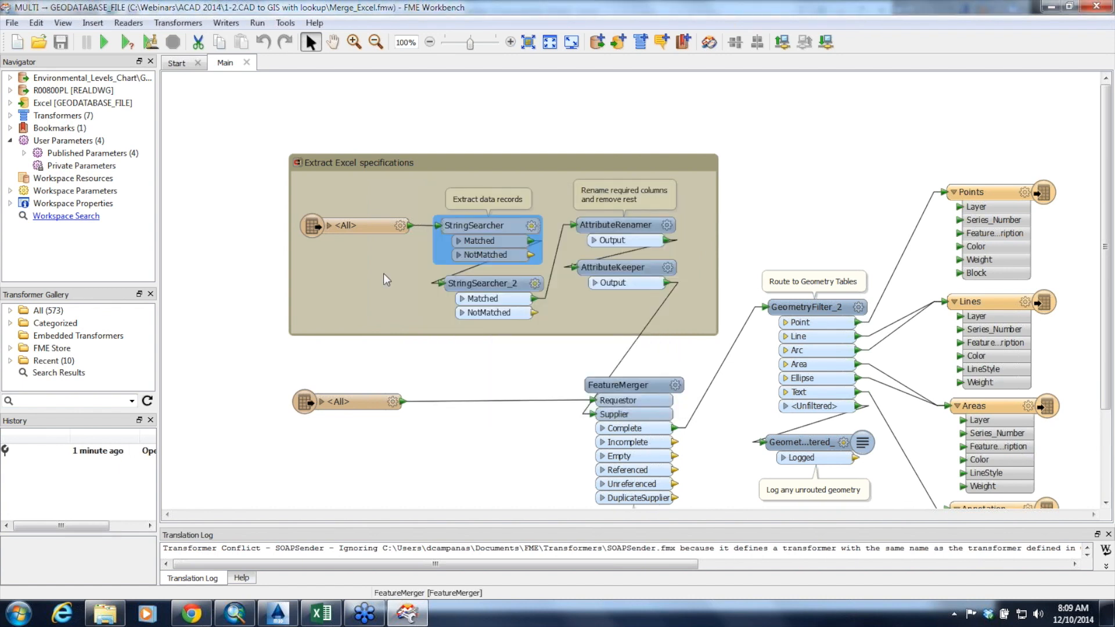
left_click(327, 233)
left_click(328, 227)
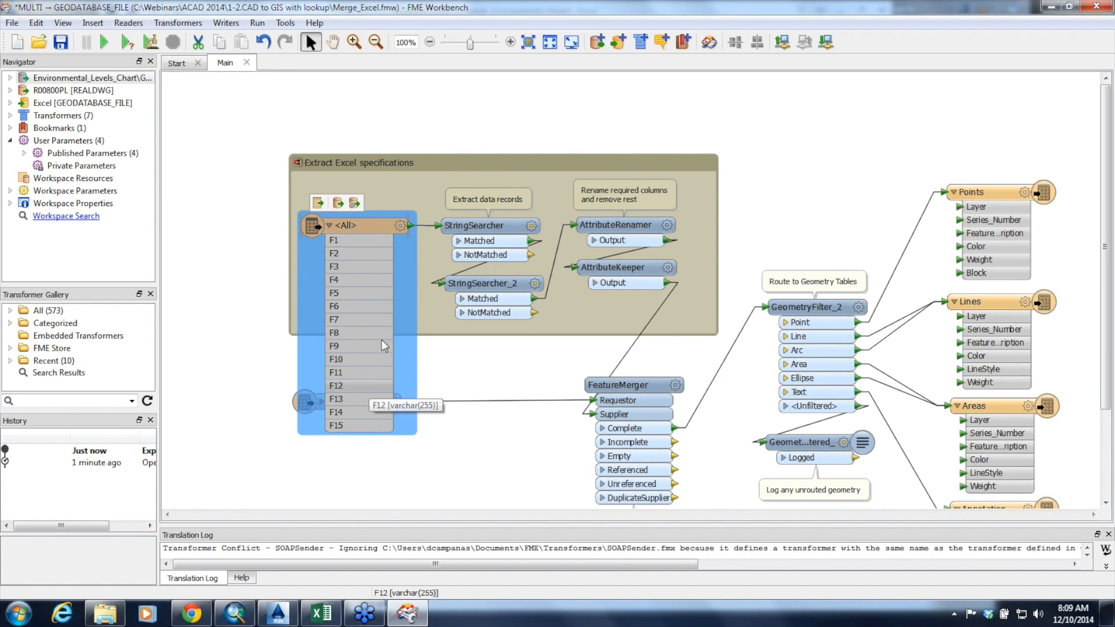
left_click(531, 226)
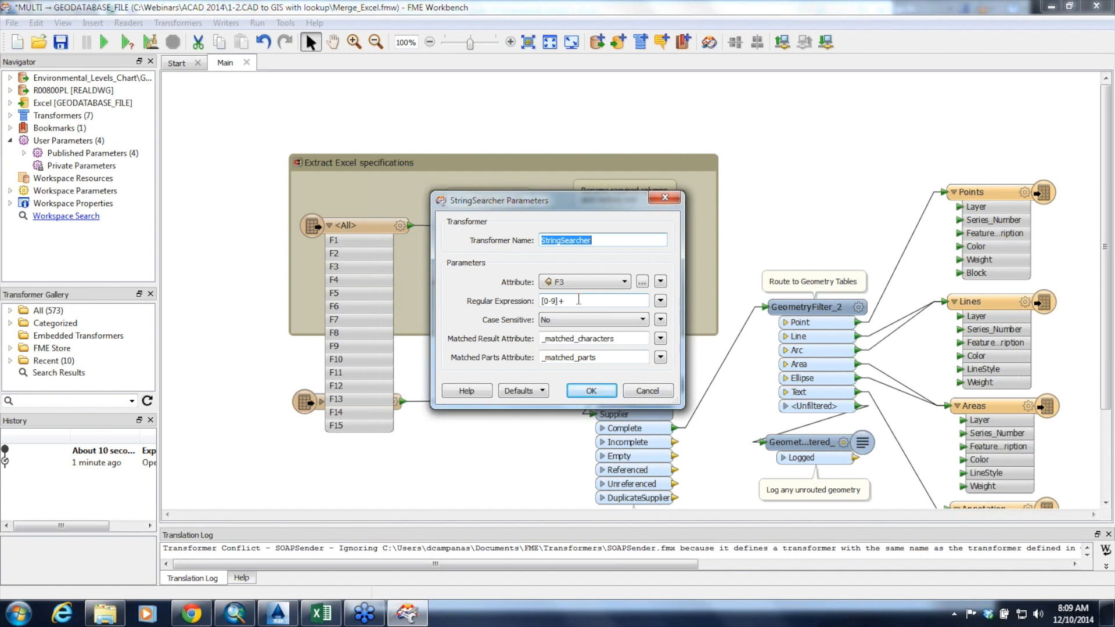
left_click(635, 386)
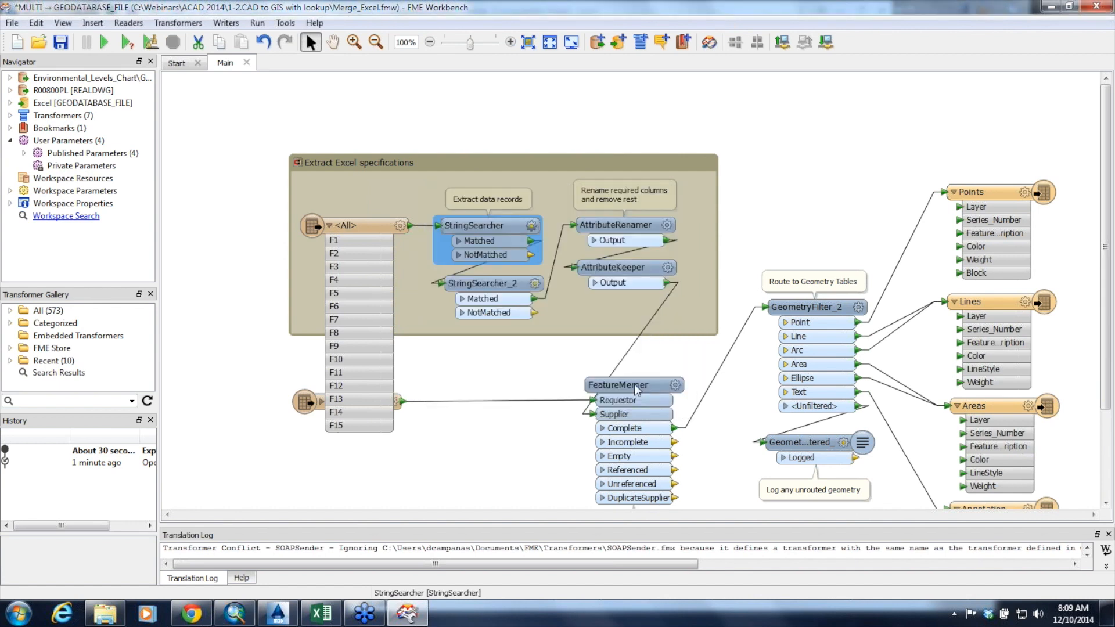
Review the StringSearcher_2 parameters and collapse the attribute list of the Excel reader feature type
left_click(535, 283)
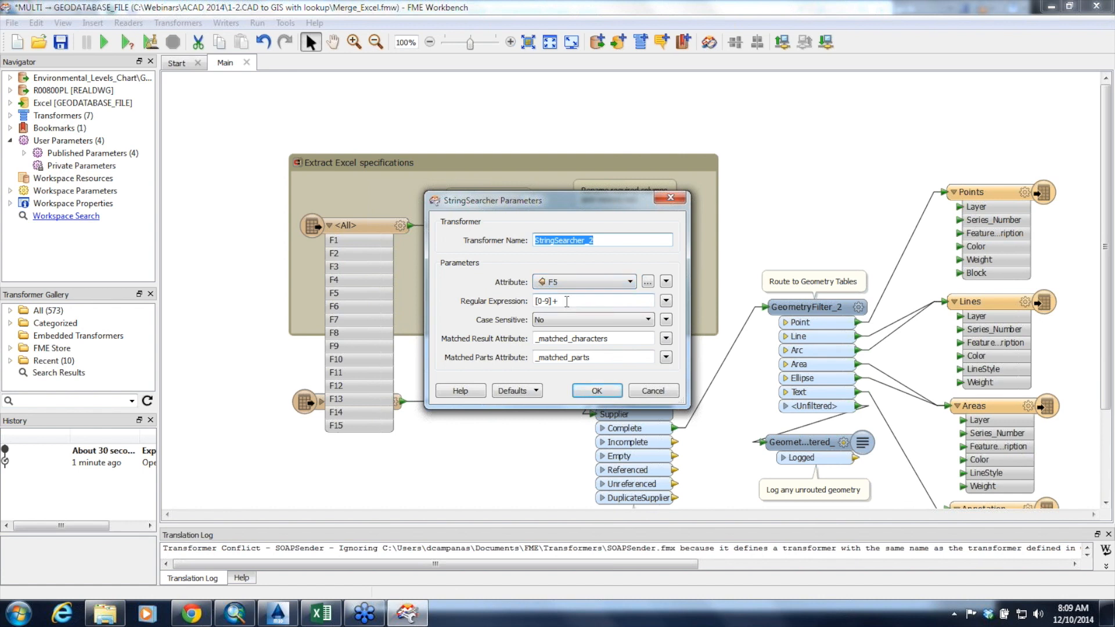
left_click(617, 390)
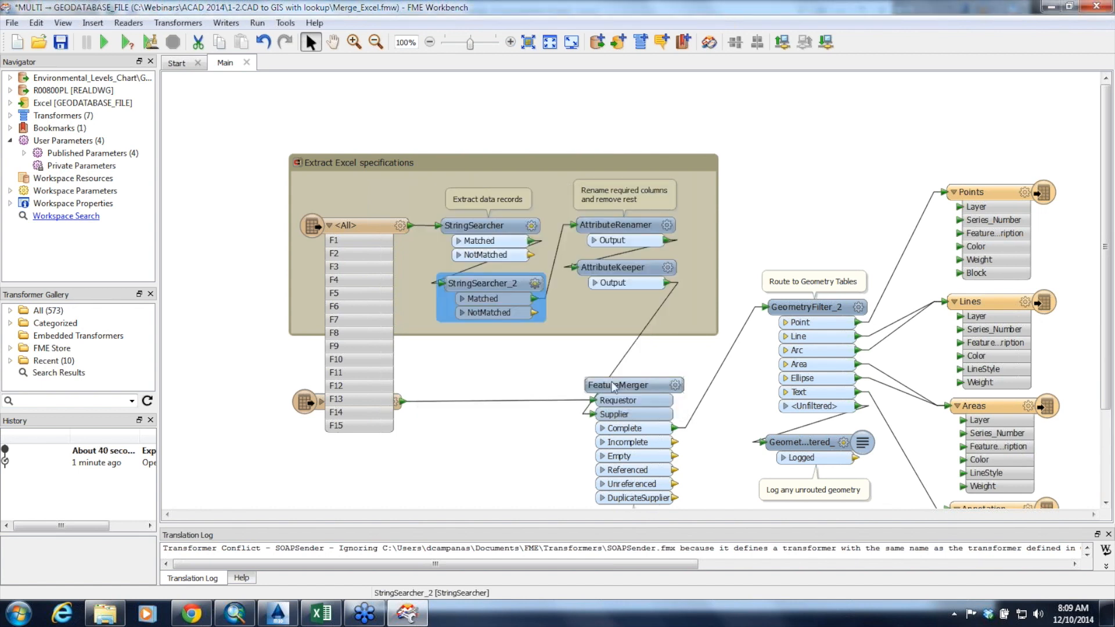
left_click(330, 225)
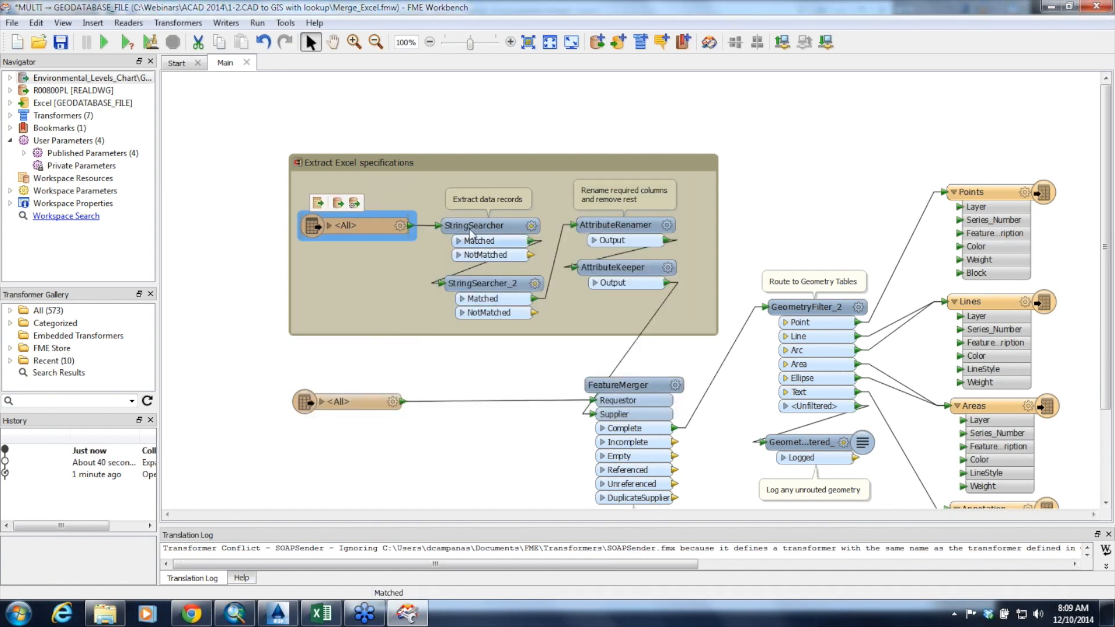
Examine the old-to-new attribute mapping in the AttributeRenamer and the settings summaries of the AttributeKeeper and FeatureMerger
double_click(614, 231)
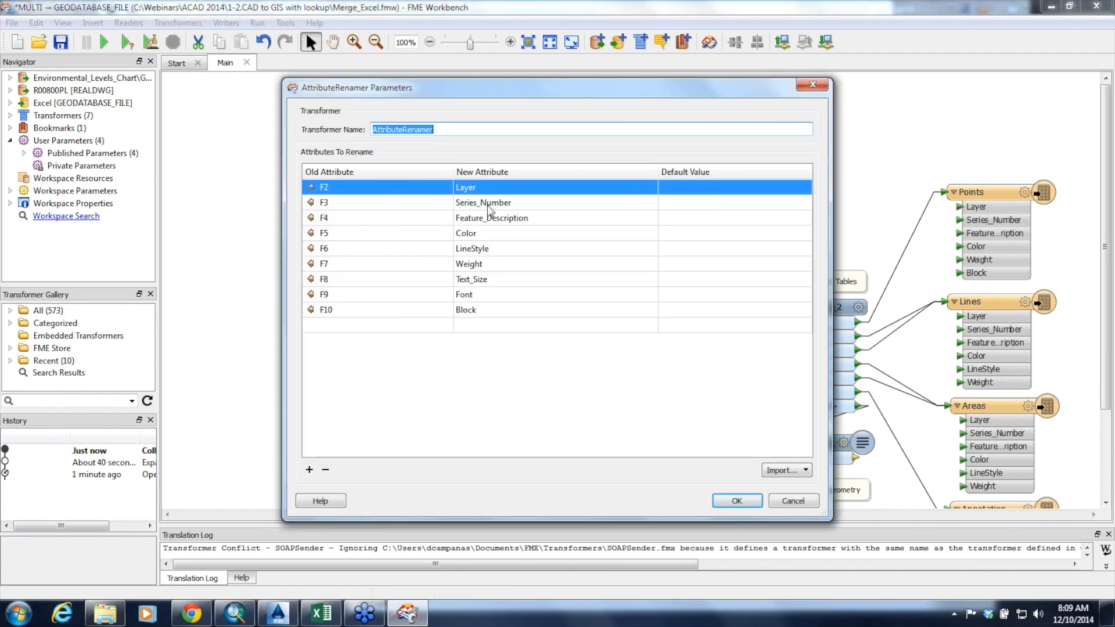
left_click(793, 500)
mouse_move(615, 273)
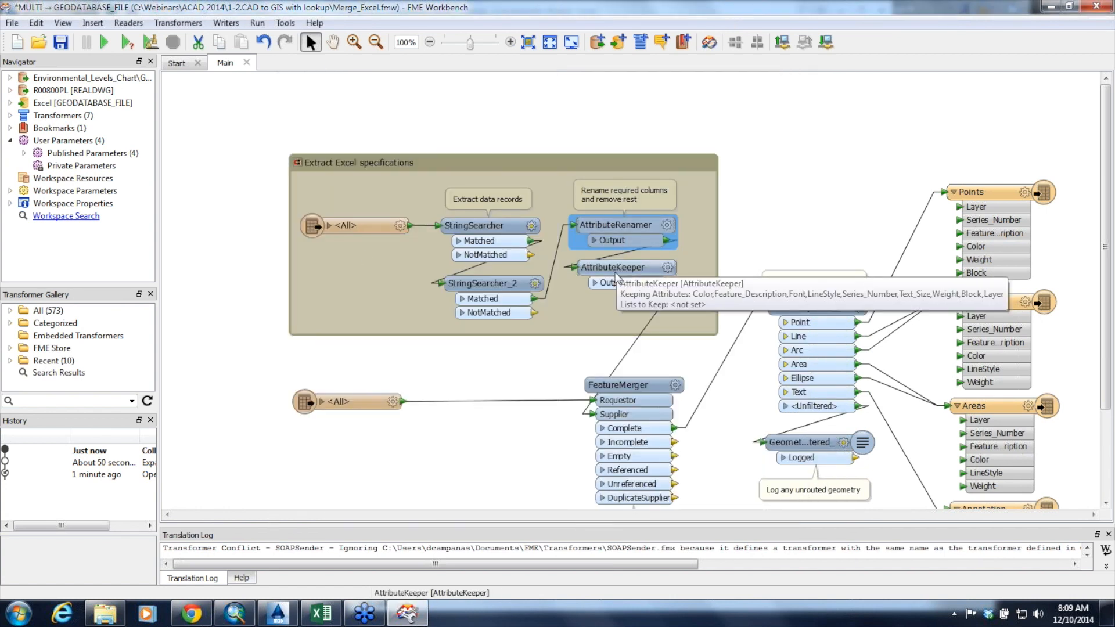
mouse_move(638, 386)
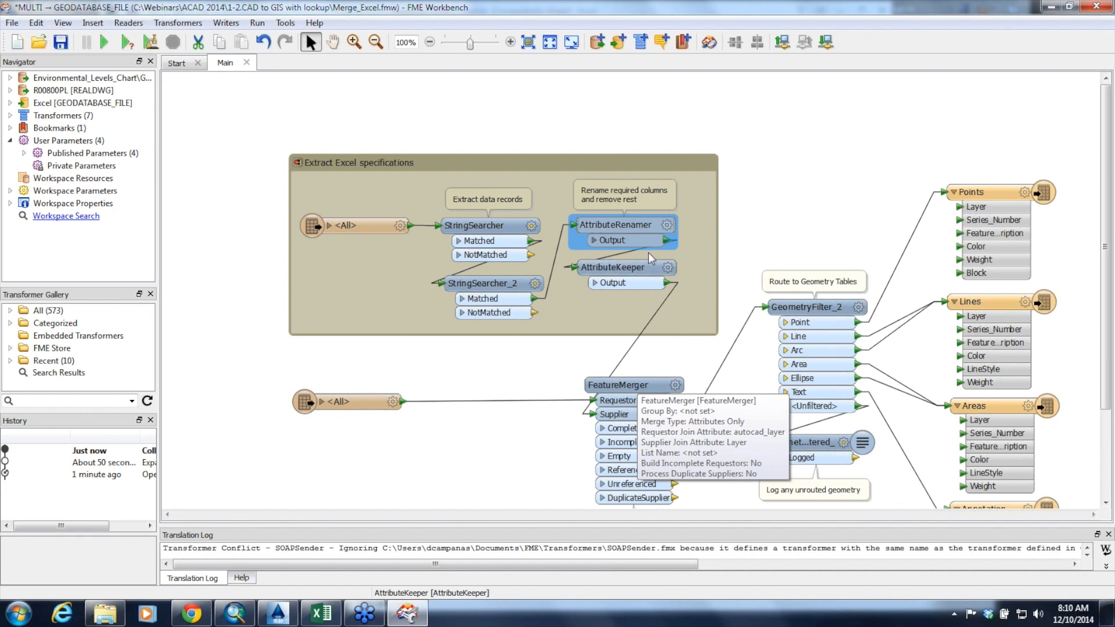
double_click(673, 230)
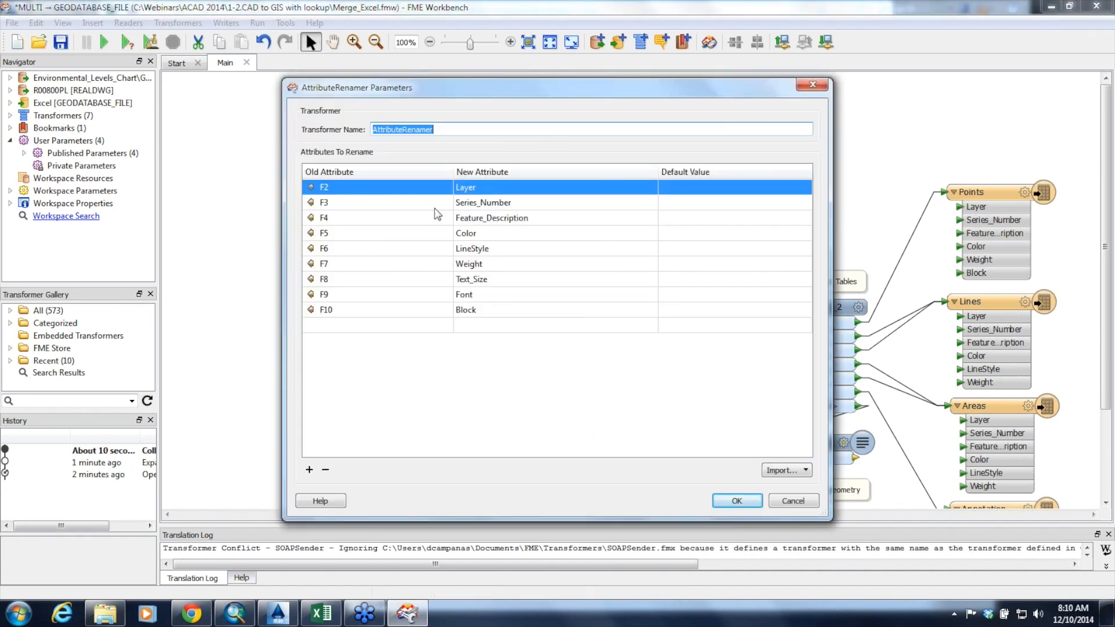
left_click(805, 504)
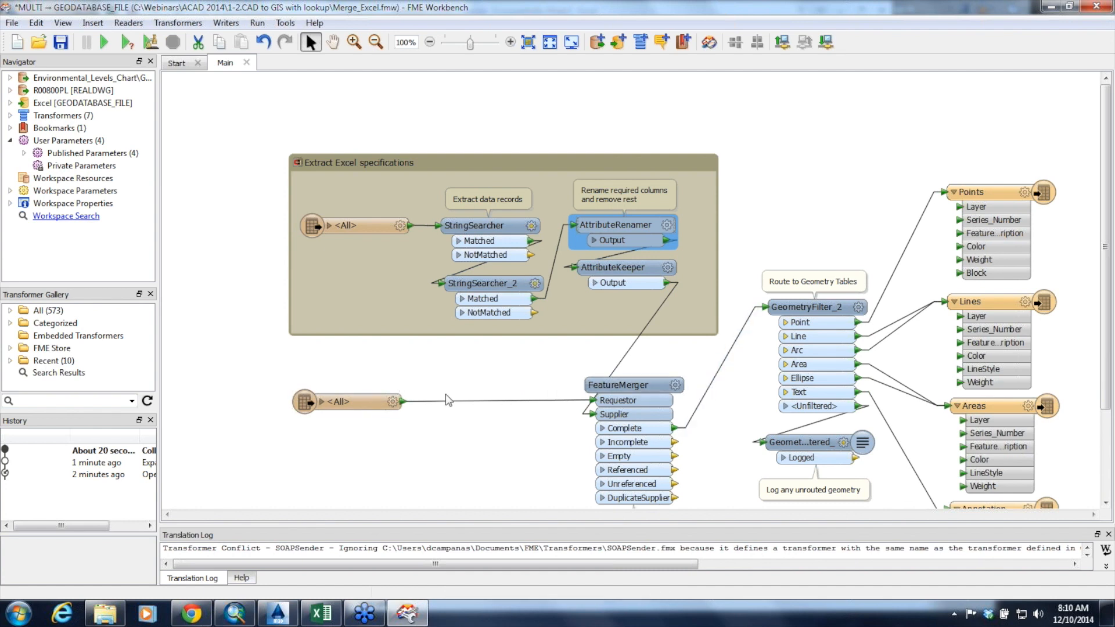
Expand the attributes of the R00800PL drawing's reader feature type and review the FeatureMerger's requestor and supplier join attributes
left_click(321, 402)
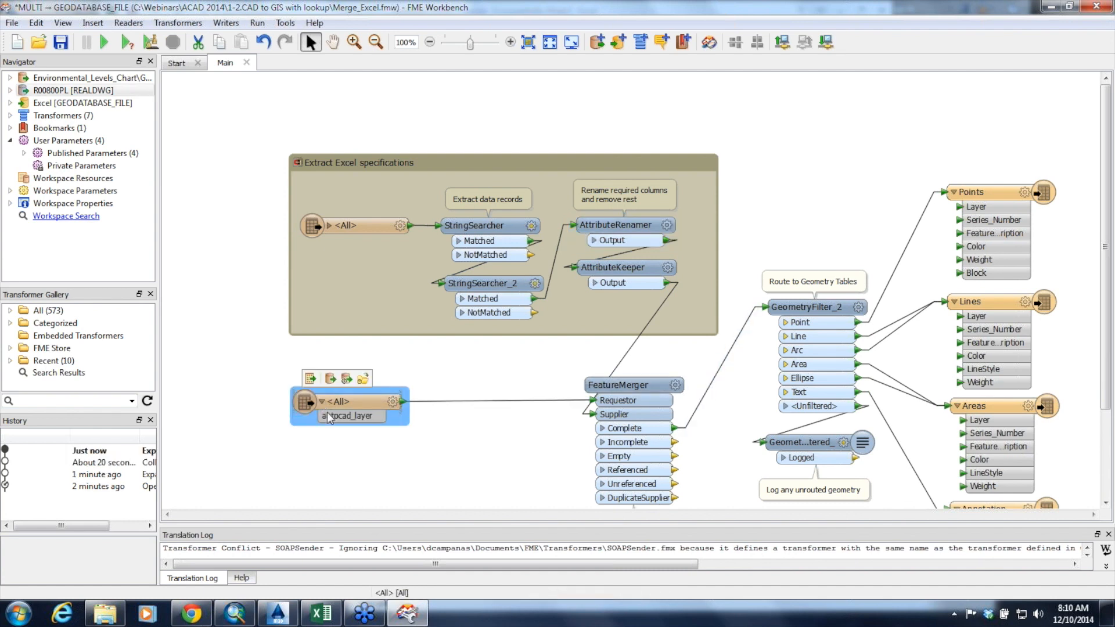
left_click(676, 387)
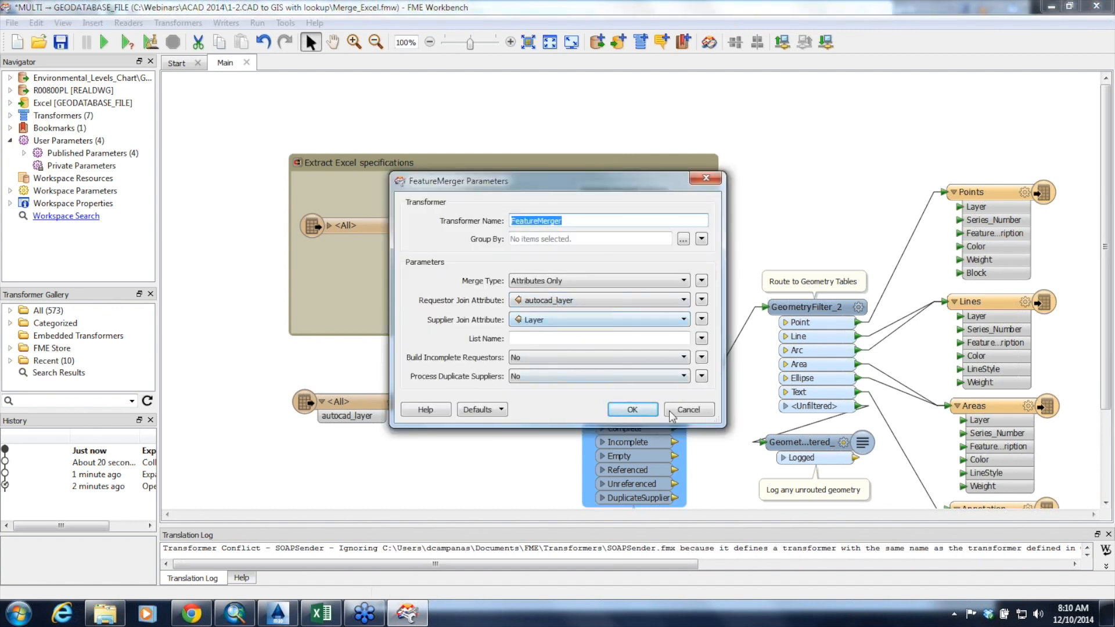
left_click(685, 409)
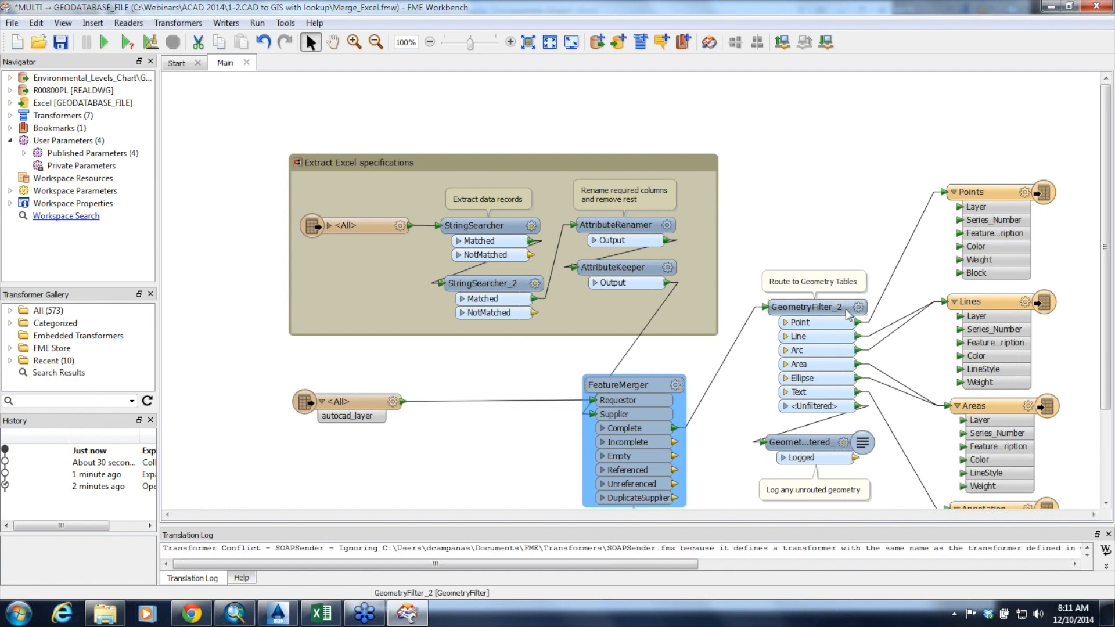
Check the geometry routing to the Points, Lines, Areas and Annotation tables and run the workspace translation
scroll(931, 419, "down", 2)
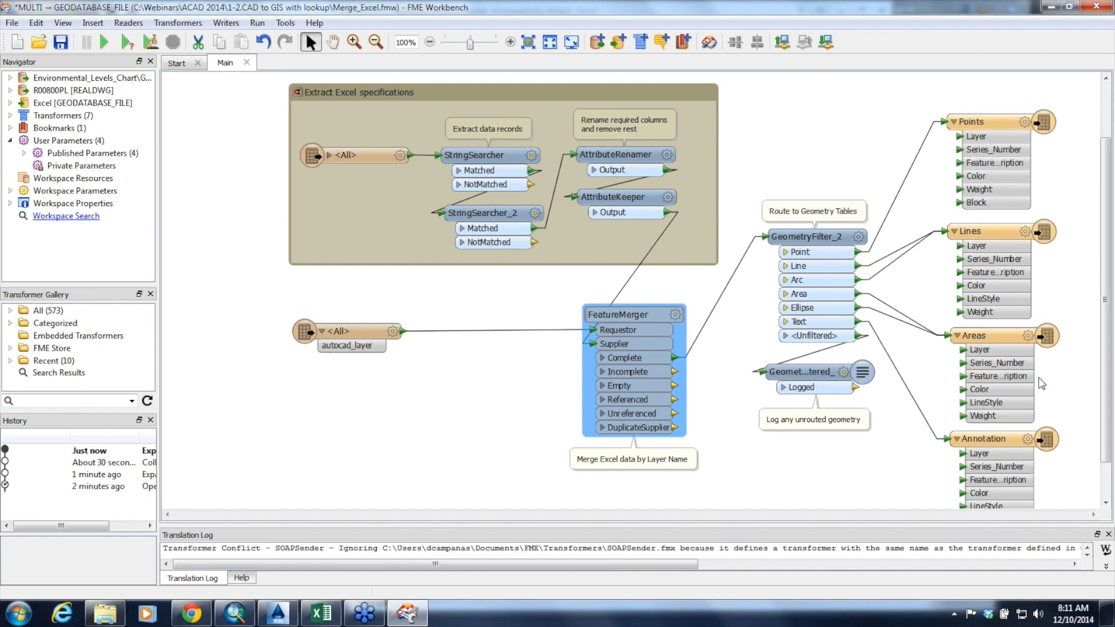
left_click(105, 43)
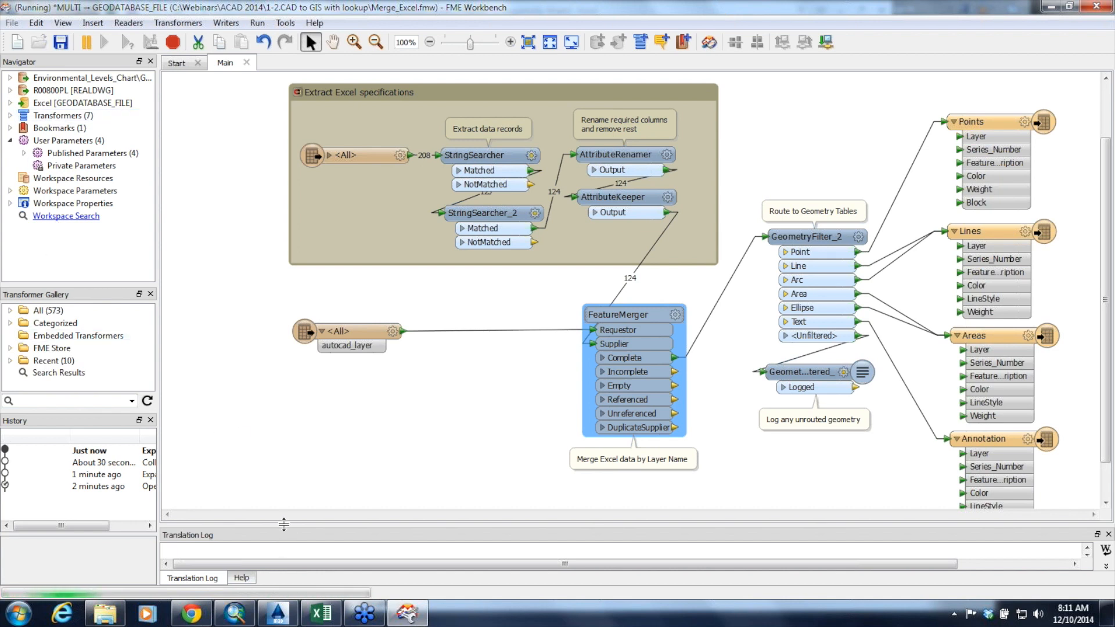
Switch to ArcMap and add the Annotation, Areas, Lines and Points feature classes from Excel.gdb to the map
mouse_move(285, 528)
left_mouse_down()
mouse_move(288, 453)
mouse_move(285, 514)
left_mouse_up()
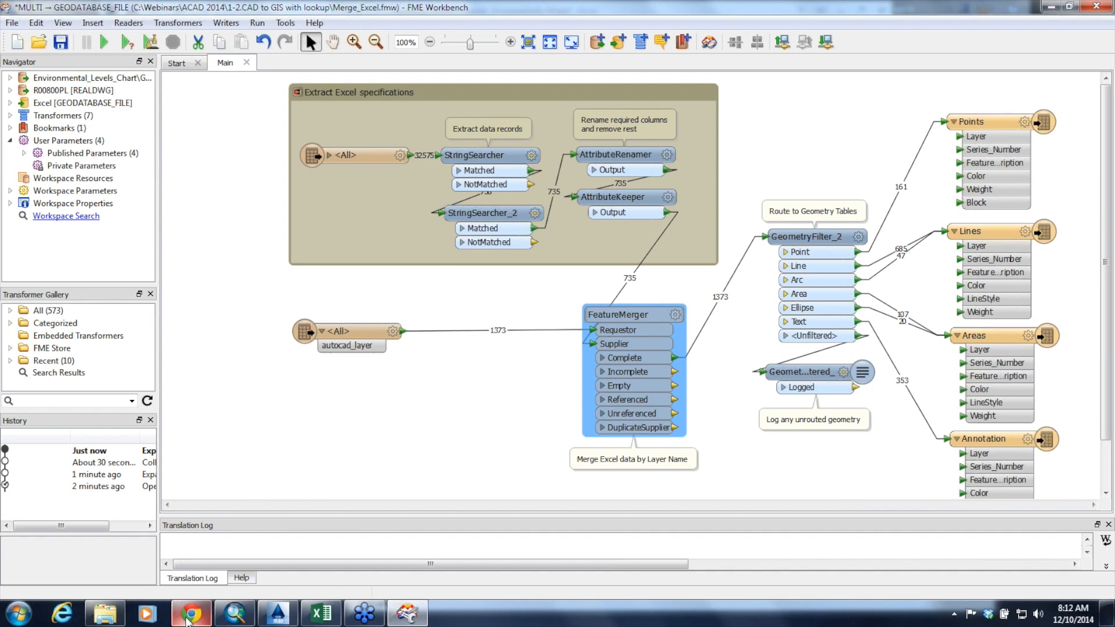
left_click(234, 613)
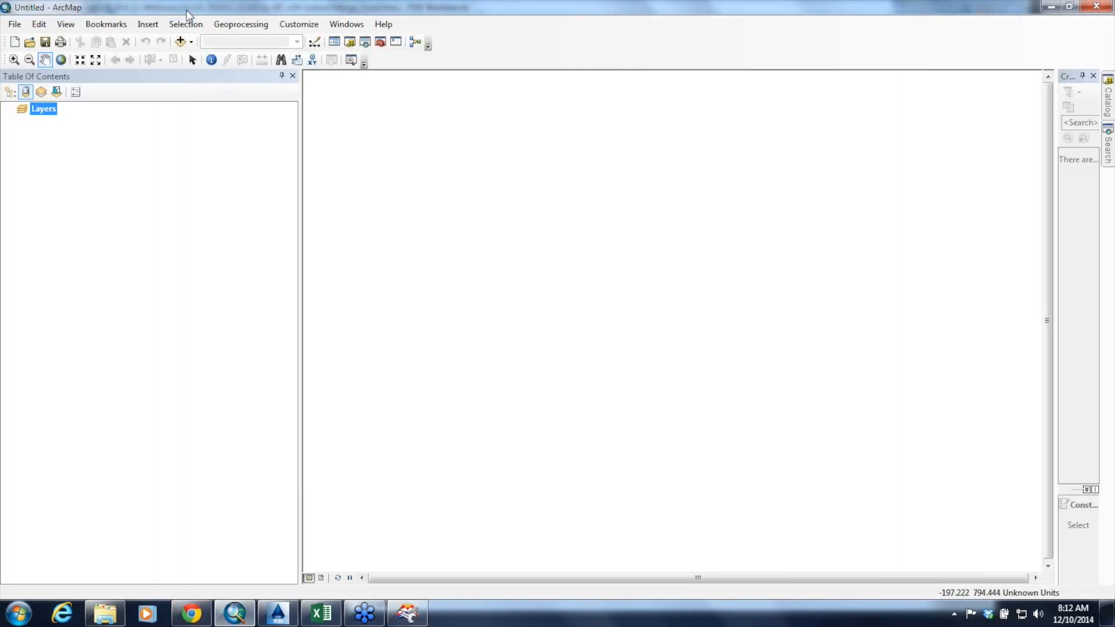
left_click(181, 41)
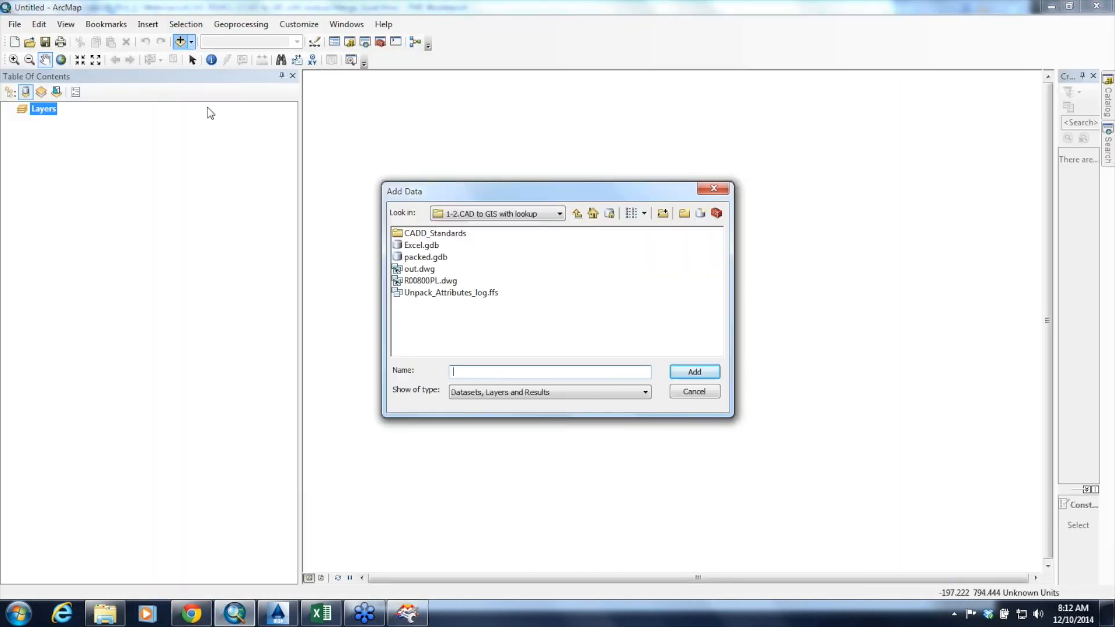
double_click(433, 246)
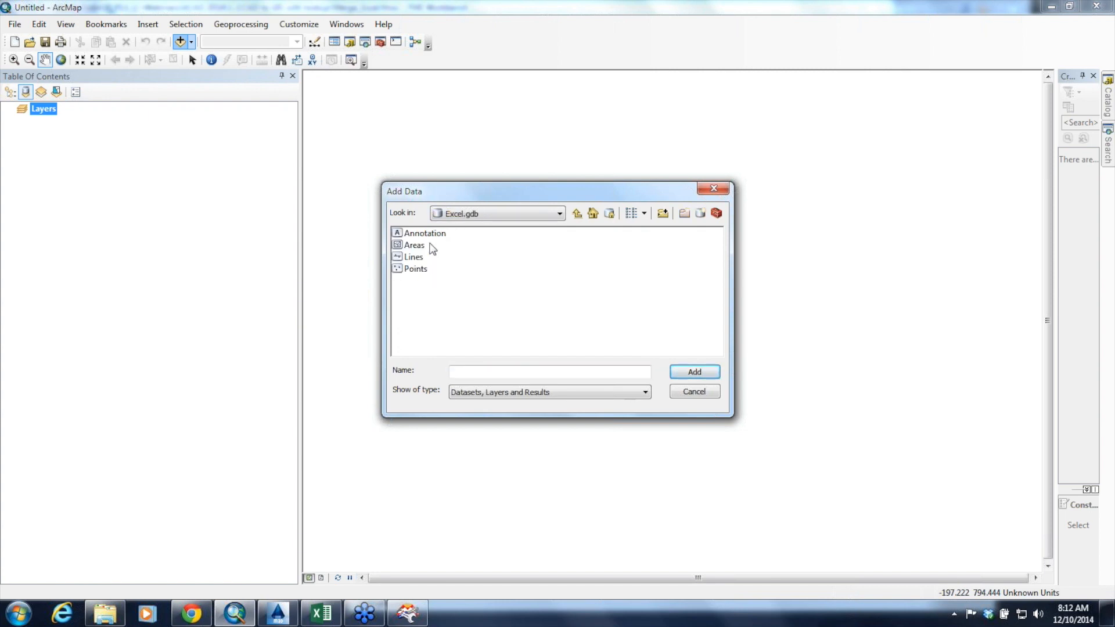
left_click_drag(457, 232, 421, 274)
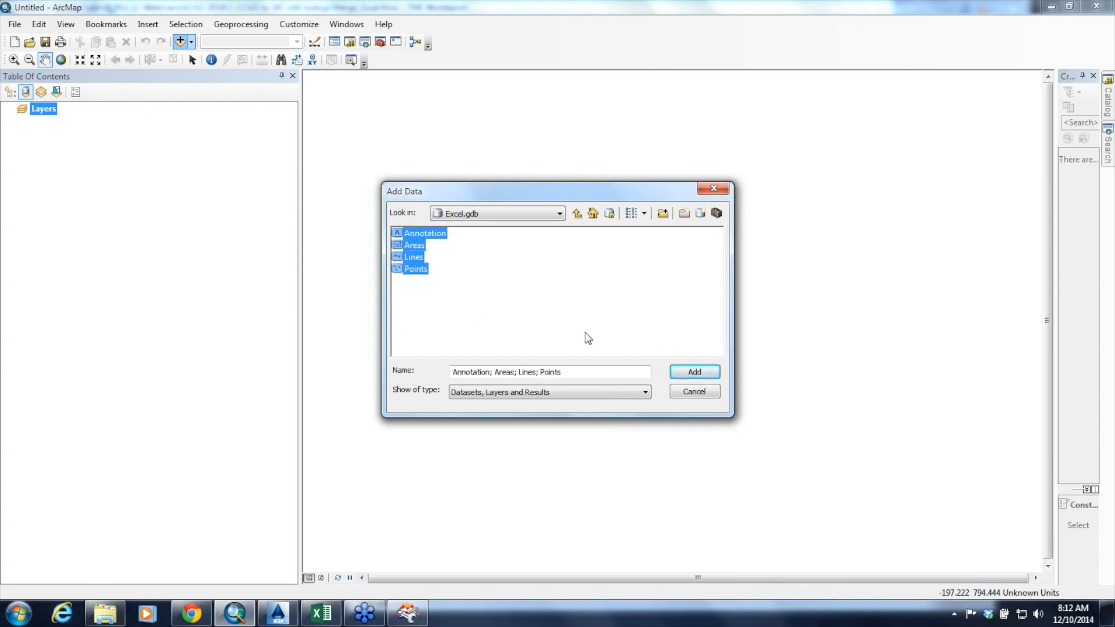
left_click(682, 378)
left_click(672, 374)
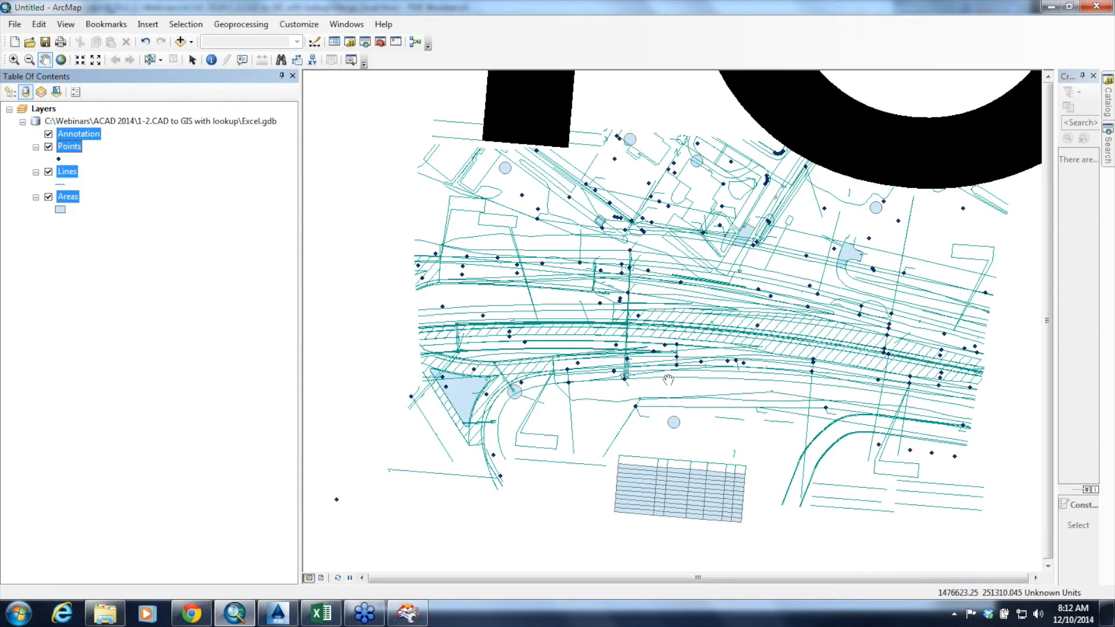
Inspect the roadway geometry up close and identify a line feature to examine its merged layer attributes, closing the results when done
scroll(669, 380, "up", 2)
scroll(669, 380, "down", 2)
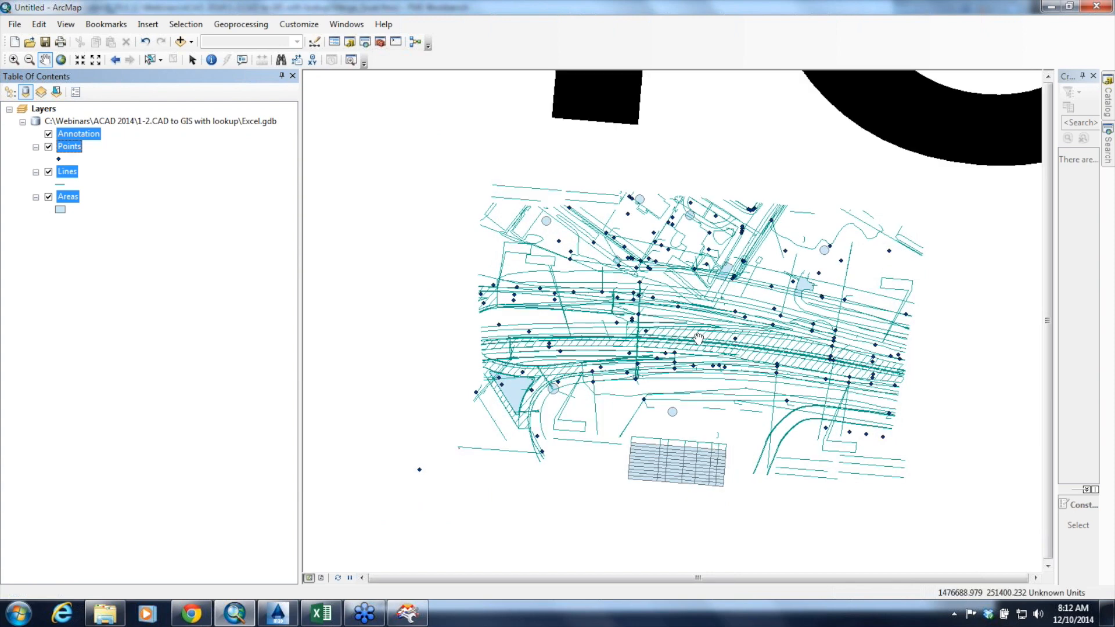
scroll(698, 338, "down", 1)
scroll(698, 339, "up", 3)
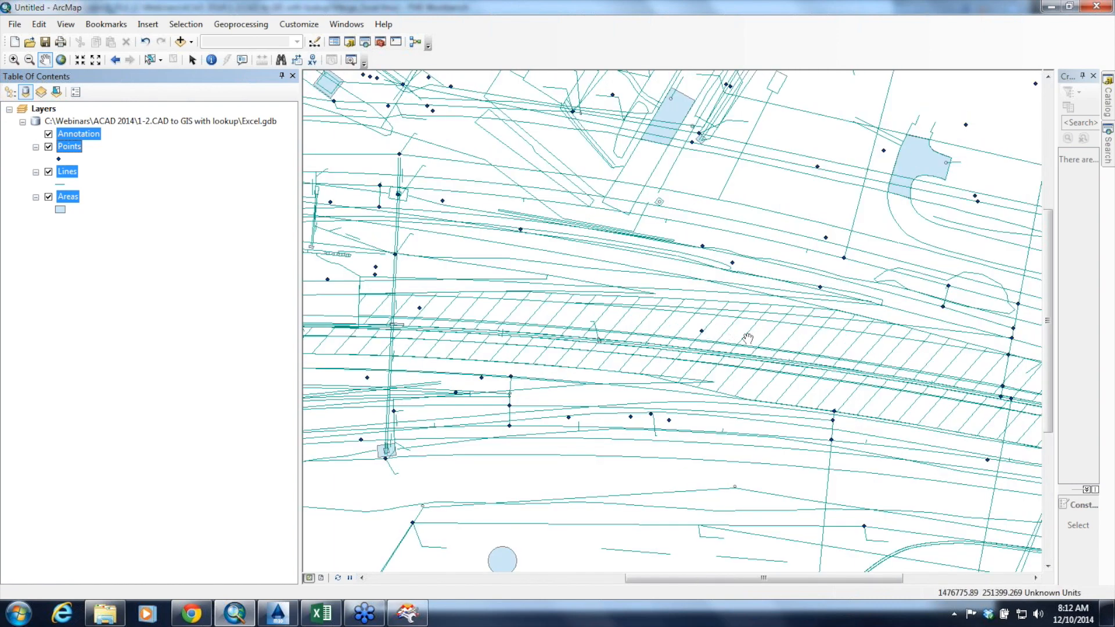
left_click(211, 61)
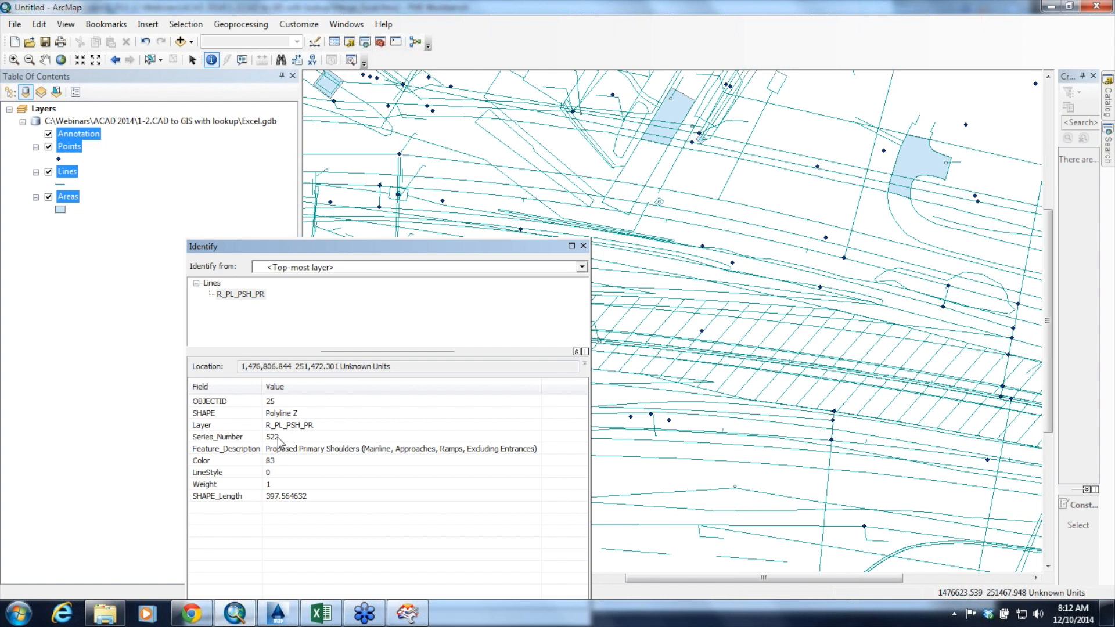
left_click(709, 186)
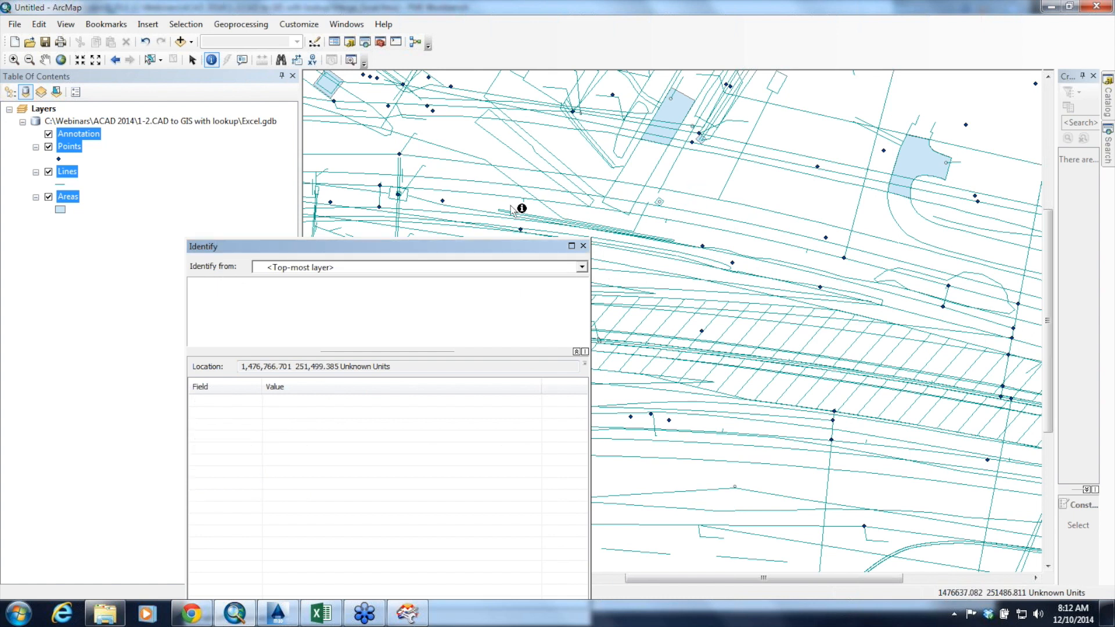
left_click(583, 246)
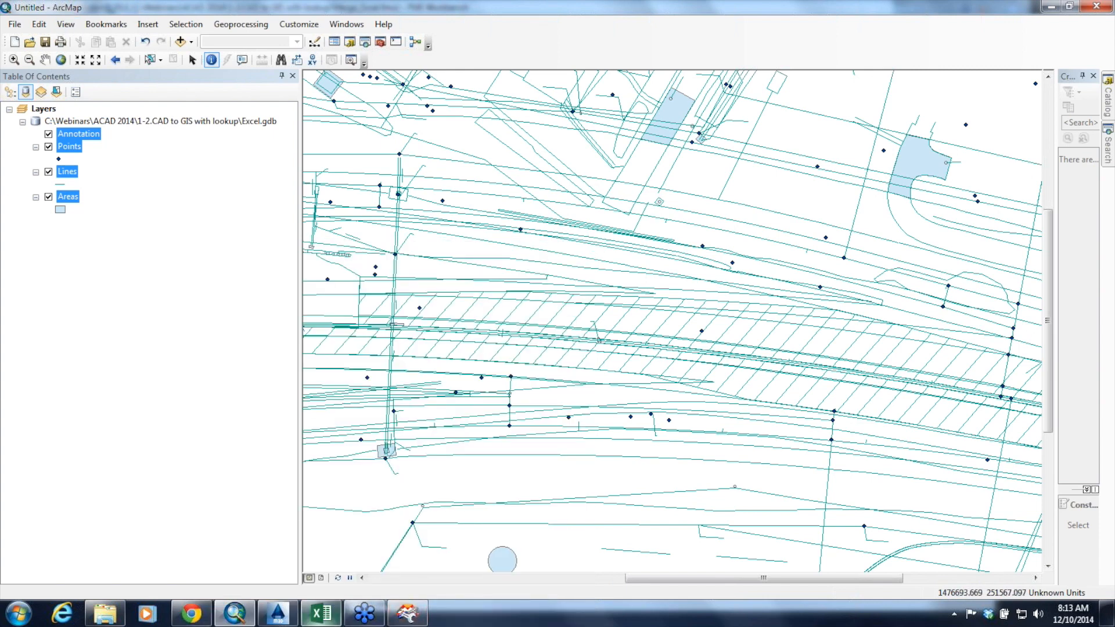
Switch to the AutoCAD Webinar - Dec 2014 slides in Chrome, present from slide 7 and advance to the Key Takeaways slide
mouse_move(321, 613)
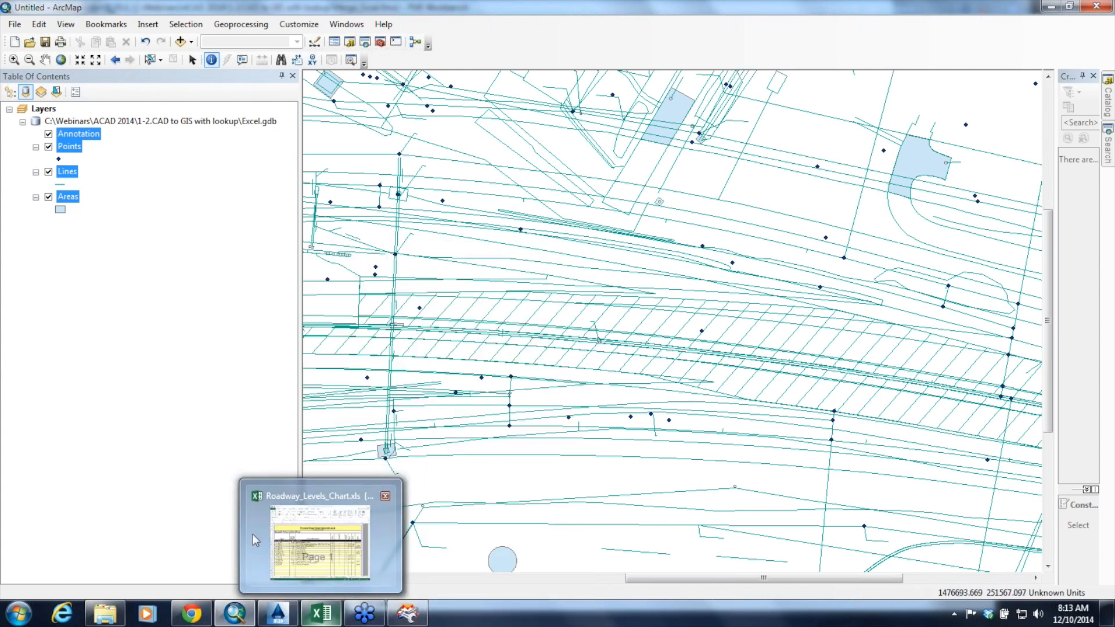
mouse_move(253, 534)
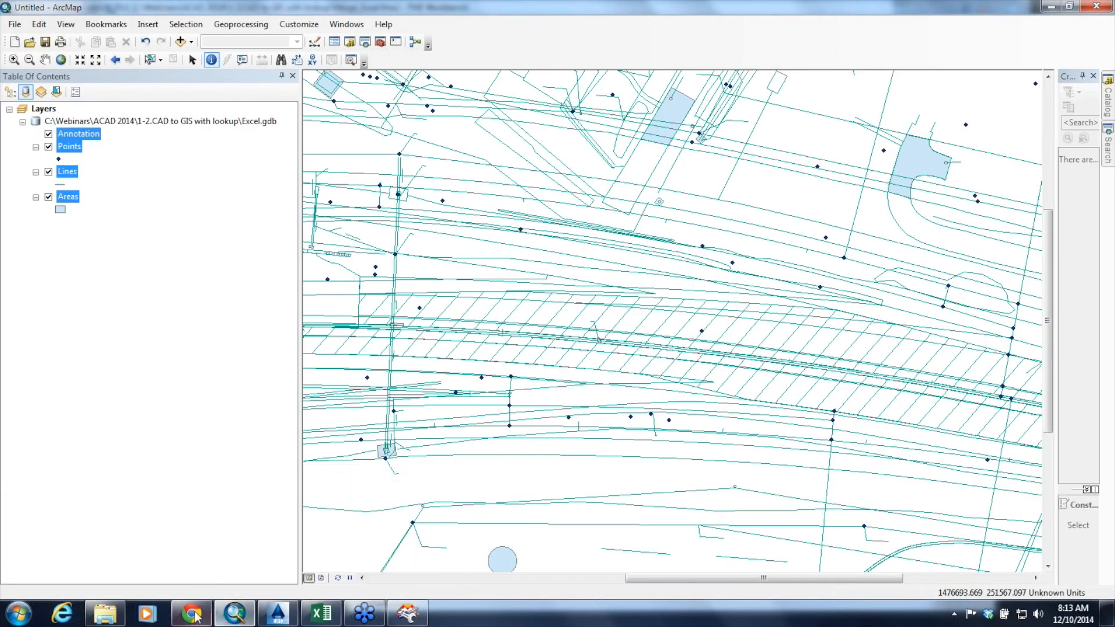
left_click(194, 615)
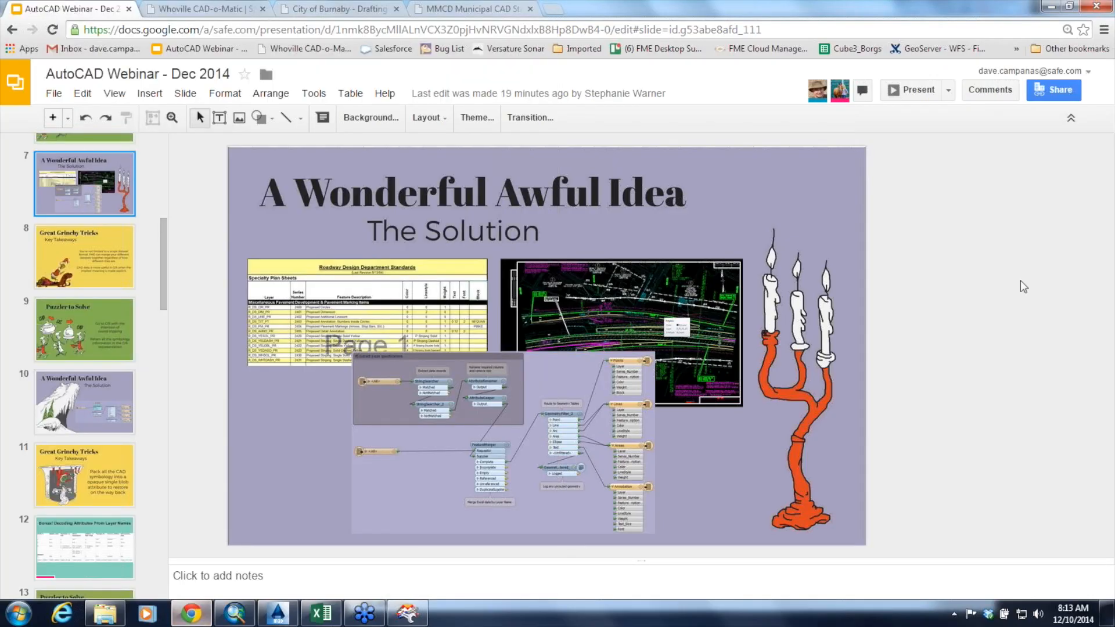
left_click(910, 100)
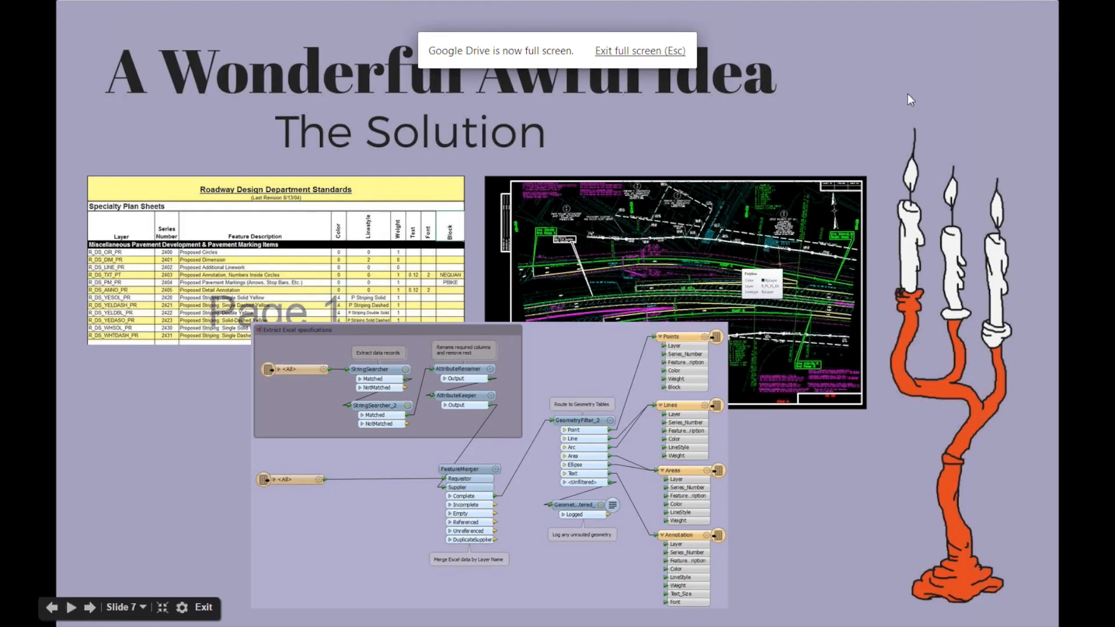
key("Right")
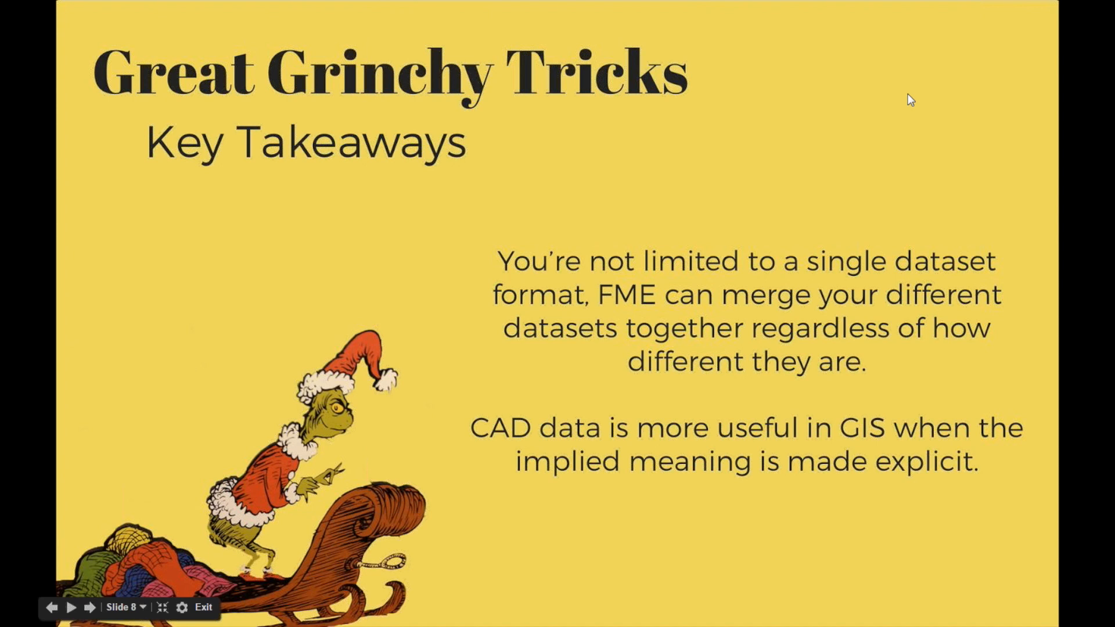
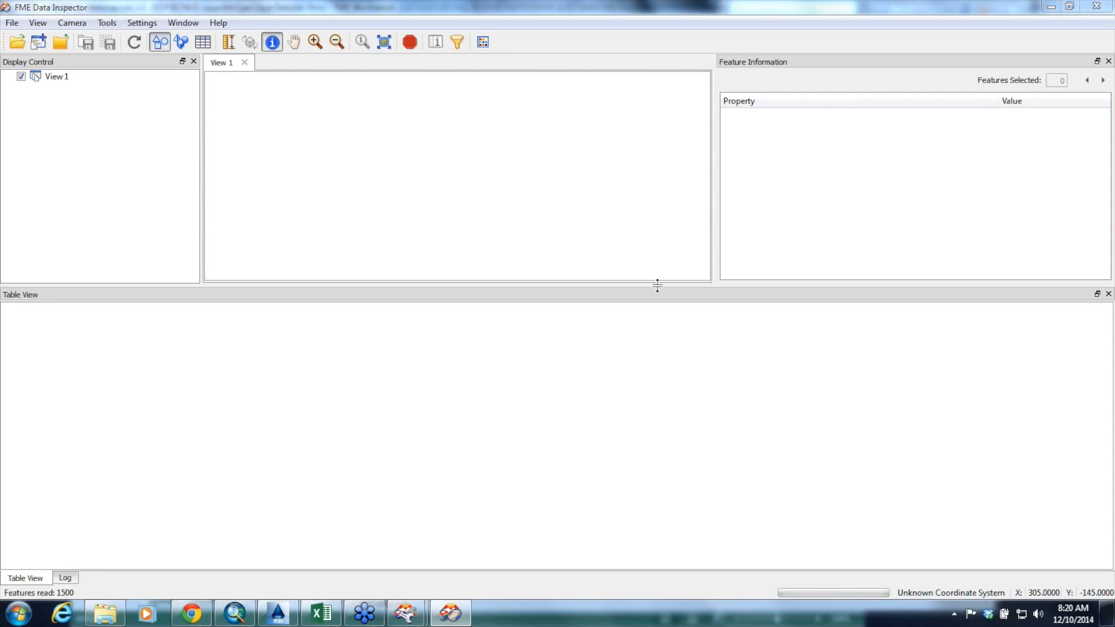
Enlarge the drawing view and examine the AutoCAD attributes of a utility pole symbol below Ramp B in the R00800PL drawing
left_click_drag(655, 286, 654, 492)
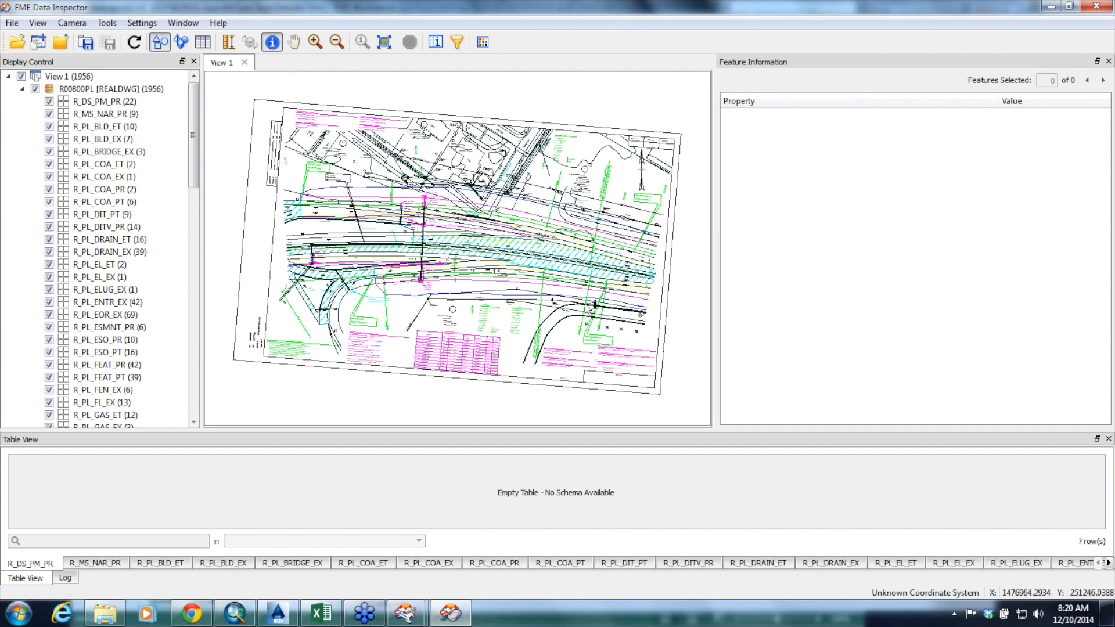
scroll(586, 304, "up", 5)
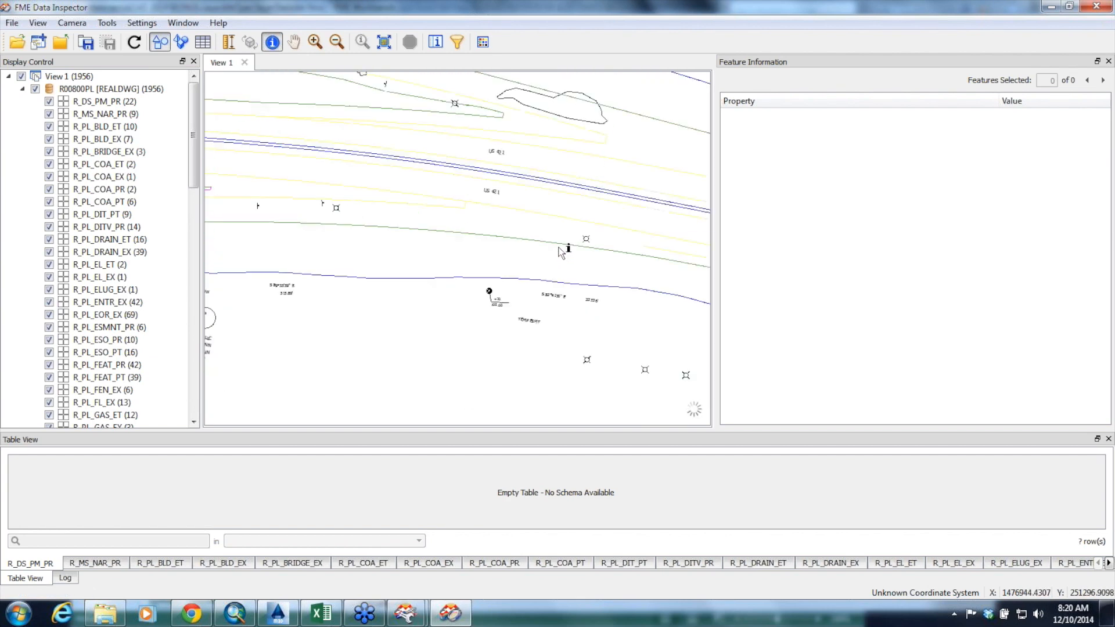
scroll(562, 247, "up", 1)
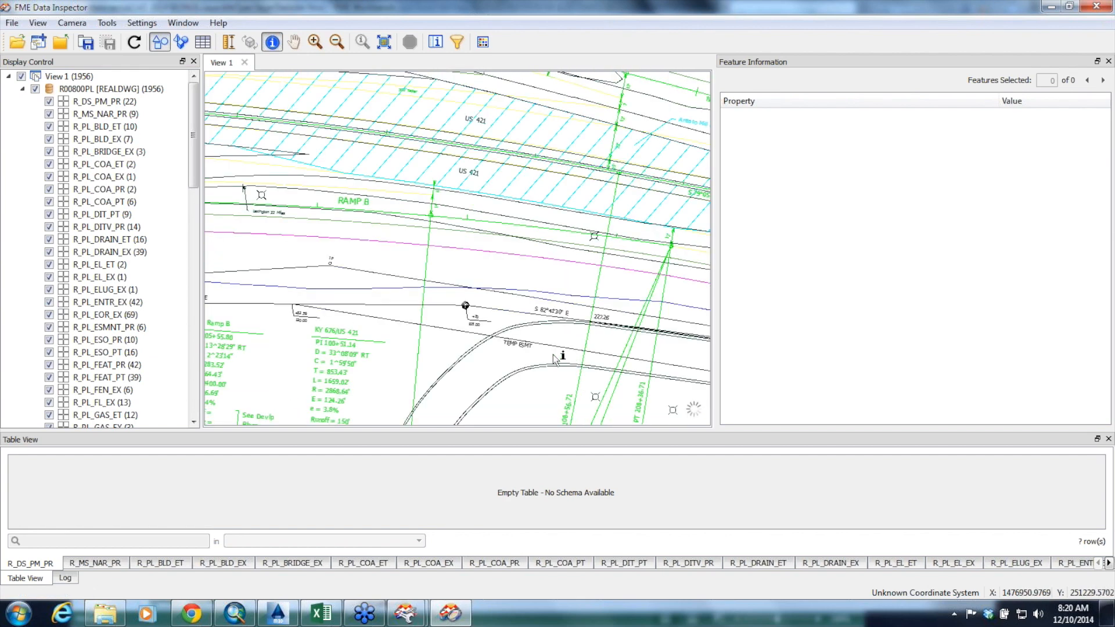
left_click(594, 398)
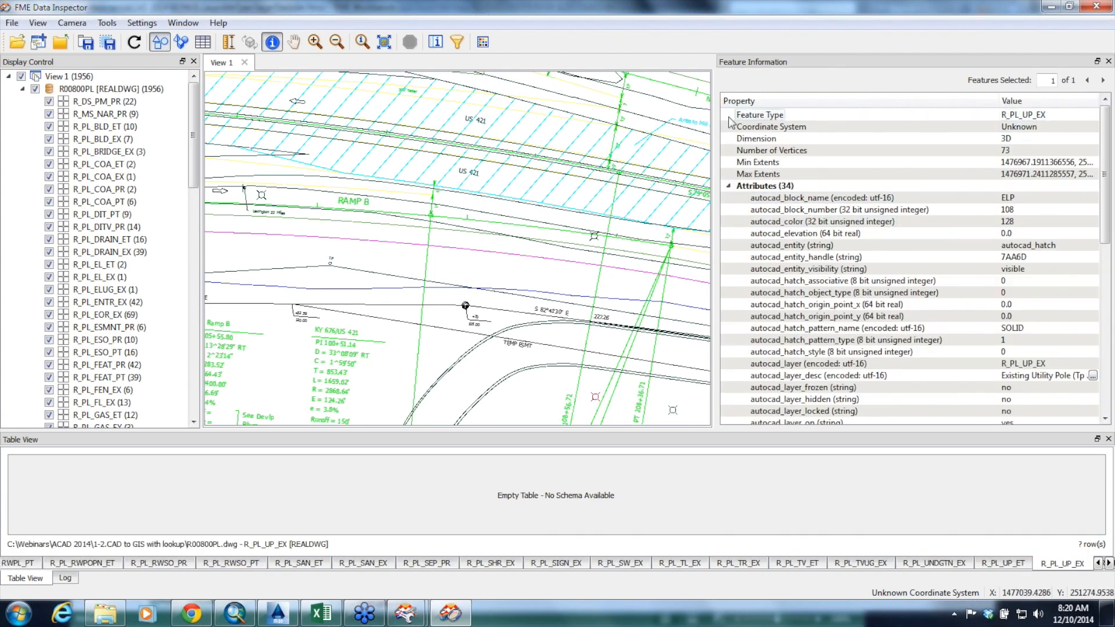
left_click_drag(708, 115, 664, 115)
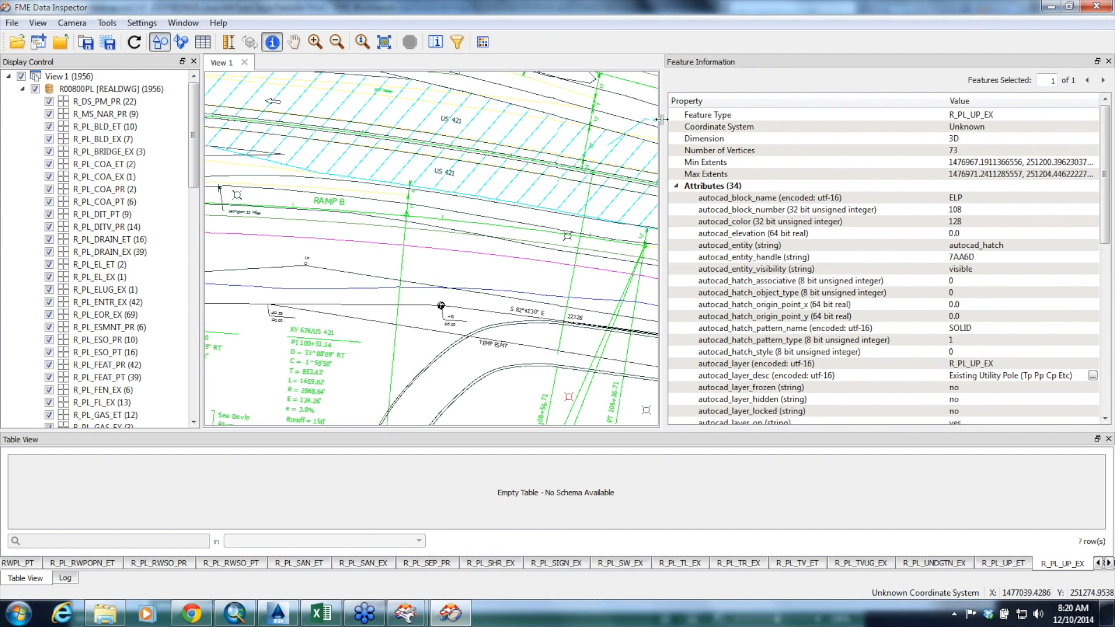
scroll(1109, 256, "down", 1)
mouse_move(1109, 255)
left_mouse_down()
mouse_move(1111, 329)
mouse_move(1113, 276)
left_mouse_up()
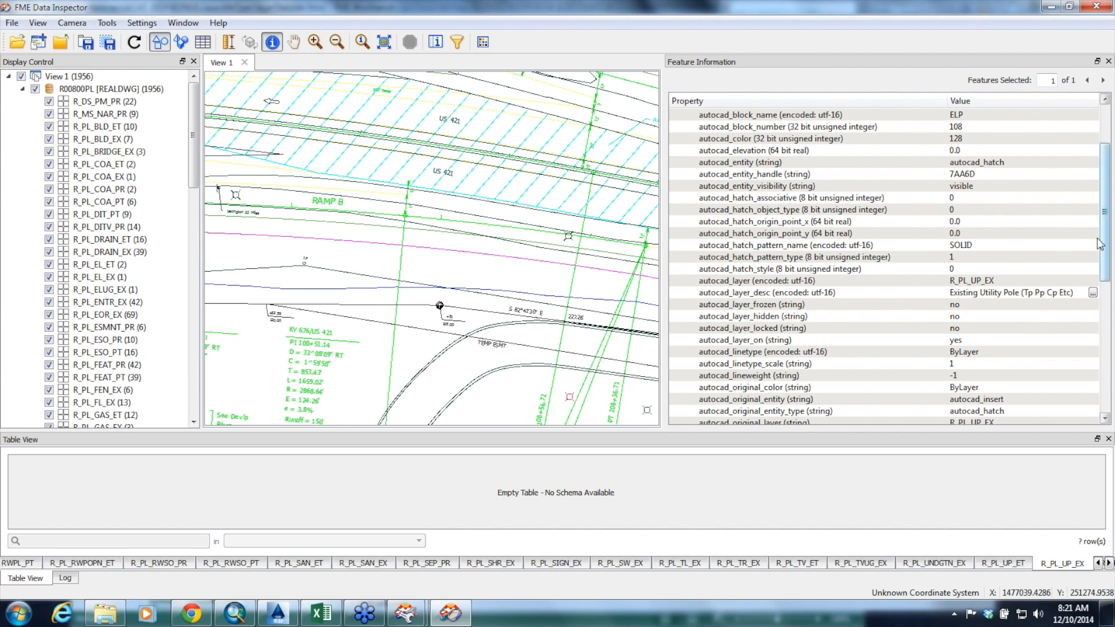
Open the Pack_Attributes.fmw workspace from the 1-2.CAD to GIS with lookup folder and select its <All> reader feature type
left_click(105, 613)
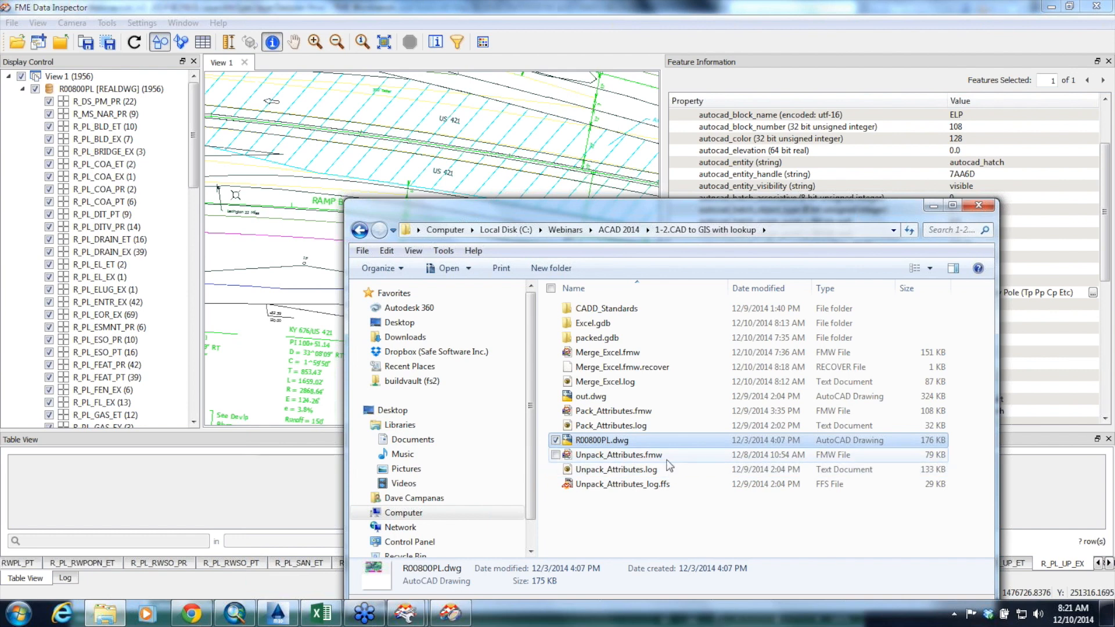
left_click(609, 412)
double_click(608, 411)
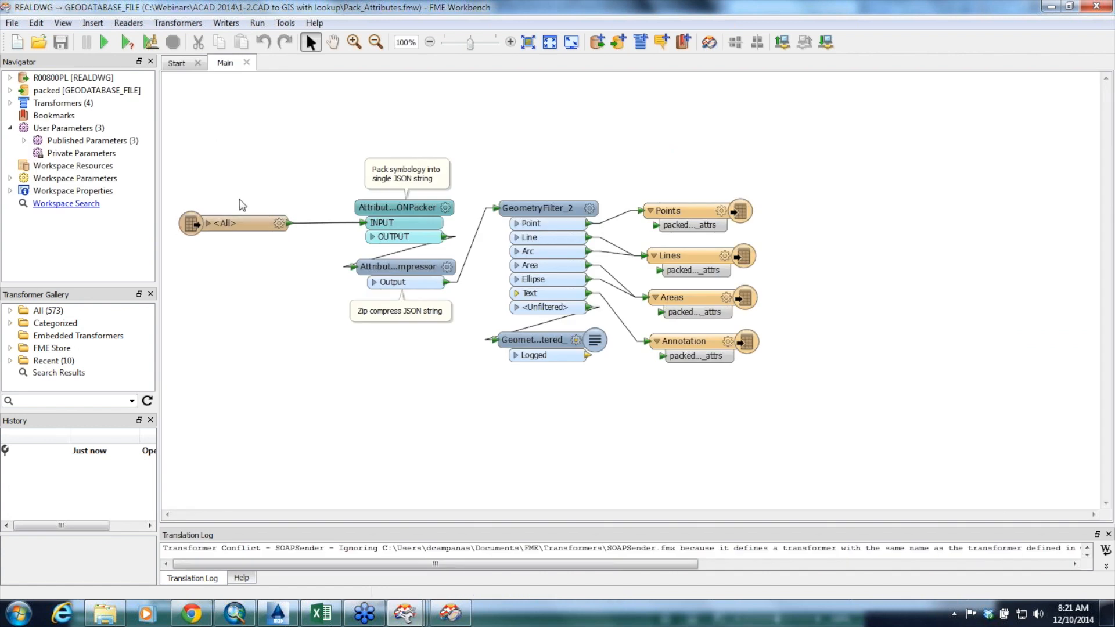
left_click(213, 225)
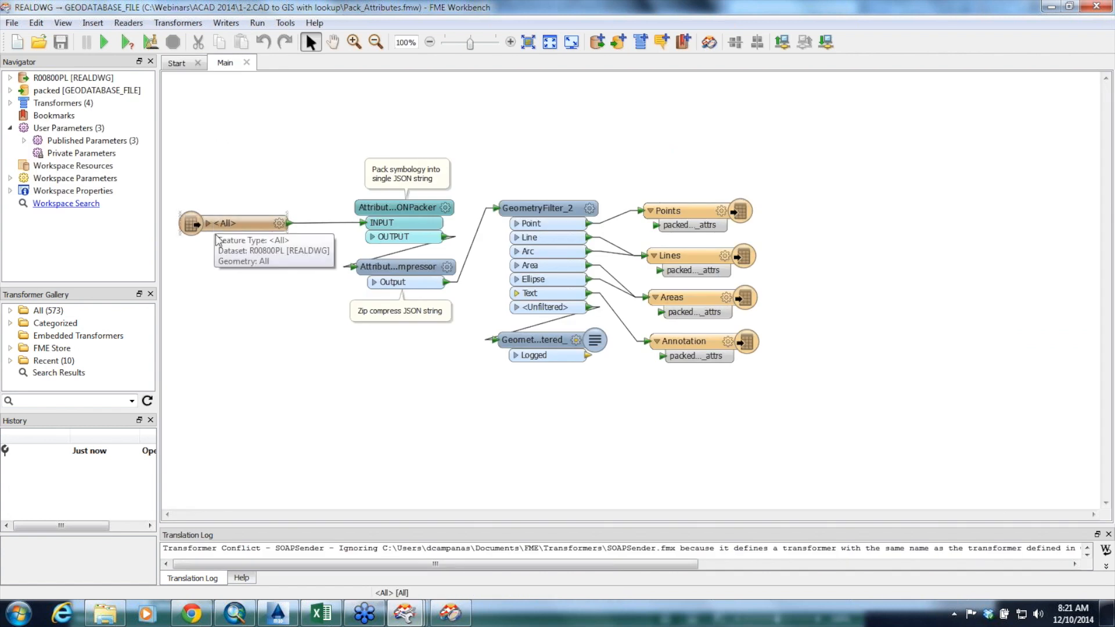
Review the AttributeJSONPacker's filter prefix and packed attribute name, then leave its parameters without changes
left_click(434, 210)
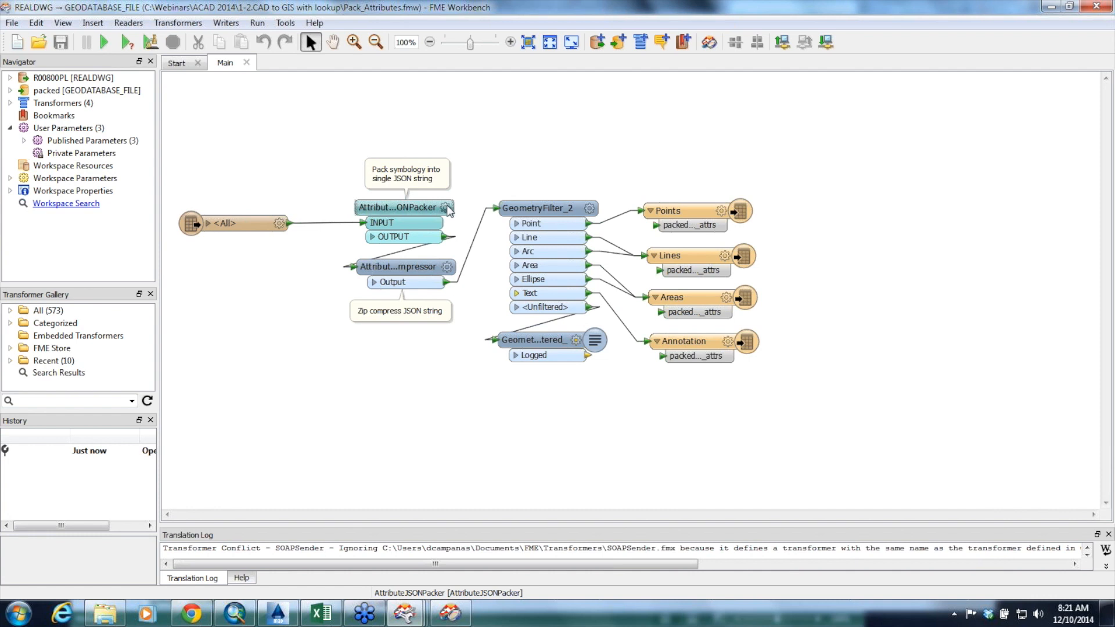
left_click(448, 208)
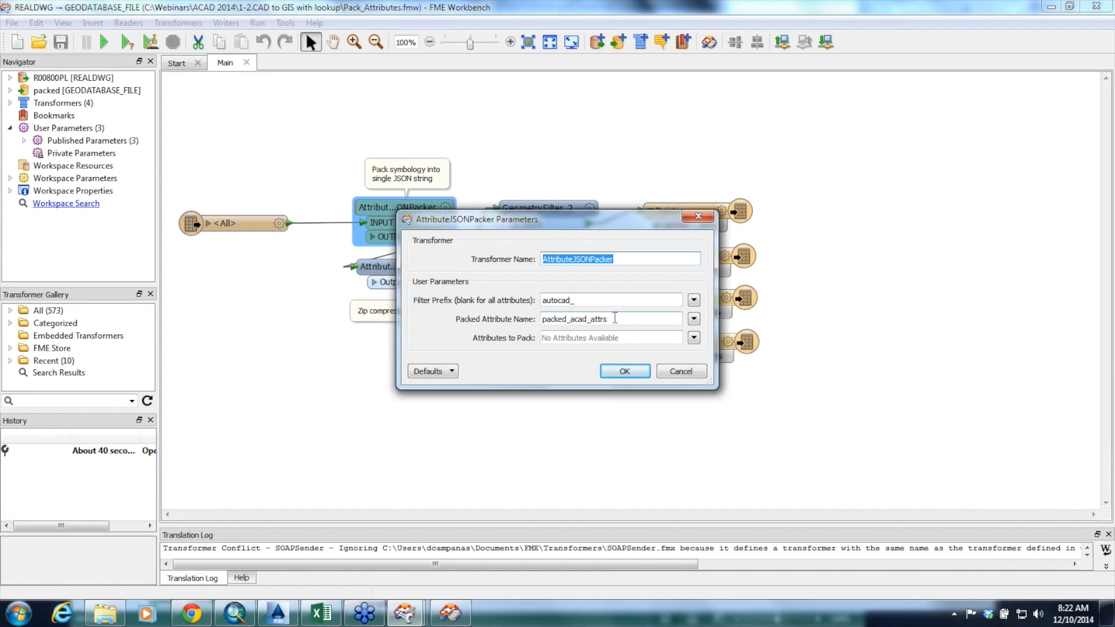
left_click(672, 373)
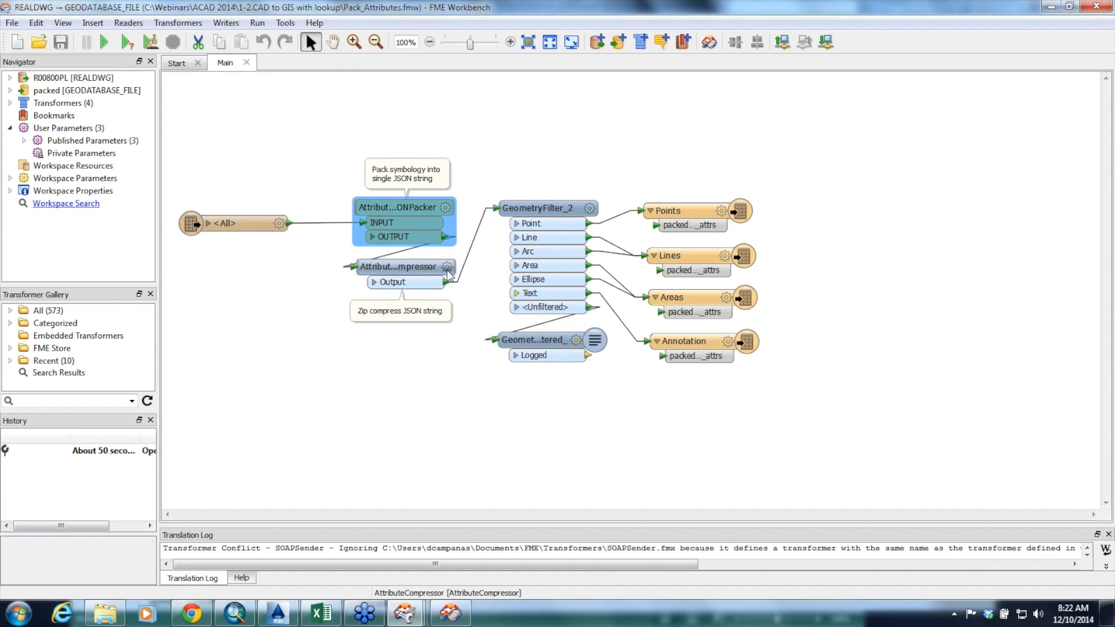
mouse_move(448, 275)
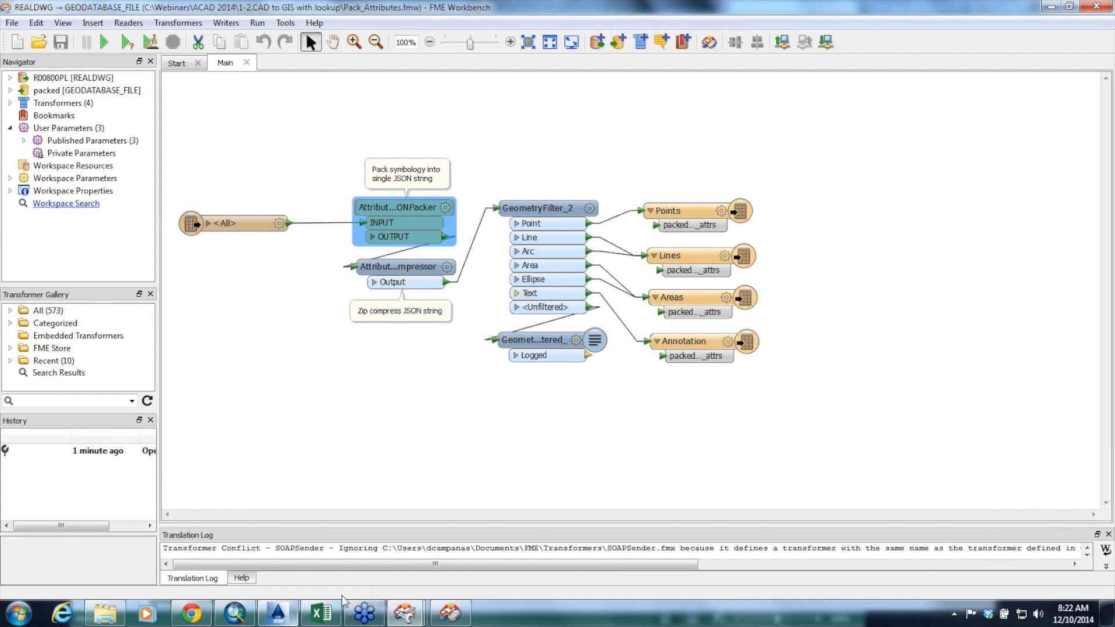
Switch to FME Data Inspector, close the DWG view and open packed.gdb as an Esri Geodatabase (File Geodb ArcObjects) dataset
left_click(450, 614)
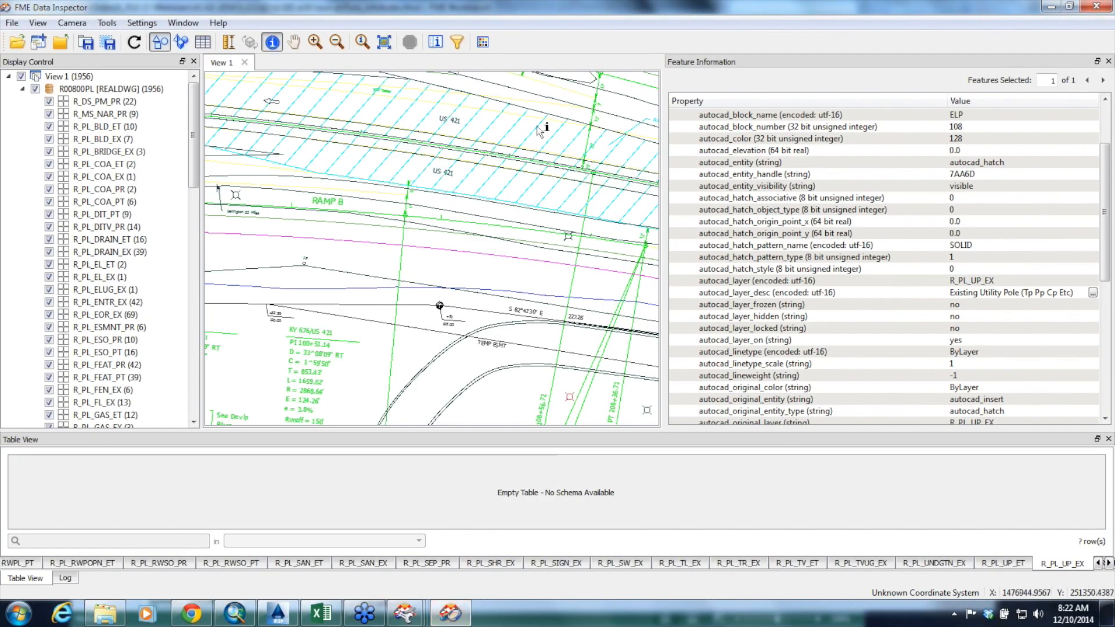
left_click(244, 63)
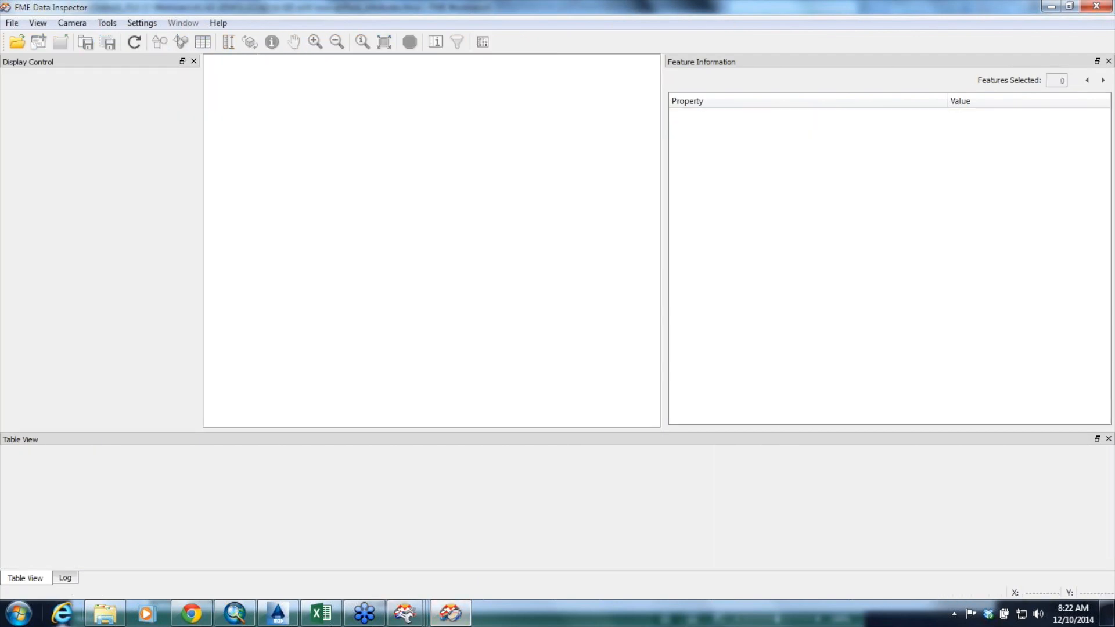
left_click(93, 620)
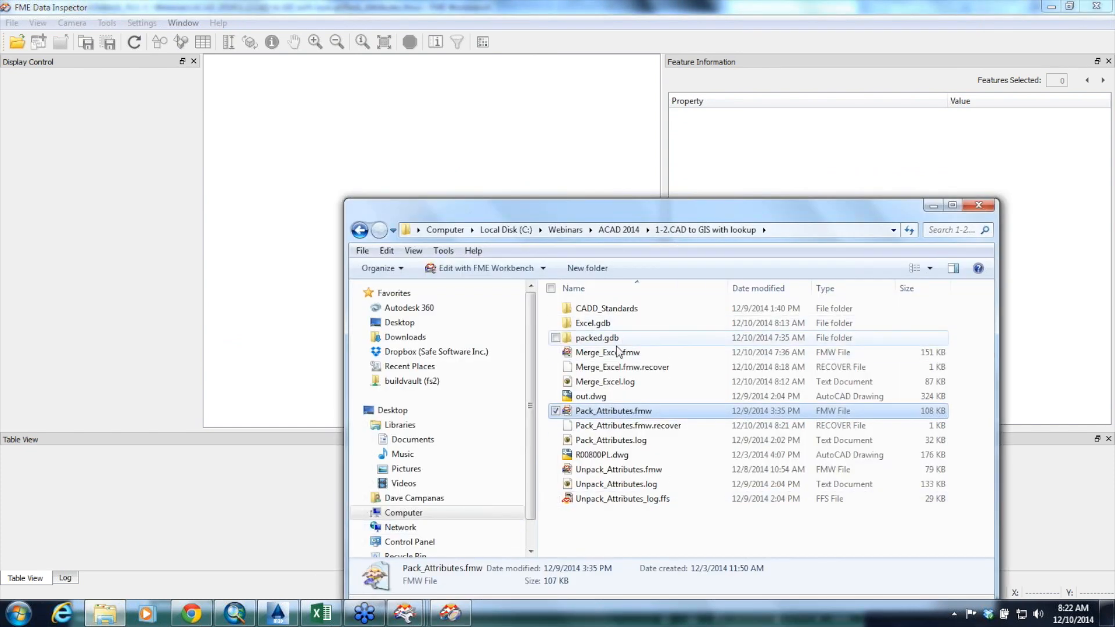
left_click_drag(612, 341, 498, 171)
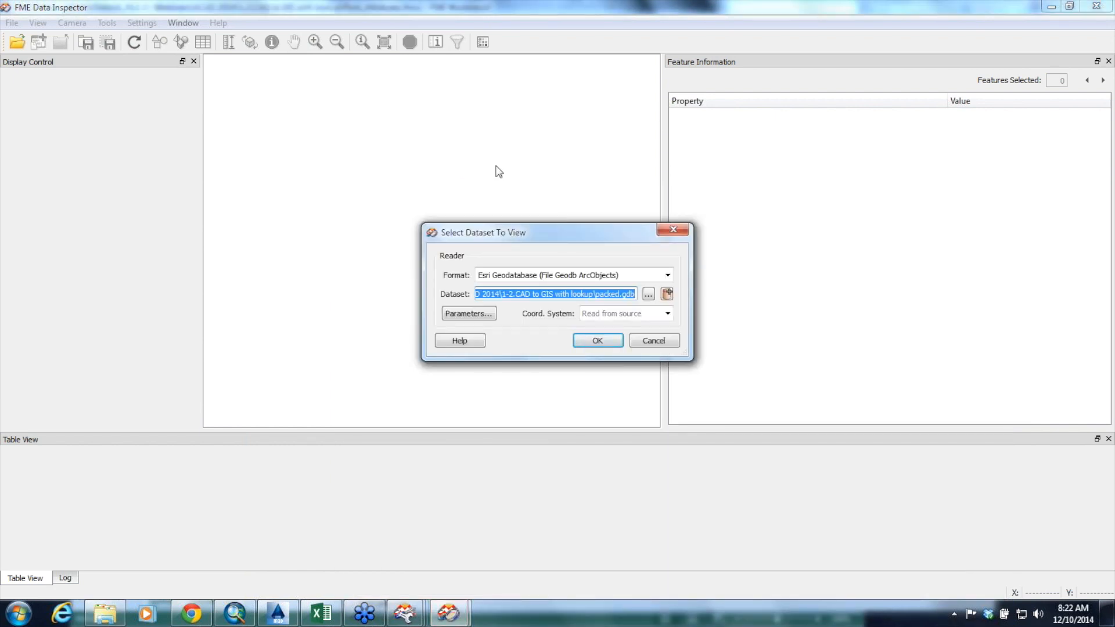
left_click(597, 343)
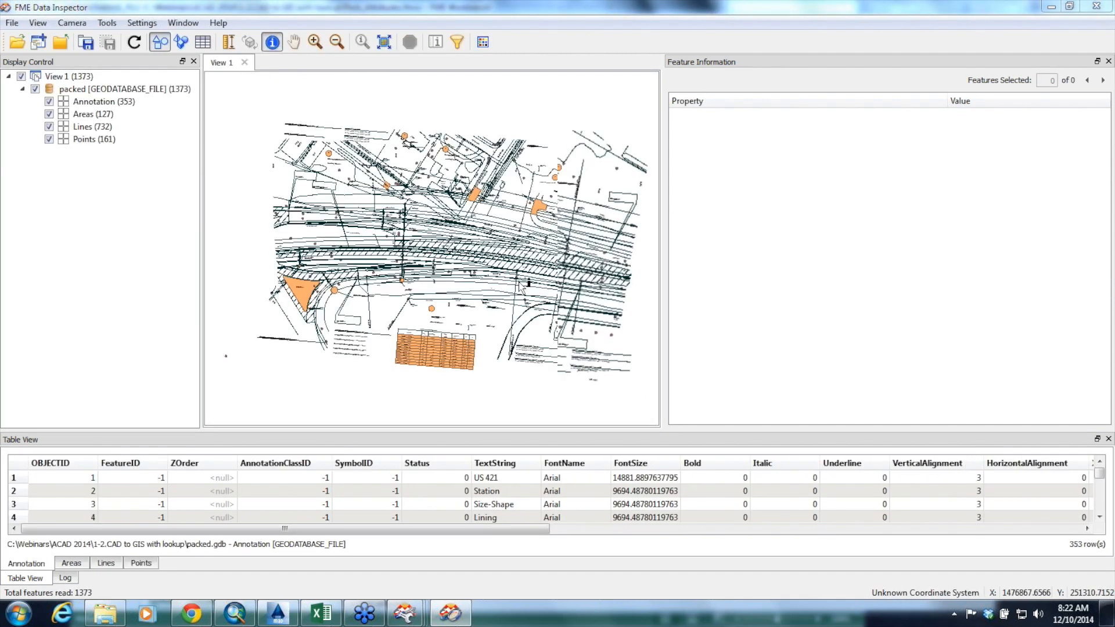
Select a line just below Ramp B and widen its feature information to examine the packed_acad_attrs value
scroll(519, 284, "up", 1)
scroll(519, 285, "up", 4)
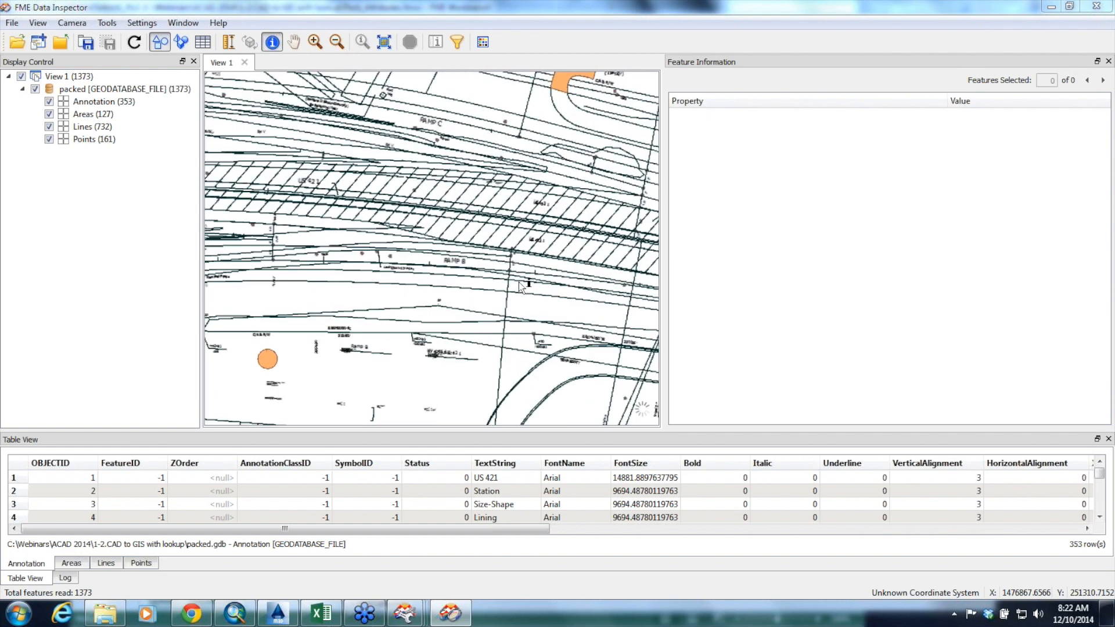
left_click(526, 299)
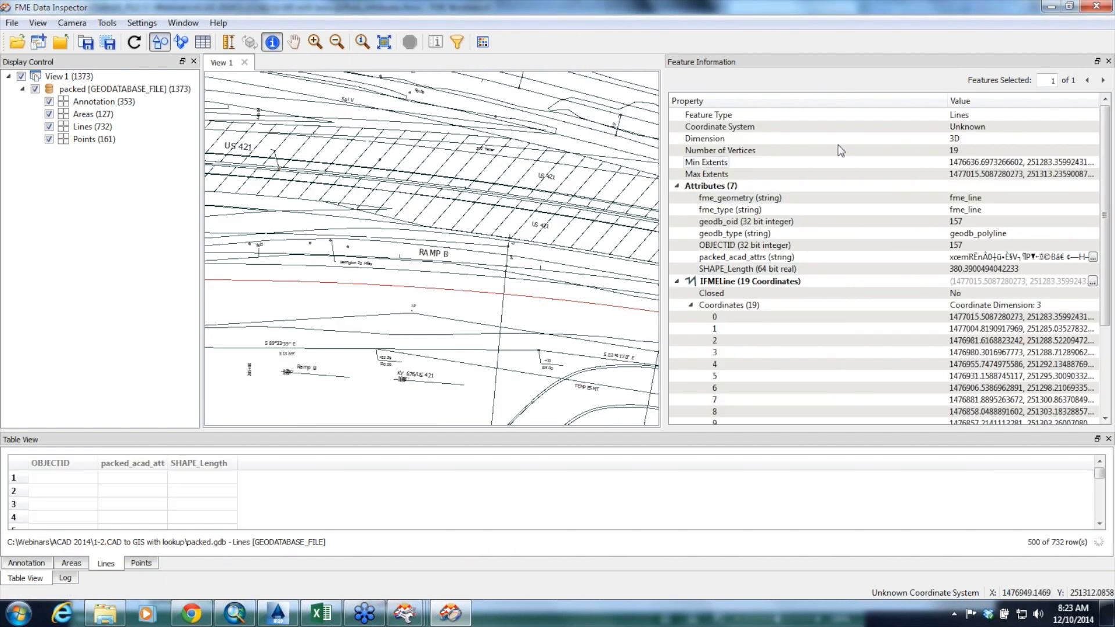
key("ctrl+f")
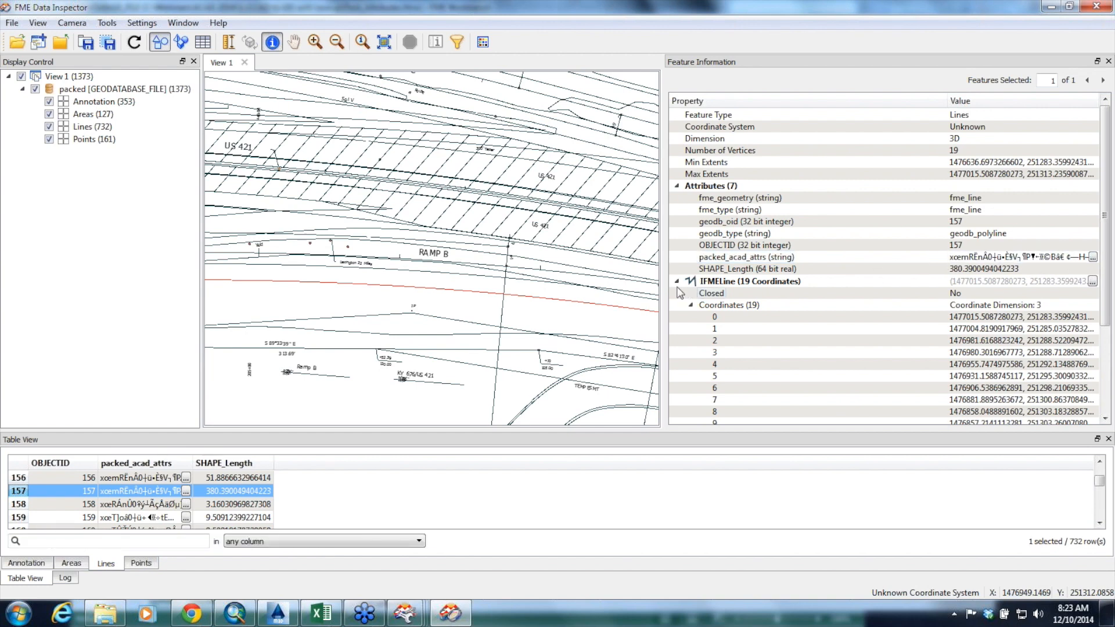
left_click_drag(662, 283, 411, 283)
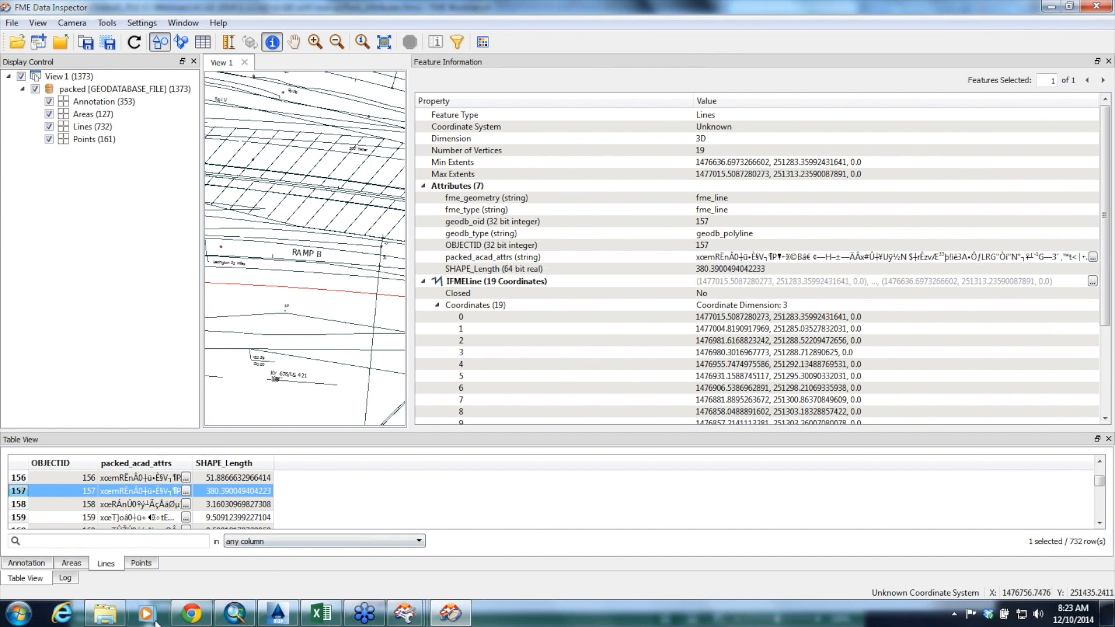
Switch to ArcMap and remove the Excel.gdb layers from the map
left_click(235, 613)
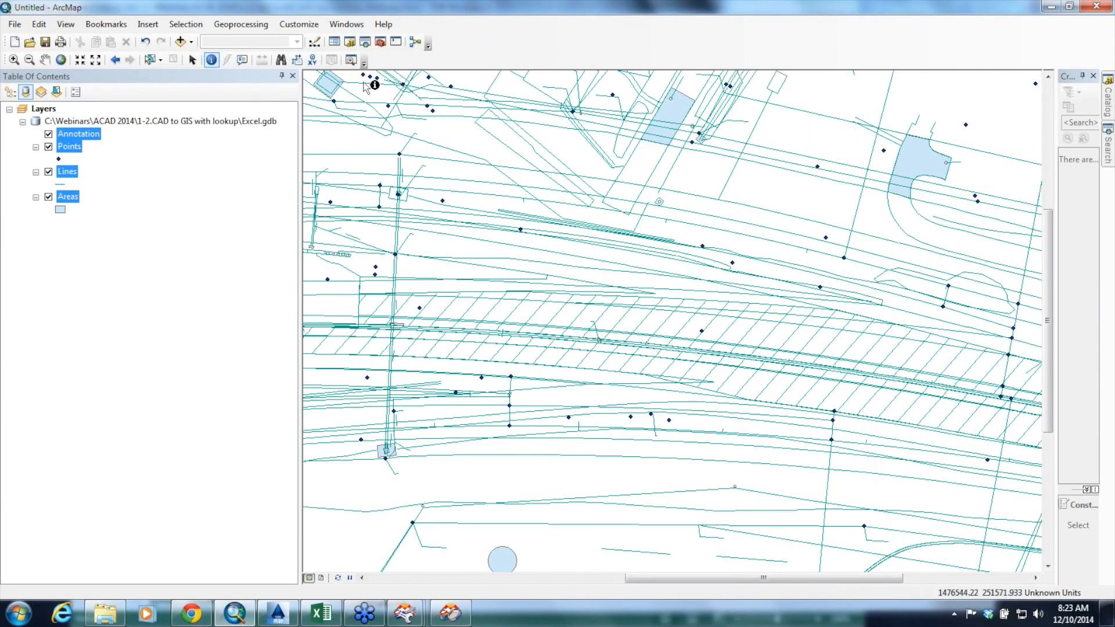
right_click(116, 121)
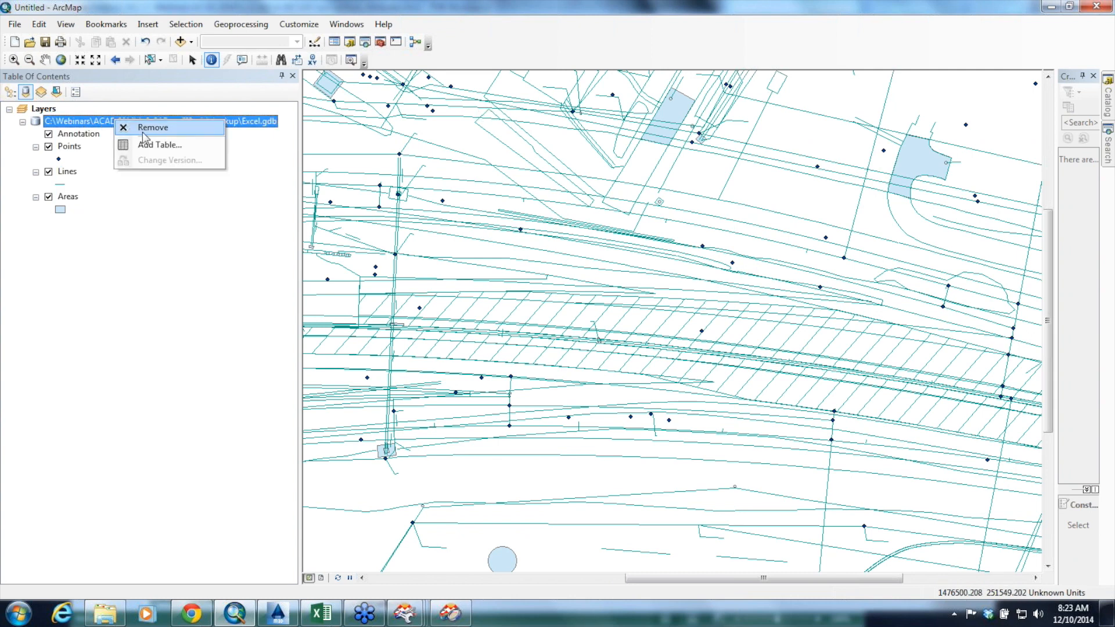
left_click(144, 133)
Add the Annotation, Areas, Lines and Points feature classes from packed.gdb to the map and identify a roadway line feature
left_click(181, 42)
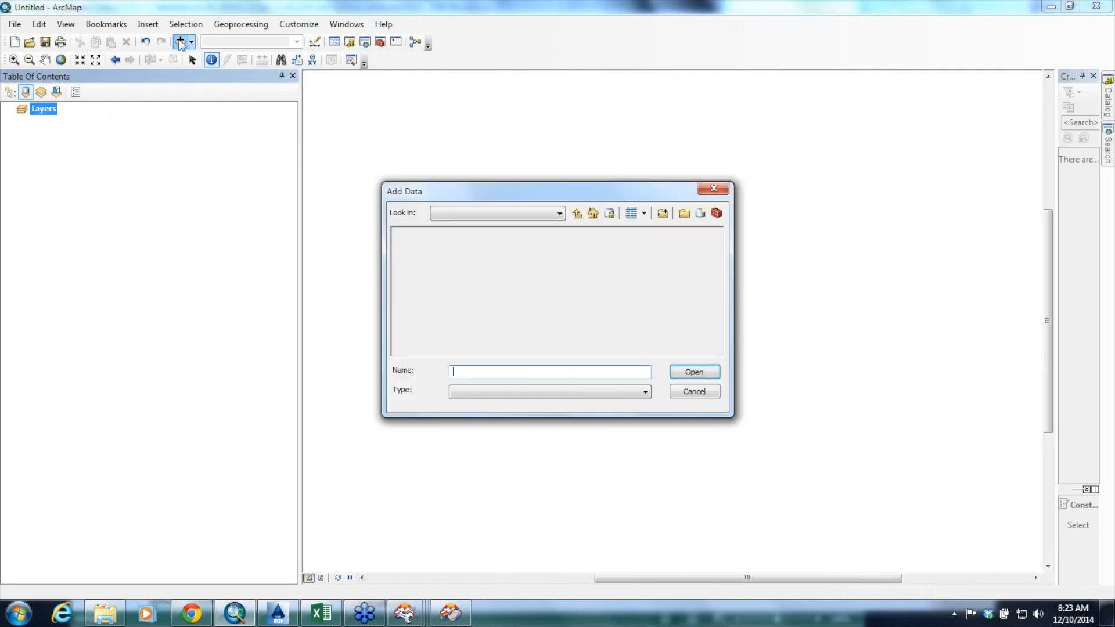
left_click(577, 213)
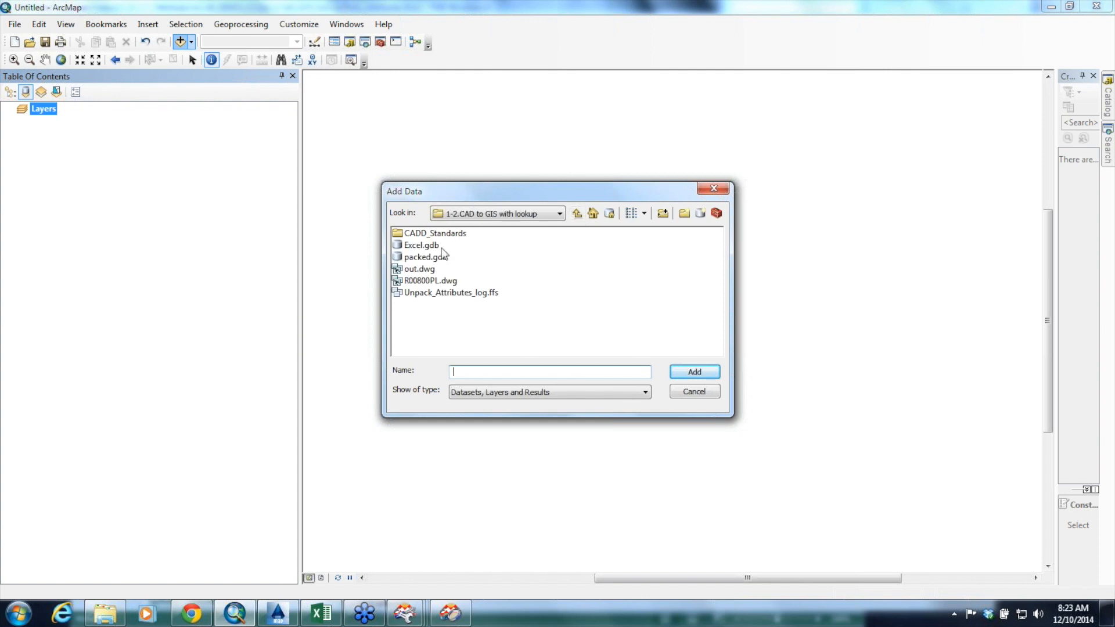
double_click(427, 258)
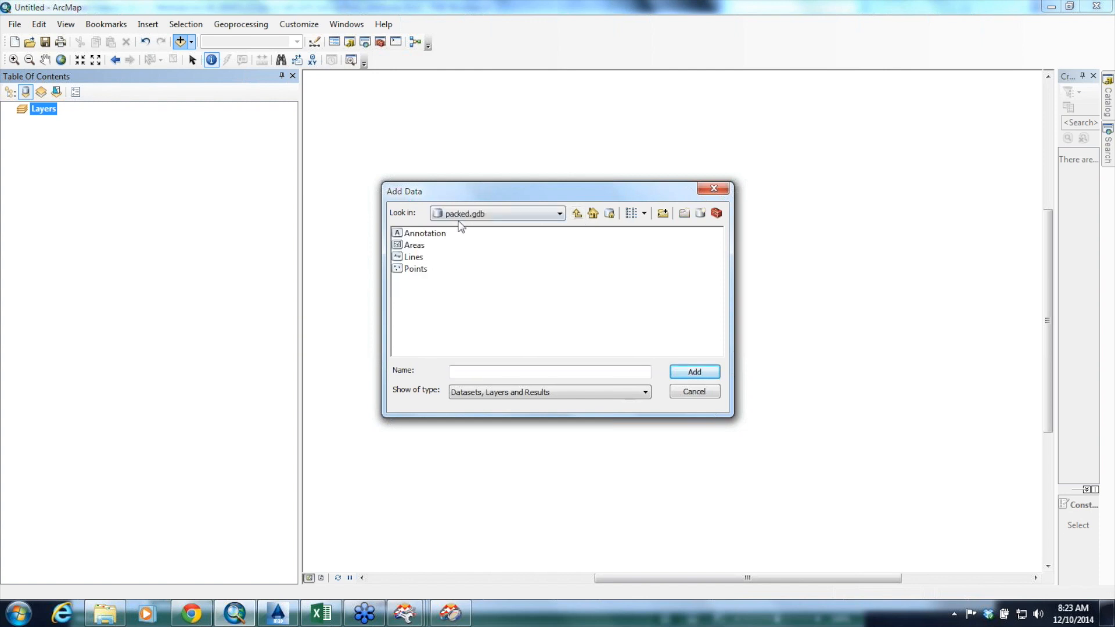
left_click_drag(453, 232, 424, 273)
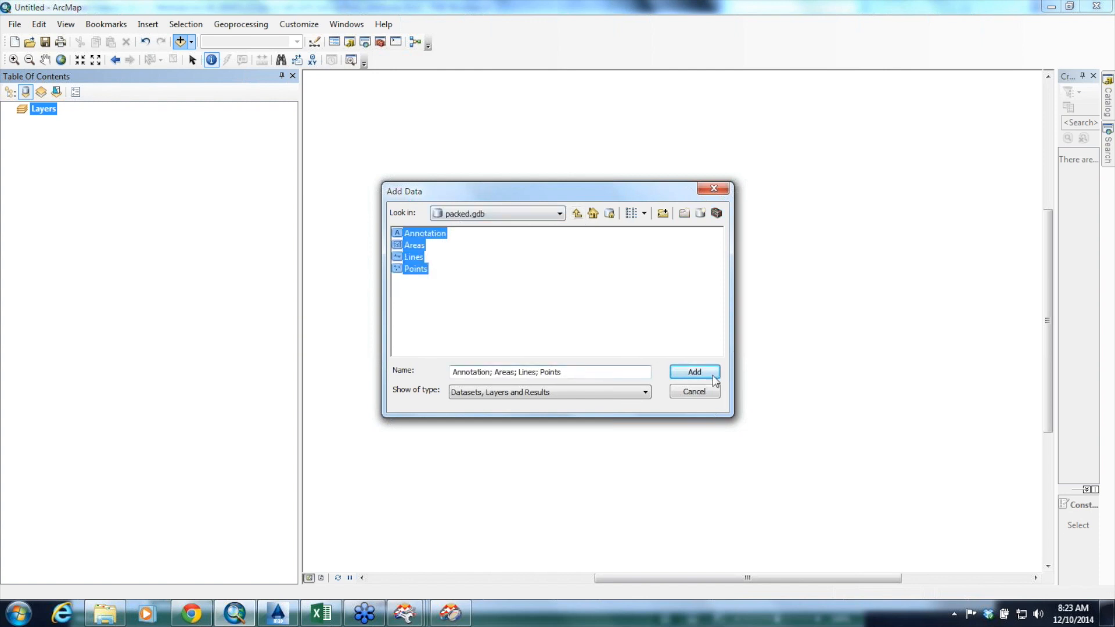
left_click(695, 371)
left_click(666, 369)
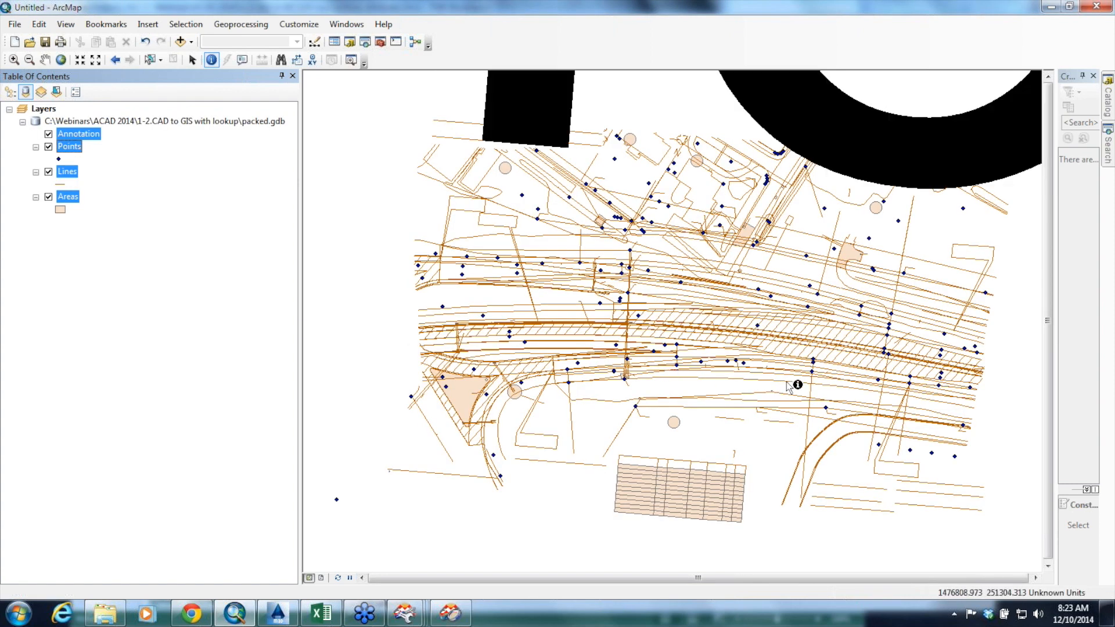
left_click(798, 383)
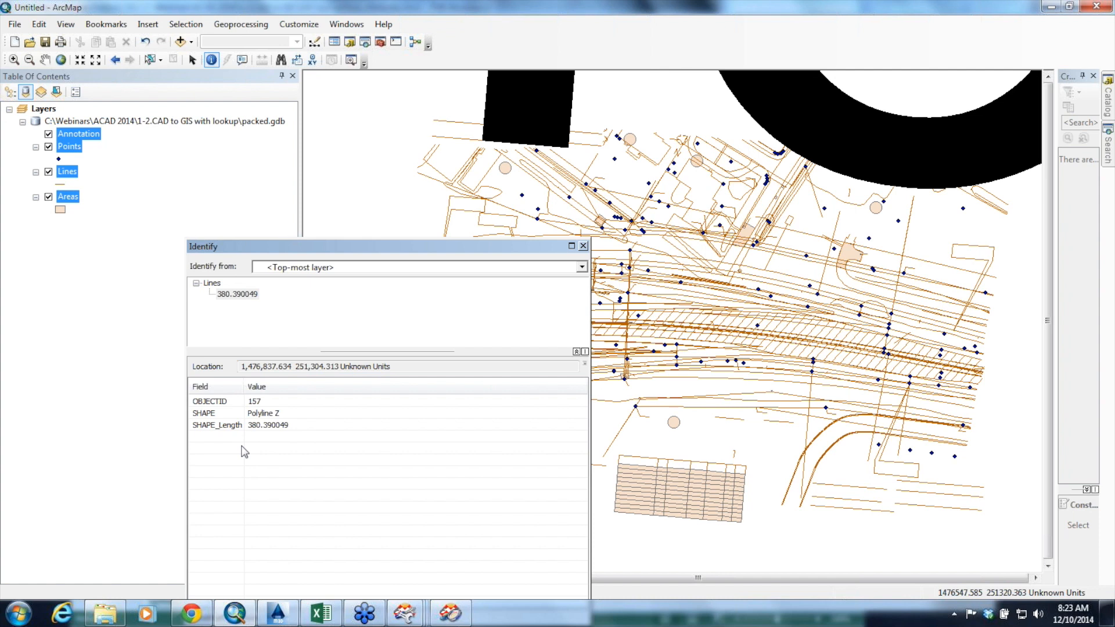
Close the Pack_Attributes and ACAD to NONE workspaces, then open Unpack_Attributes.fmw in FME Workbench
left_click(105, 613)
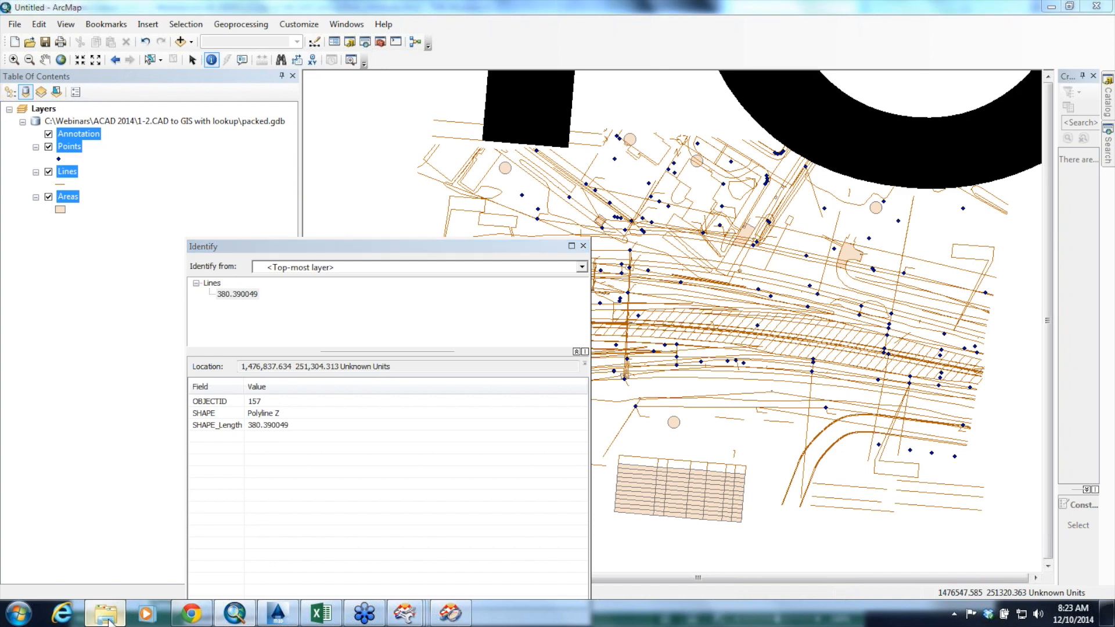
left_click(405, 613)
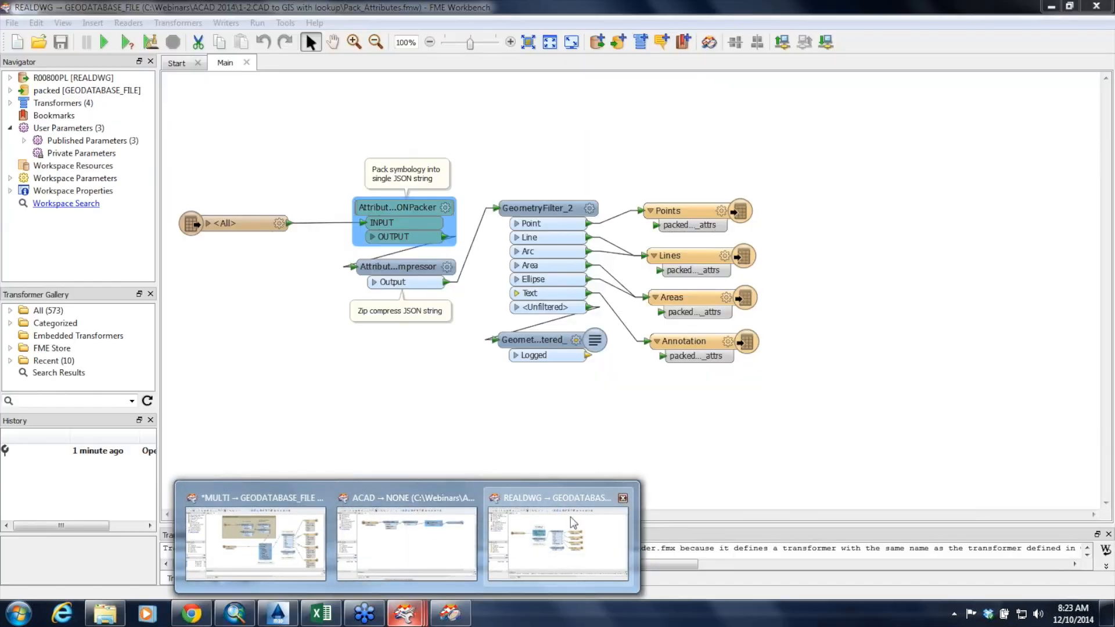
left_click(622, 498)
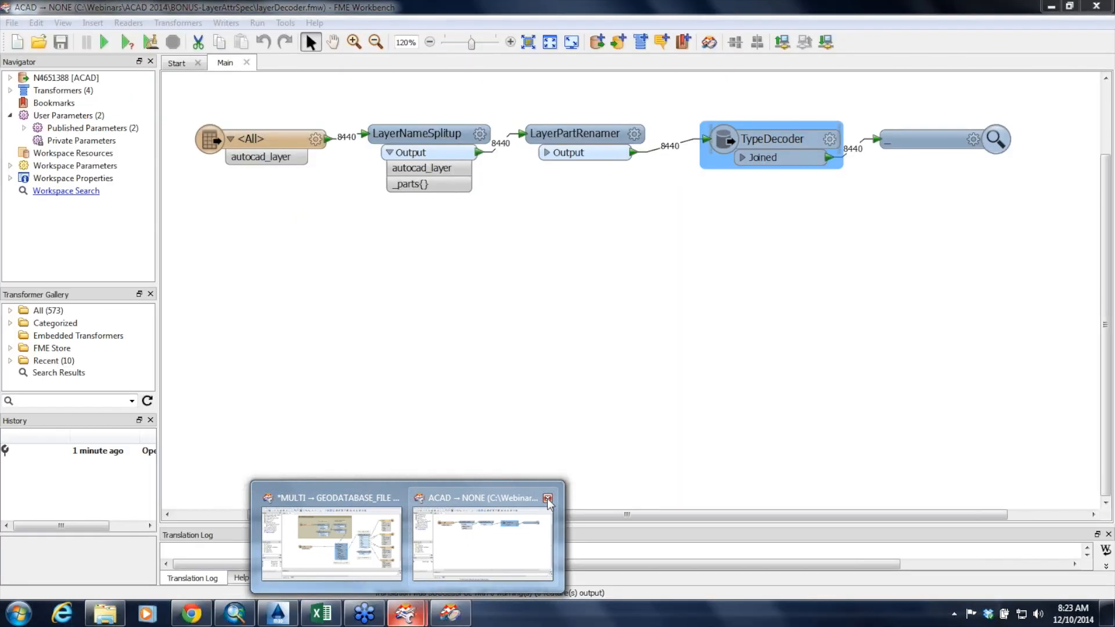
left_click(547, 498)
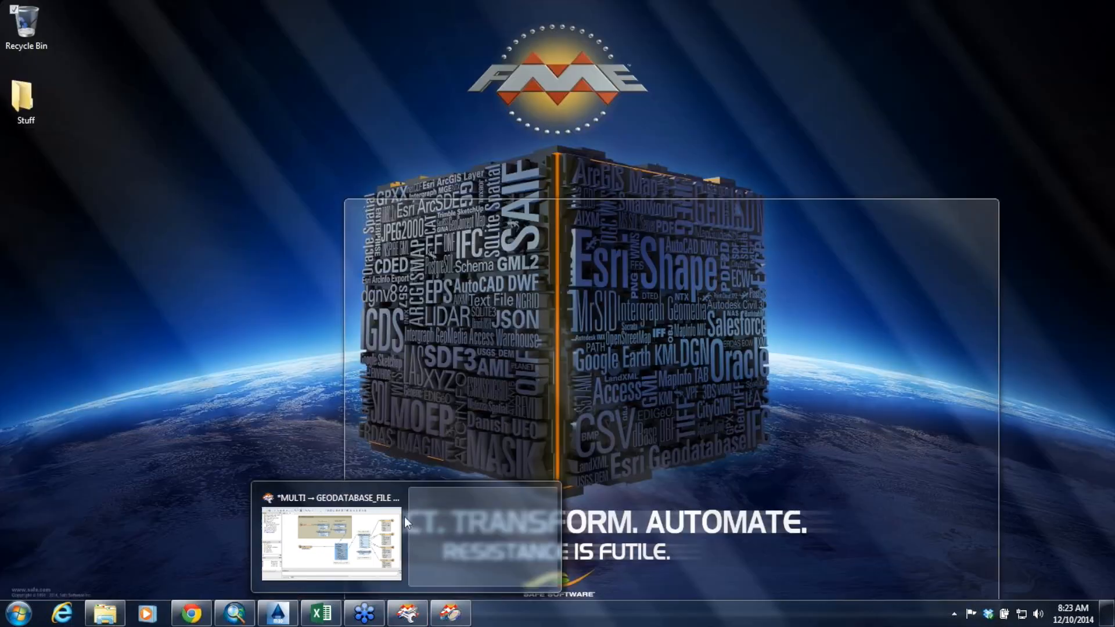
left_click(472, 499)
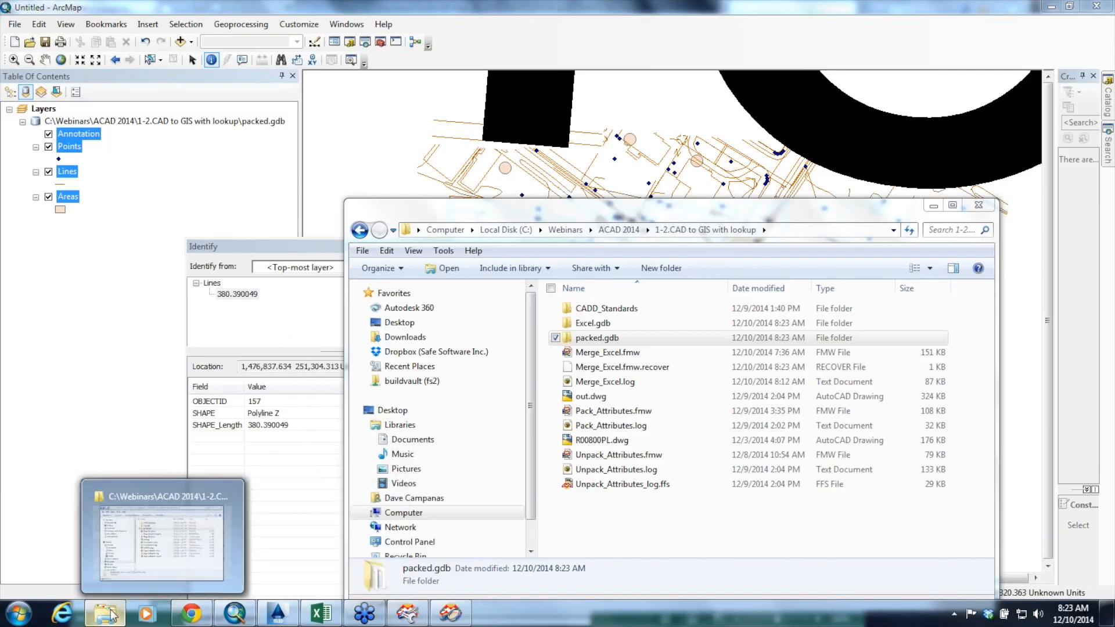
double_click(601, 456)
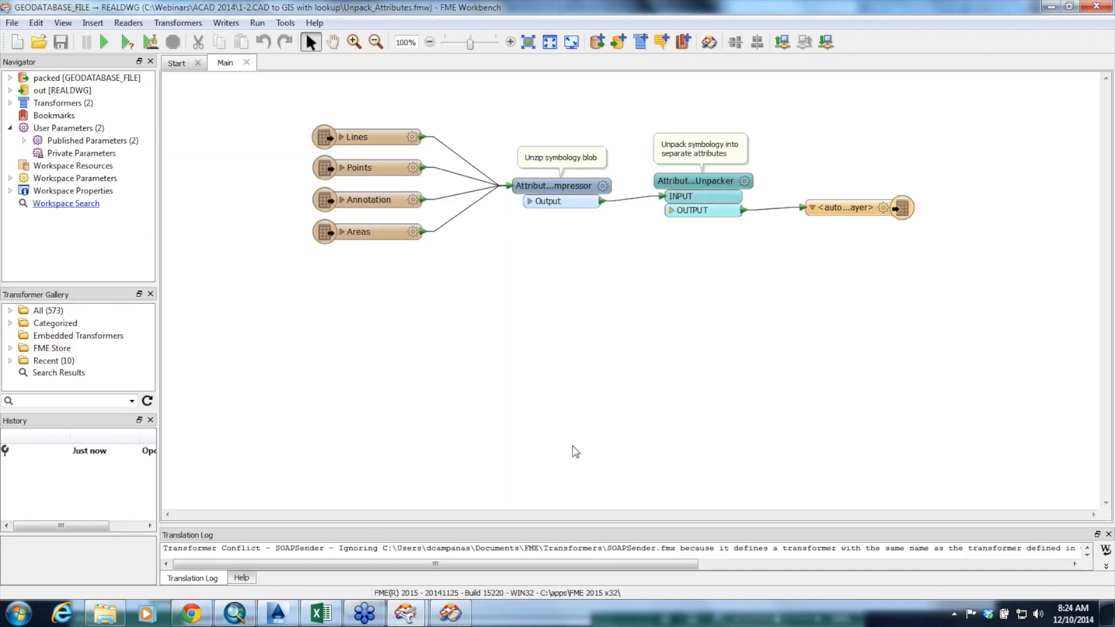
Select the four geodatabase feature types, then examine the AttributeJSONUnpacker's packed attribute and exposed attribute parameters
left_click_drag(346, 98, 398, 263)
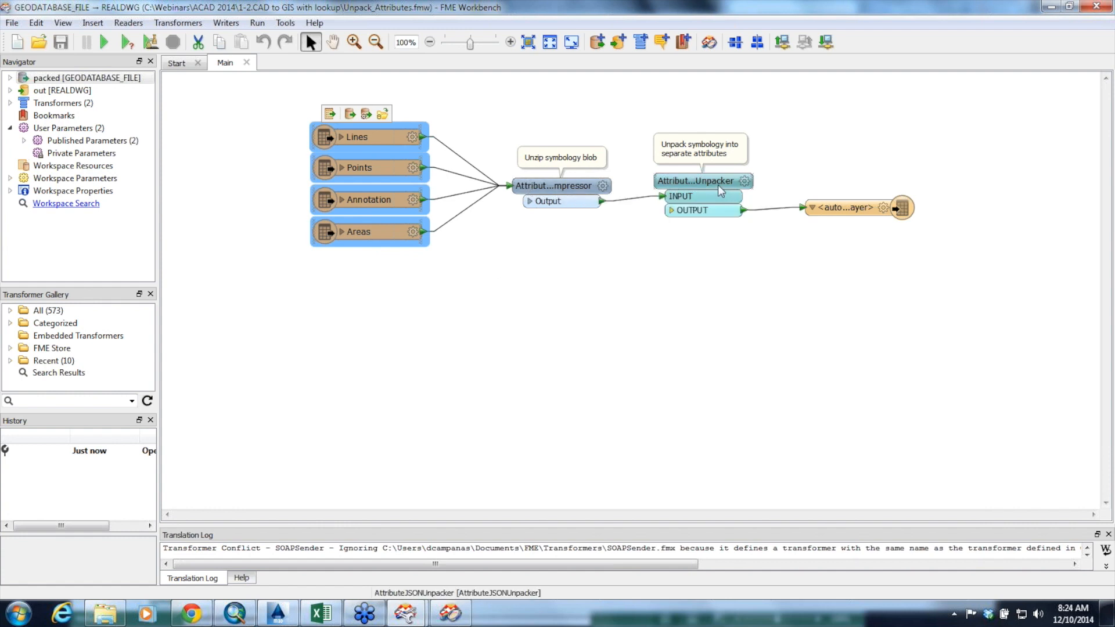
left_click(745, 182)
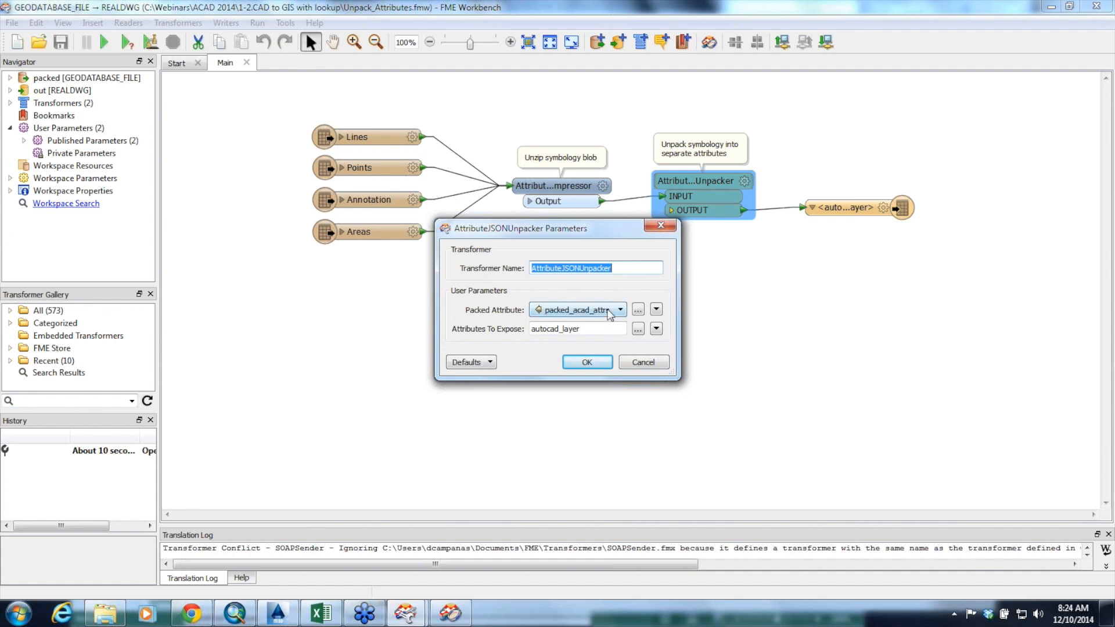
left_click(635, 364)
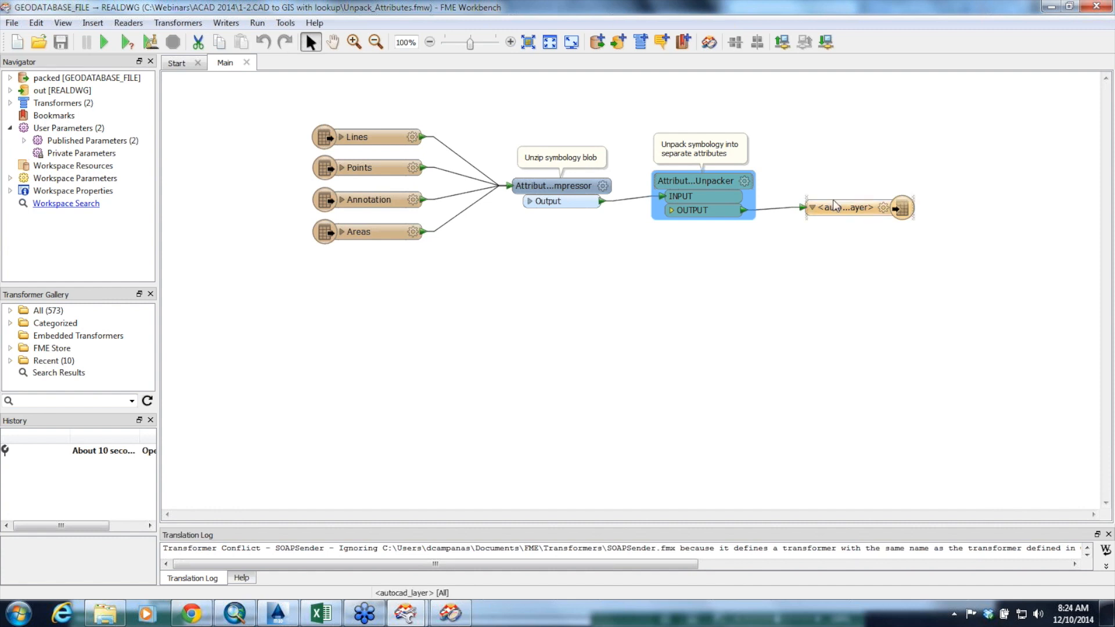
Open out.dwg from the 1-2.CAD to GIS with lookup folder in AutoCAD Map 3D and zoom to the drawing's extents
left_click(122, 615)
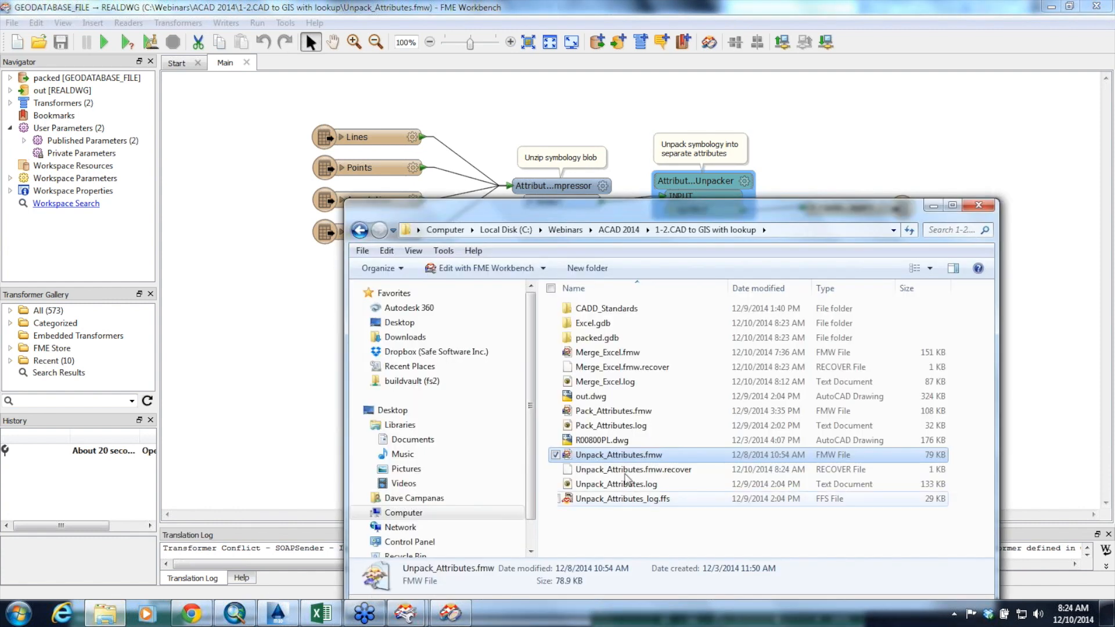
left_click(602, 401)
double_click(602, 401)
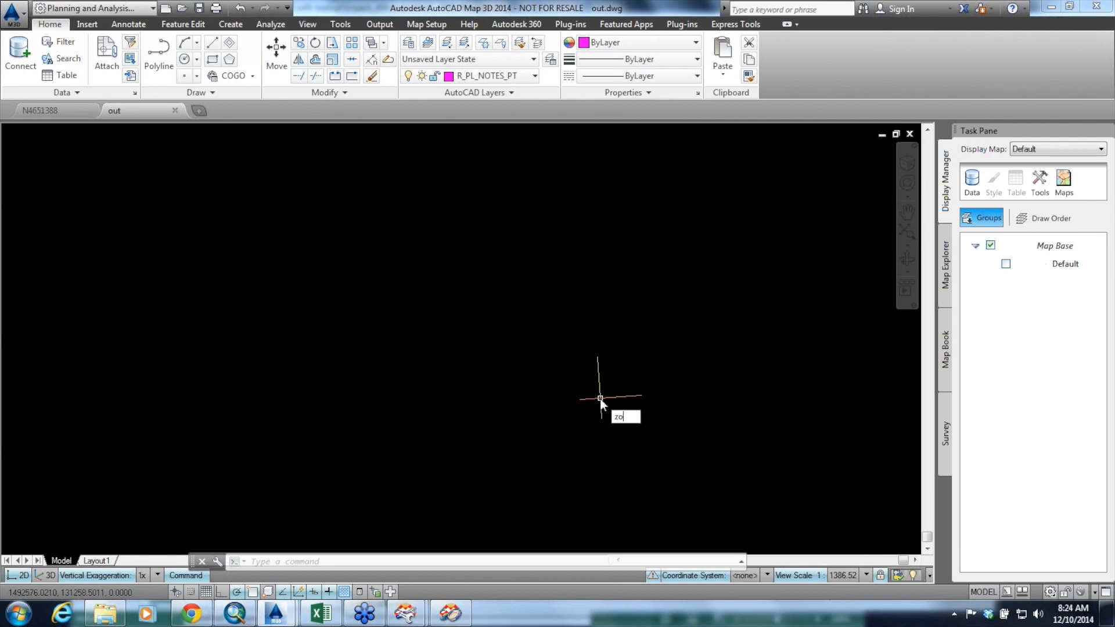
type("z")
key("Return")
type("e")
key("Return")
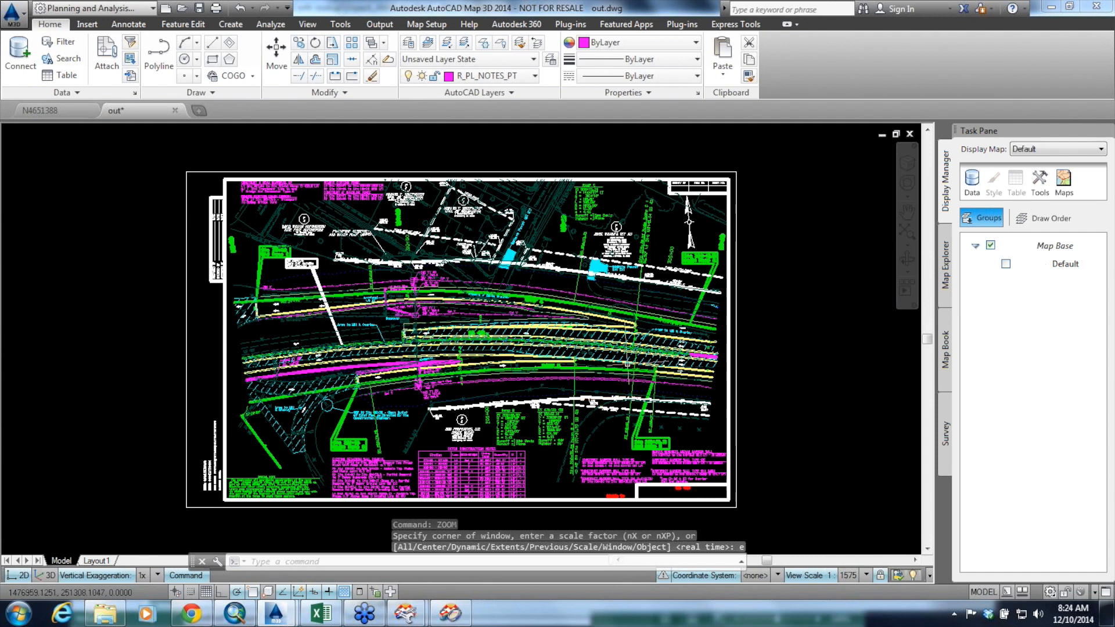
mouse_move(277, 617)
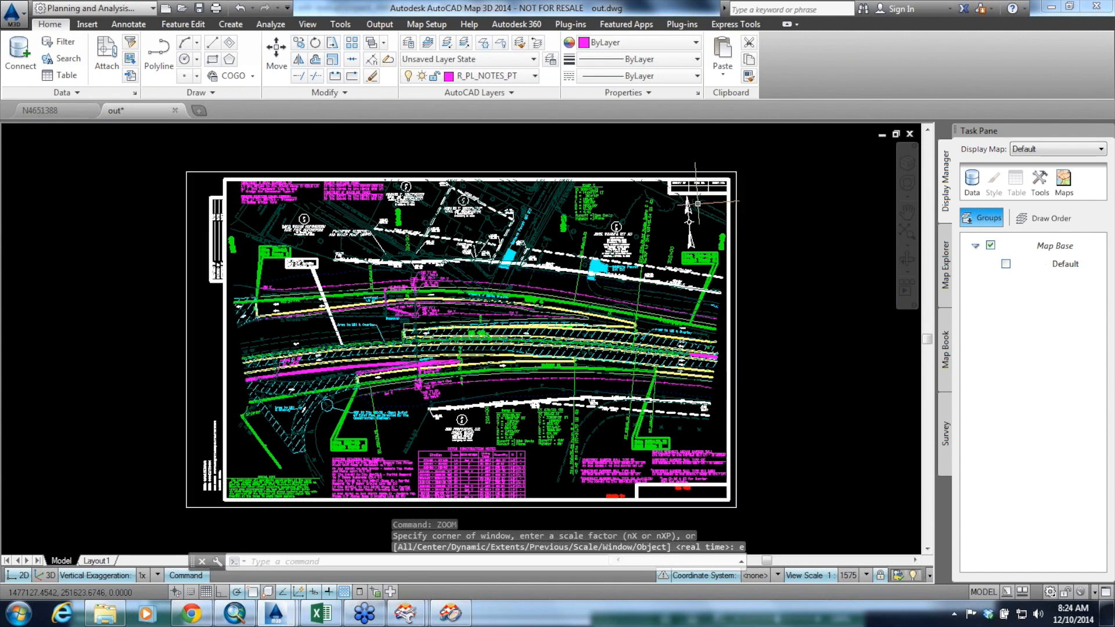
mouse_move(690, 221)
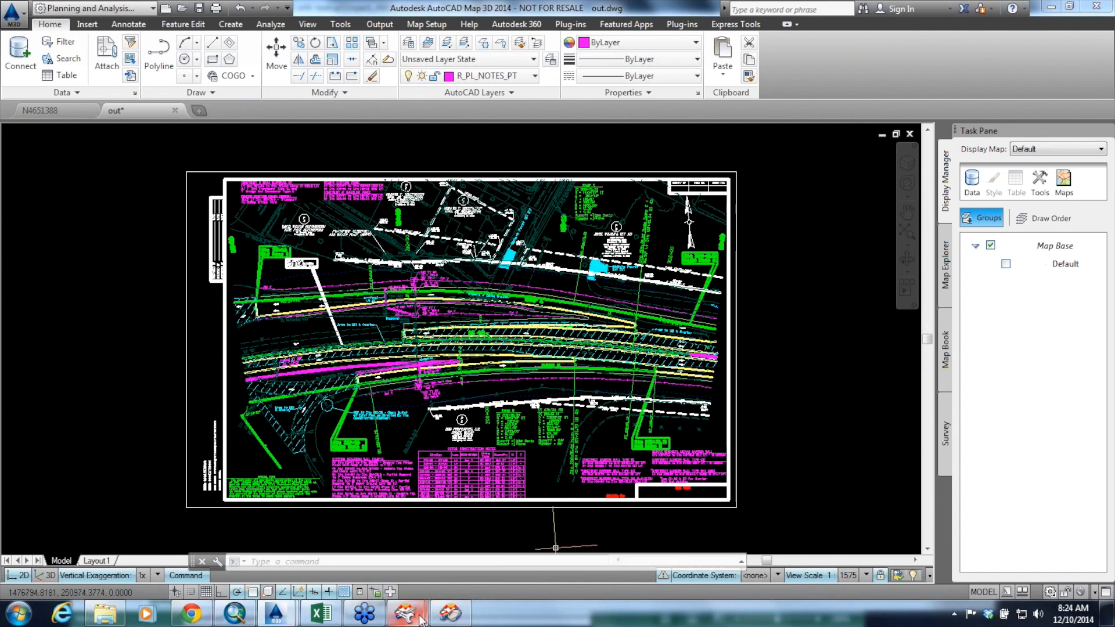
Switch back to FME Workbench and examine the template file parameter of the out REALDWG writer, widening the Navigator to read it
mouse_move(436, 607)
left_click(482, 543)
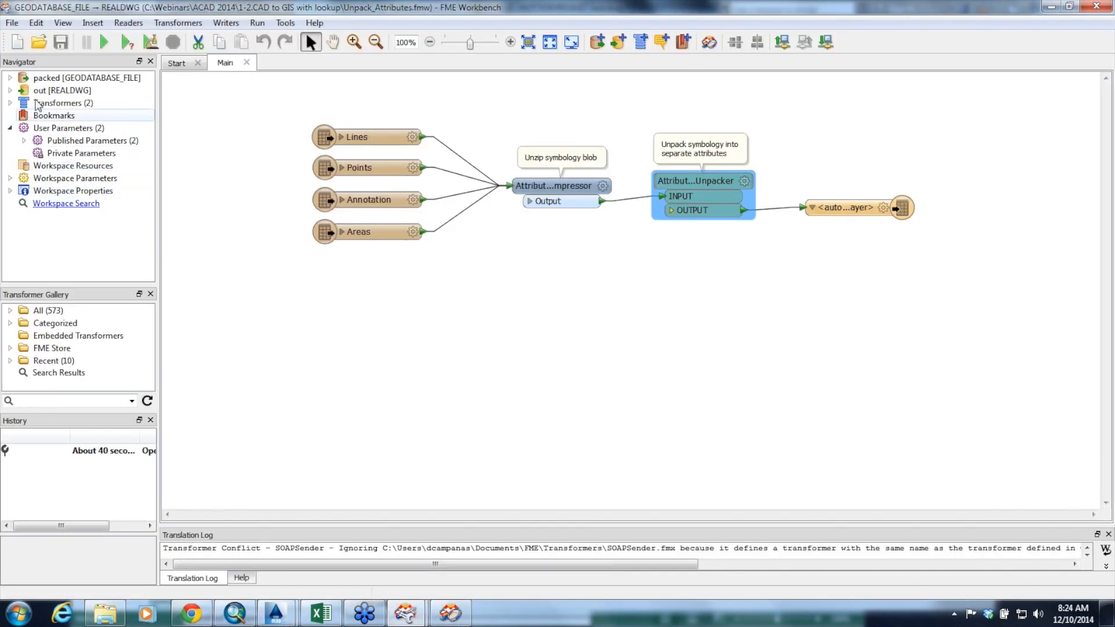
left_click(10, 90)
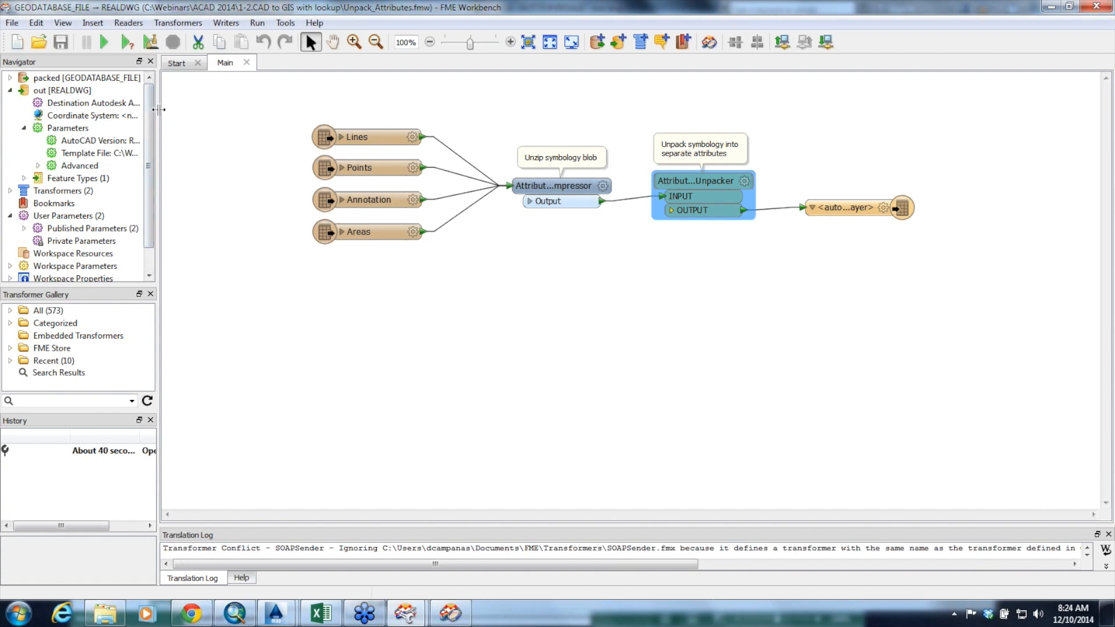
left_click_drag(157, 136, 275, 136)
double_click(174, 153)
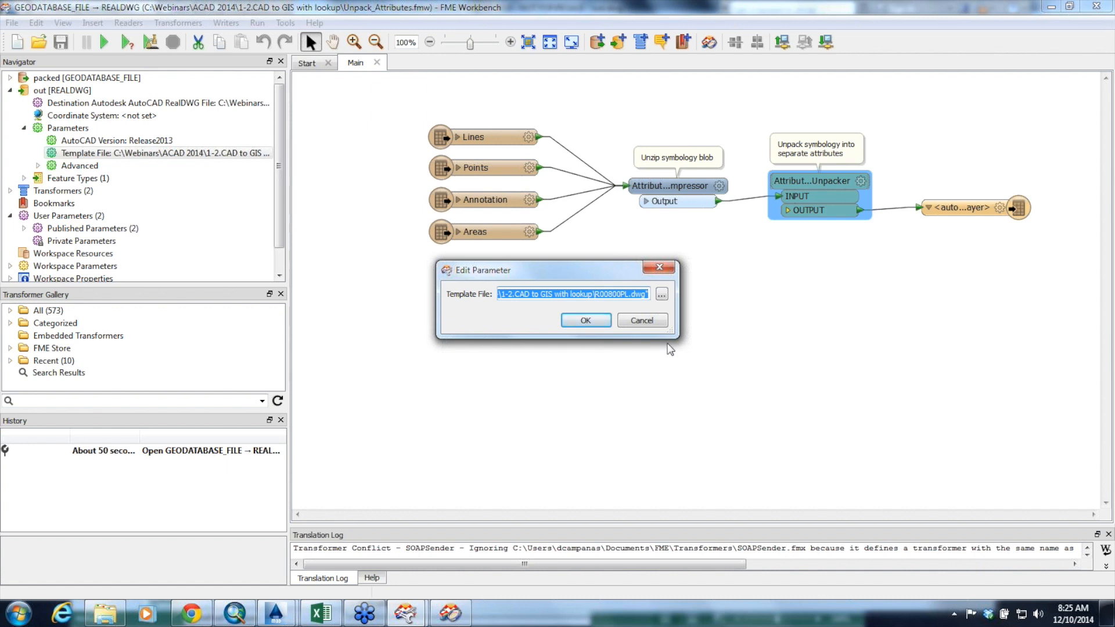
left_click(648, 320)
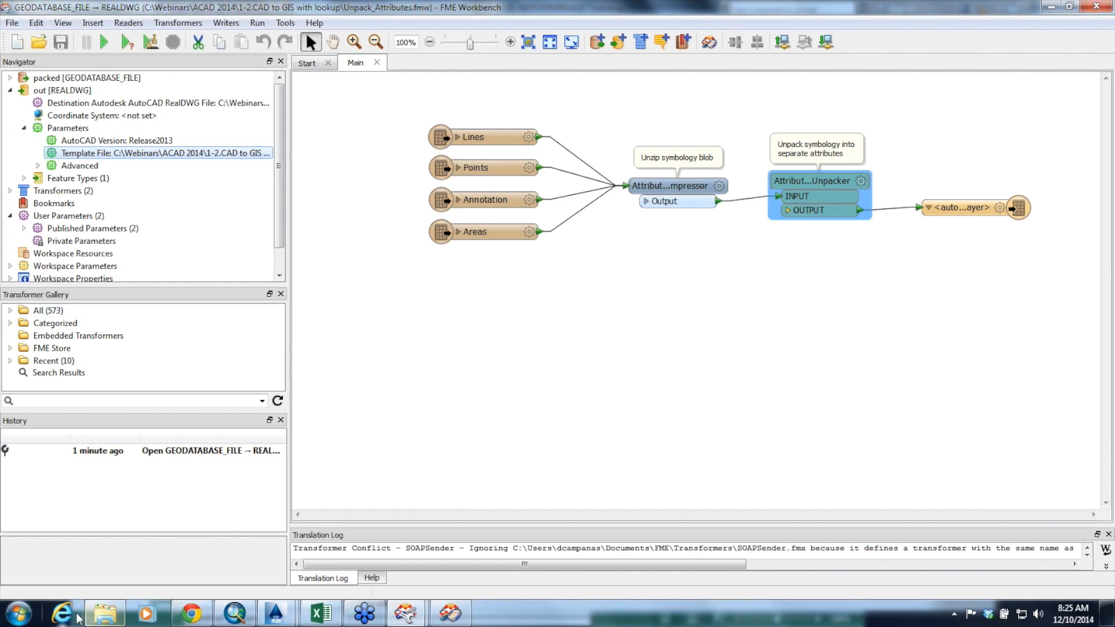
Switch to the AutoCAD Webinar slides in Chrome, present them full screen and advance to the Key Takeaways slide on packing CAD symbology
left_click(192, 613)
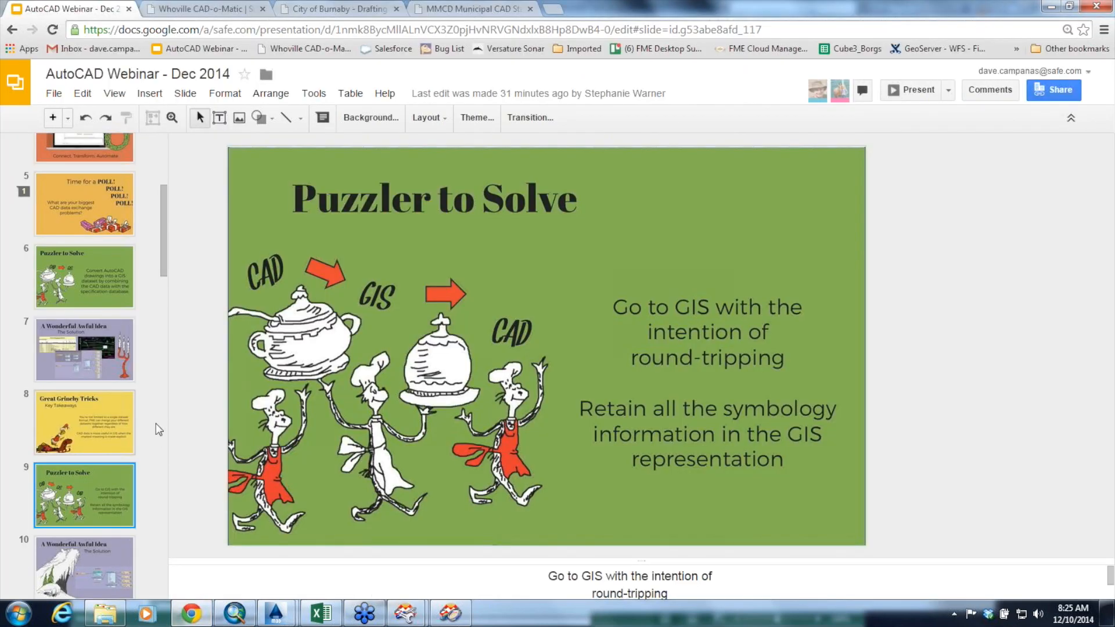
left_click(911, 92)
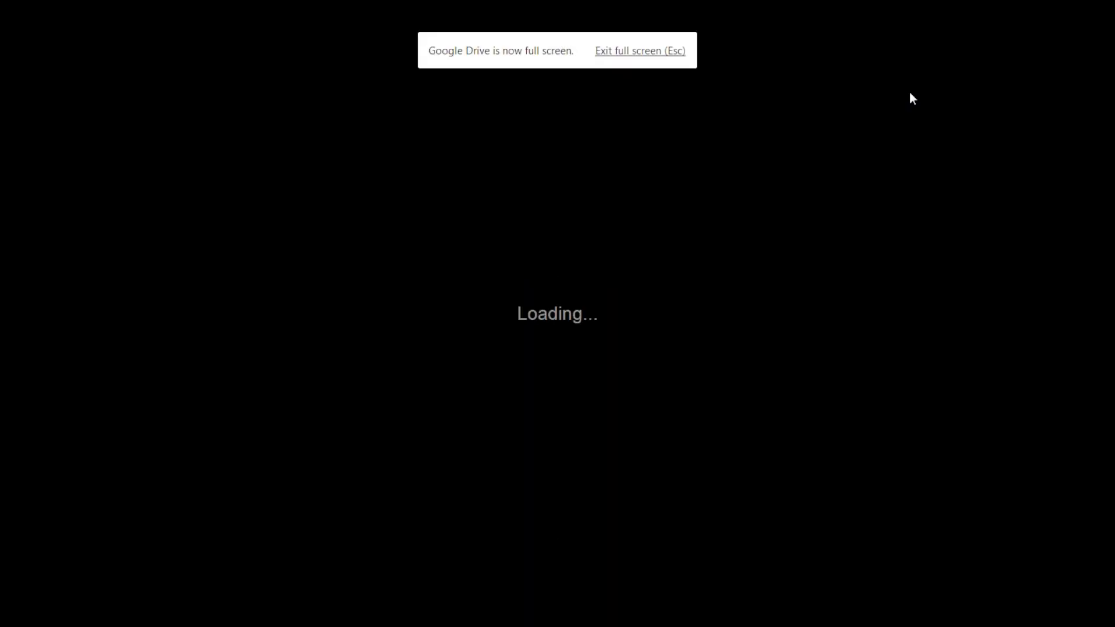
key("Right")
key("Right")
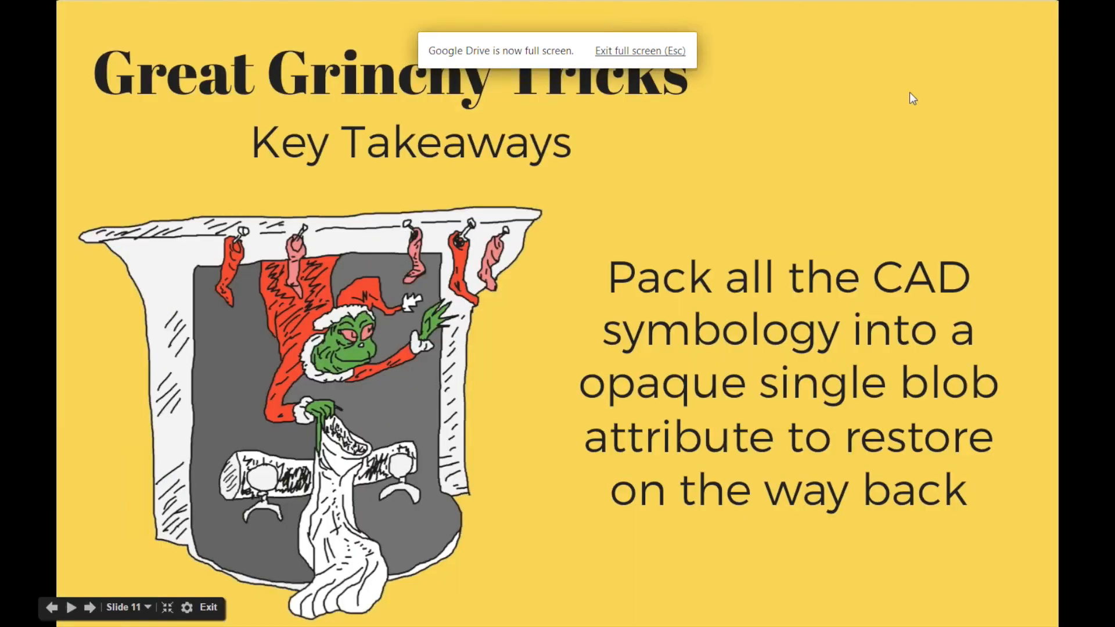
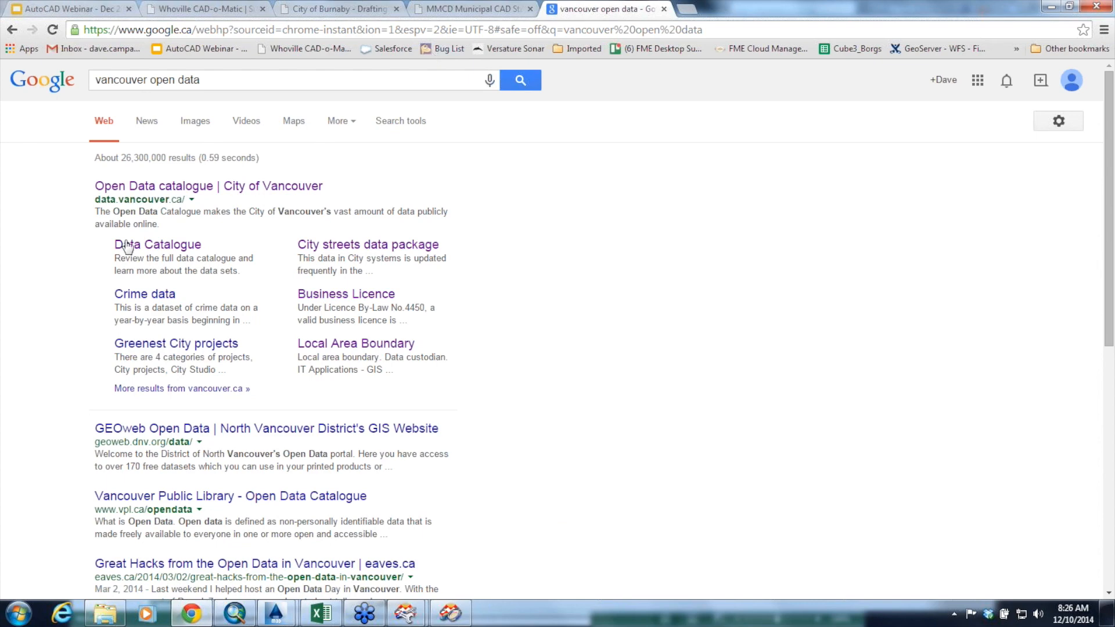
Open the City of Vancouver Open Data catalogue and browse its Data catalogue table of datasets and available formats
left_click(162, 187)
left_click(666, 414)
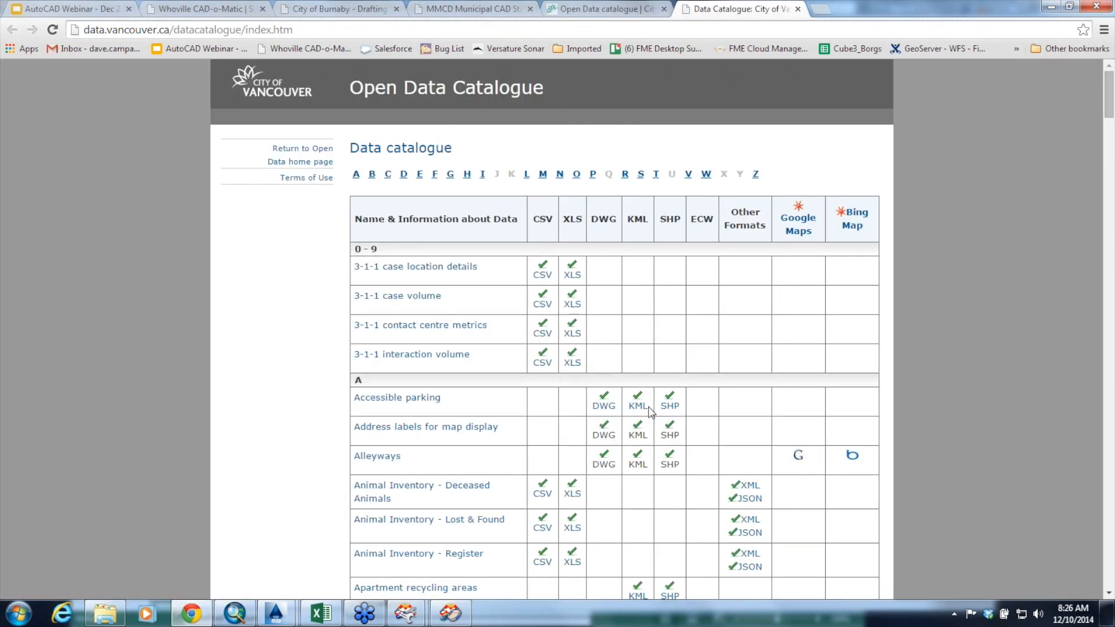
scroll(401, 332, "down", 10)
scroll(401, 333, "down", 20)
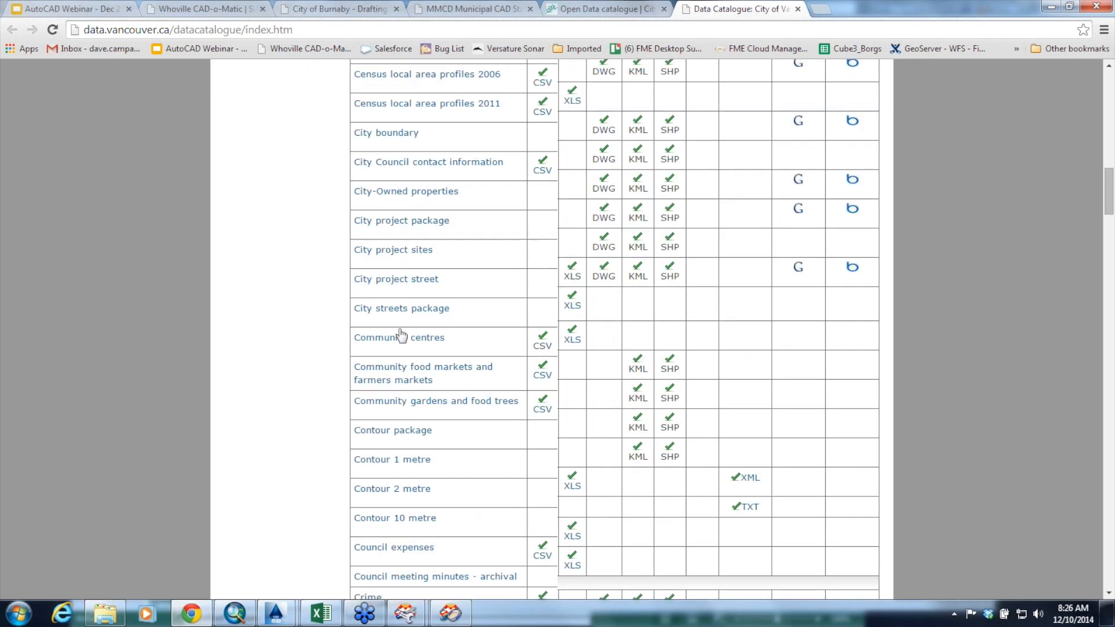
scroll(404, 343, "down", 6)
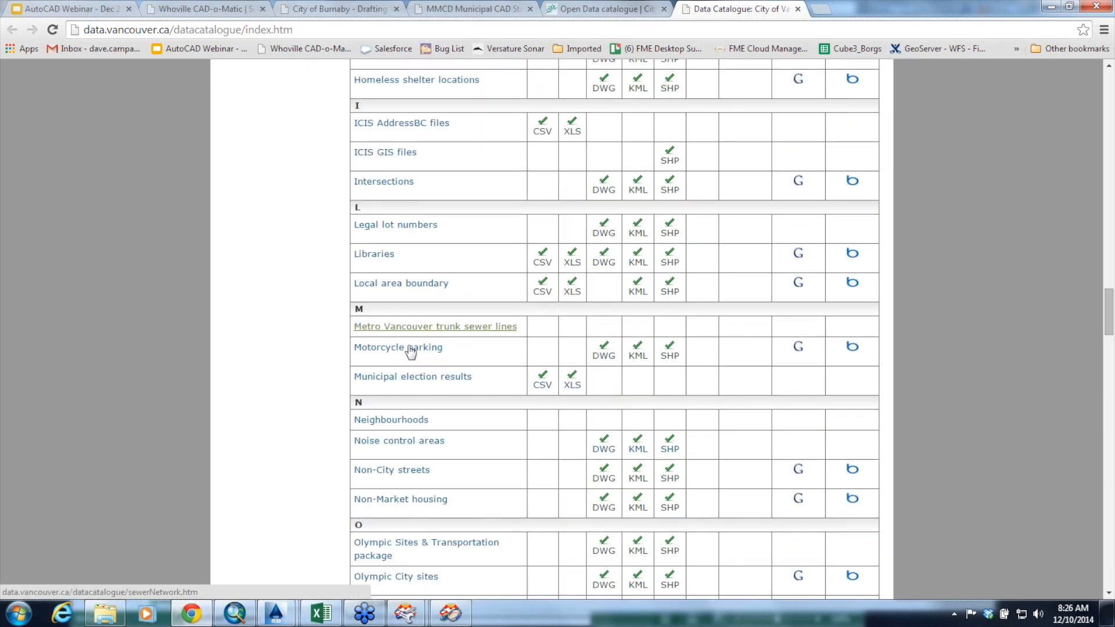
scroll(413, 355, "up", 6)
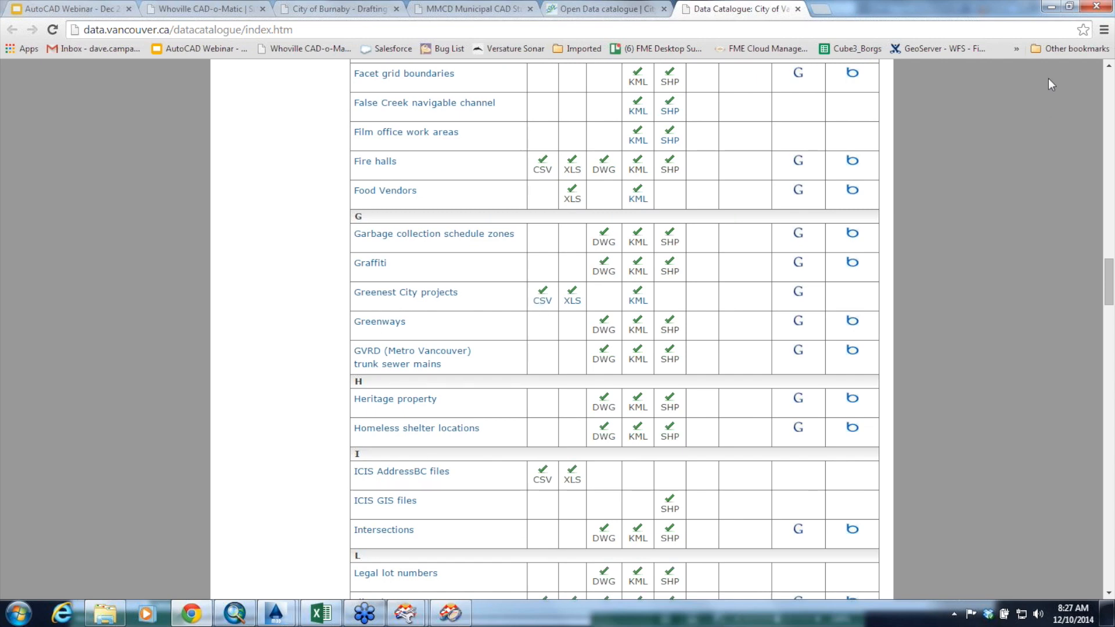
Minimize Chrome and open the 3-4.GIS to CAD folder under ACAD 2014 in Windows Explorer
left_click(1051, 8)
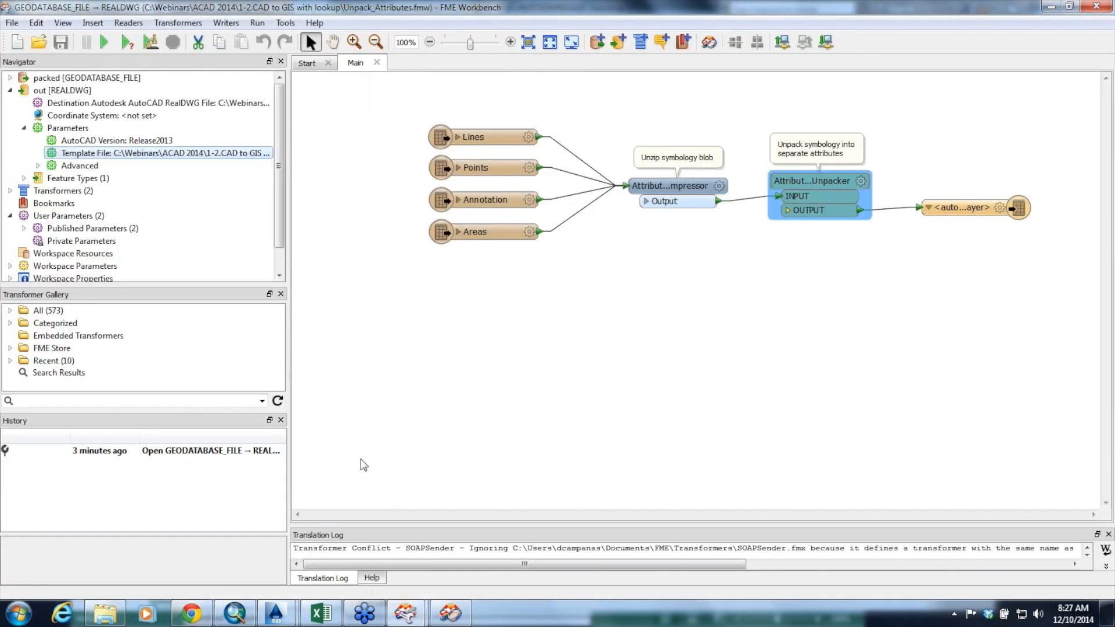
left_click(115, 619)
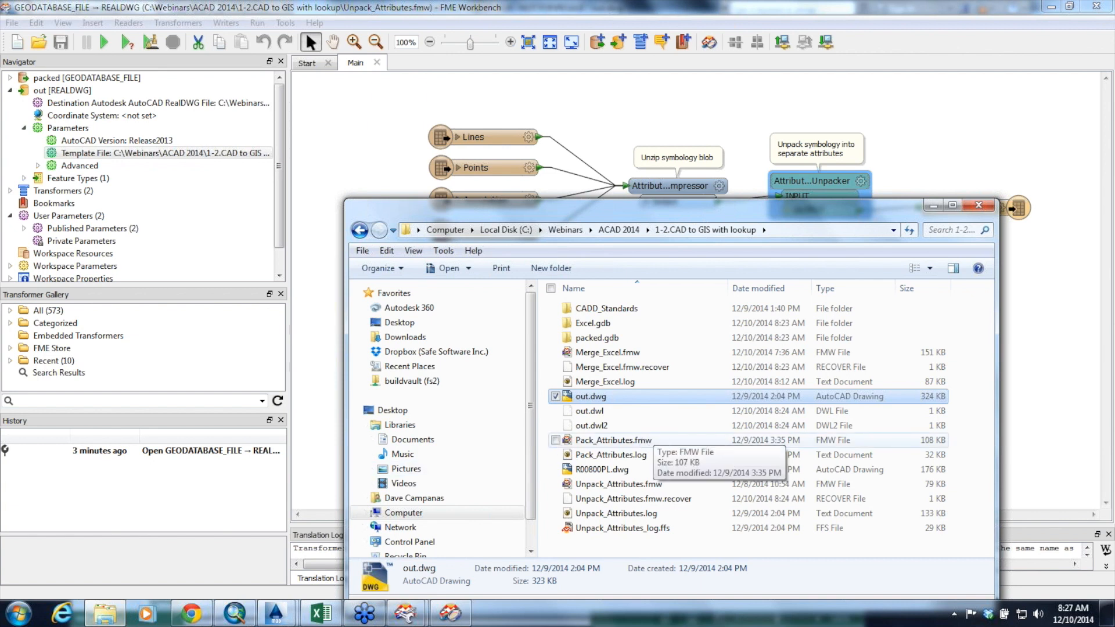
left_click(620, 230)
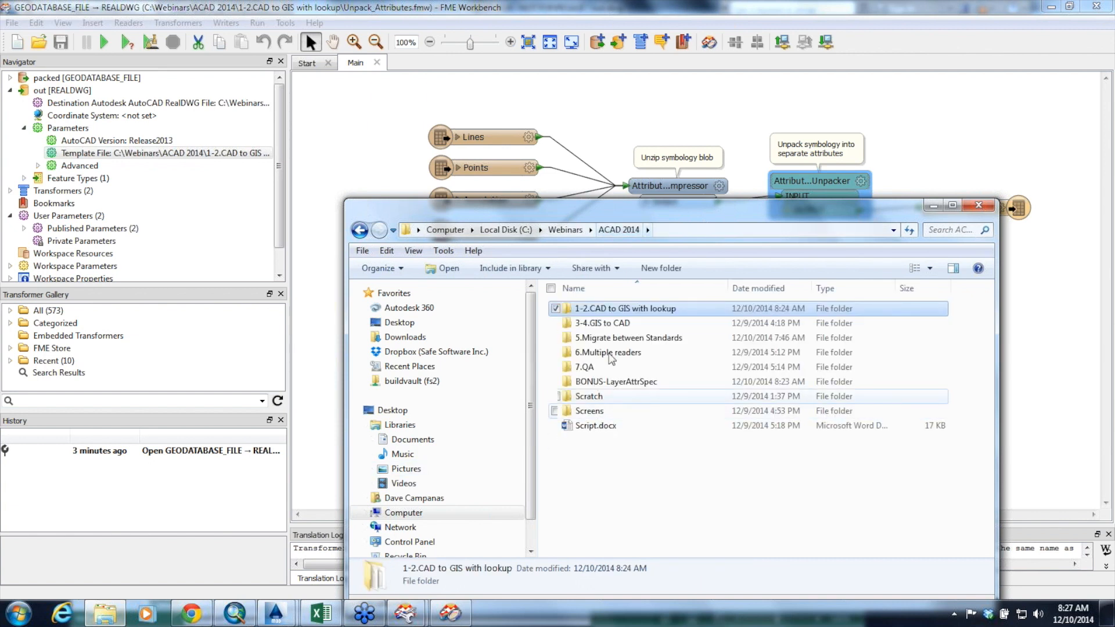
double_click(616, 324)
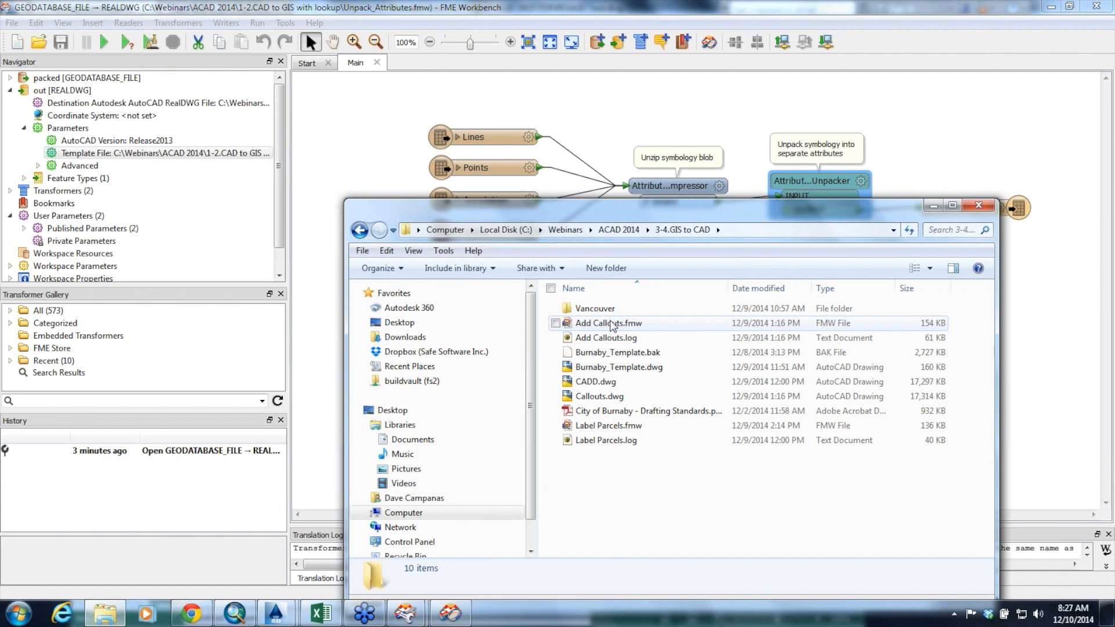
Switch to the City of Burnaby Drafting Standards PDF in Chrome and browse it to the drafting symbol, block and layer tables
left_click(191, 614)
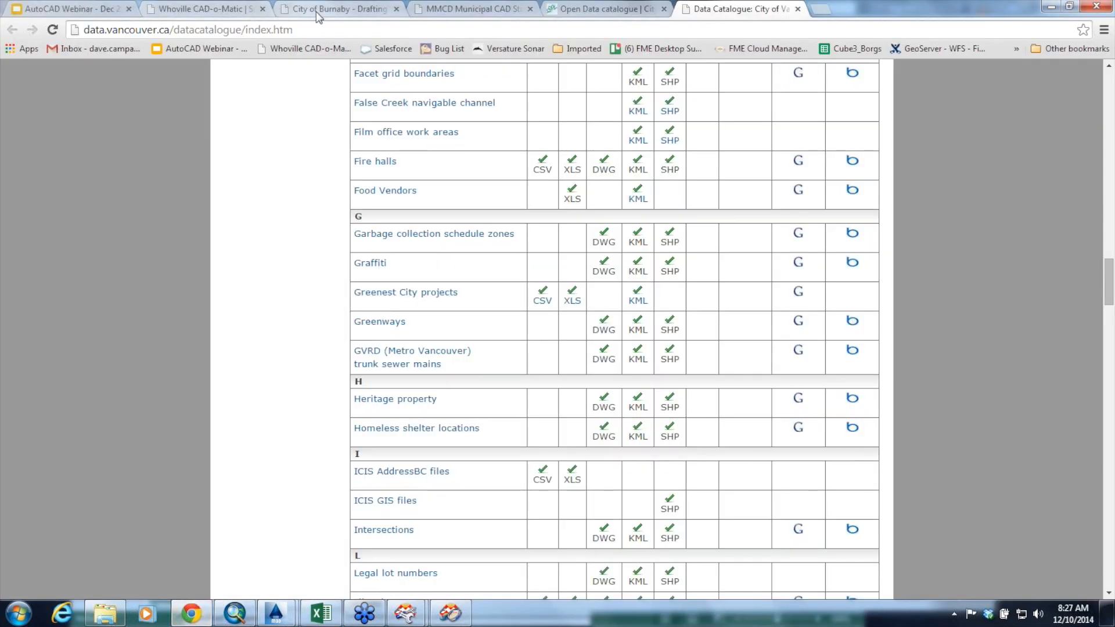
left_click(318, 11)
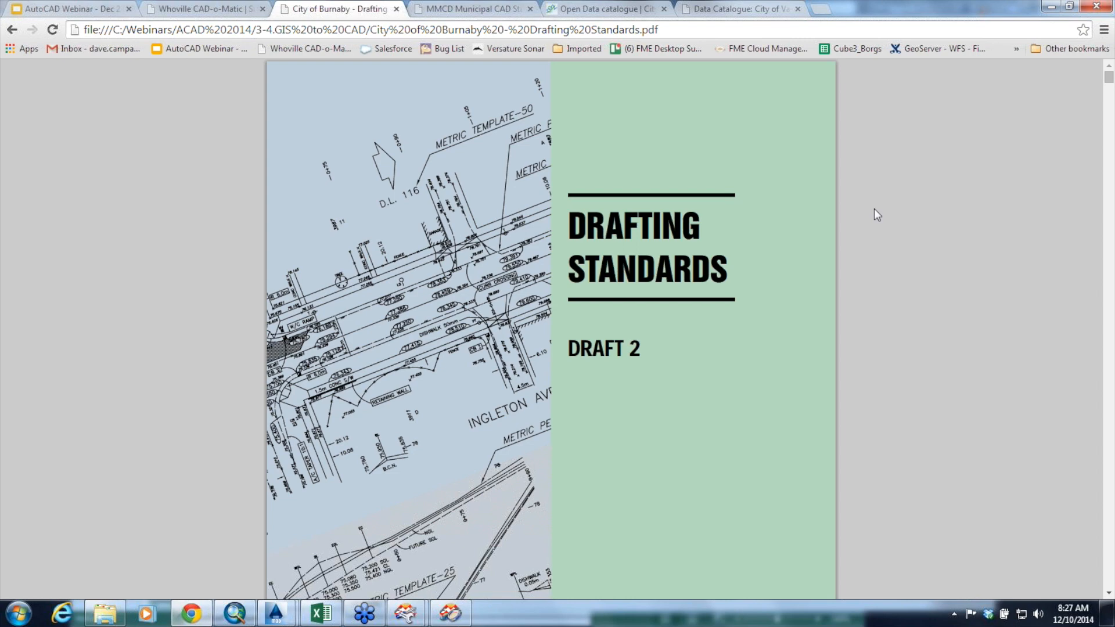
scroll(1110, 287, "down", 20)
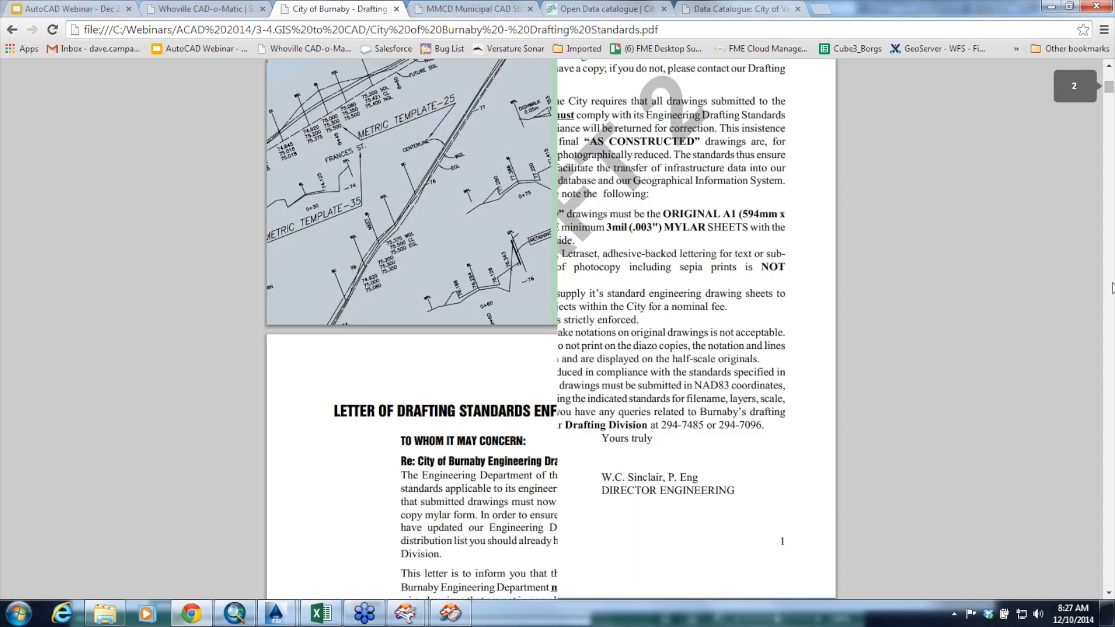
scroll(1111, 287, "down", 5)
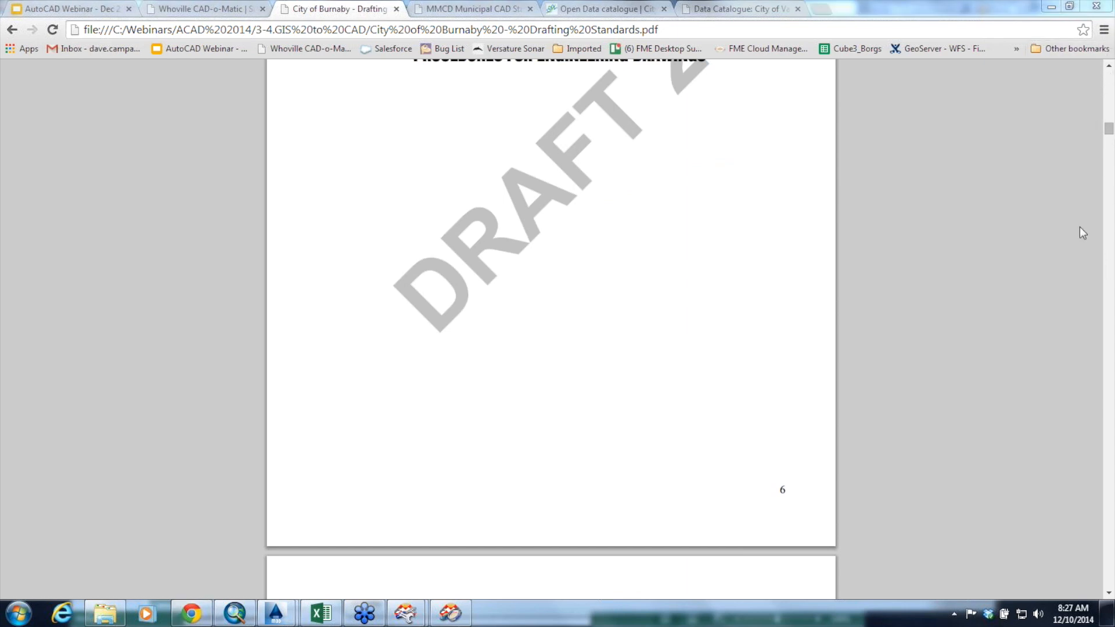
scroll(1110, 113, "up", 5)
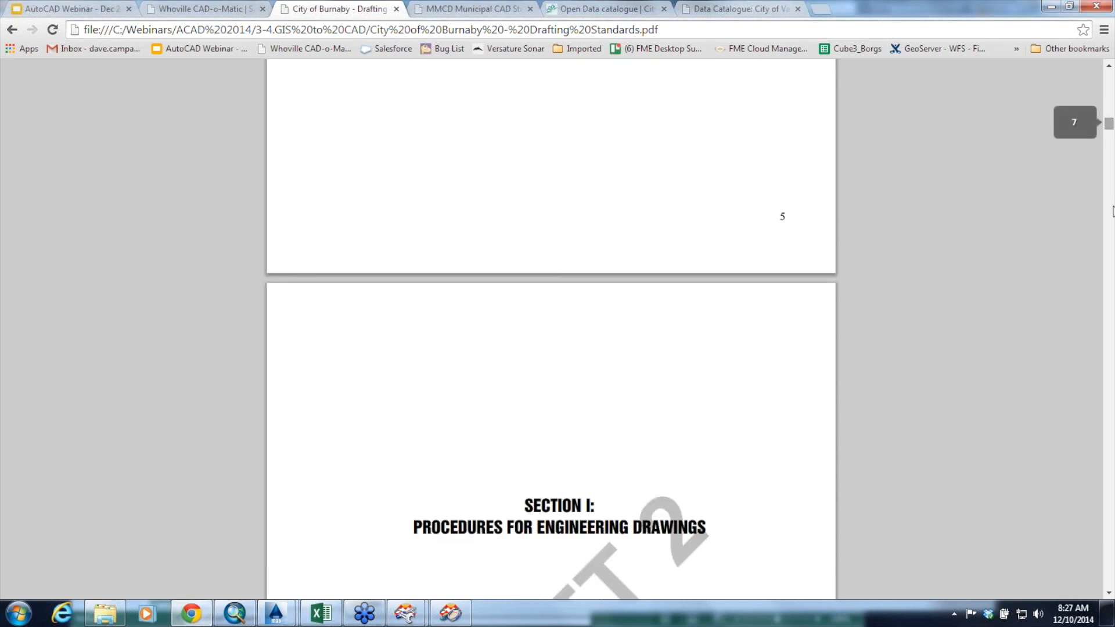
left_click_drag(1108, 124, 1088, 365)
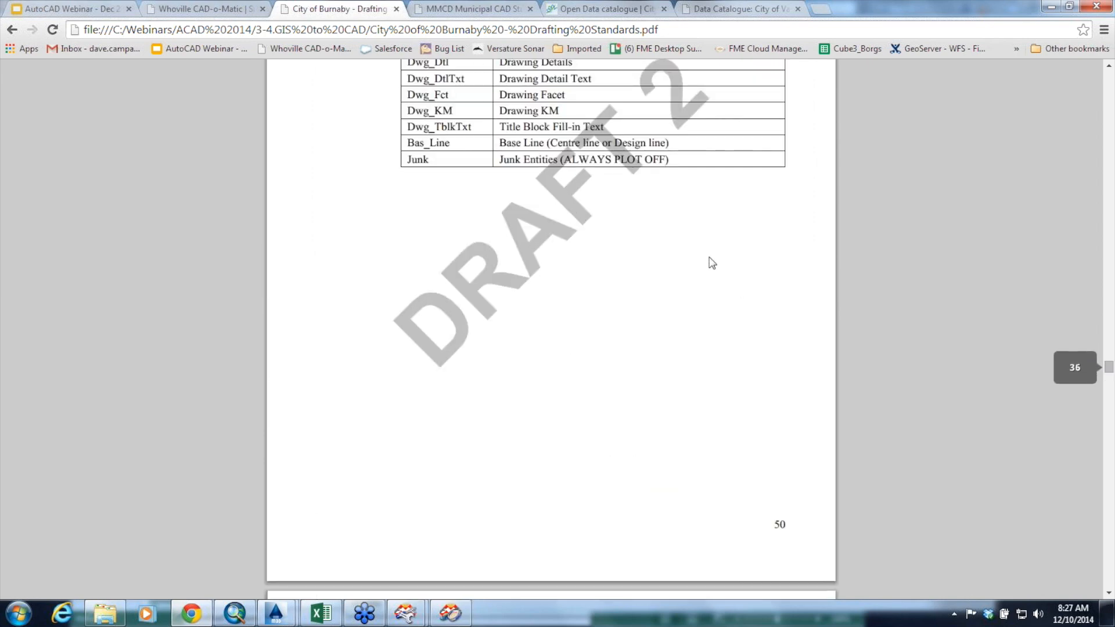
scroll(715, 246, "up", 10)
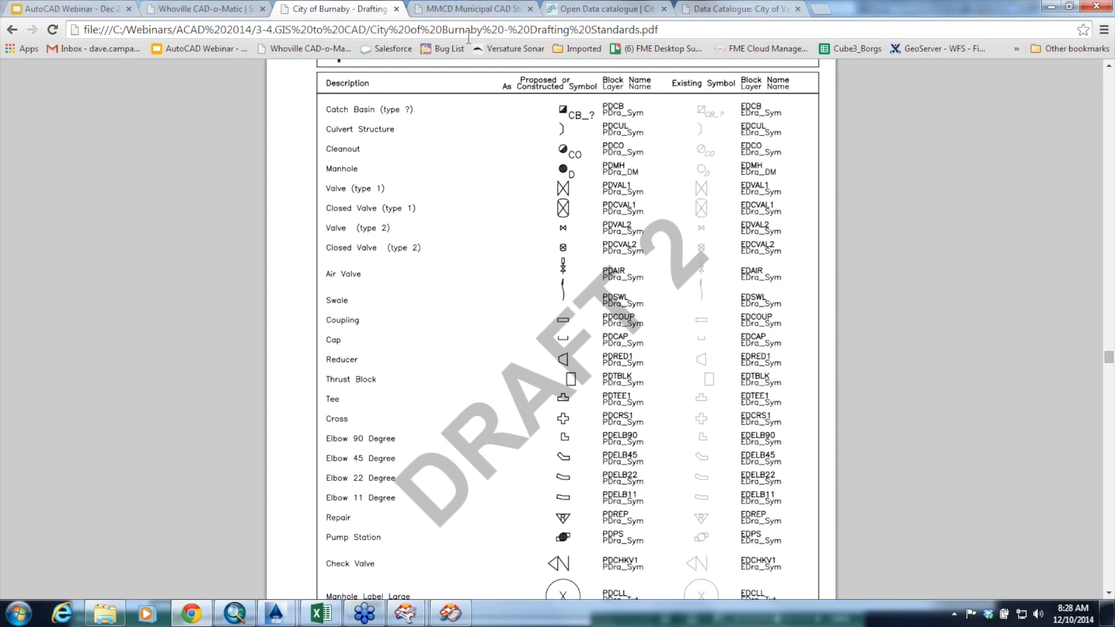
Open Burnaby_Template.dwg from the 3-4.GIS to CAD folder in AutoCAD Map 3D, skipping every undefined alias reference
left_click(105, 613)
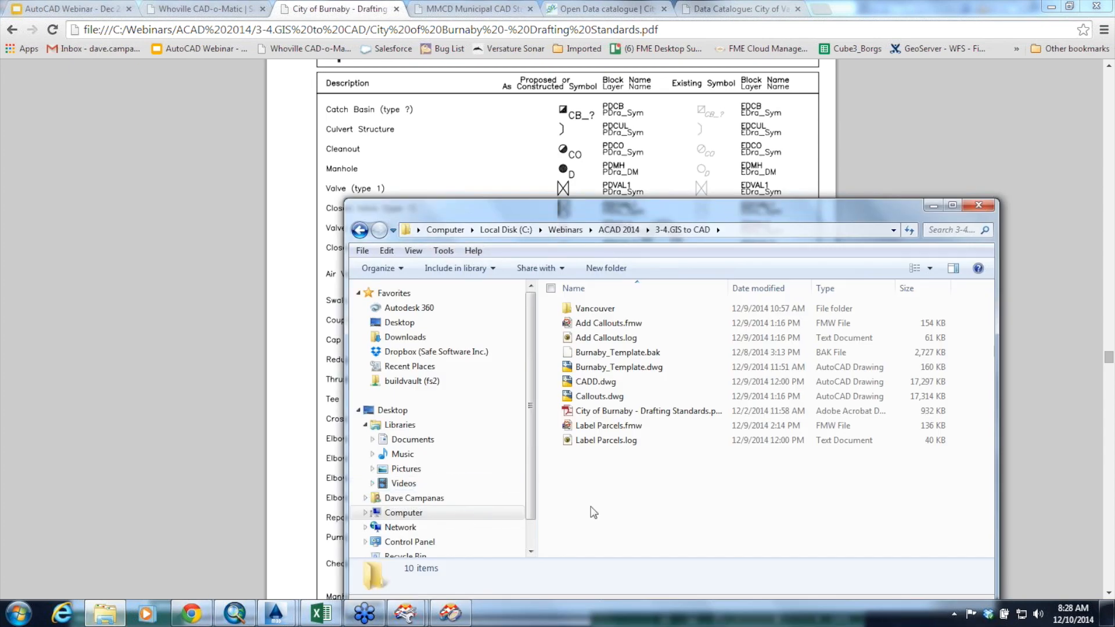
double_click(634, 370)
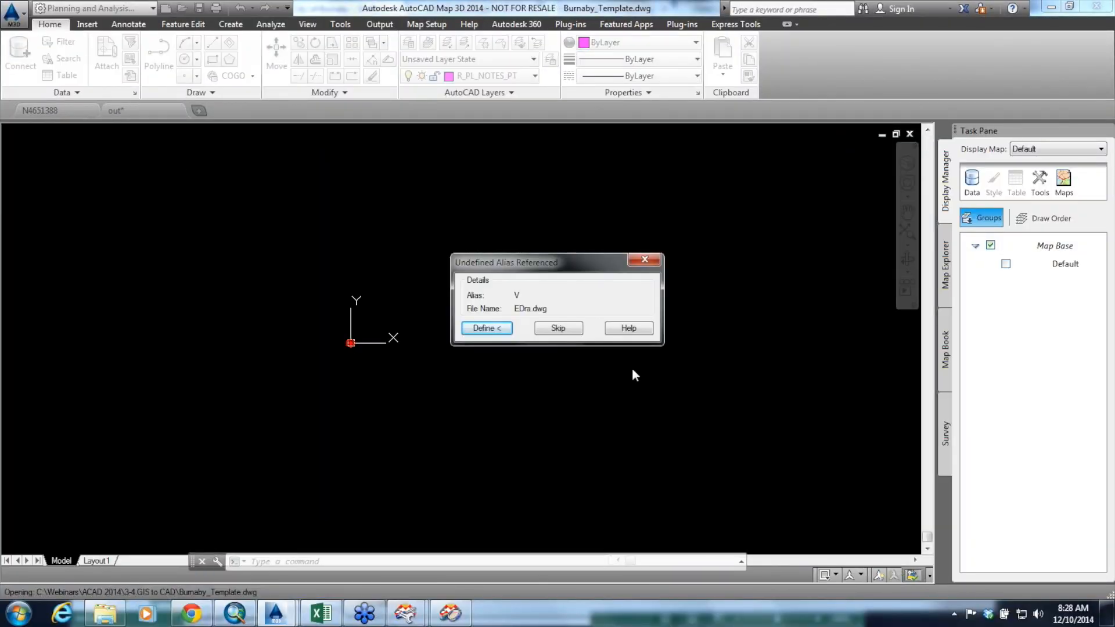
left_click(564, 330)
left_click(565, 330)
left_click(565, 332)
left_click(563, 330)
left_click(564, 329)
left_click(563, 329)
left_click(565, 329)
left_click(575, 330)
left_click(572, 331)
left_click(572, 332)
left_click(574, 333)
left_click(574, 331)
left_click(574, 331)
left_click(573, 331)
left_click(574, 330)
left_click(575, 331)
left_click(576, 331)
left_click(576, 332)
left_click(578, 334)
left_click(580, 337)
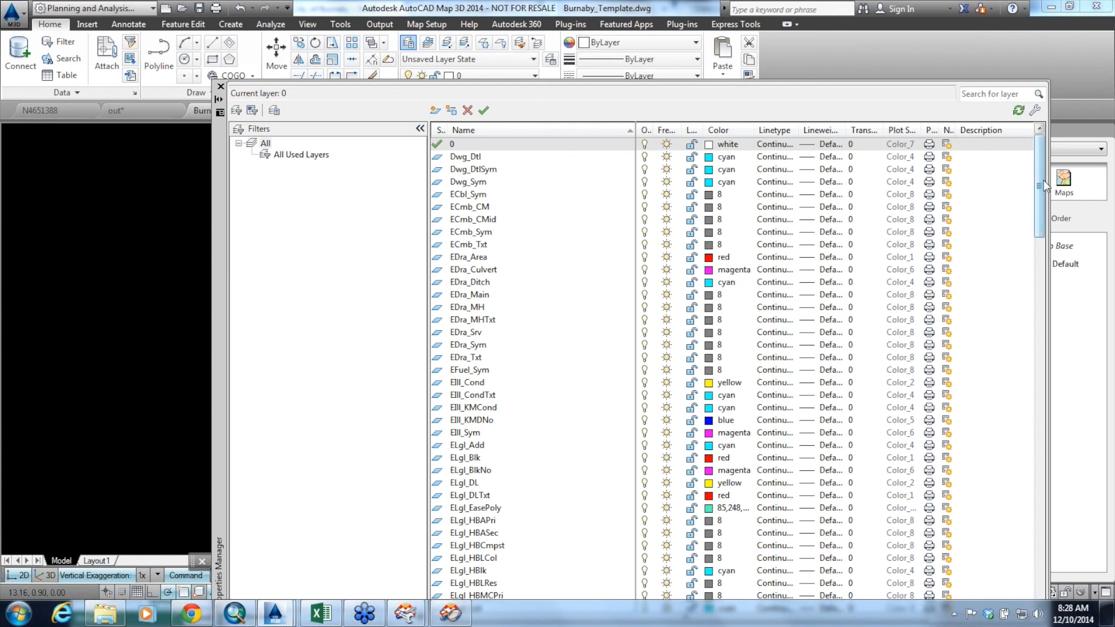
Review the template's layer list with its colours and linetypes, then close the layer properties
scroll(973, 301, "down", 15)
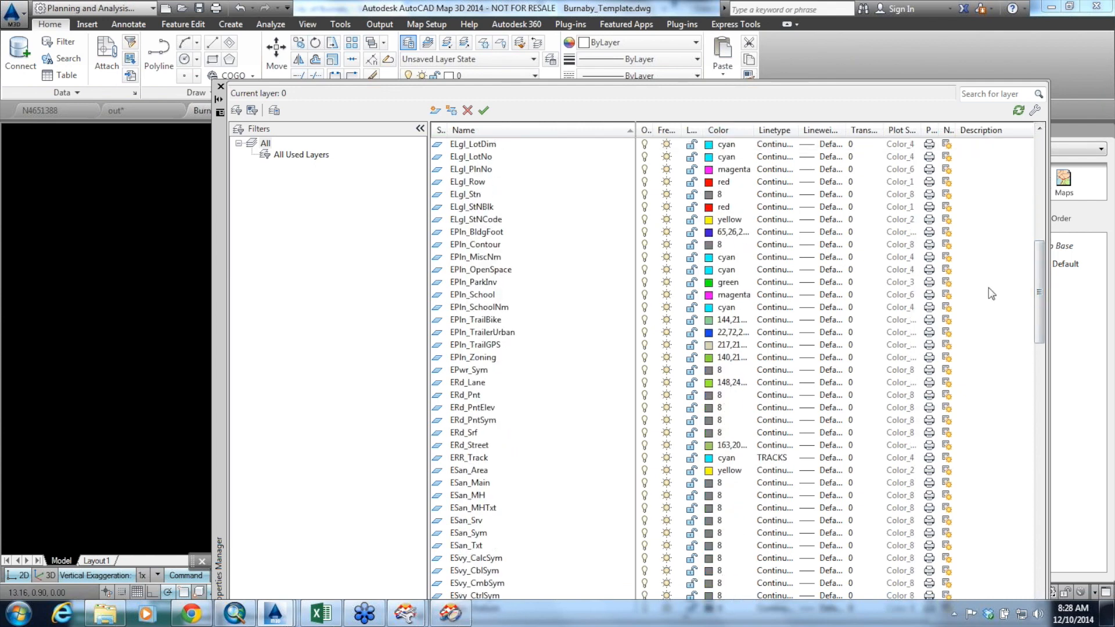
mouse_move(1041, 299)
left_mouse_down()
mouse_move(1058, 436)
mouse_move(1045, 546)
mouse_move(1063, 163)
left_mouse_up()
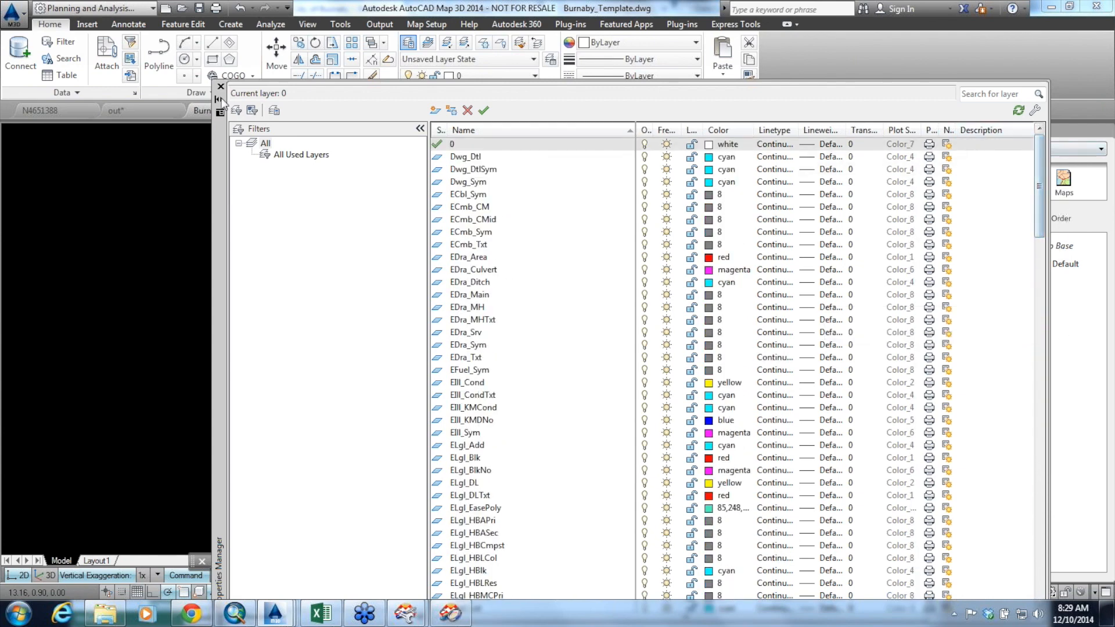
left_click(221, 87)
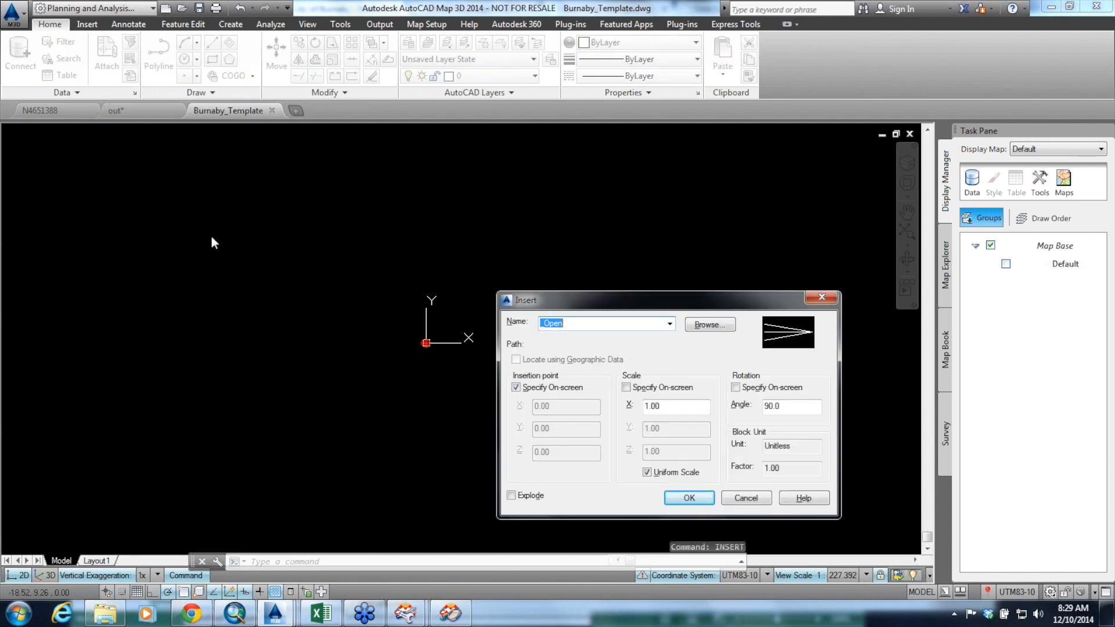
Browse the block names available for insertion in the template, then cancel the insert
left_click(669, 324)
left_click_drag(670, 355, 683, 562)
left_click(766, 502)
left_click(765, 501)
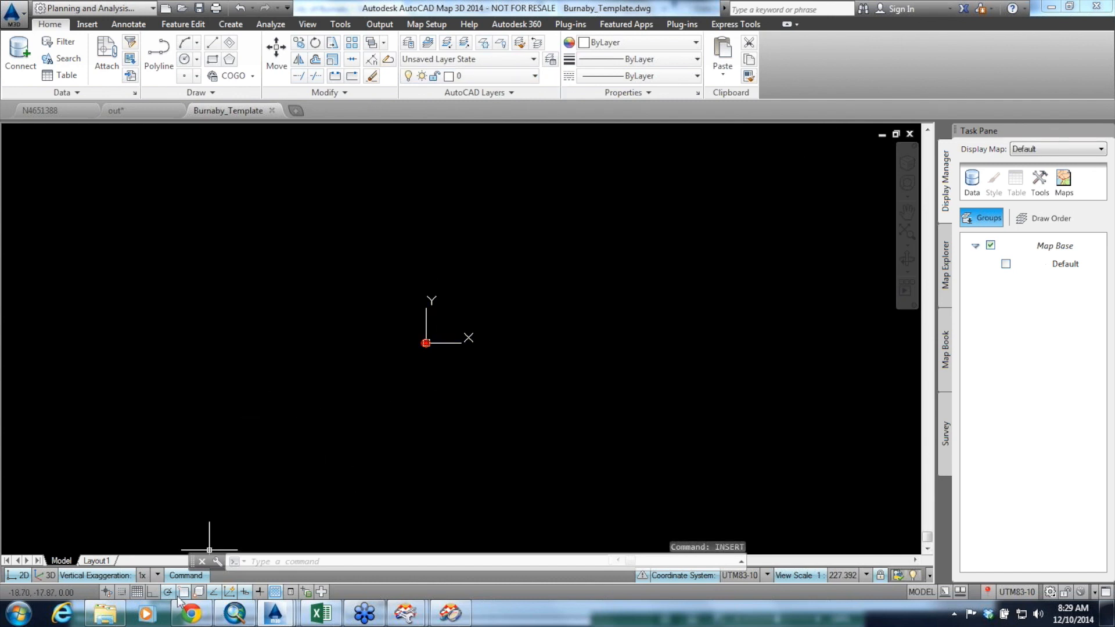
Open the Label Parcels.fmw workspace from the 3-4.GIS to CAD folder in FME Workbench
mouse_move(183, 619)
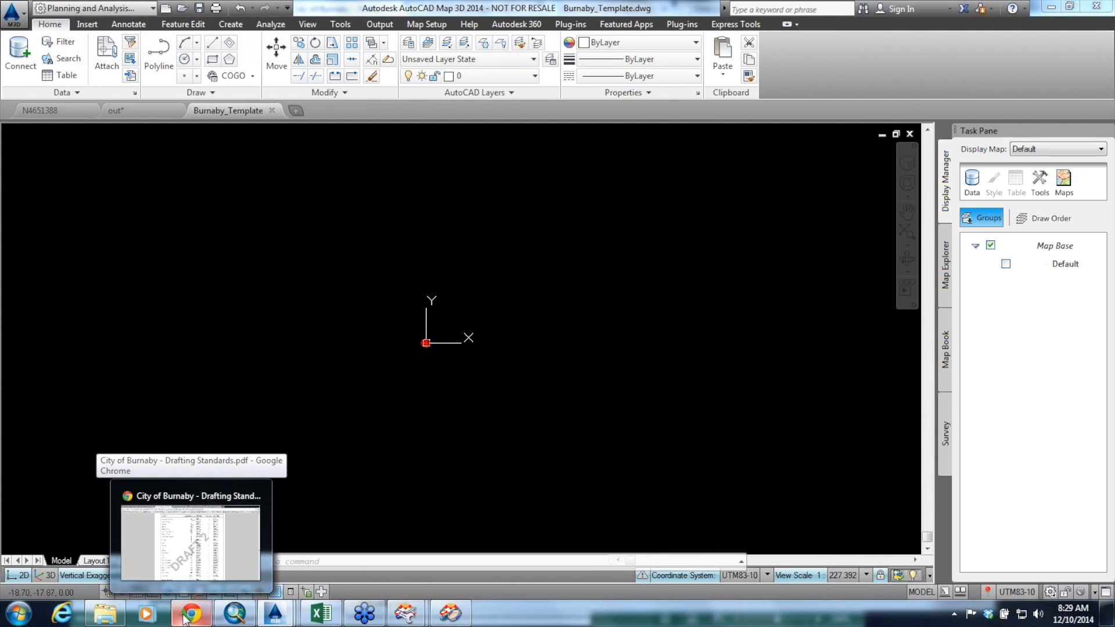
left_click(106, 614)
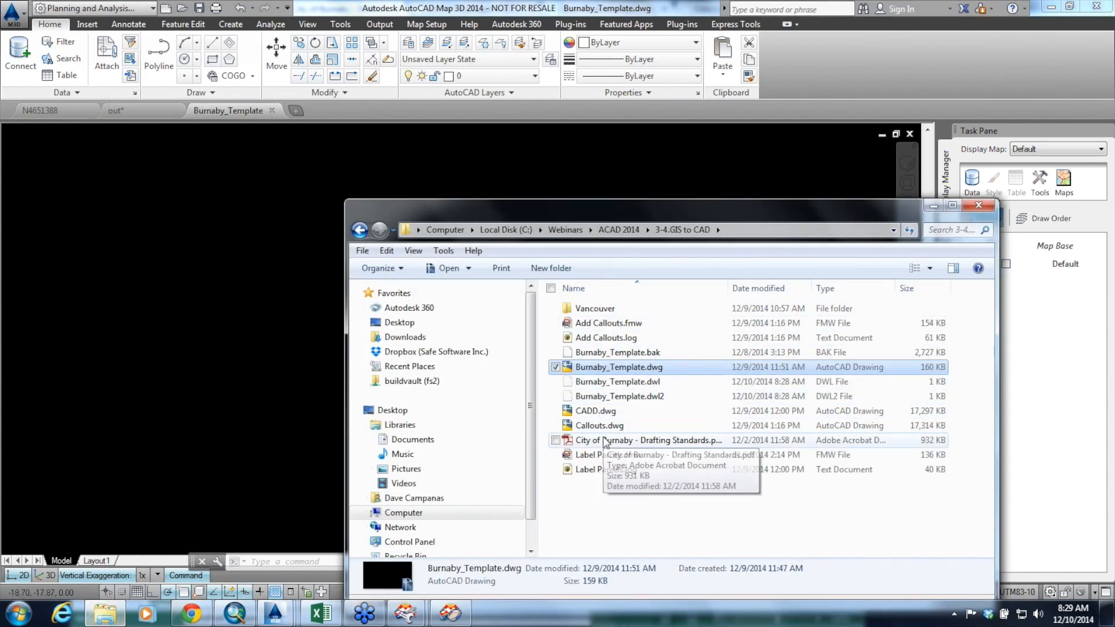
left_click(611, 456)
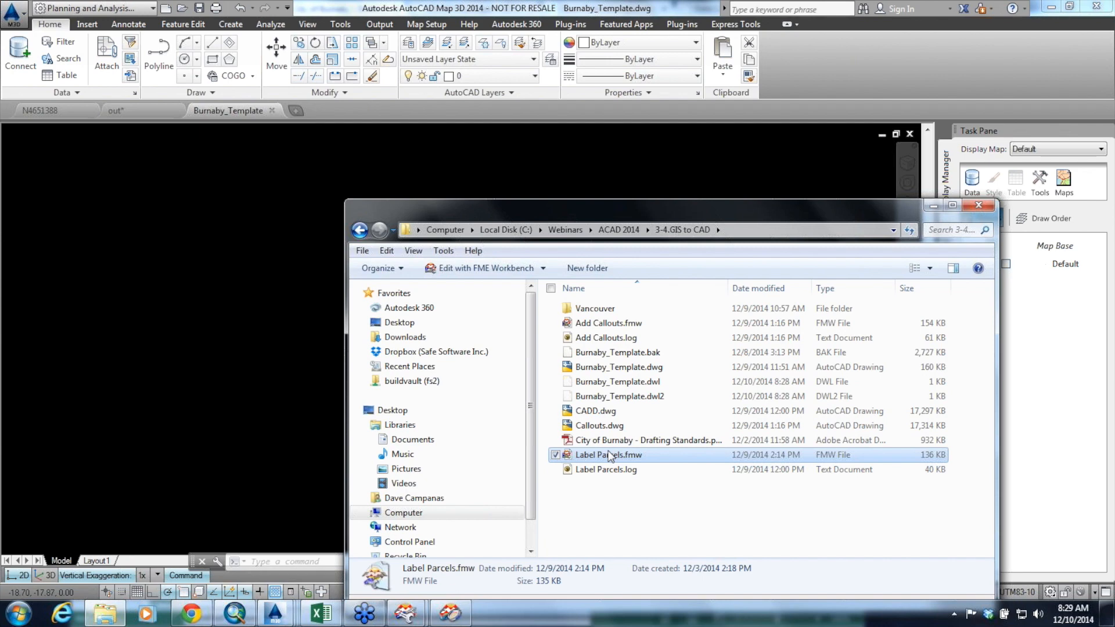
double_click(609, 456)
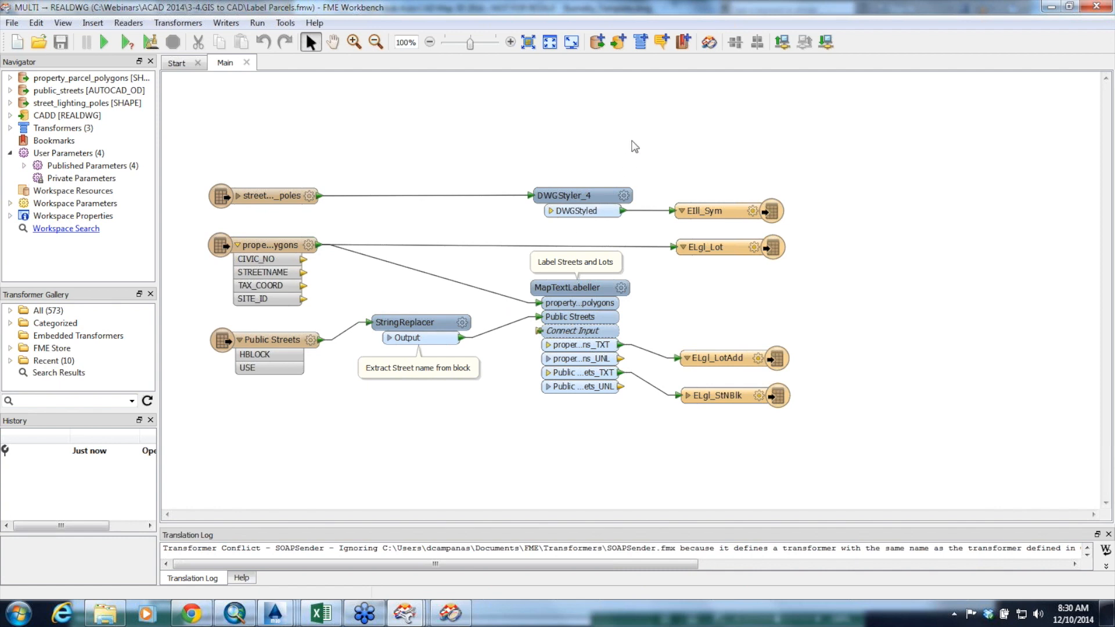
Open the MapTextLabeller parameters and examine the target format choices, leaving Autodesk AutoCAD selected
left_click(622, 289)
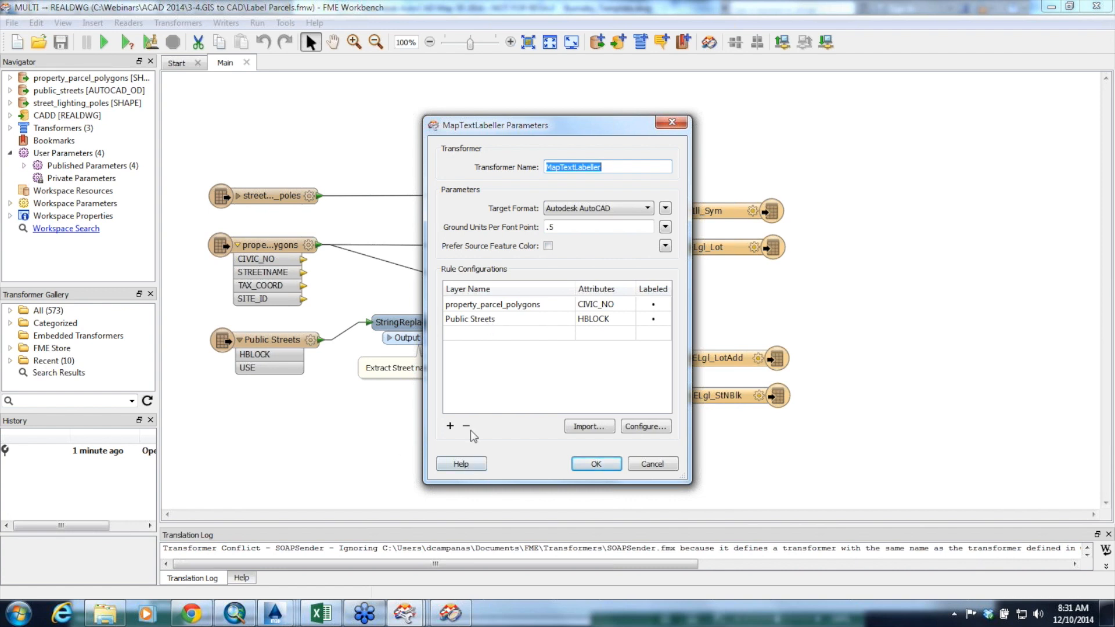
left_click(584, 209)
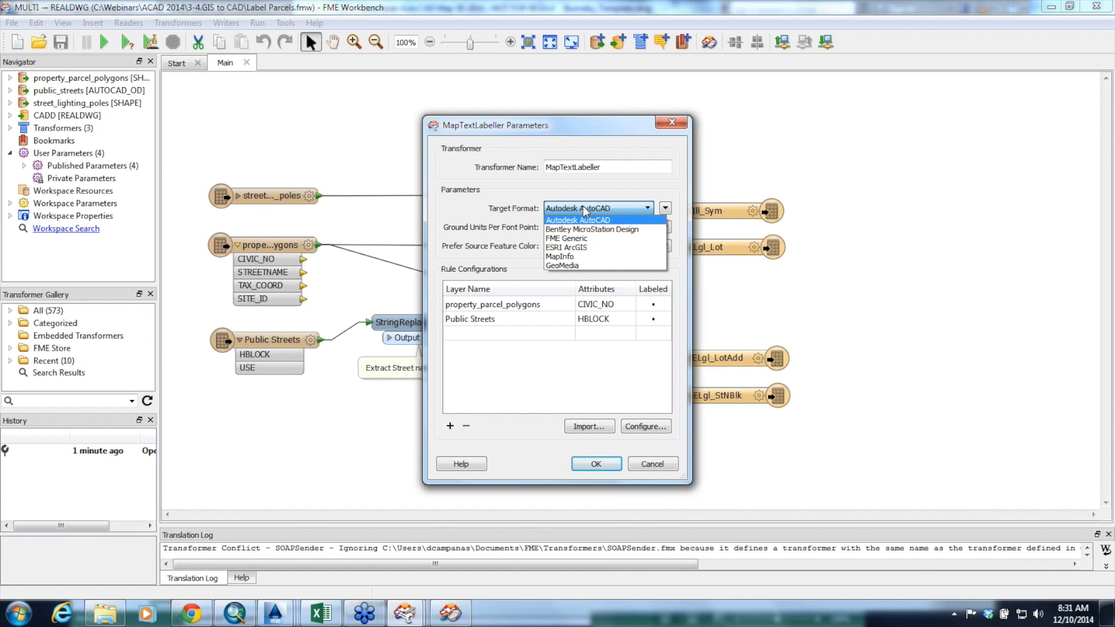
left_click(583, 207)
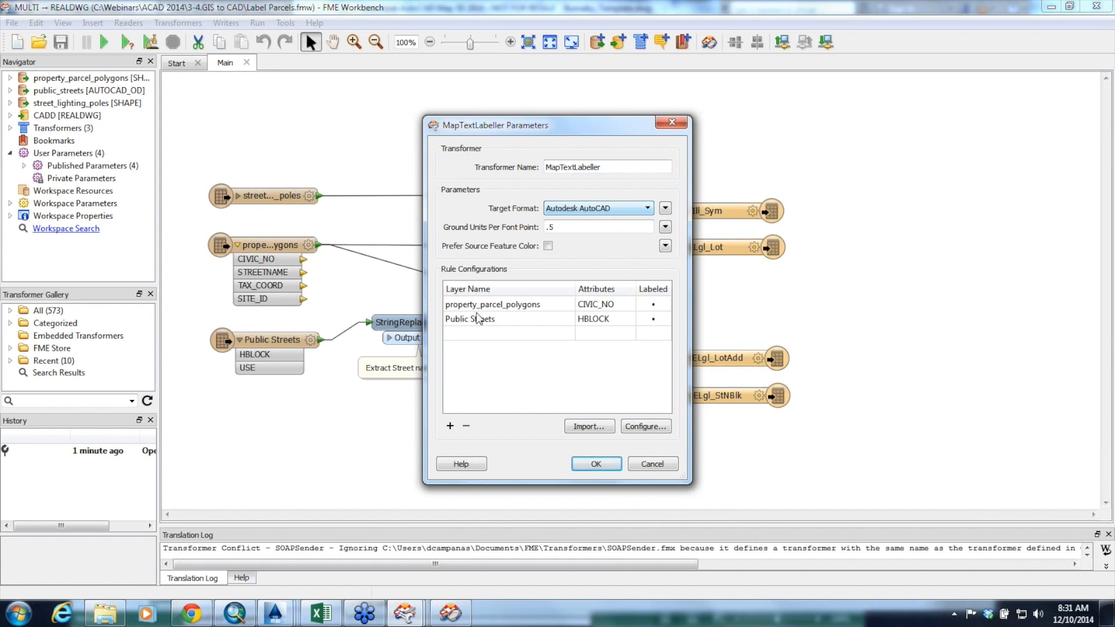
Open the label rule configuration and inspect the property_parcel_polygons and Public Streets layers in the Label Manager
left_click(641, 433)
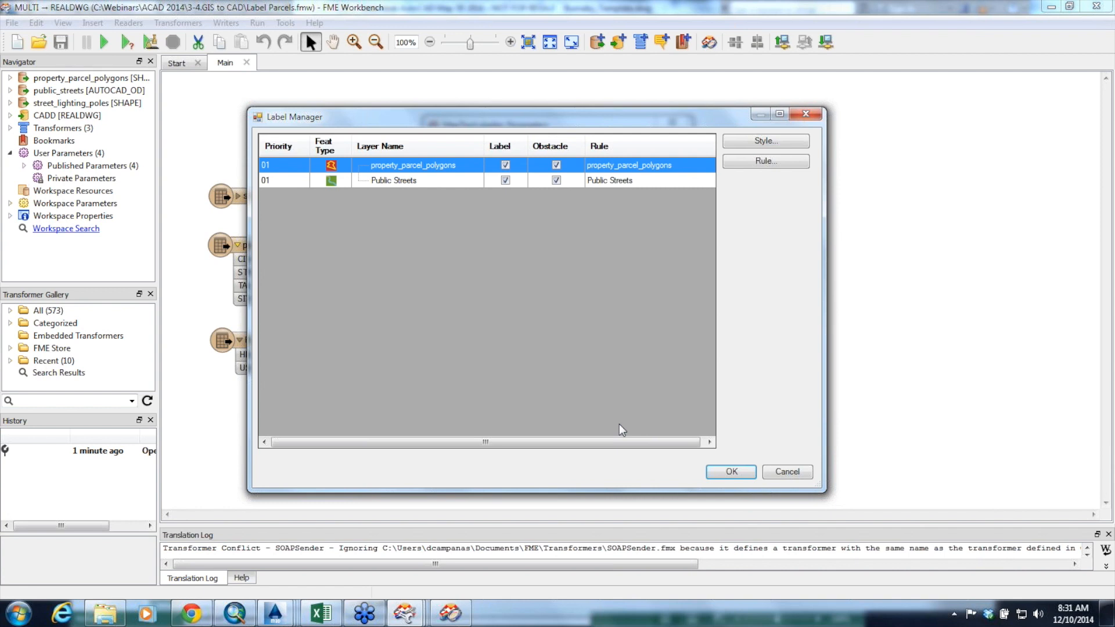
left_click(410, 176)
left_click(413, 166)
left_click(413, 181)
left_click(428, 166)
Examine the label style and text expression of property_parcel_polygons, then cancel without changes
left_click(780, 141)
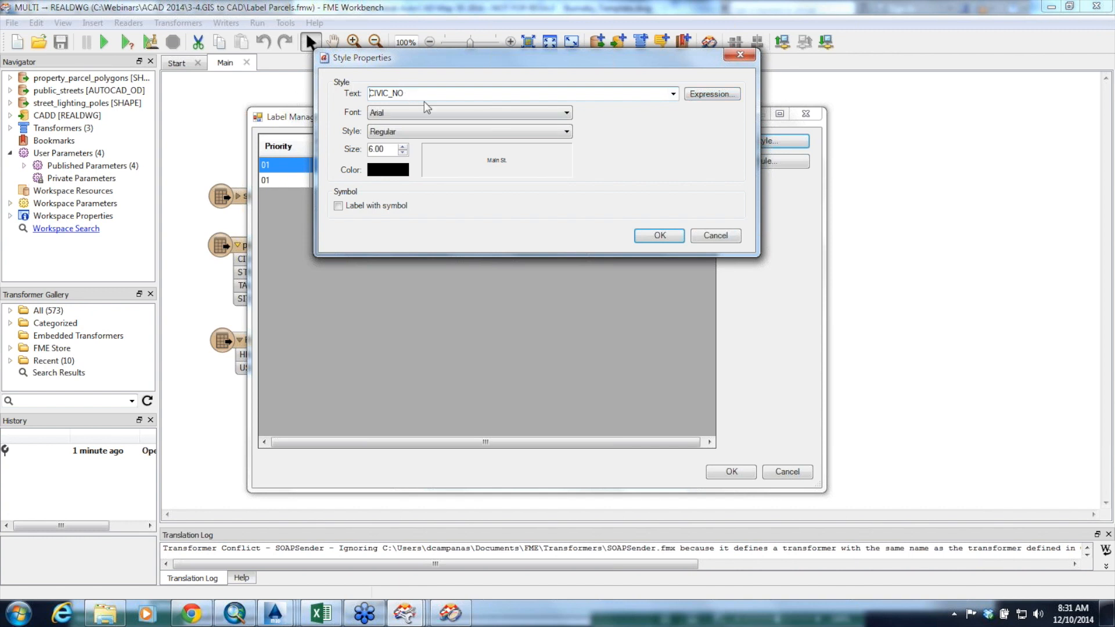
left_click(673, 94)
left_click(673, 95)
left_click(703, 95)
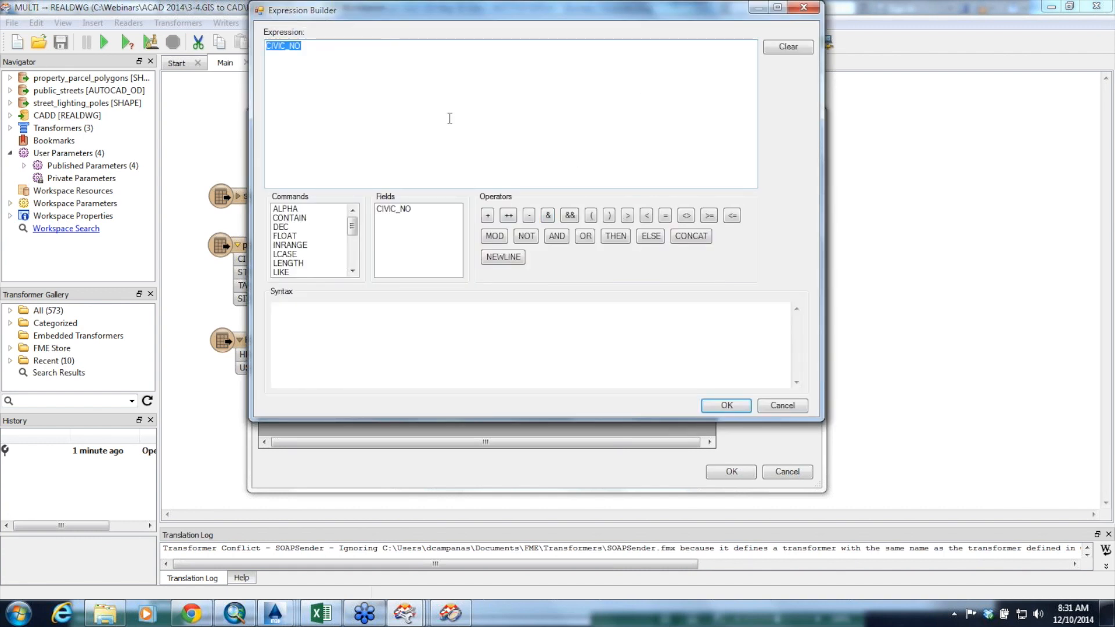
left_click(796, 406)
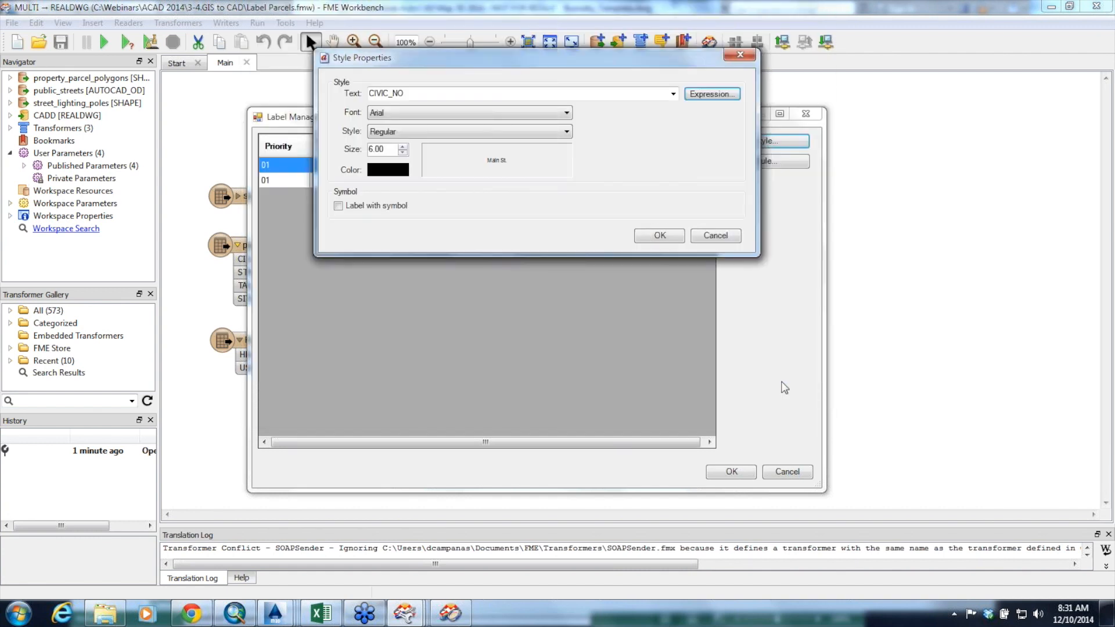
left_click(720, 235)
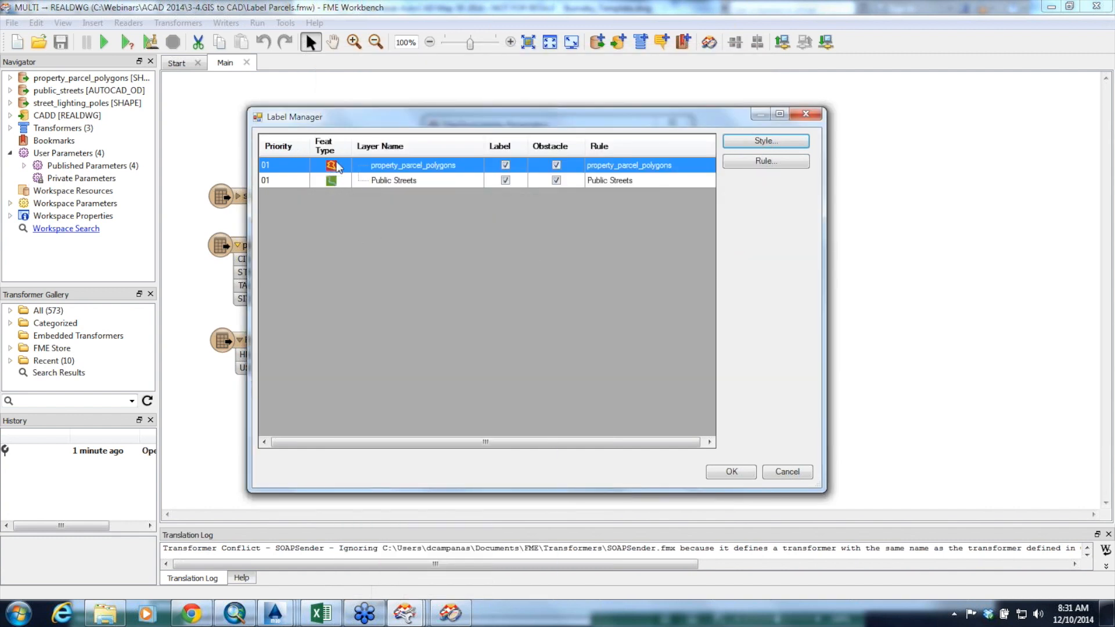
Examine the property_parcel_polygons placement rule and the Public Streets label style and rule, leaving the MapTextLabeller settings unchanged
left_click(786, 164)
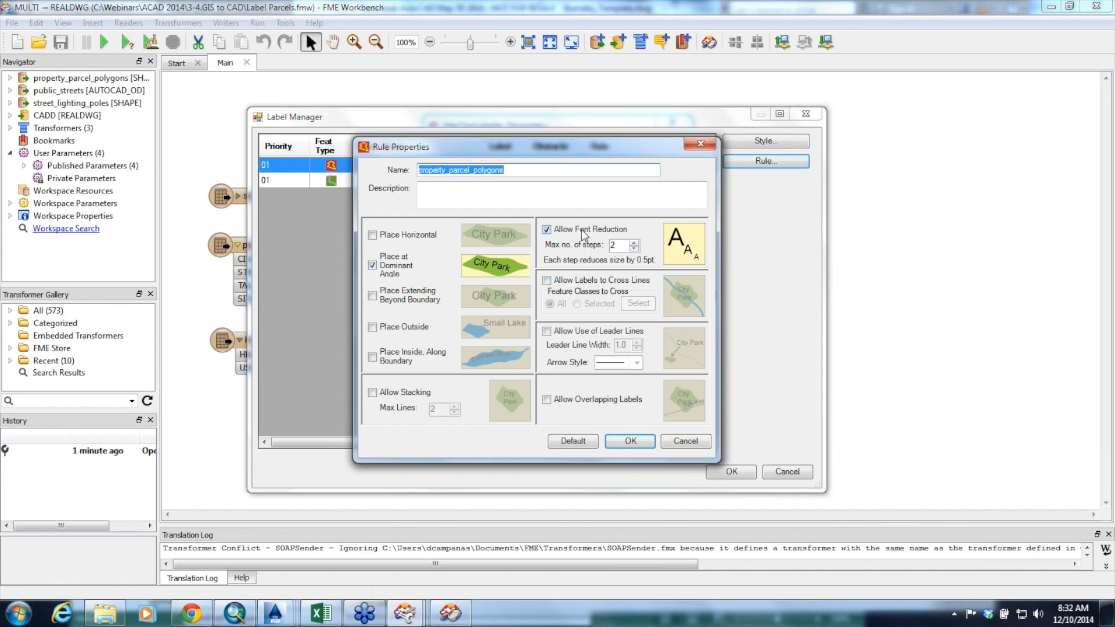
left_click(631, 443)
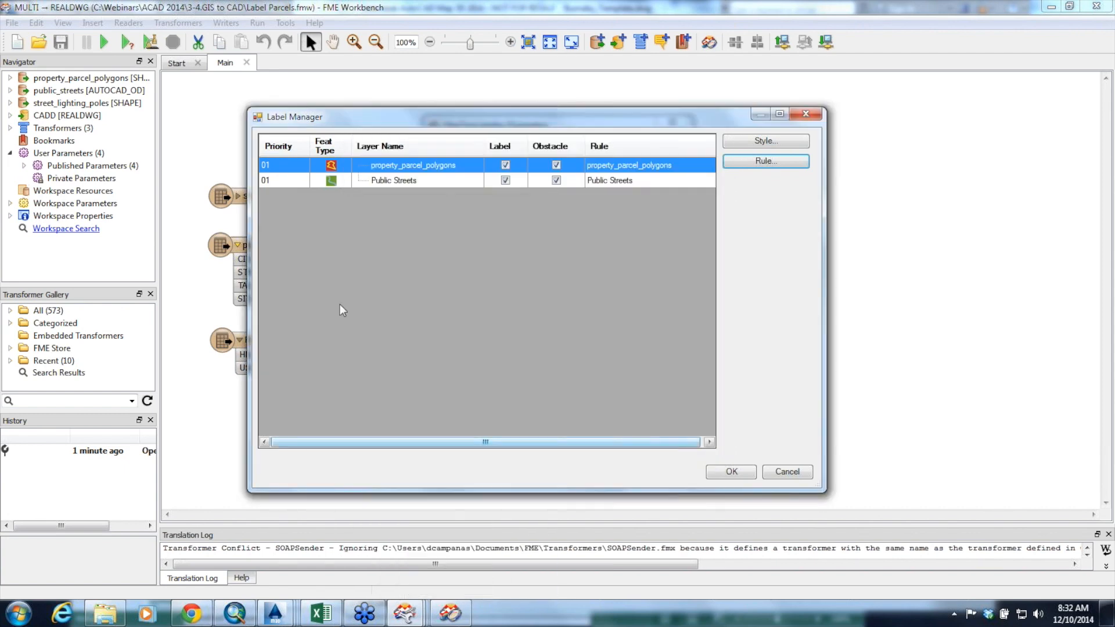
left_click(418, 181)
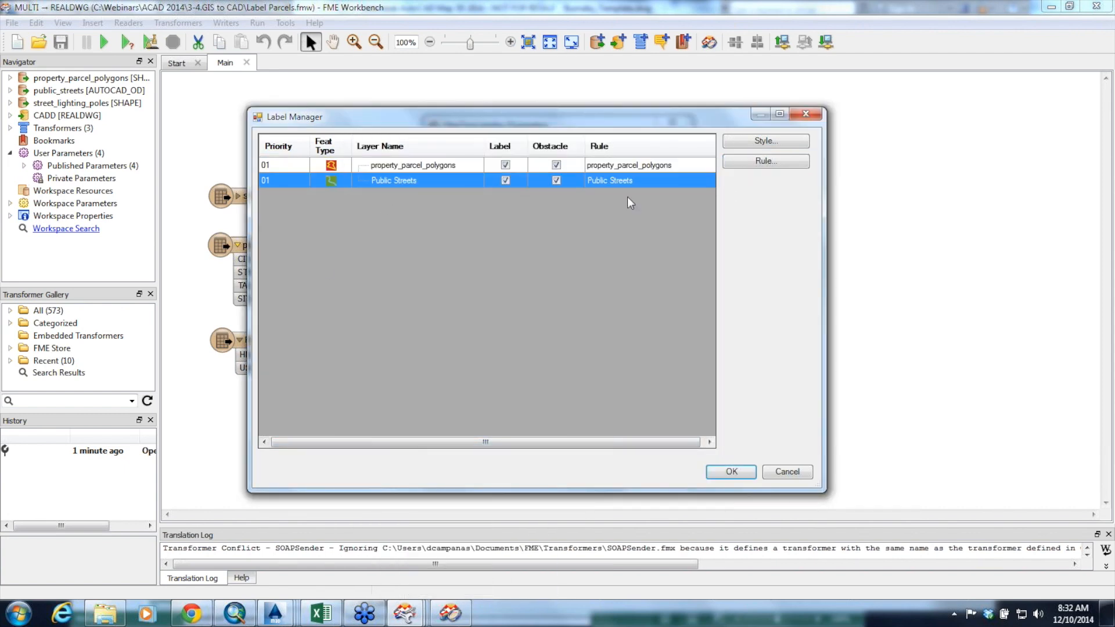
left_click(731, 140)
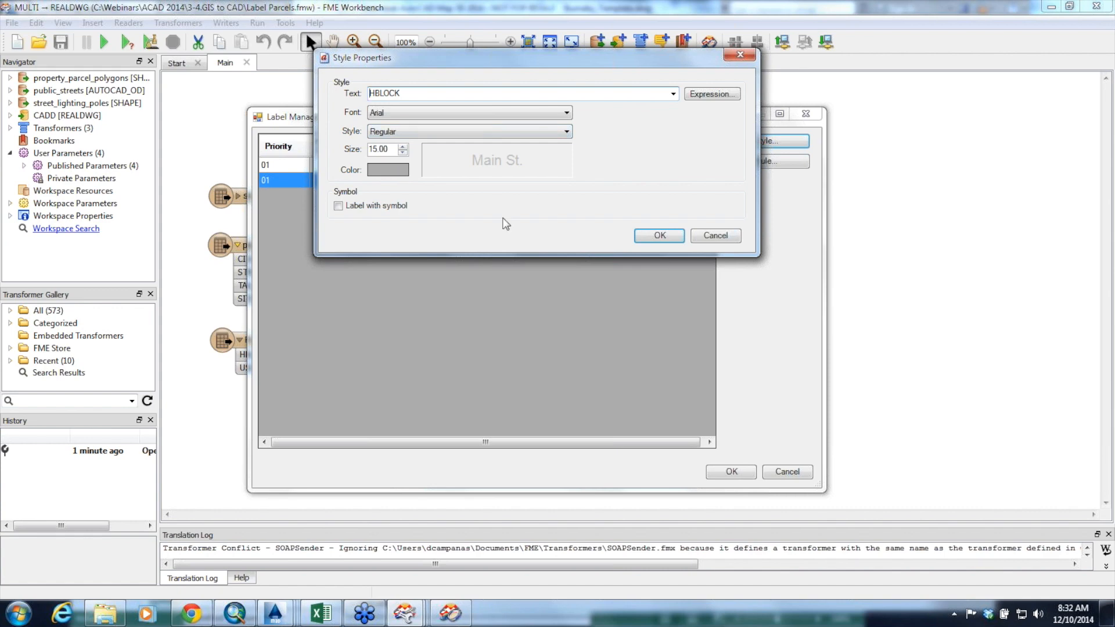
left_click(715, 235)
left_click(758, 162)
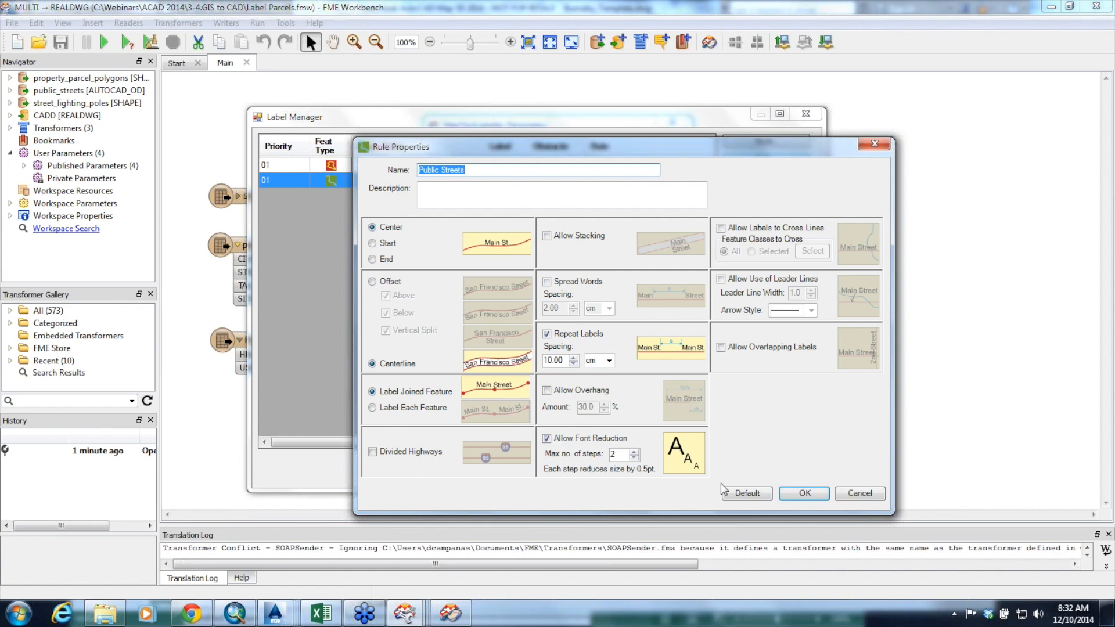
left_click(860, 494)
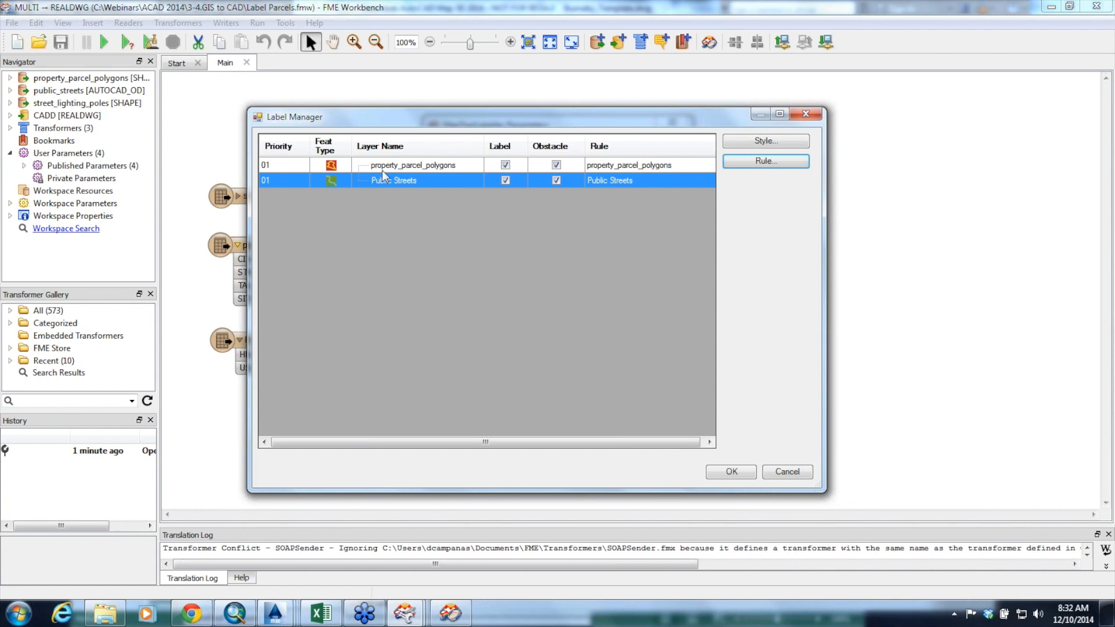
left_click(788, 471)
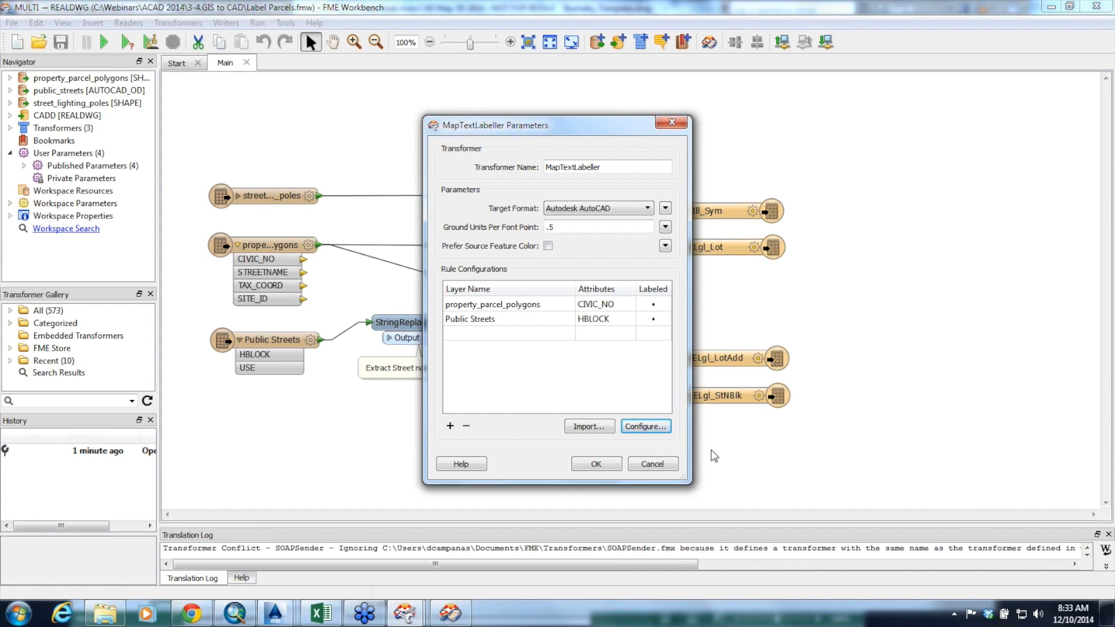
left_click(653, 464)
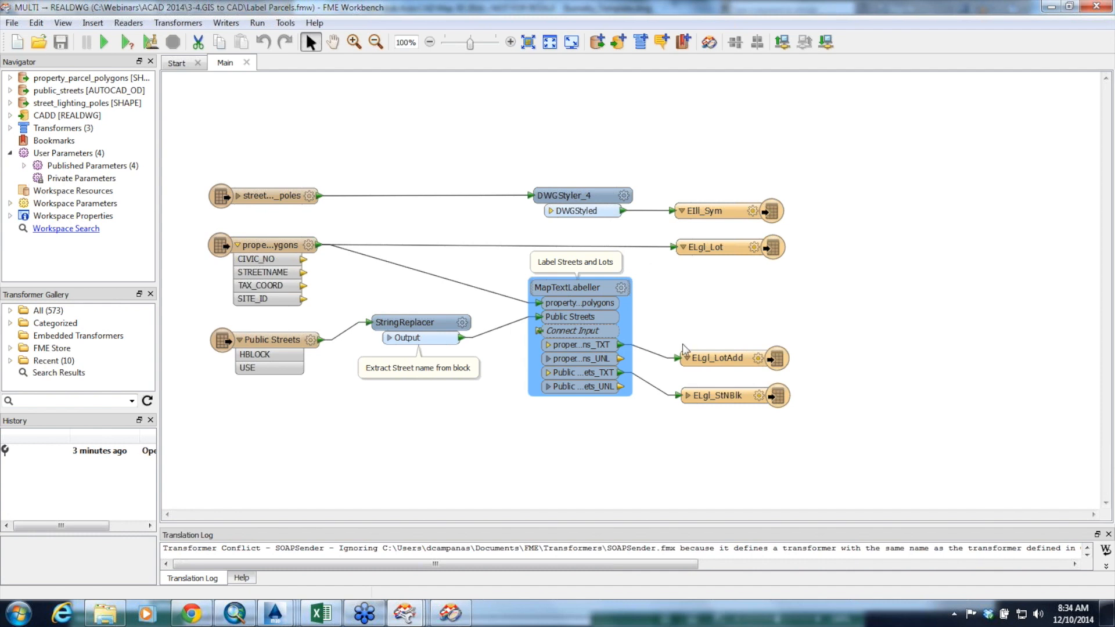
Examine the DWGStyler_4 parameters and browse the block names available from Burnaby_Template.dwg, then cancel without changes
left_click(653, 356)
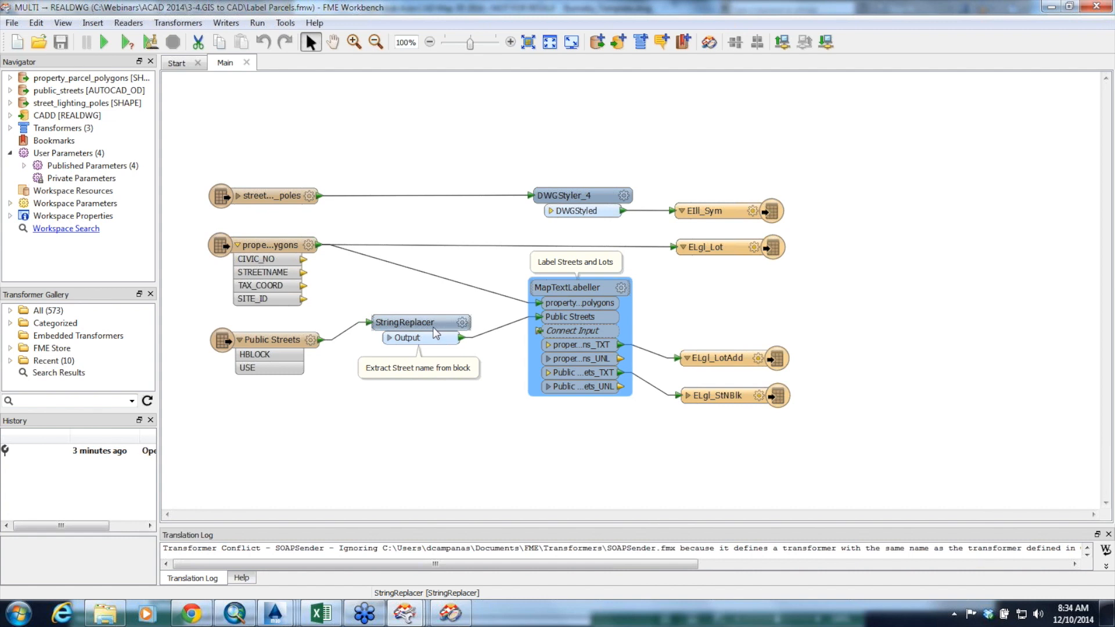
mouse_move(435, 333)
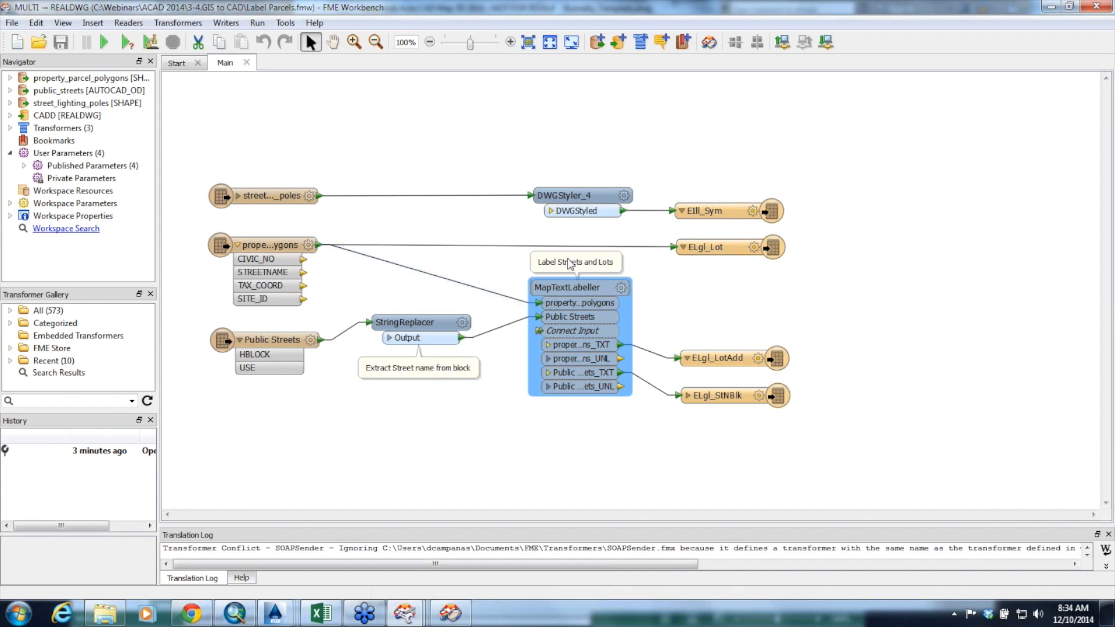
mouse_move(685, 247)
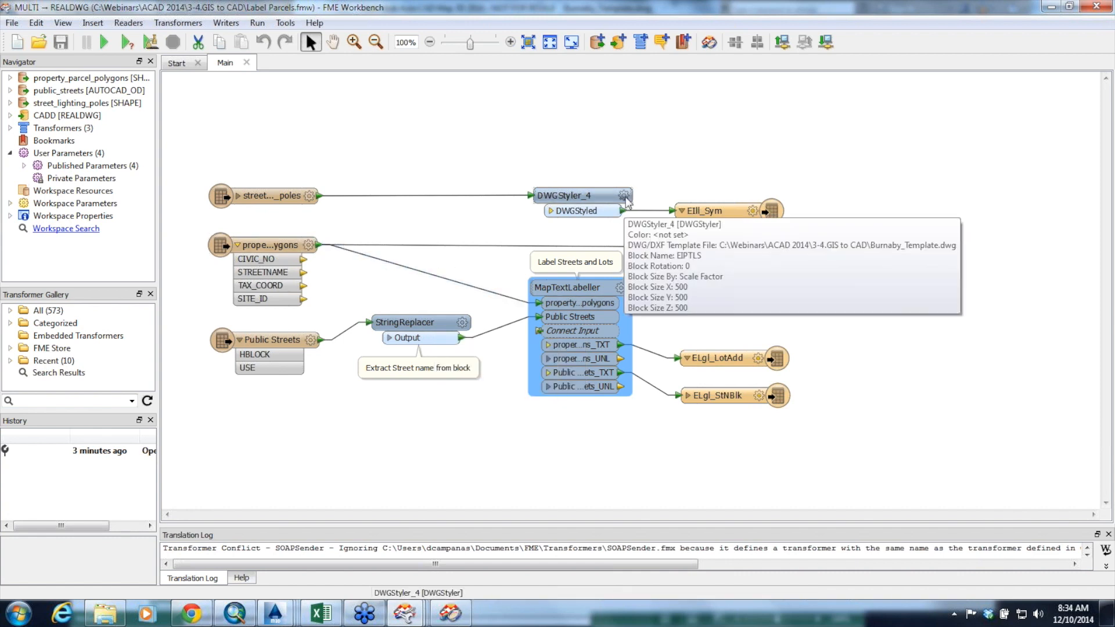
left_click(627, 200)
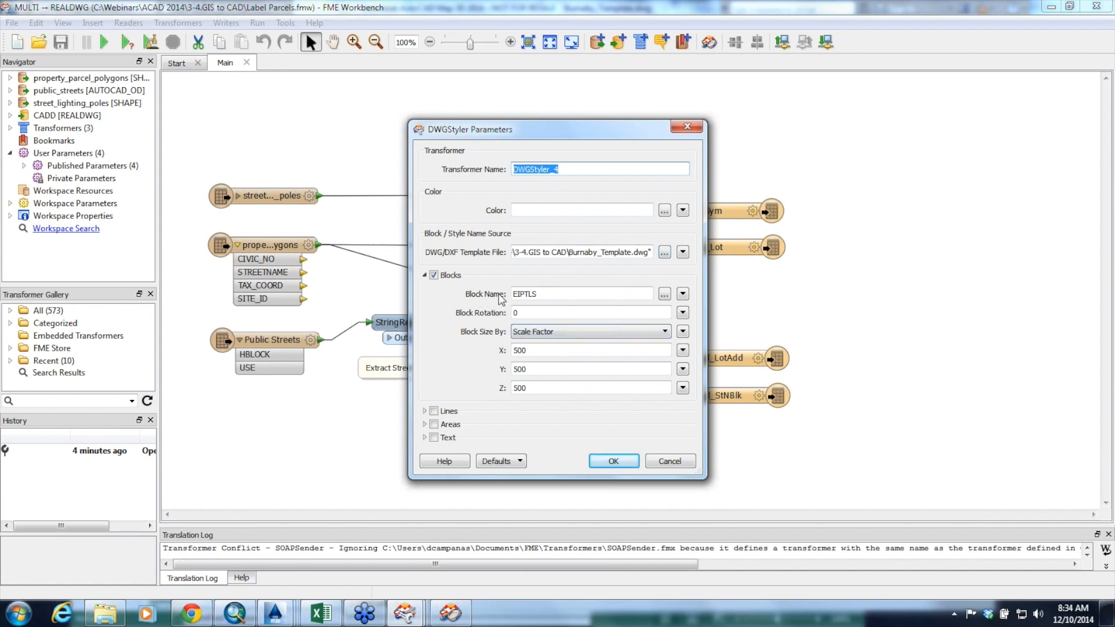
left_click(663, 295)
mouse_move(649, 259)
left_mouse_down()
mouse_move(662, 301)
mouse_move(664, 256)
left_mouse_up()
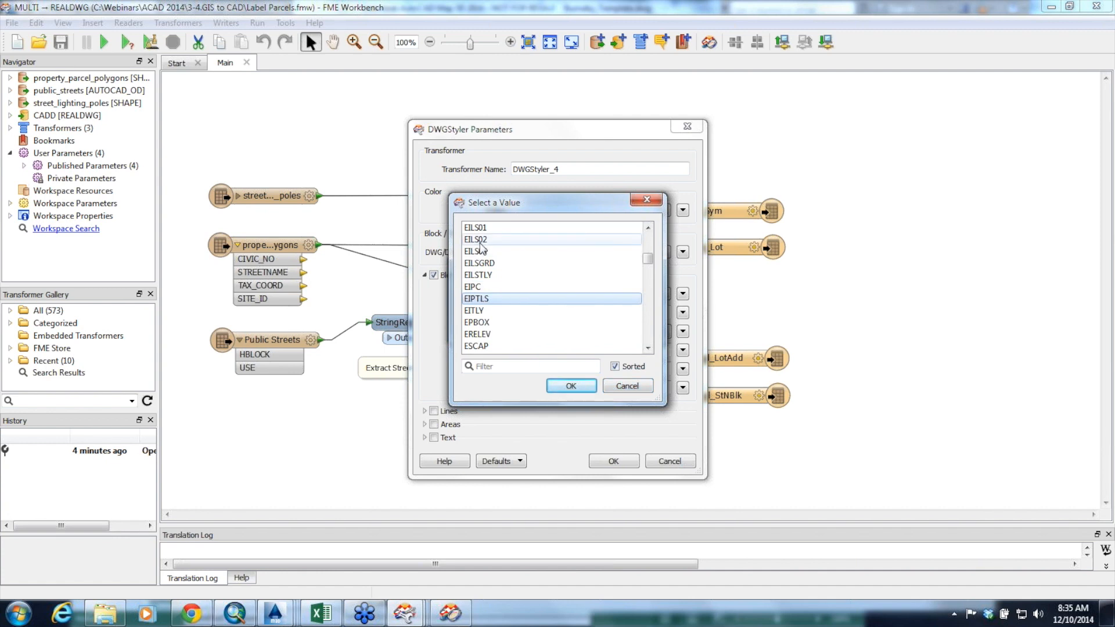
left_click(624, 387)
left_click(683, 465)
Reopen the DWGStyler_4 parameters and view the attributes that can supply the block name, then cancel
left_click(623, 197)
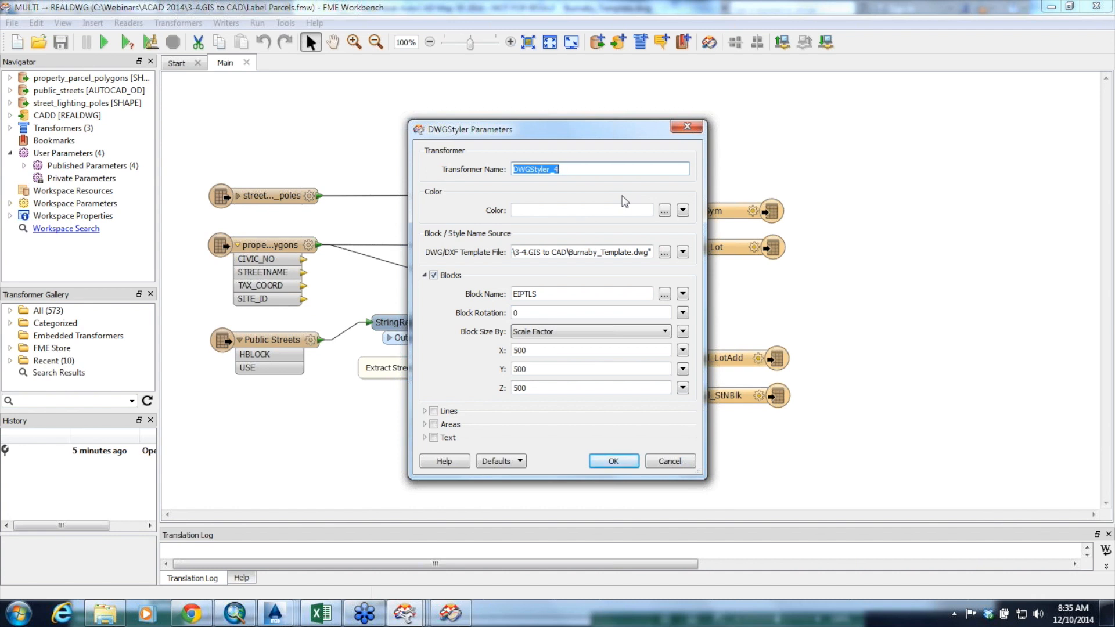
left_click(683, 294)
mouse_move(729, 314)
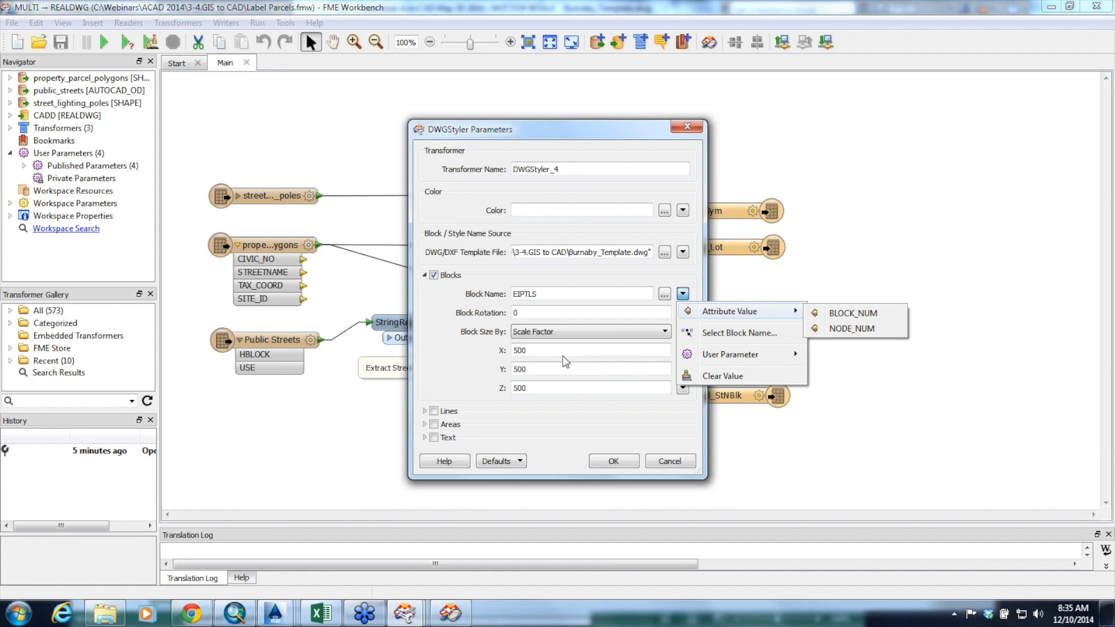
left_click(674, 465)
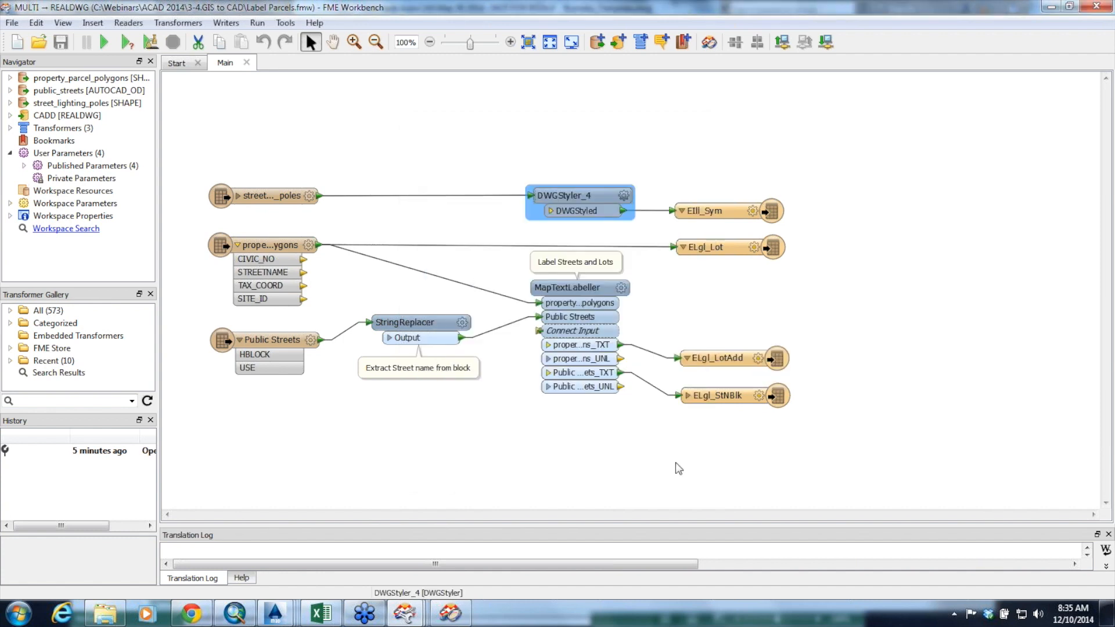
Start the Label Parcels translation and stop it before it completes
left_click(104, 42)
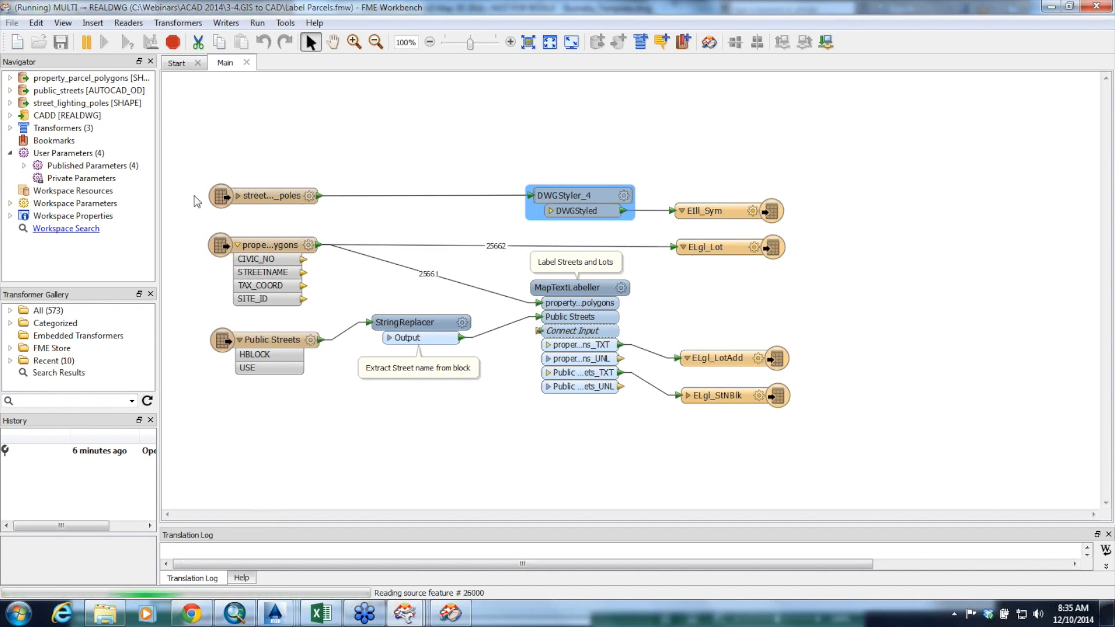
left_click(175, 43)
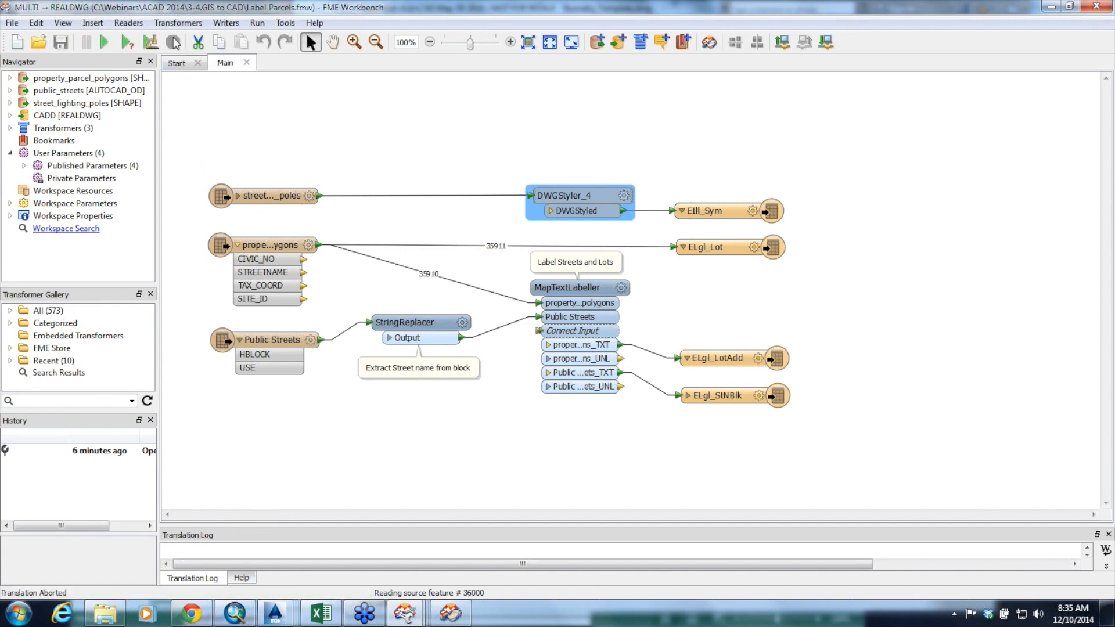
Open CADD.dwg from the 3-4.GIS to CAD folder in AutoCAD Map 3D, skipping every undefined alias reference
left_click(105, 614)
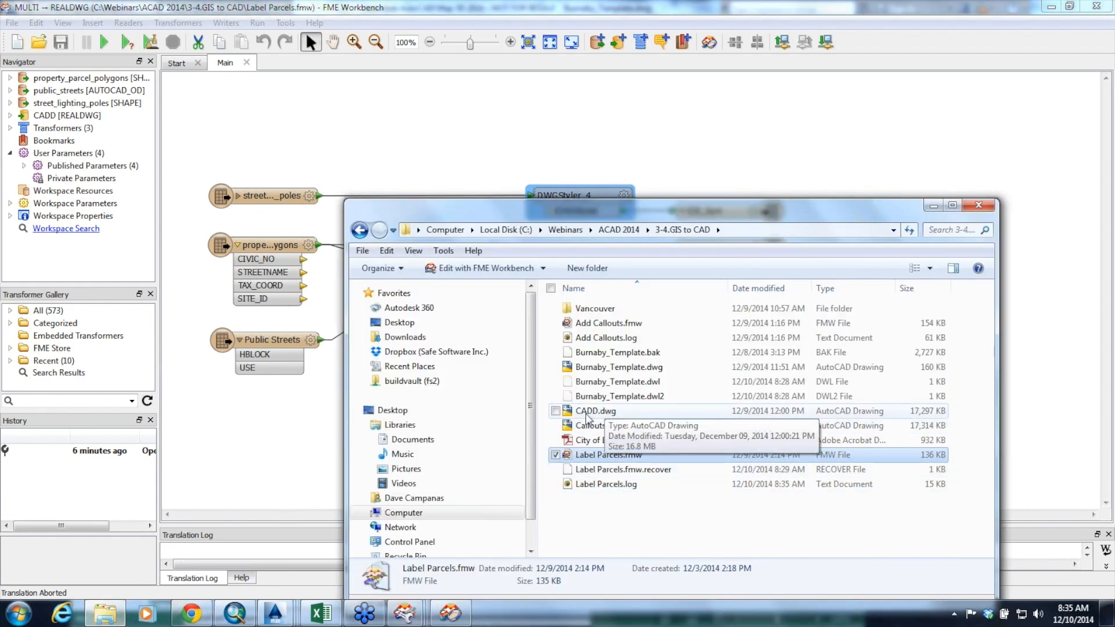
left_click(596, 414)
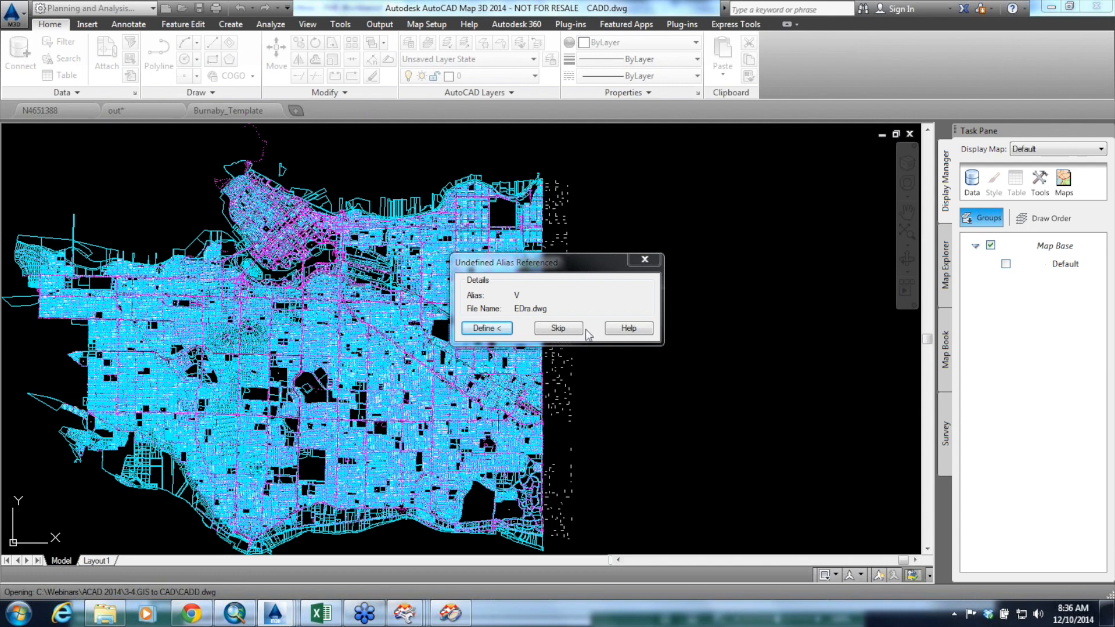
left_click(562, 329)
left_click(564, 329)
left_click(567, 329)
left_click(567, 329)
left_click(567, 328)
left_click(567, 328)
left_click(567, 329)
left_click(567, 329)
left_click(567, 329)
left_click(567, 329)
left_click(566, 329)
left_click(567, 329)
left_click(567, 328)
left_click(566, 329)
left_click(567, 329)
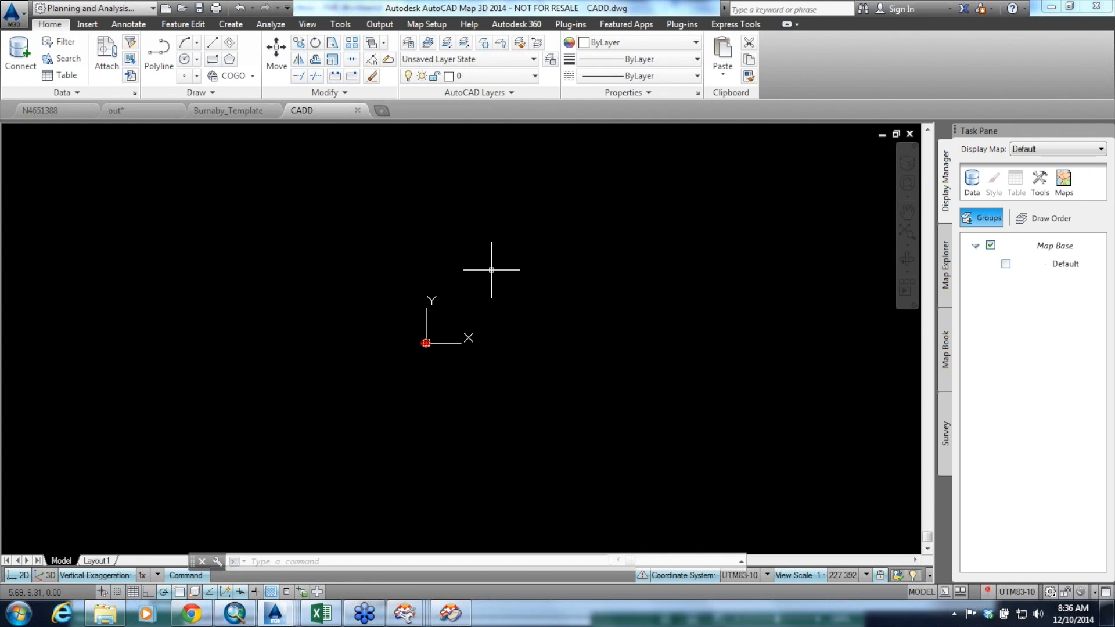
Zoom to the drawing extents and inspect the parcel outlines, lot numbers, street labels and light pole symbols around E 19th Av
type("z")
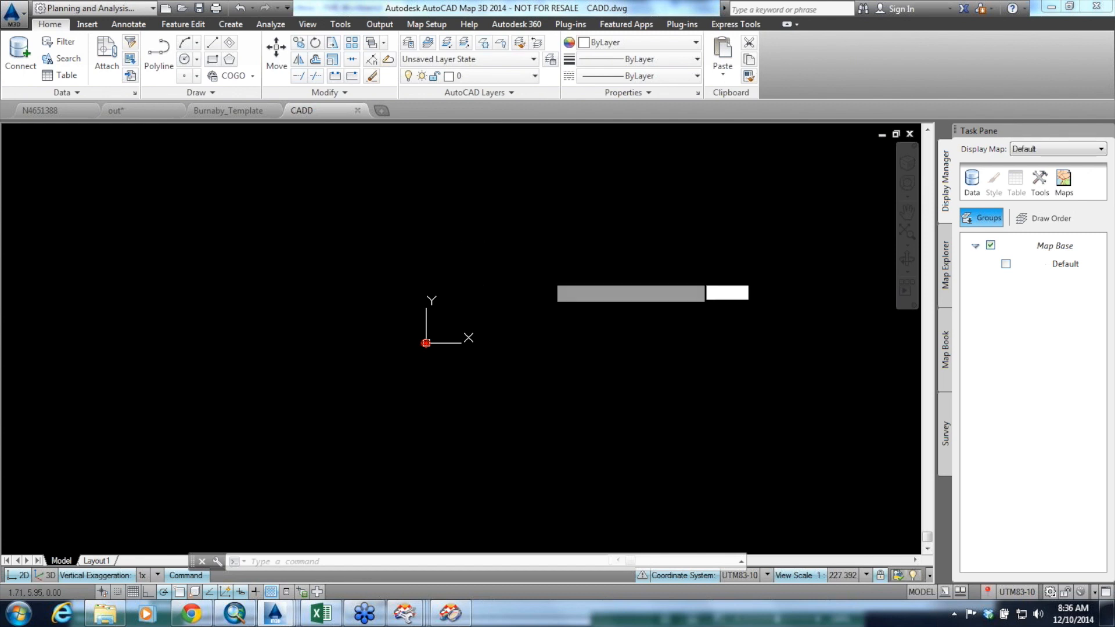
key("Return")
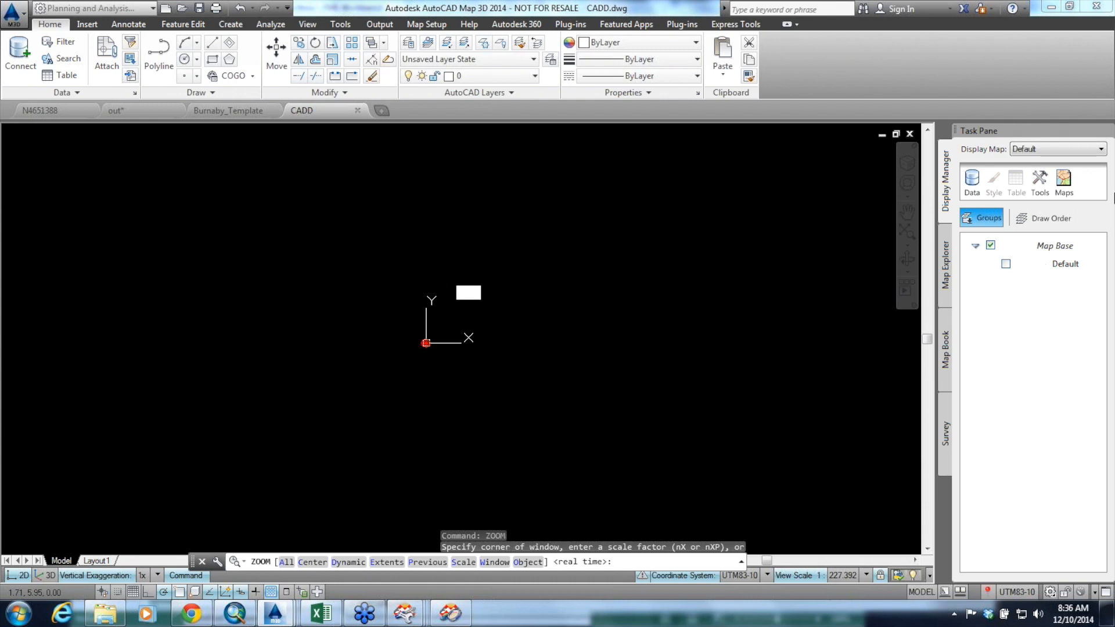
type("e")
key("Return")
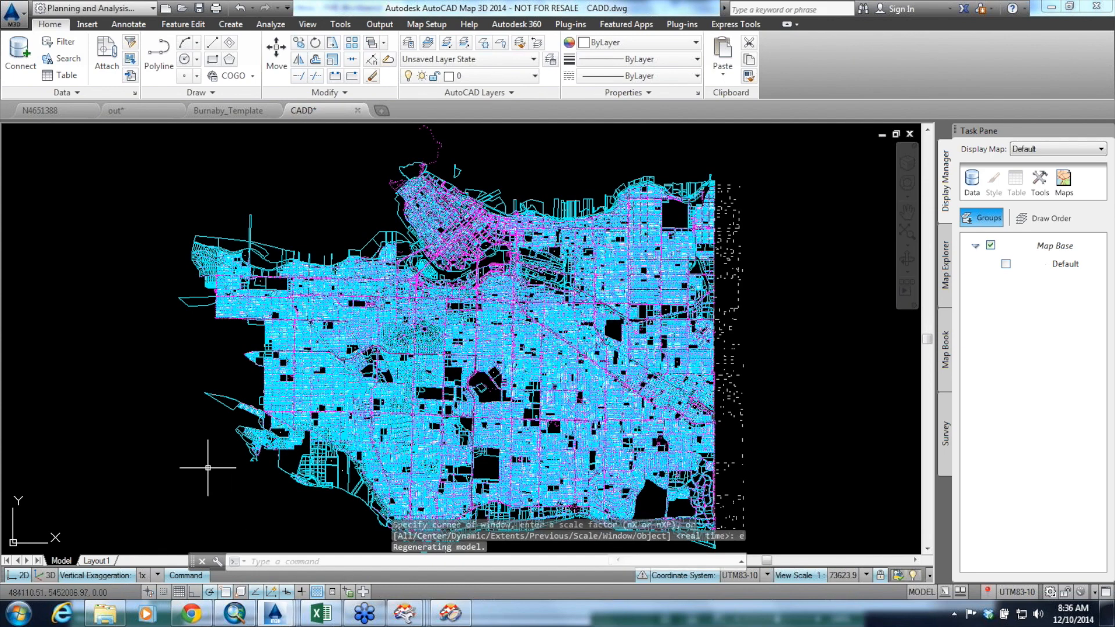
scroll(555, 323, "up", 2)
scroll(555, 323, "up", 5)
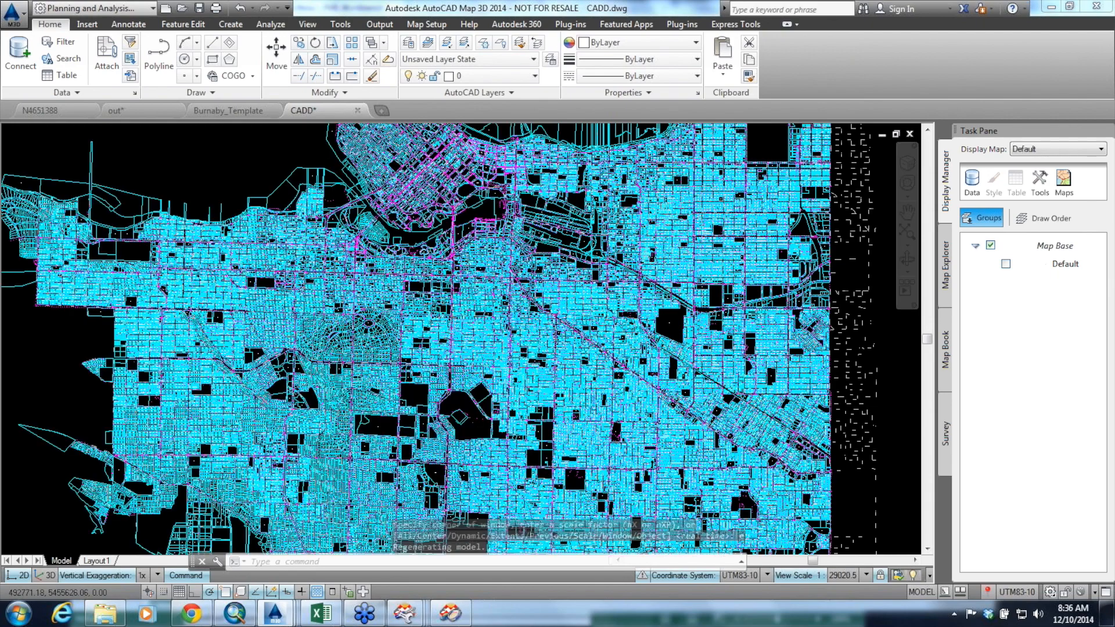
scroll(521, 337, "up", 2)
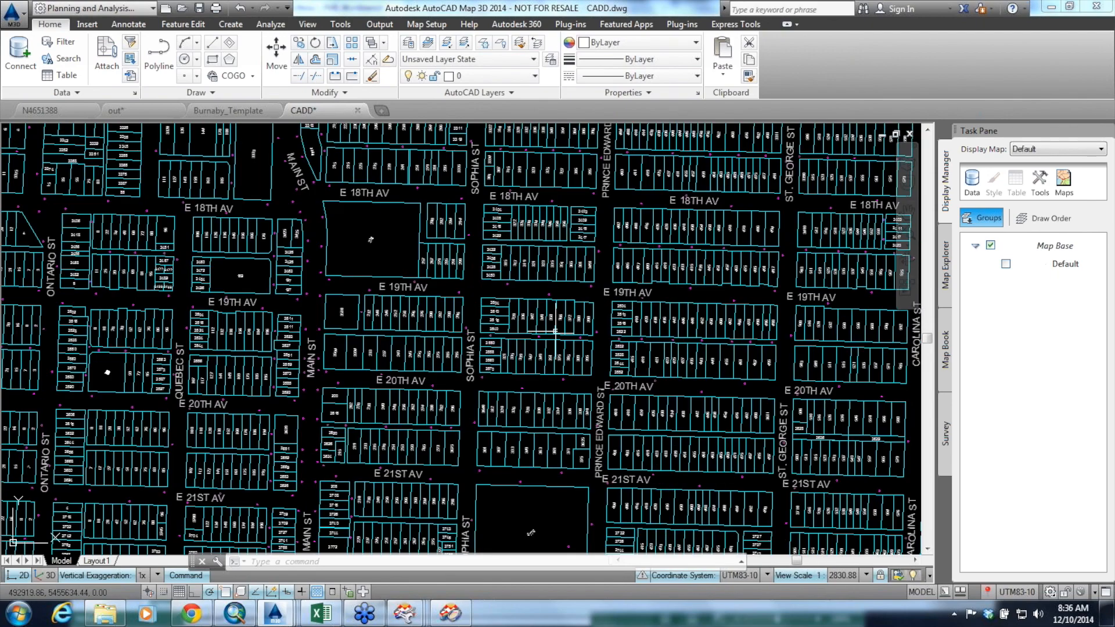
scroll(496, 334, "up", 1)
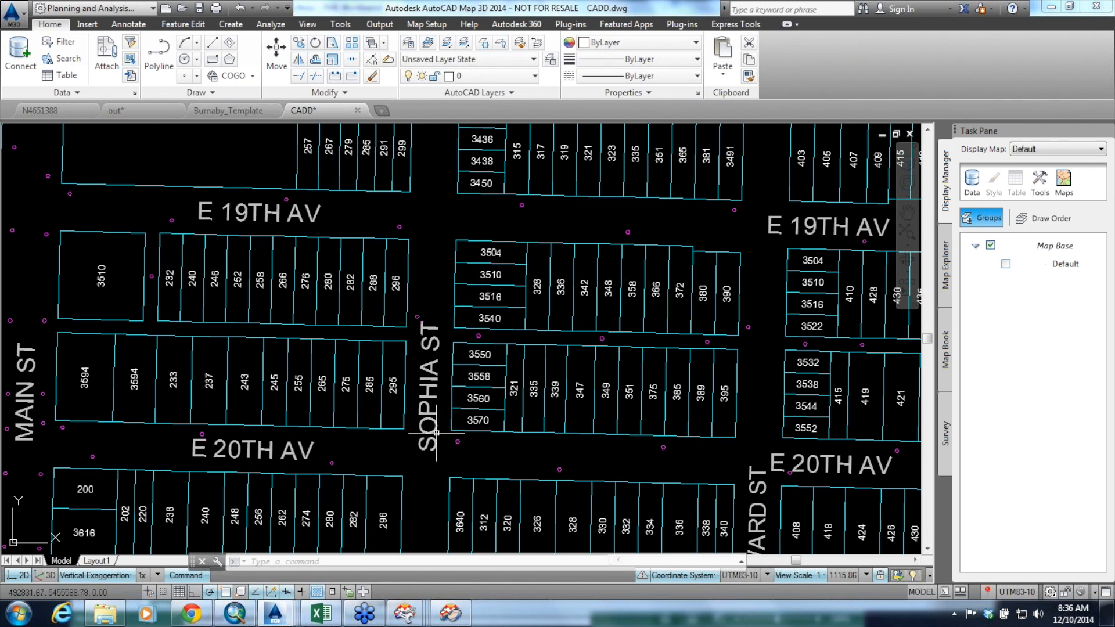
scroll(436, 433, "down", 4)
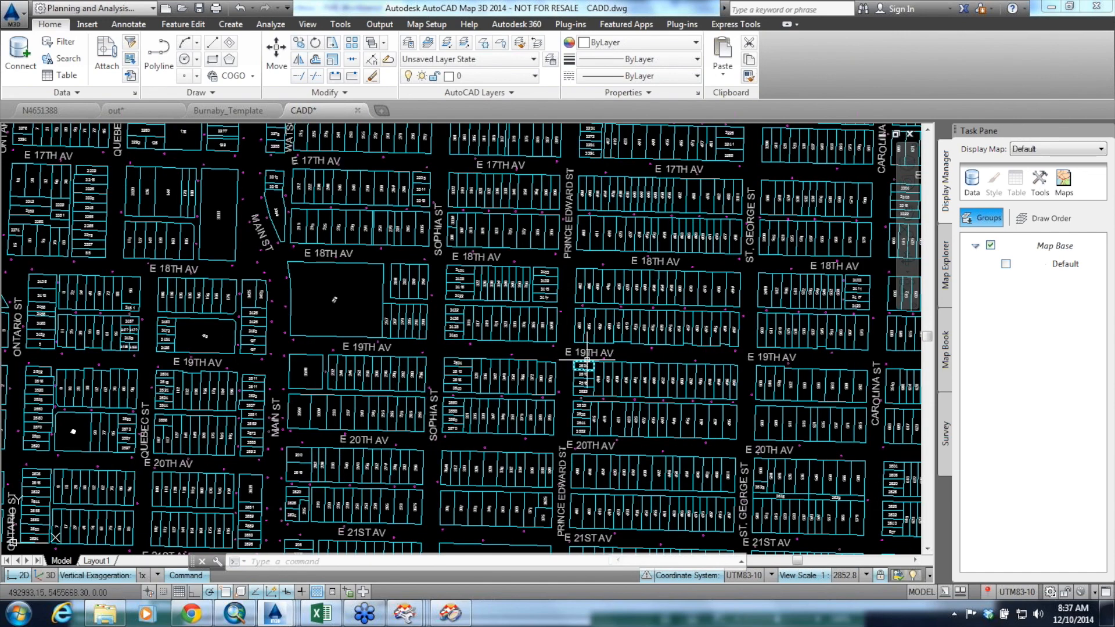
scroll(586, 360, "up", 10)
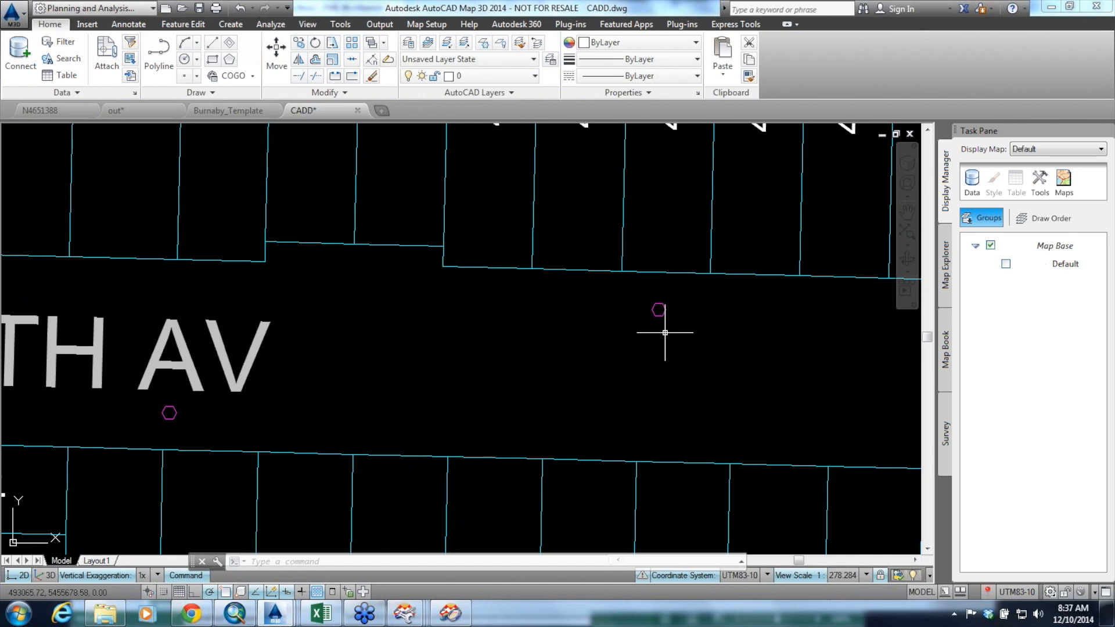
scroll(665, 333, "down", 4)
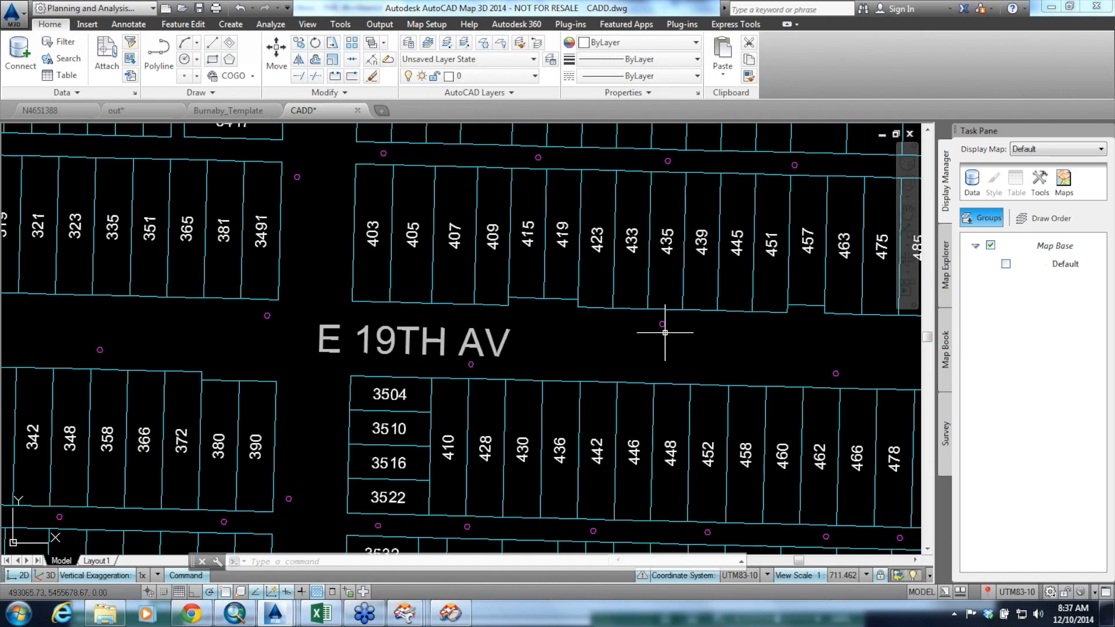
scroll(665, 333, "down", 6)
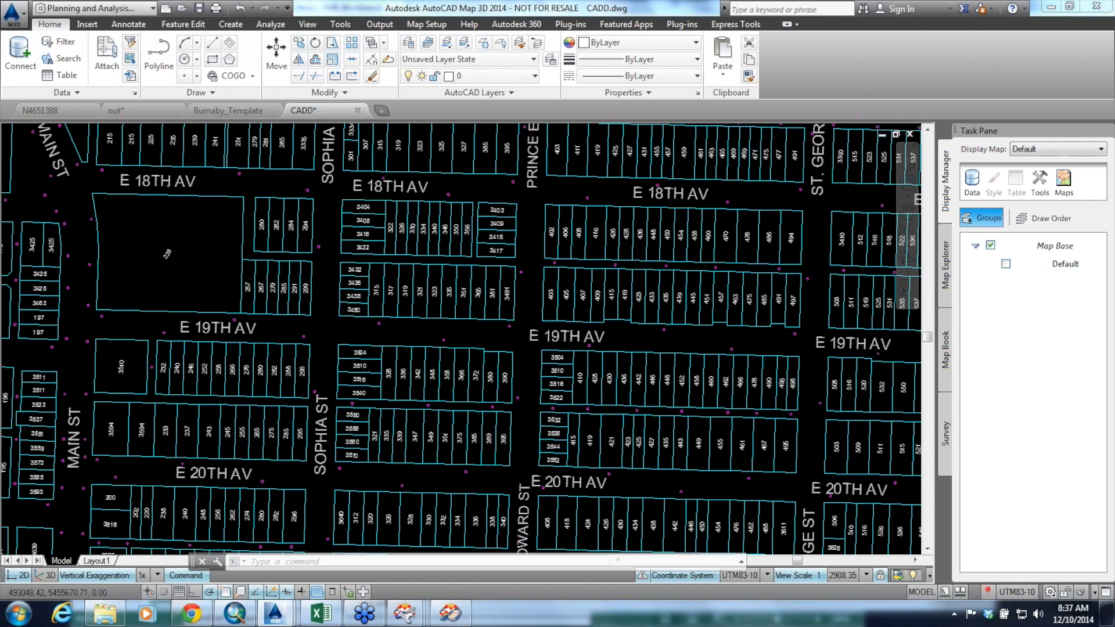
scroll(604, 372, "down", 5)
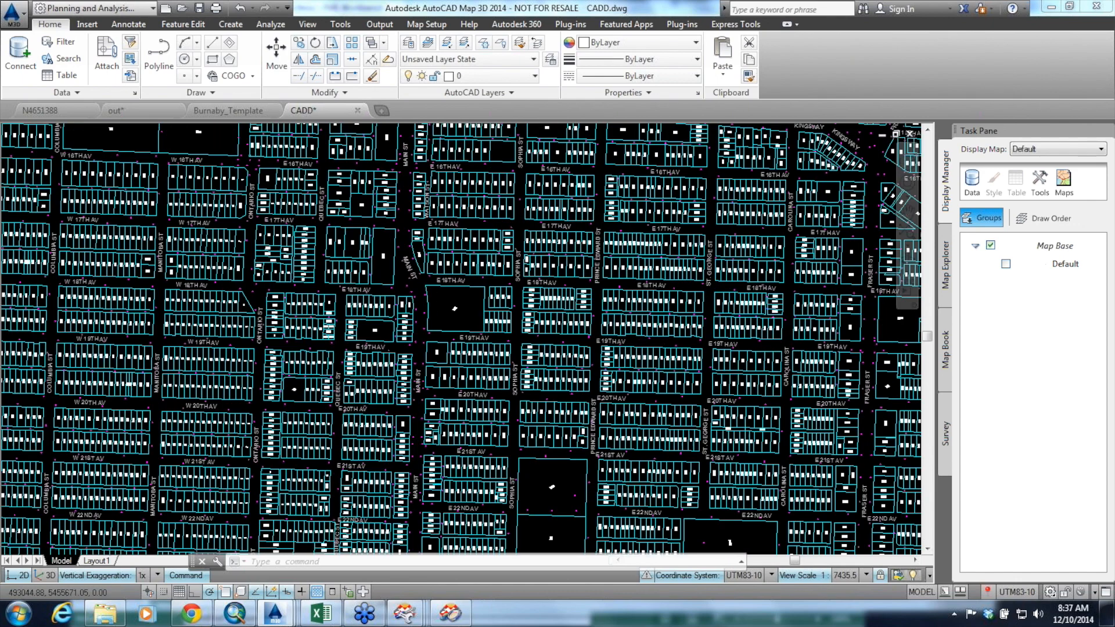
Close the CADD, Burnaby_Template, out and N4651388 drawings without saving changes, and minimize AutoCAD Map 3D
left_click(357, 110)
left_click(617, 344)
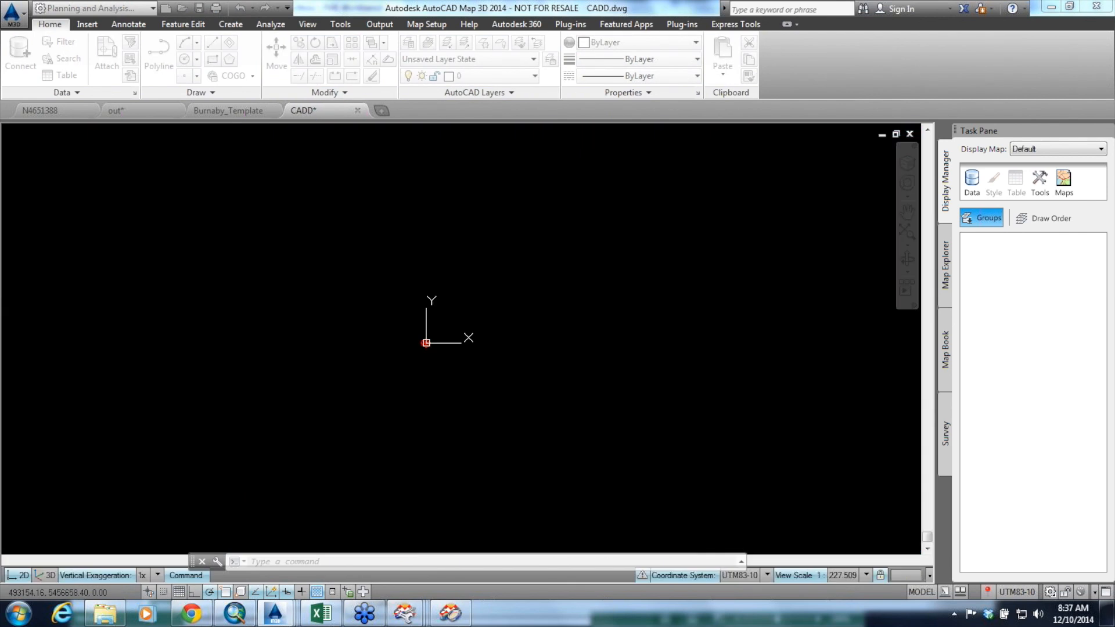
left_click(272, 110)
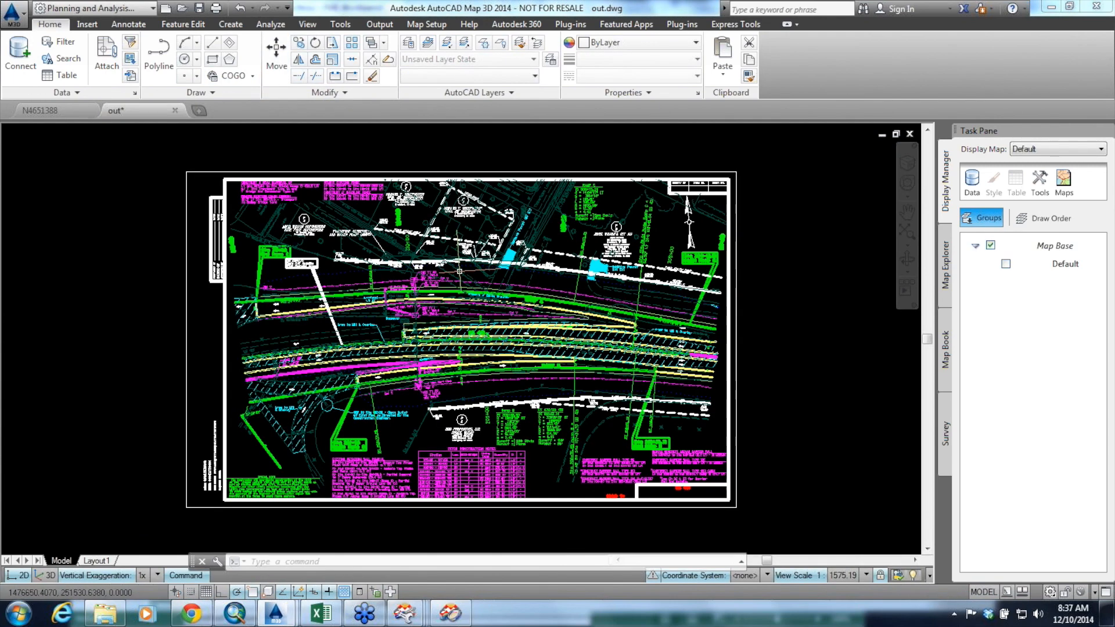
left_click(175, 109)
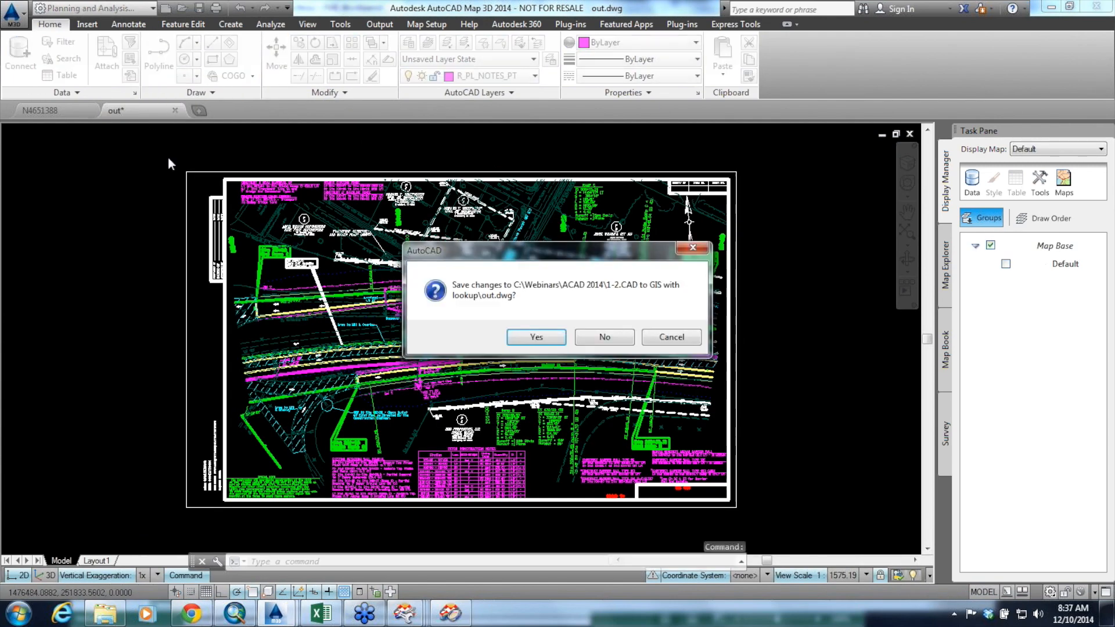
left_click(601, 339)
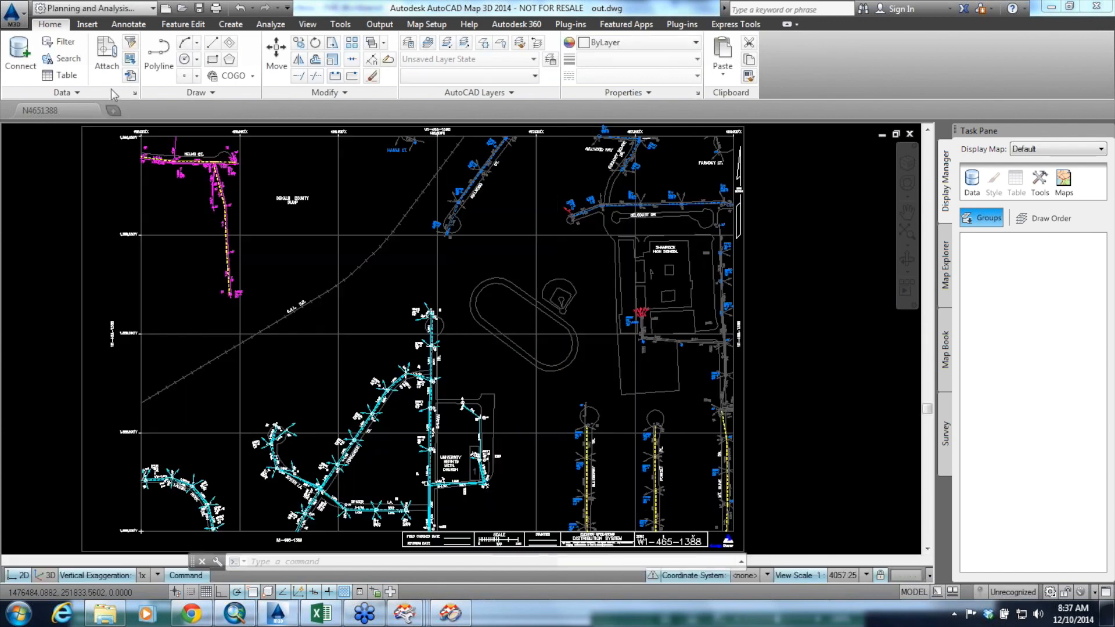
left_click(89, 110)
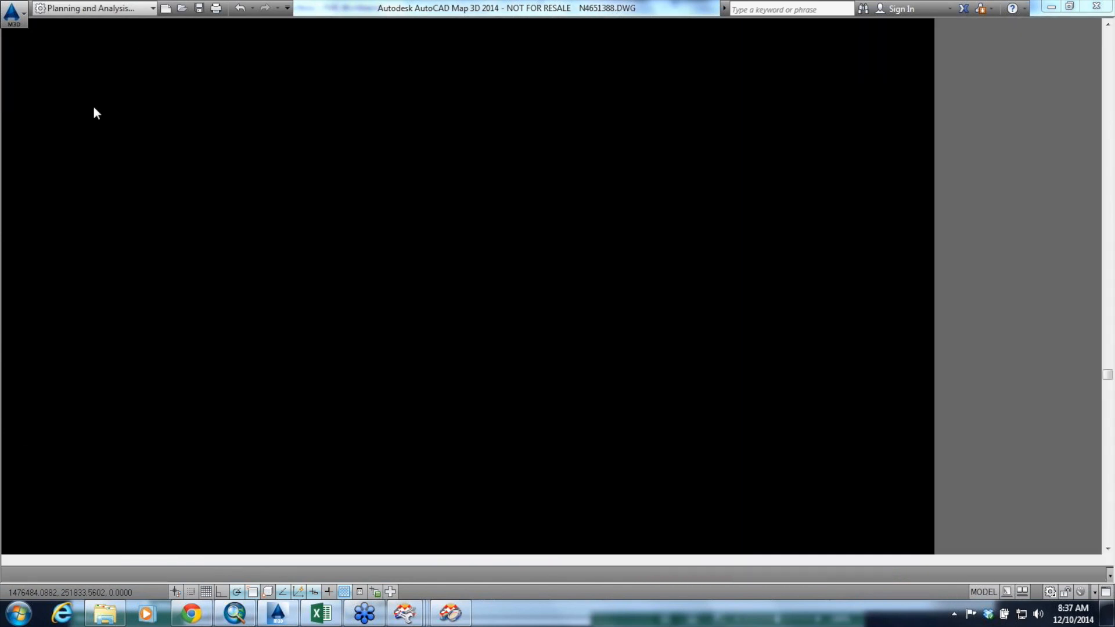
left_click(1052, 7)
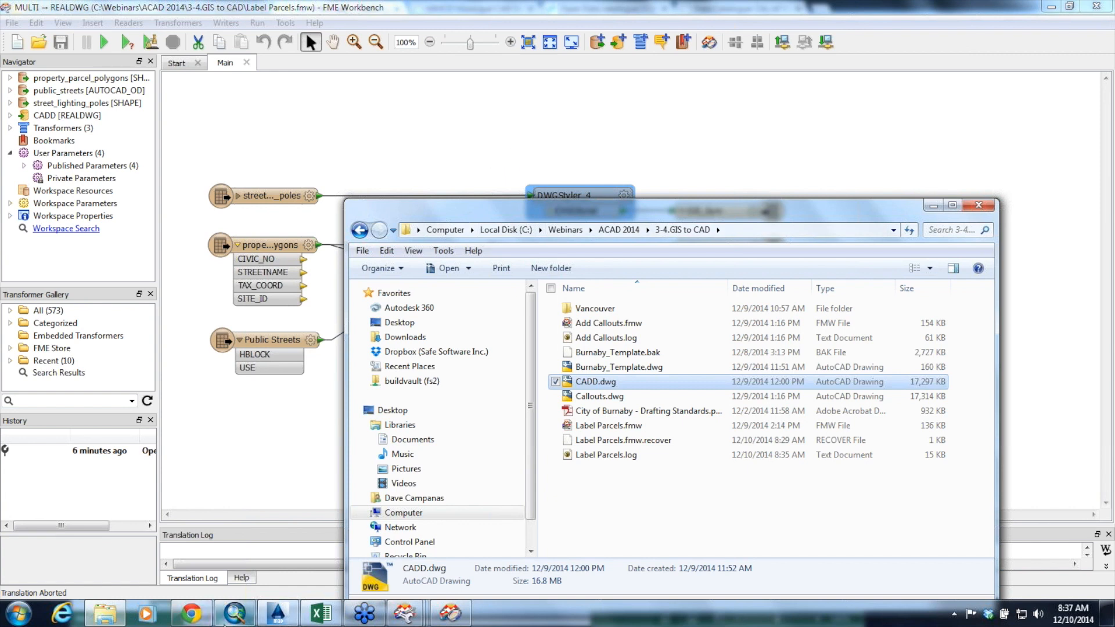
Switch to the AutoCAD Webinar presentation in Chrome and present slides 13 to 16, then exit the slideshow
left_click(194, 617)
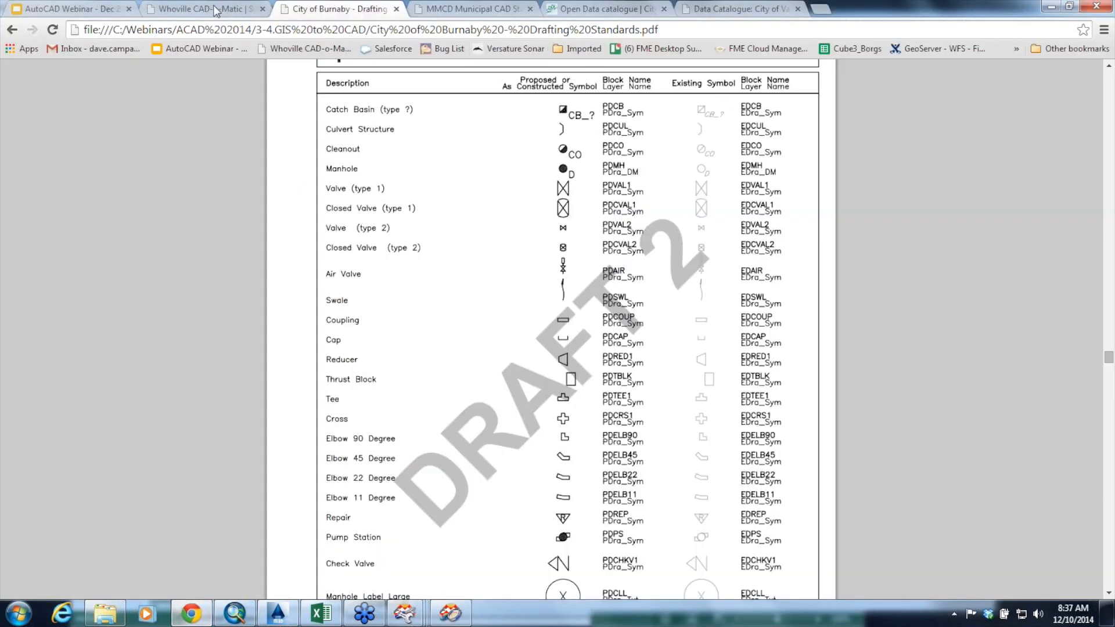
left_click(103, 13)
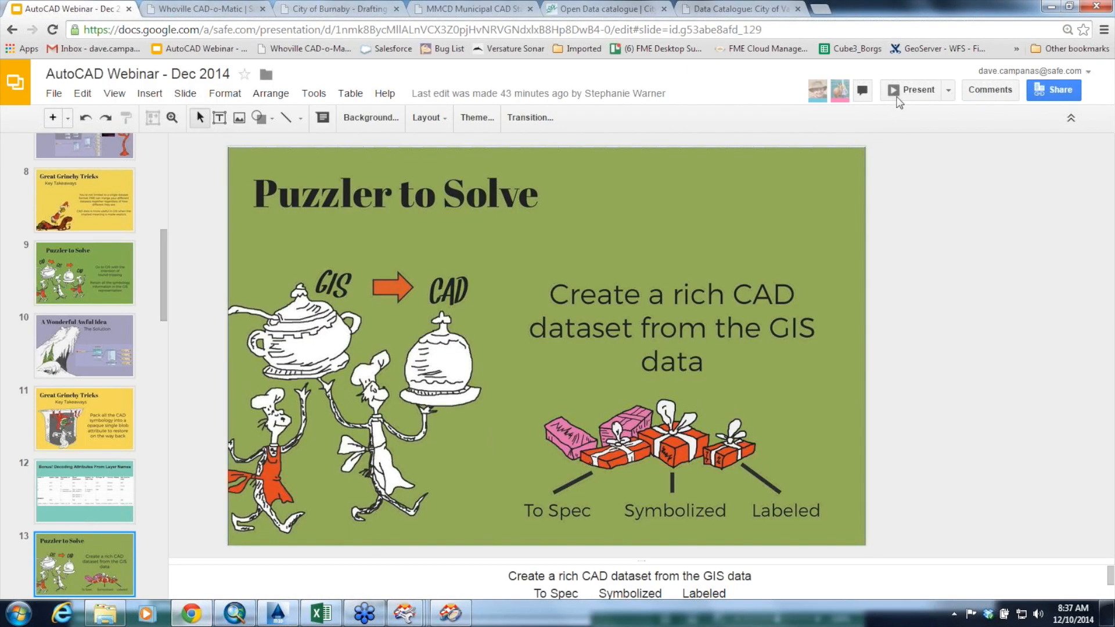
left_click(930, 94)
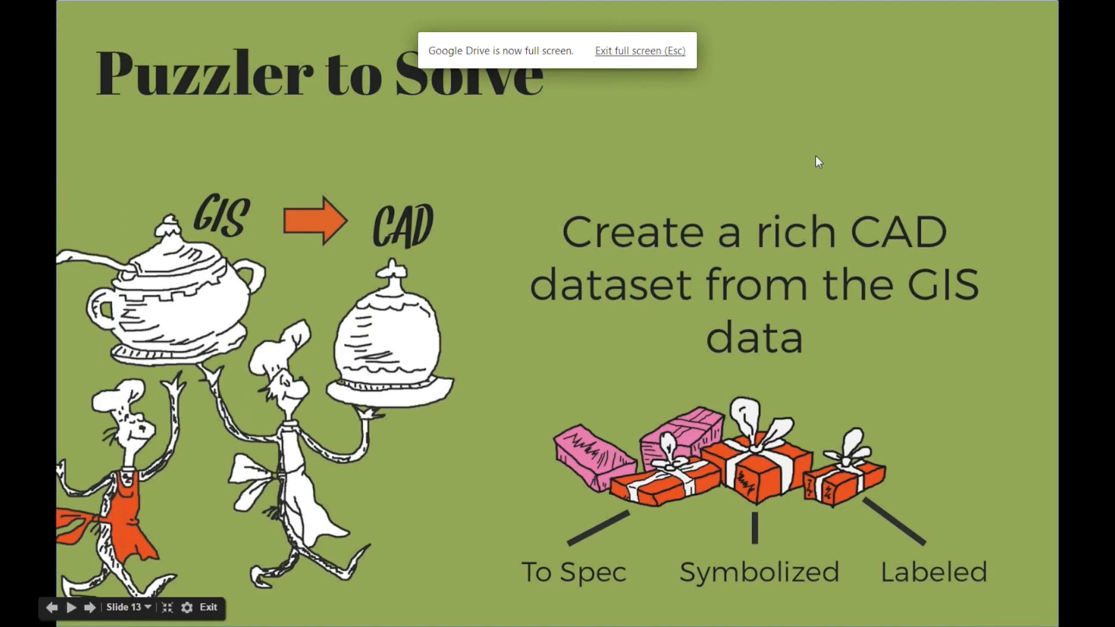
left_click(816, 155)
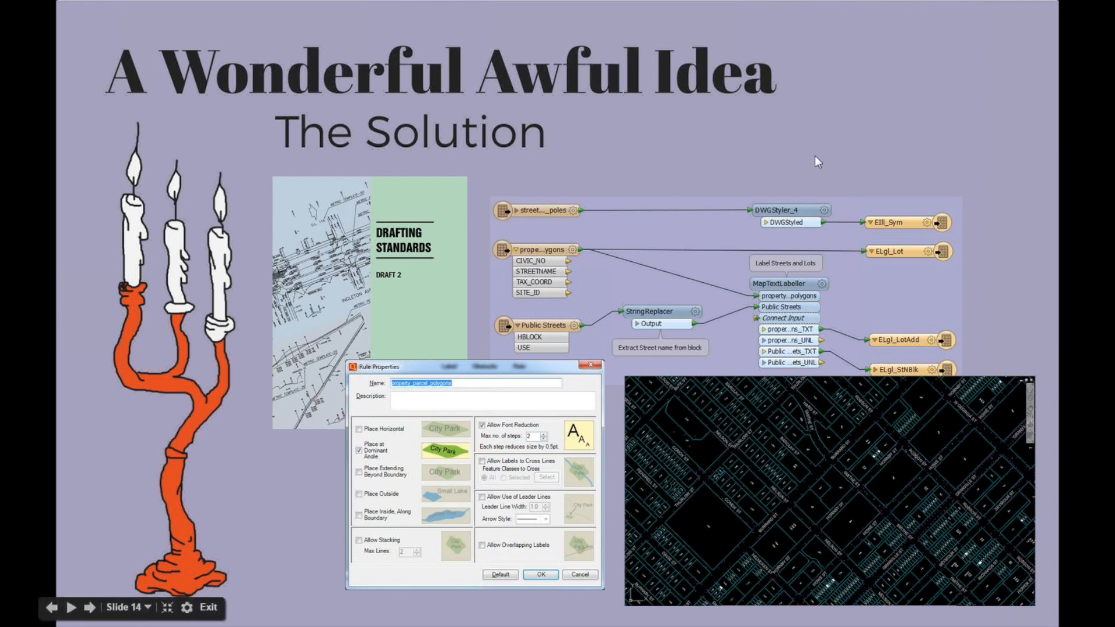
key("Right")
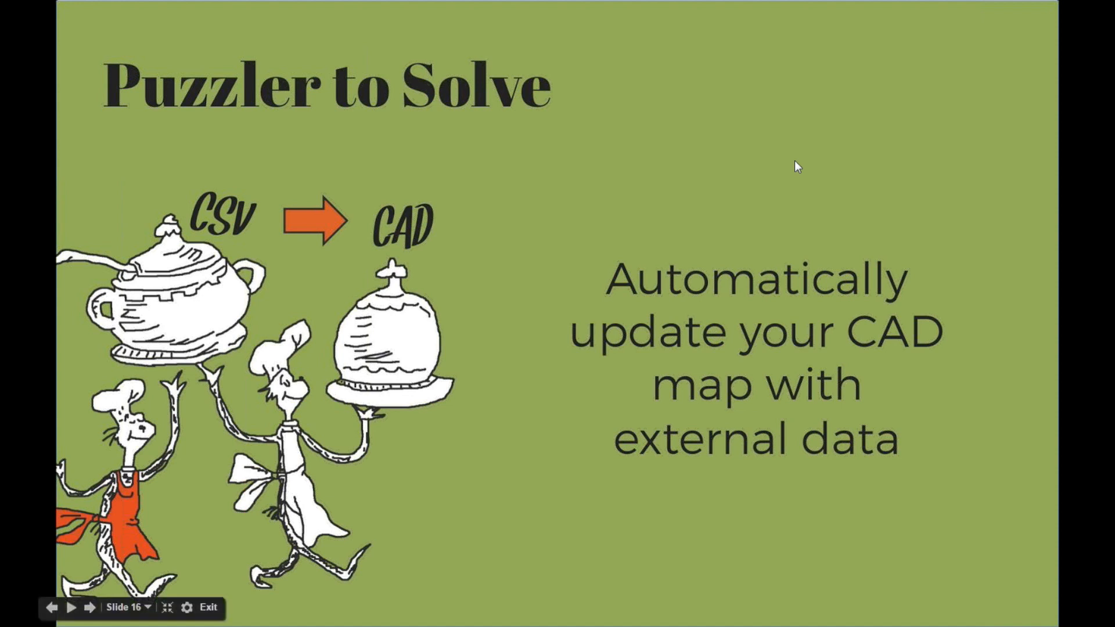
key("Escape")
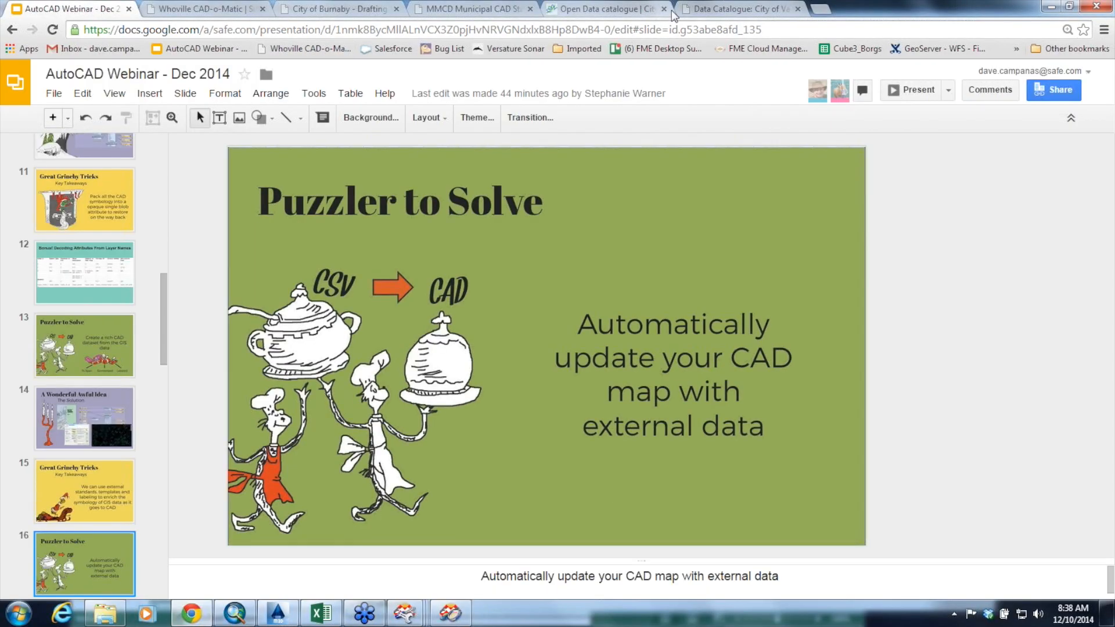
View the City of Vancouver Open Data Catalogue and go up to the 3-1-1 datasets at the start of the list
left_click(709, 12)
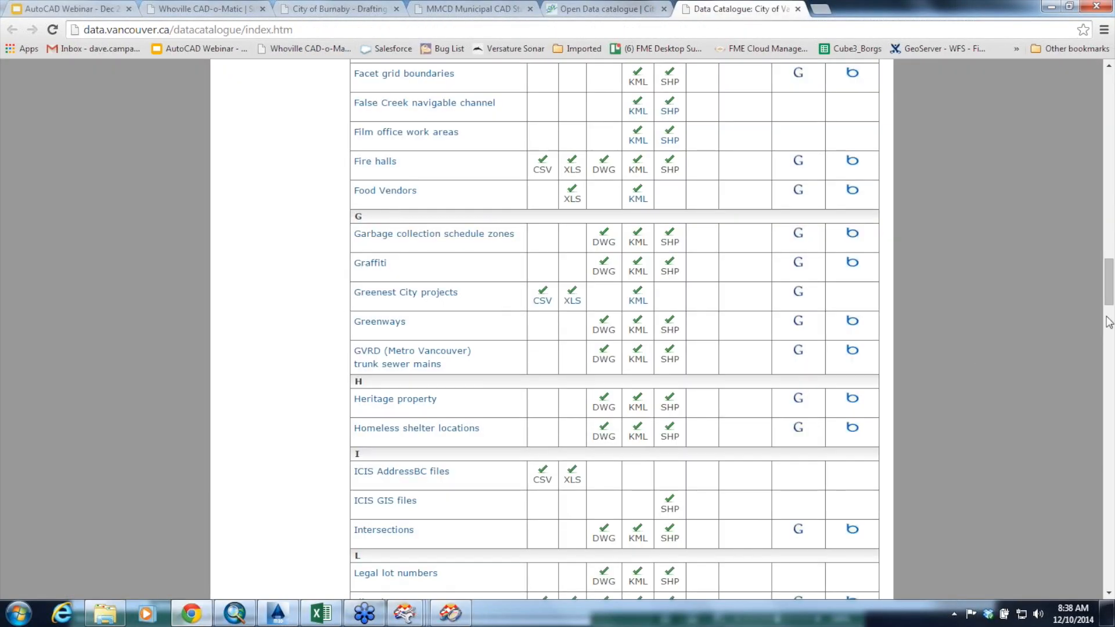
scroll(274, 343, "up", 20)
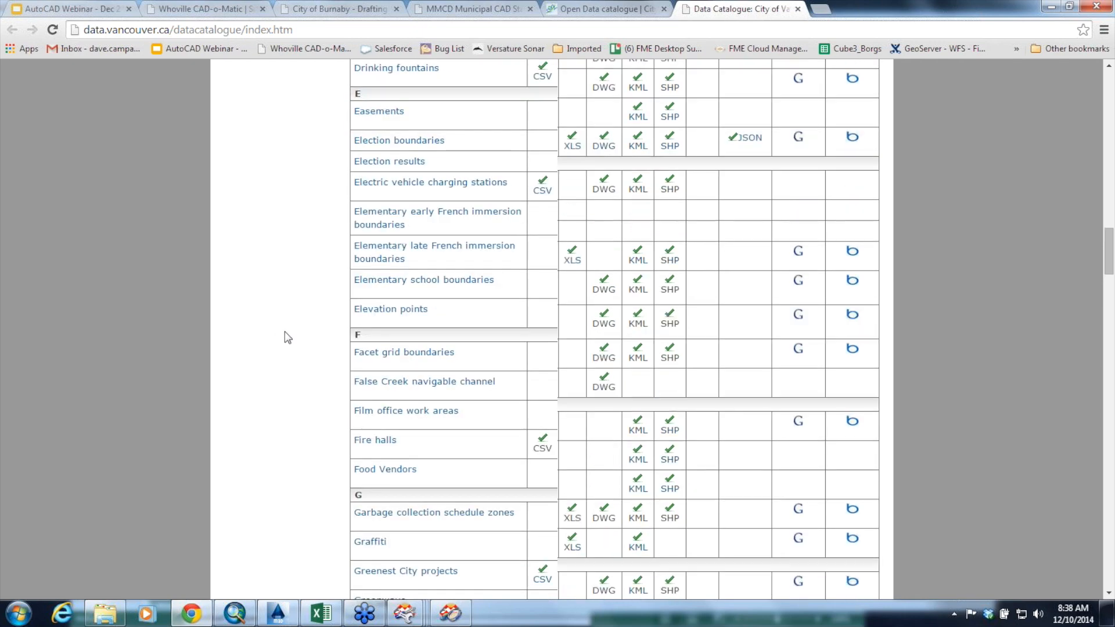
scroll(284, 334, "up", 15)
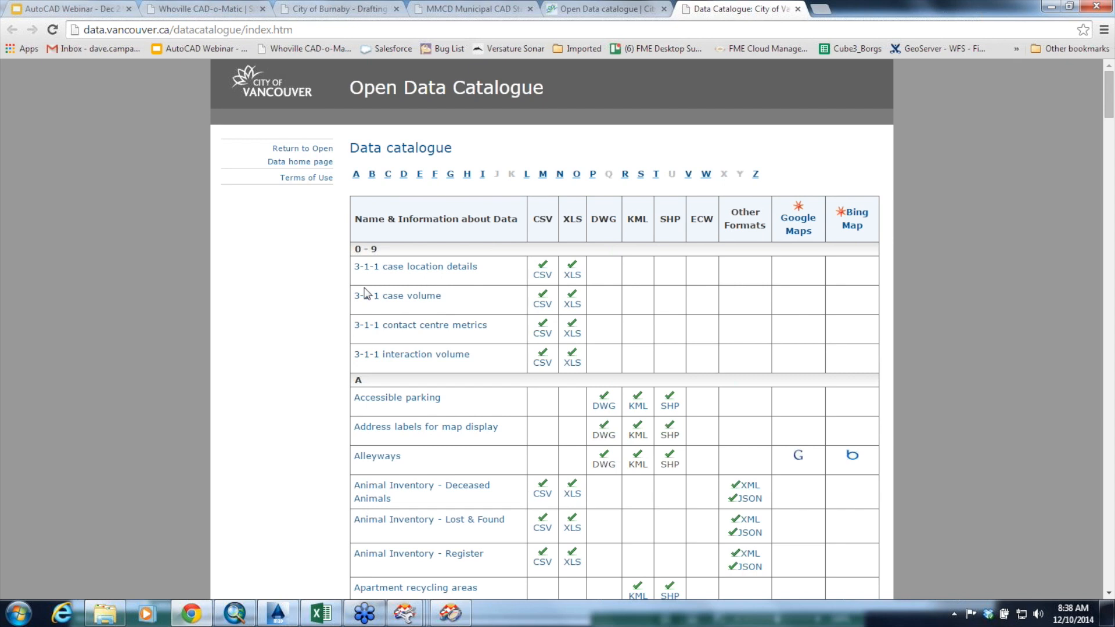
In File Explorer, open the Vancouver folder's CaseLocationsDetails_2014_CSV subfolder and select all the monthly CSV files
left_click(105, 613)
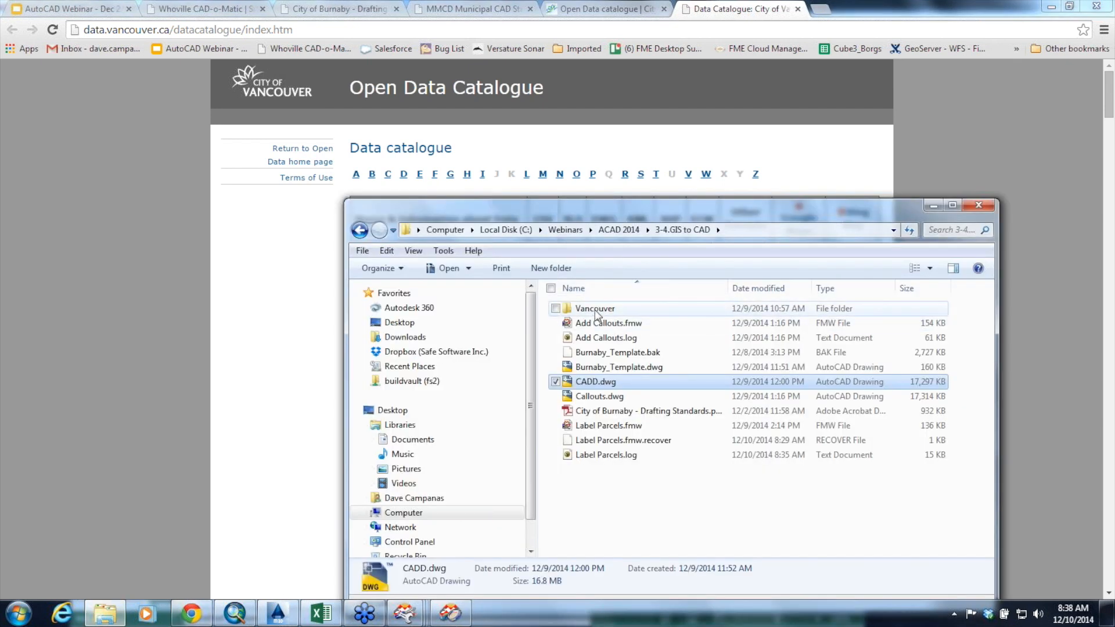
double_click(607, 310)
double_click(617, 312)
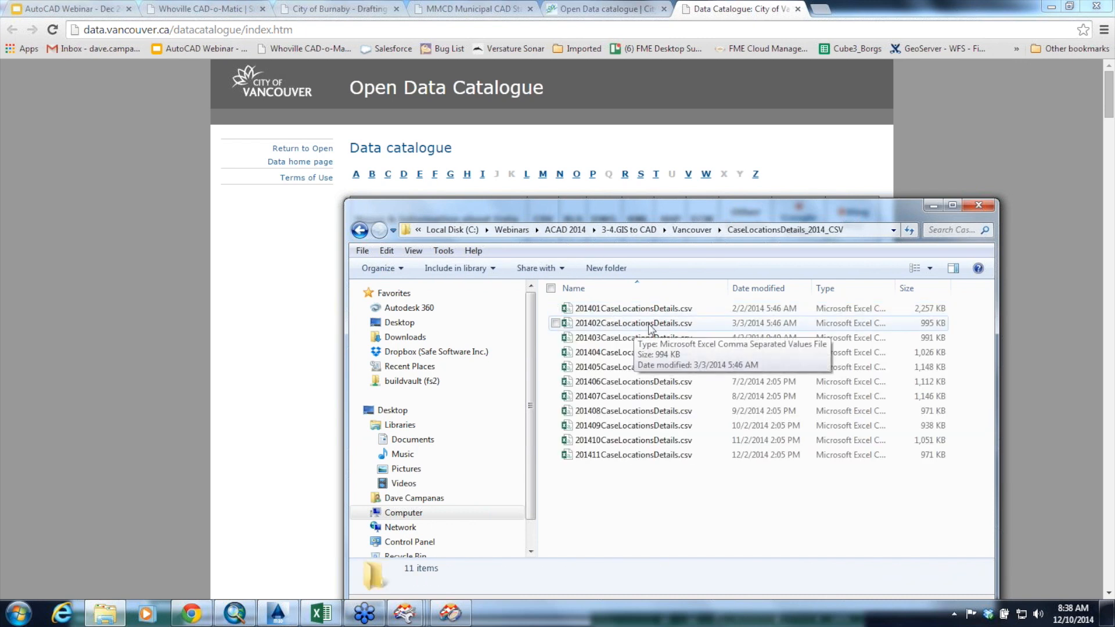
left_click_drag(664, 469, 608, 311)
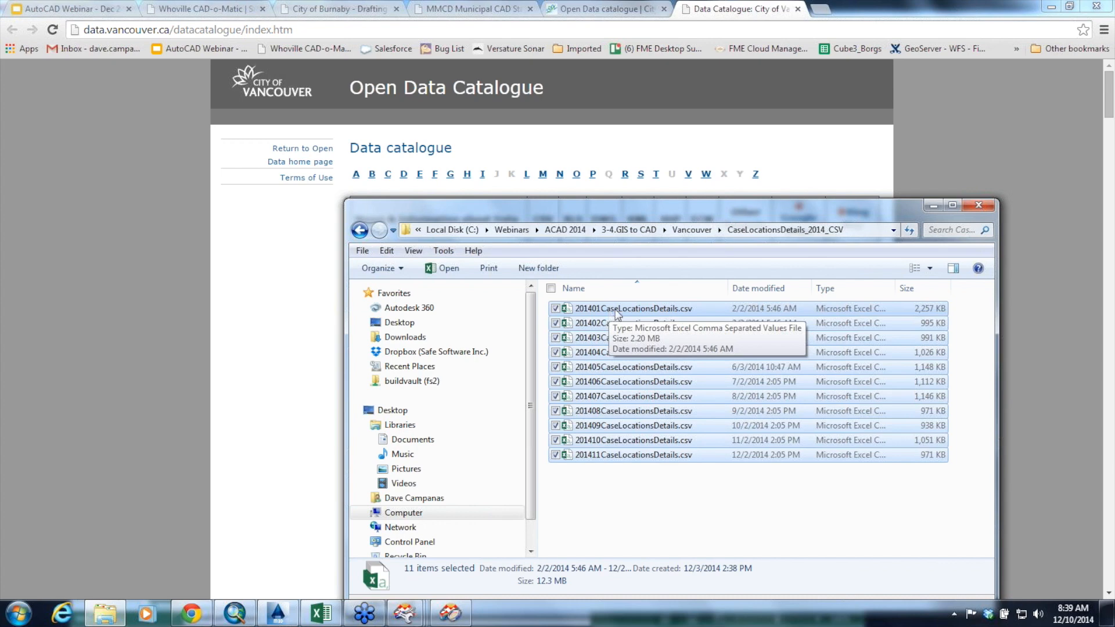
left_click(116, 616)
left_click(116, 615)
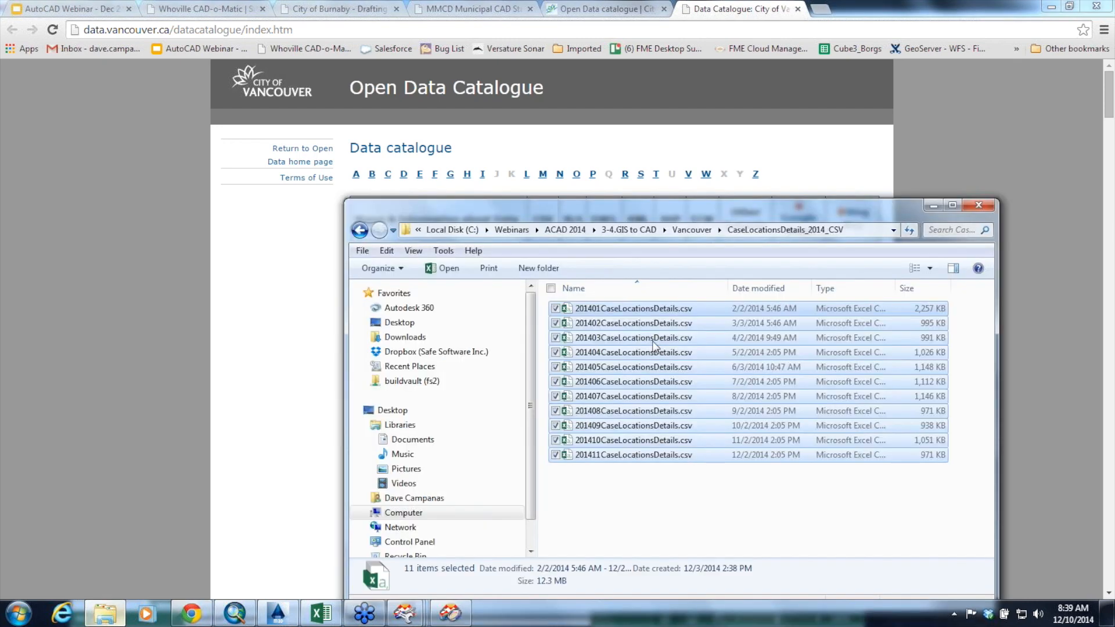
Go back to the 3-4.GIS to CAD folder and open Add Callouts.fmw in FME Workbench
left_click(691, 229)
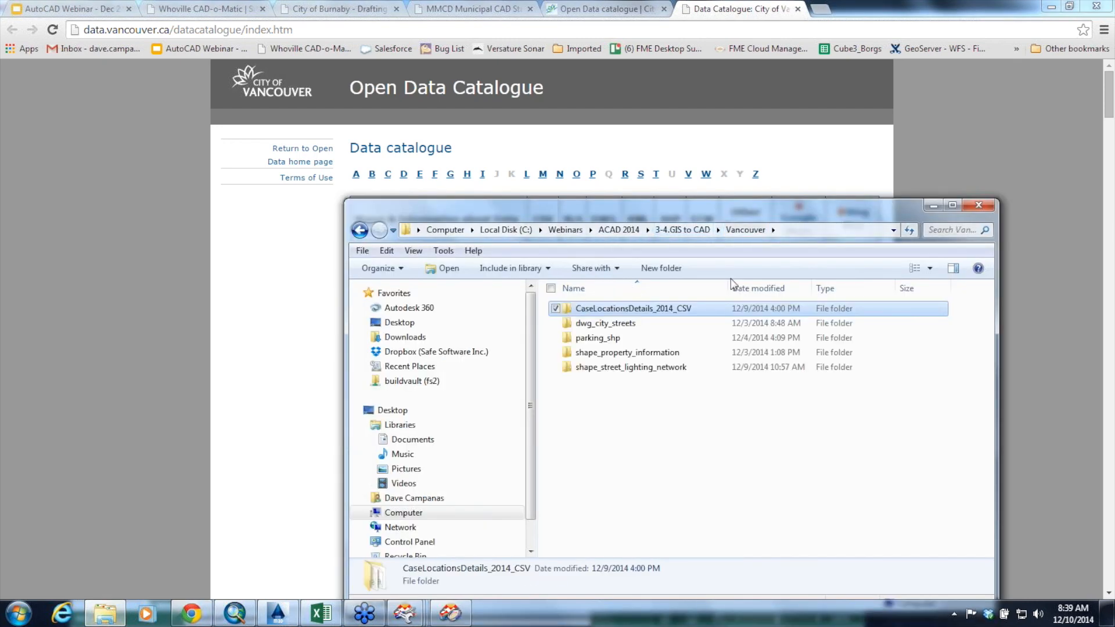
left_click(692, 230)
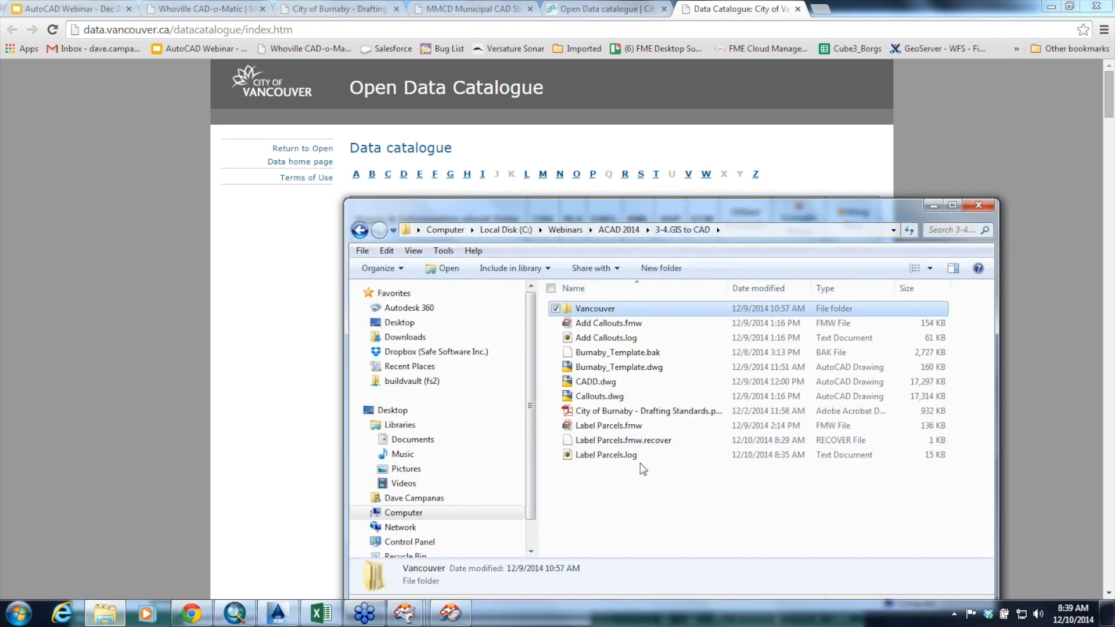
double_click(604, 324)
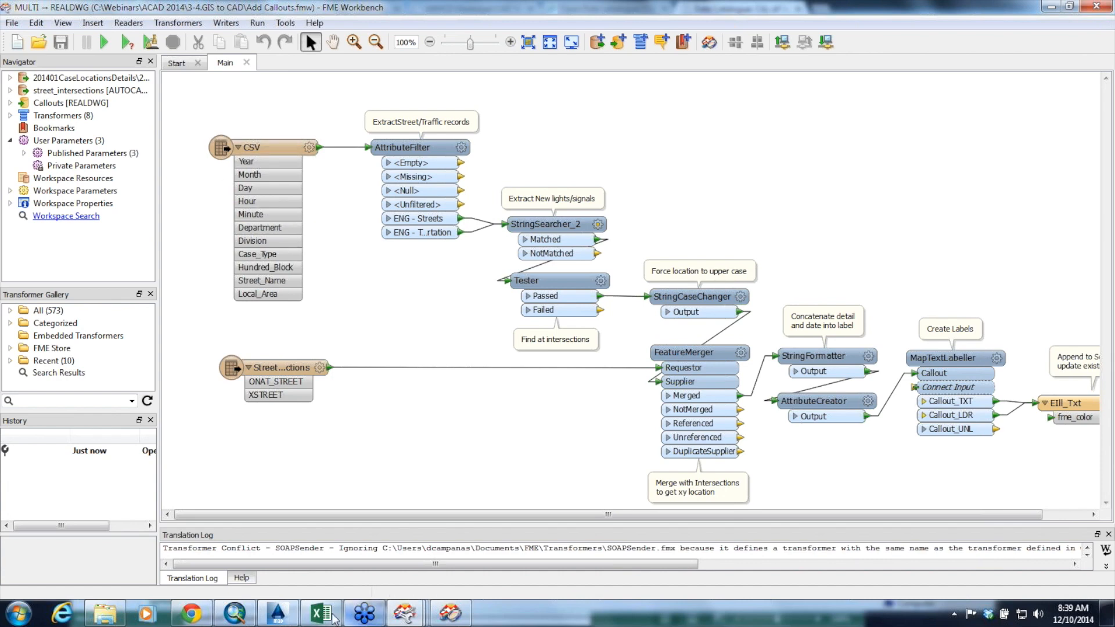
Open 201401CaseLocationsDetails.csv from the Vancouver case locations folder in Excel to view its records, then return to FME Workbench
left_click(105, 614)
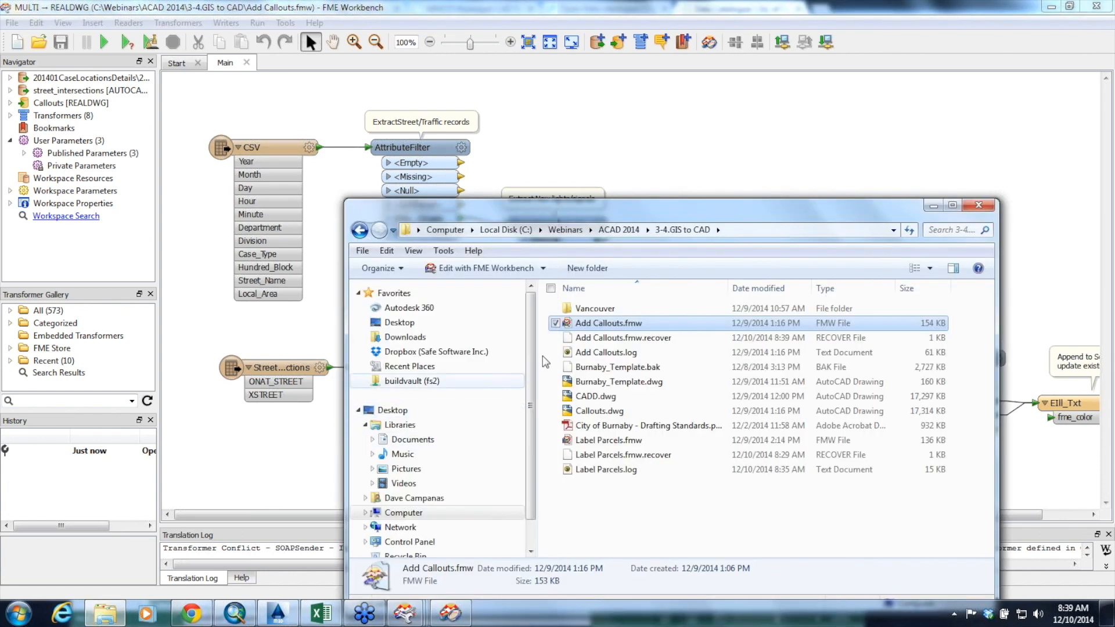
double_click(594, 309)
double_click(598, 309)
left_click(592, 312)
double_click(592, 311)
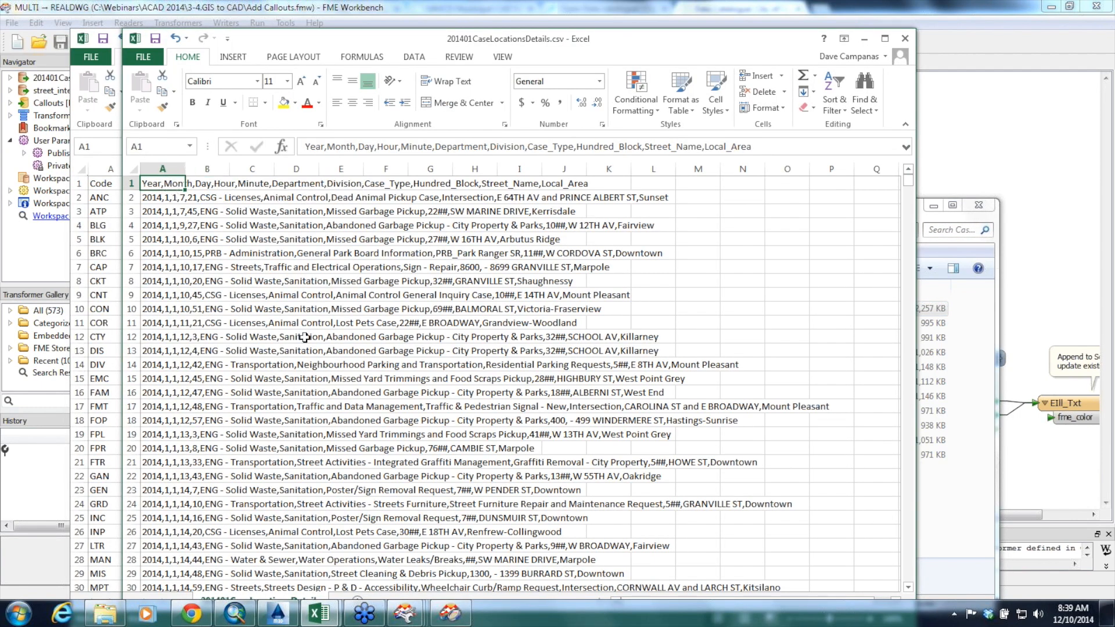
left_click(864, 39)
left_click(965, 92)
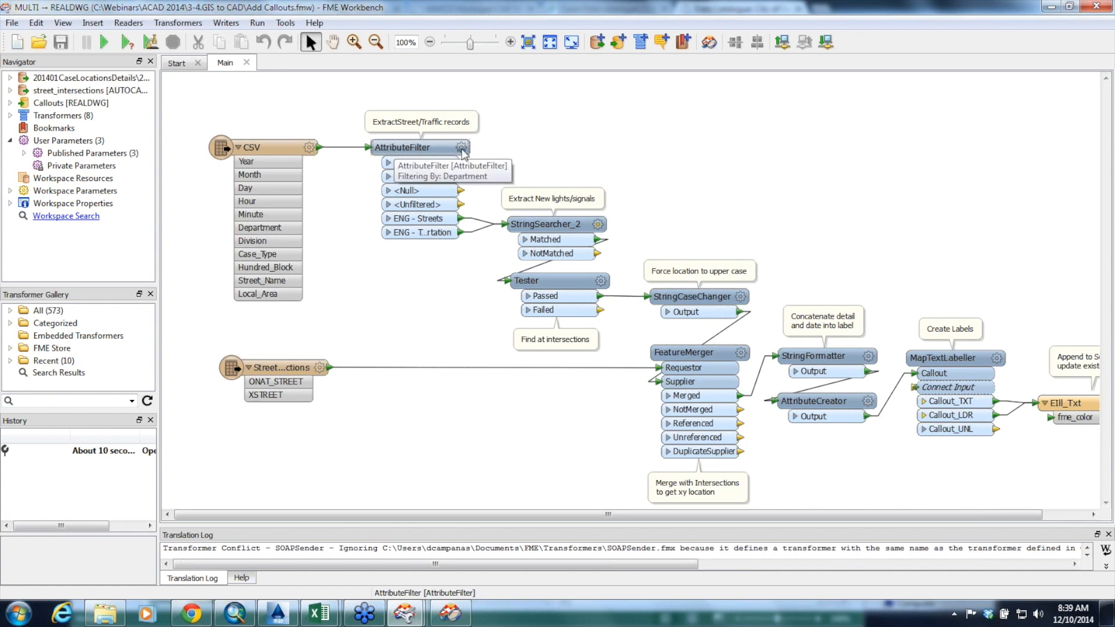
Review the AttributeFilter department values and the StringSearcher_2 search settings, leaving both unchanged
double_click(398, 148)
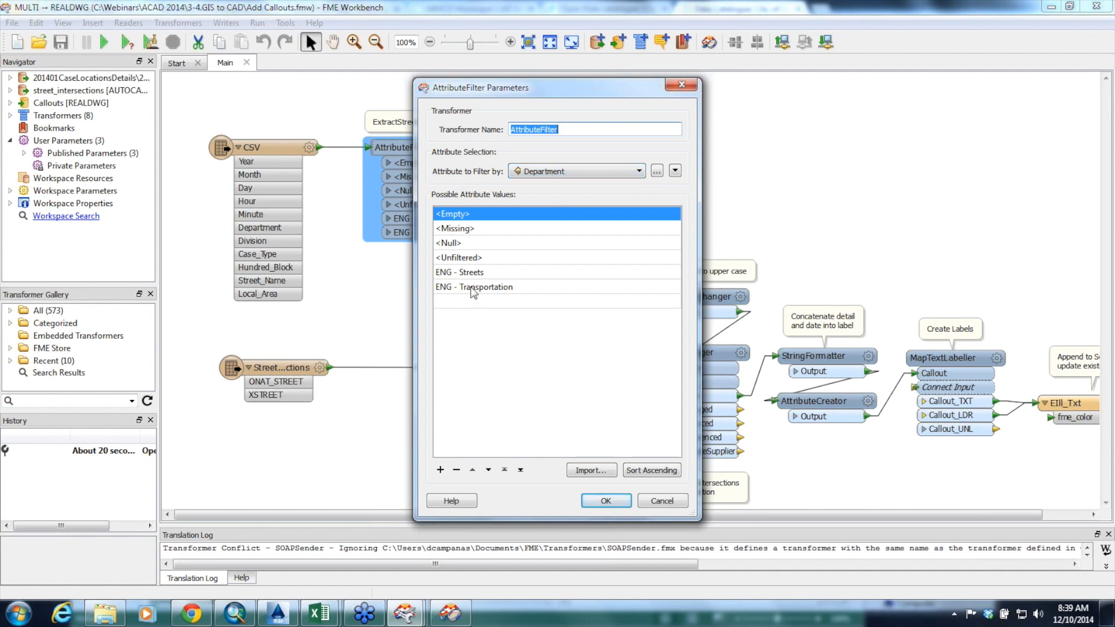
left_click(606, 501)
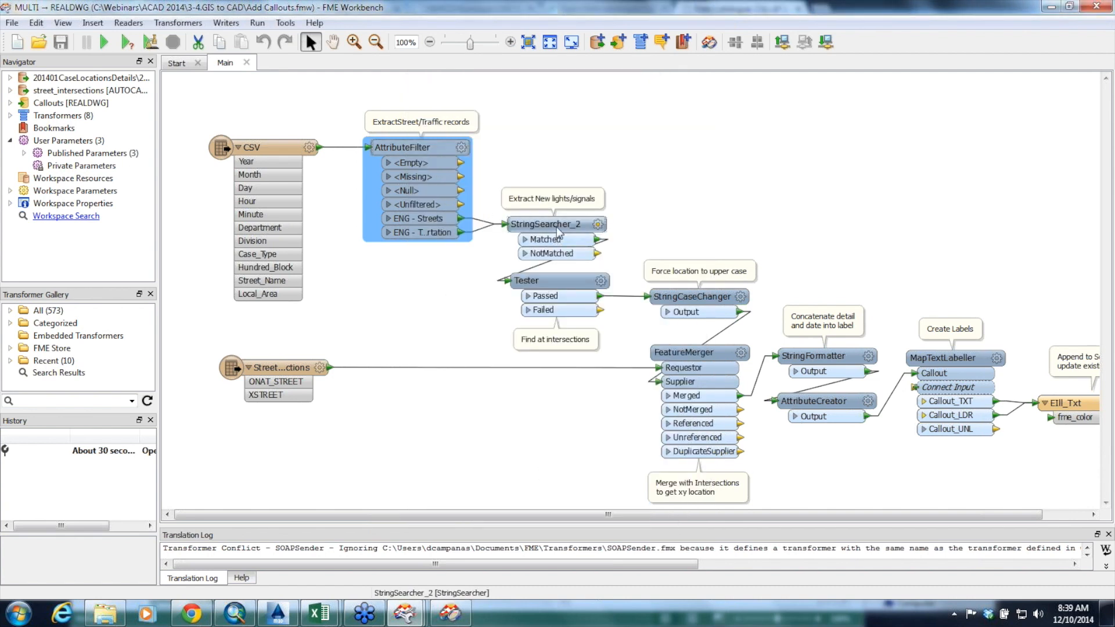
mouse_move(581, 231)
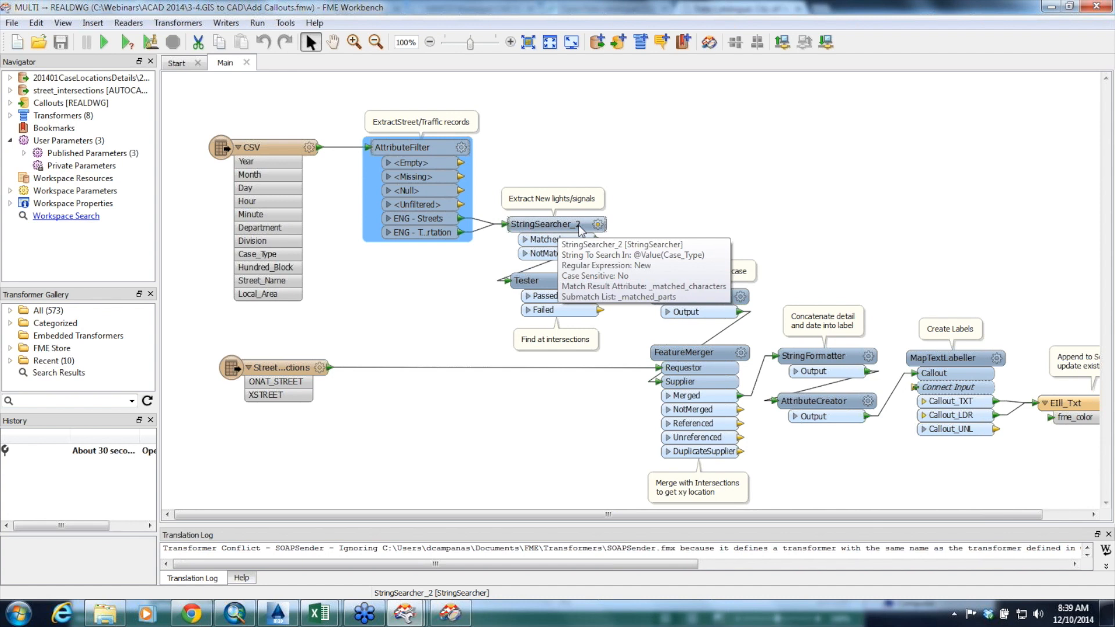
double_click(580, 230)
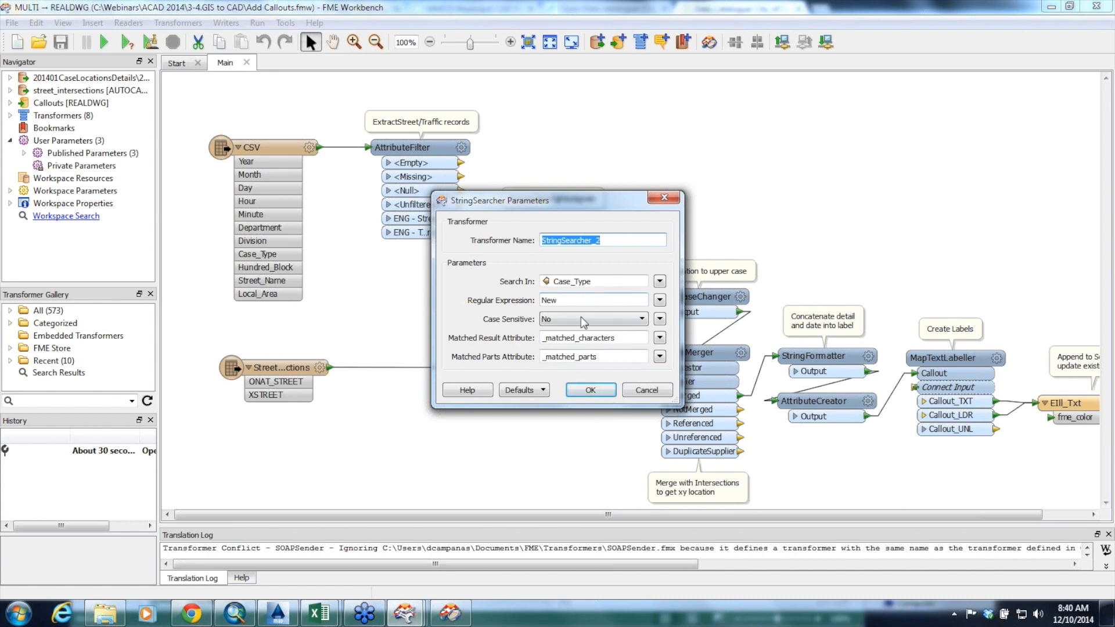
left_click(639, 390)
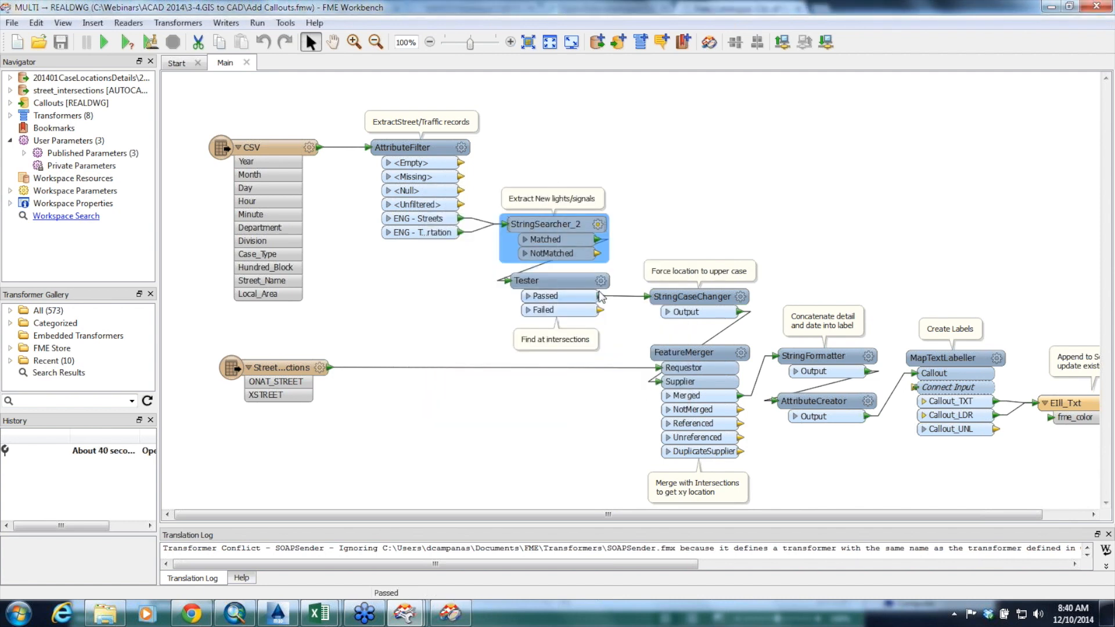
Review the Tester's test clause and cancel, then examine the FeatureMerger and StringCaseChanger summaries and the street intersections reader
left_click(602, 281)
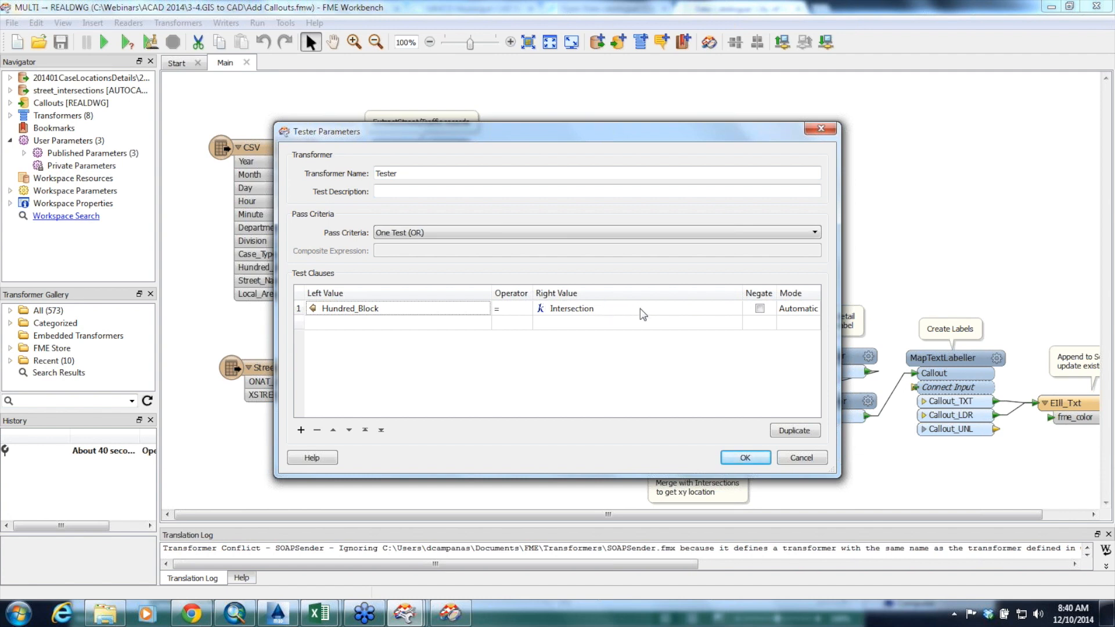
left_click(804, 458)
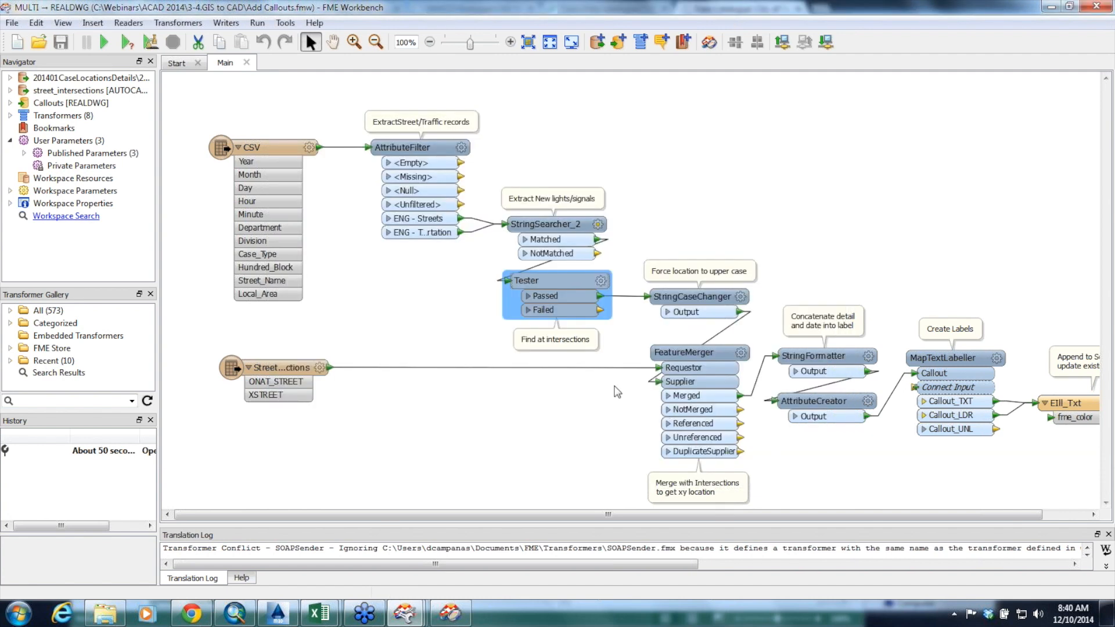
mouse_move(692, 364)
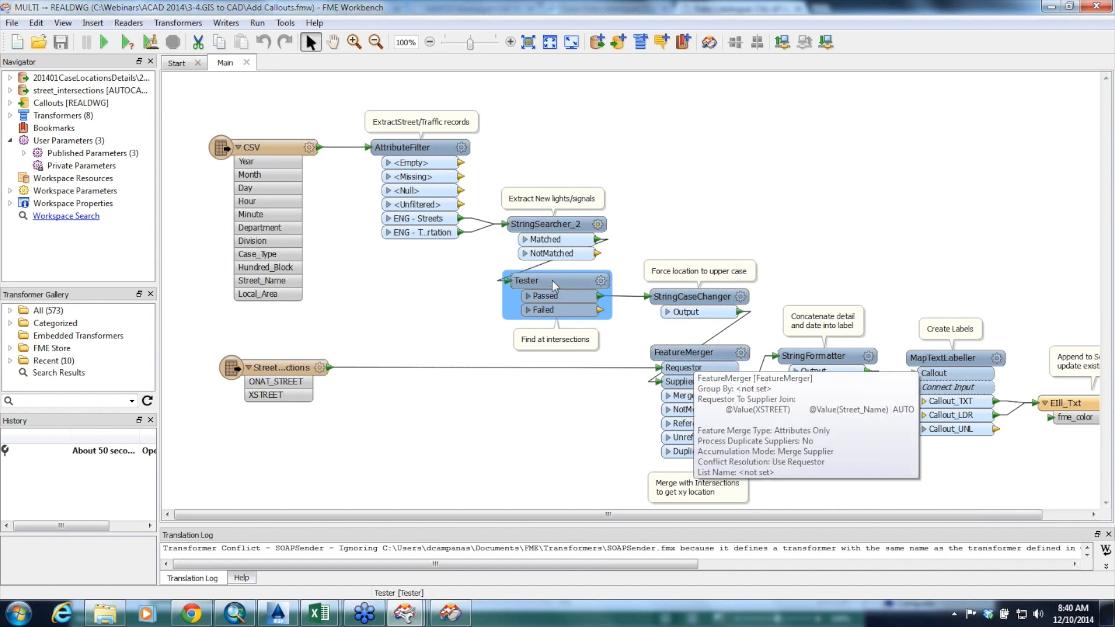
mouse_move(686, 302)
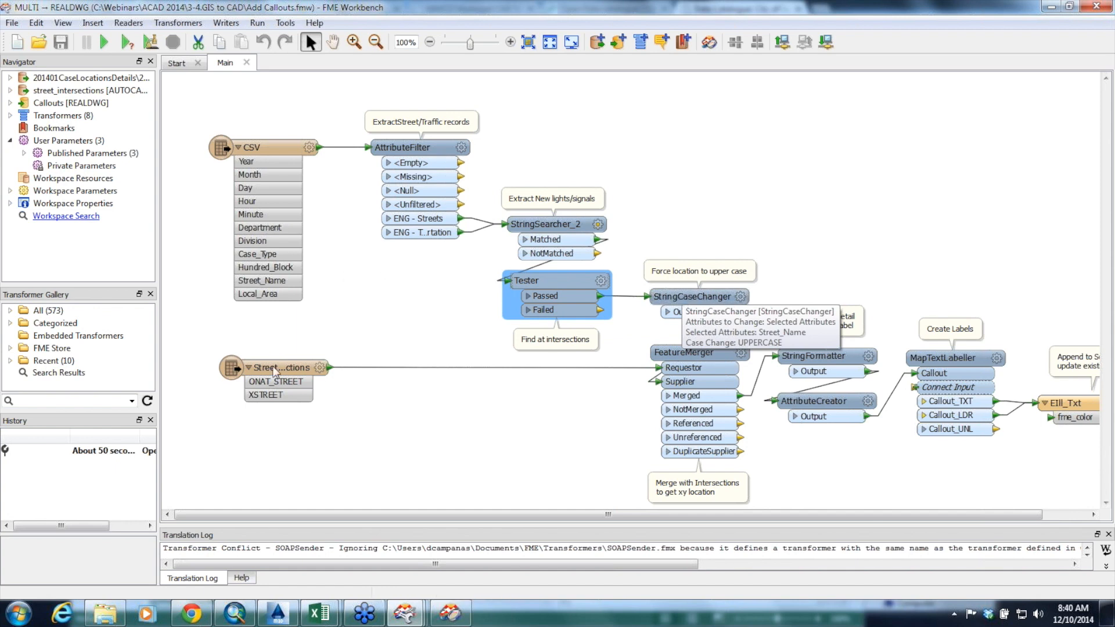
mouse_move(274, 374)
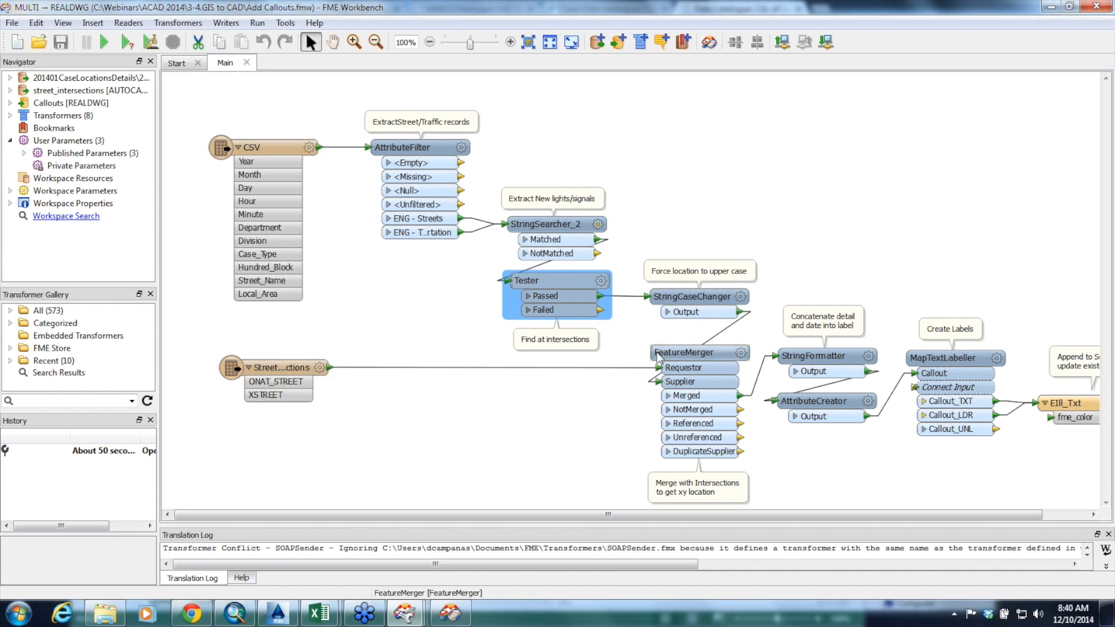
Review the FeatureMerger parameters, widening the Supplier column to read the XSTREET to Street_Name join, and close them unchanged
mouse_move(652, 357)
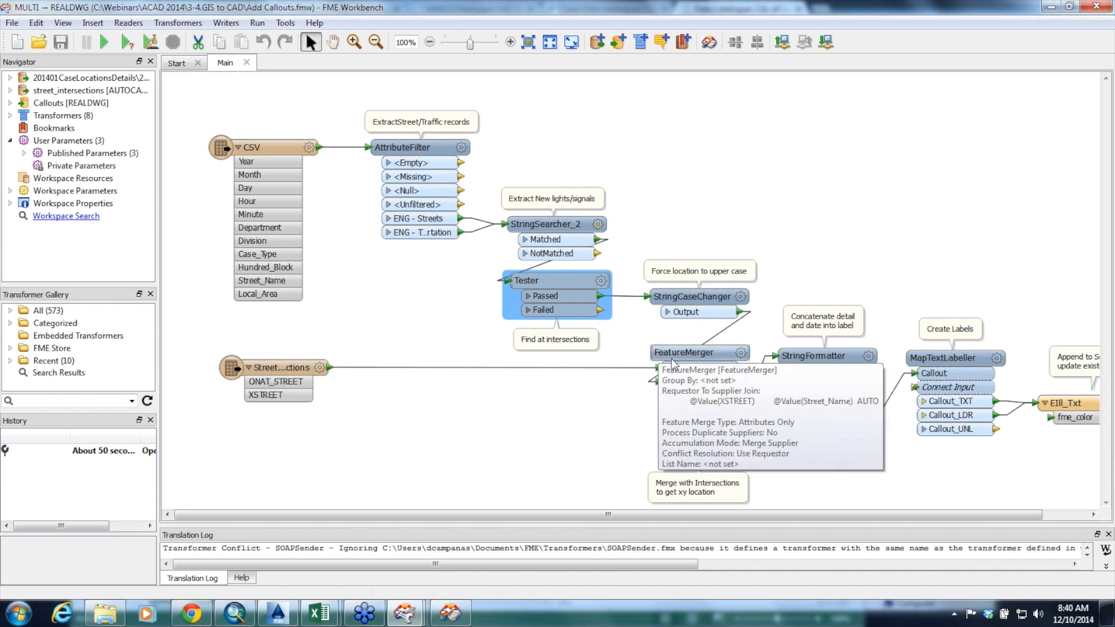
left_click(741, 354)
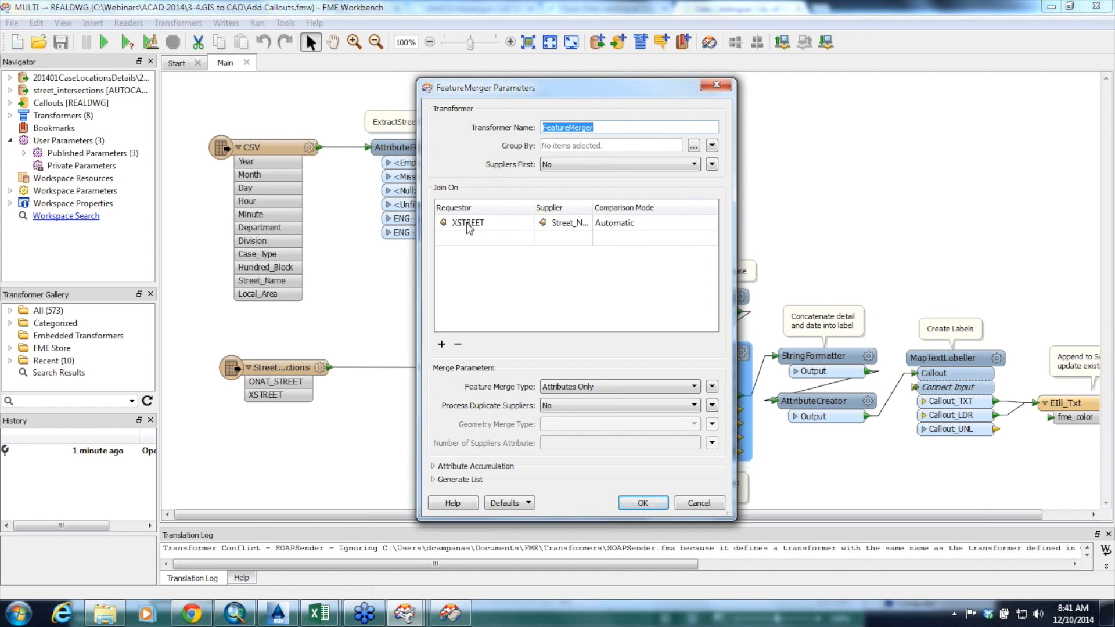
left_click_drag(592, 206, 626, 207)
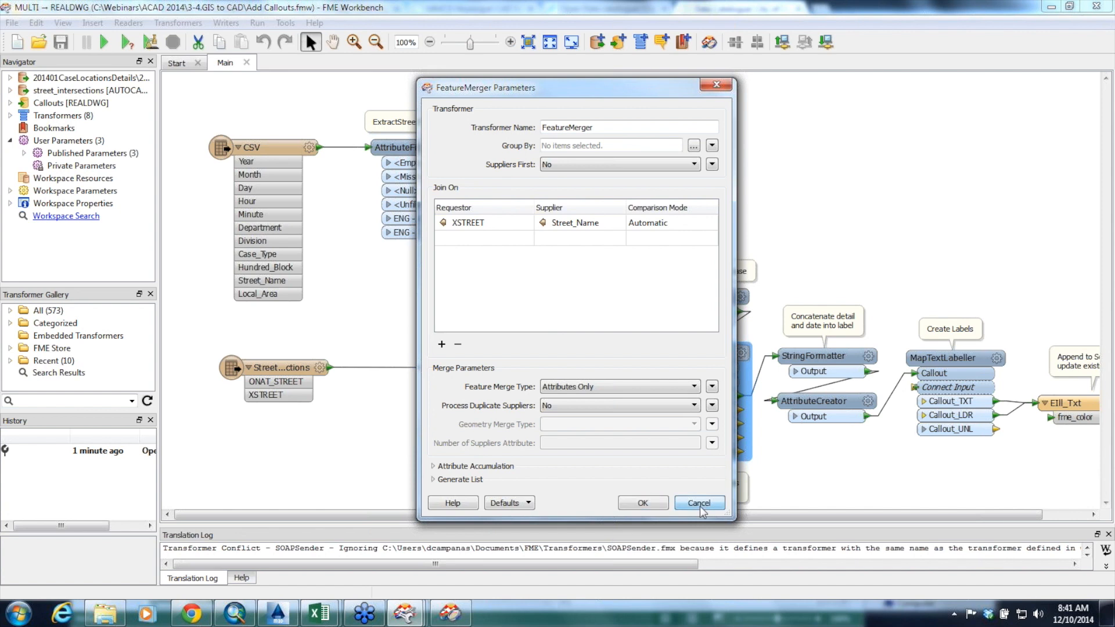
left_click(643, 503)
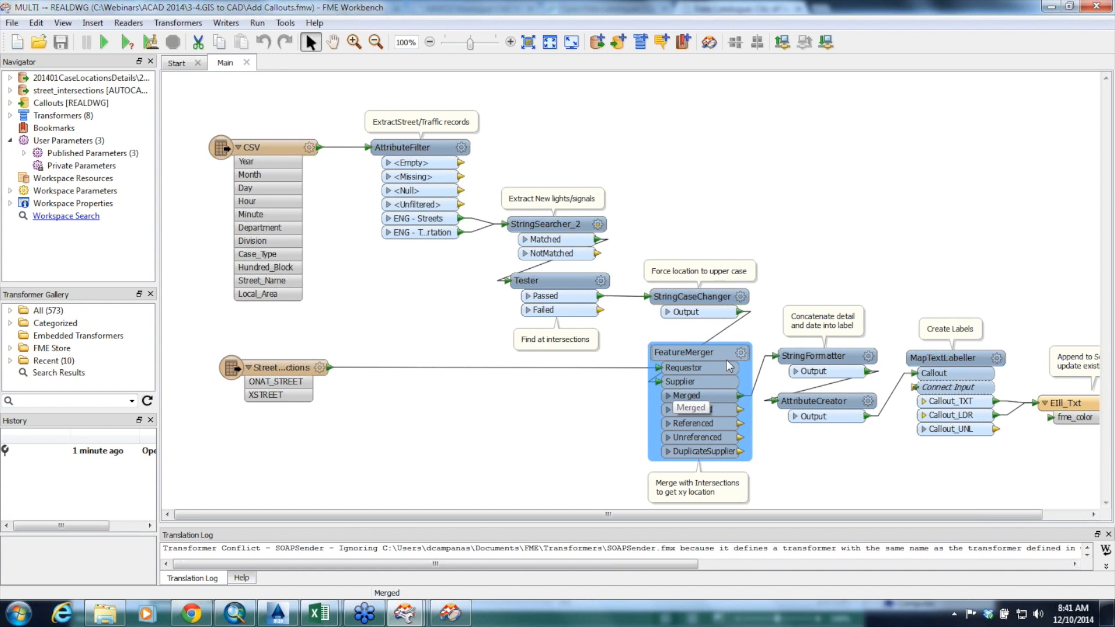
Review the StringFormatter's selected attributes and format string, and cancel without changing anything
left_click(871, 358)
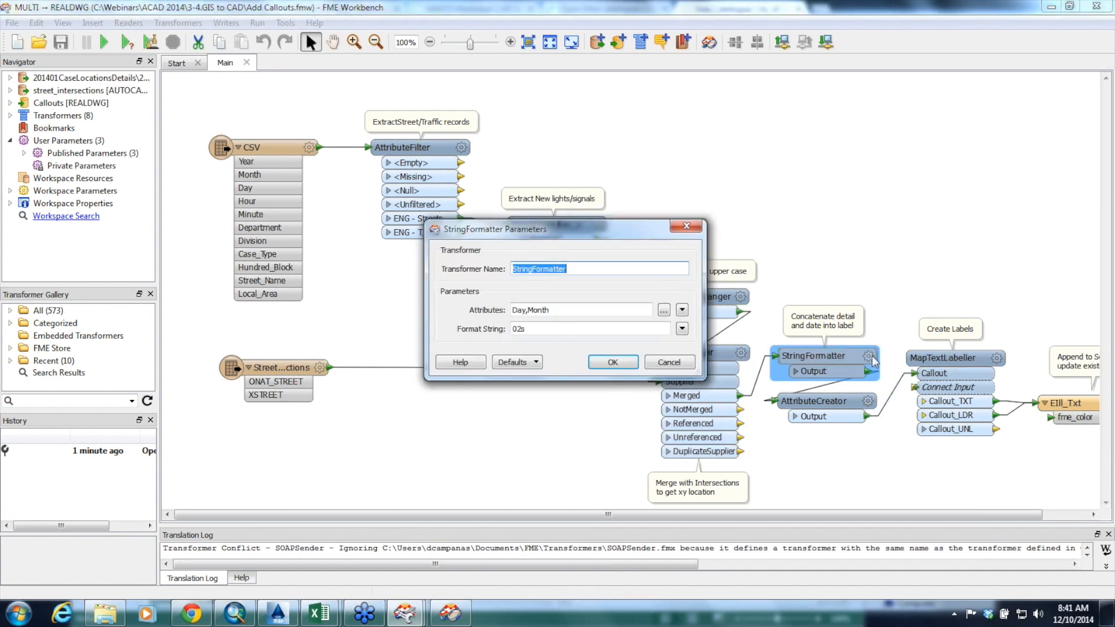
left_click(664, 310)
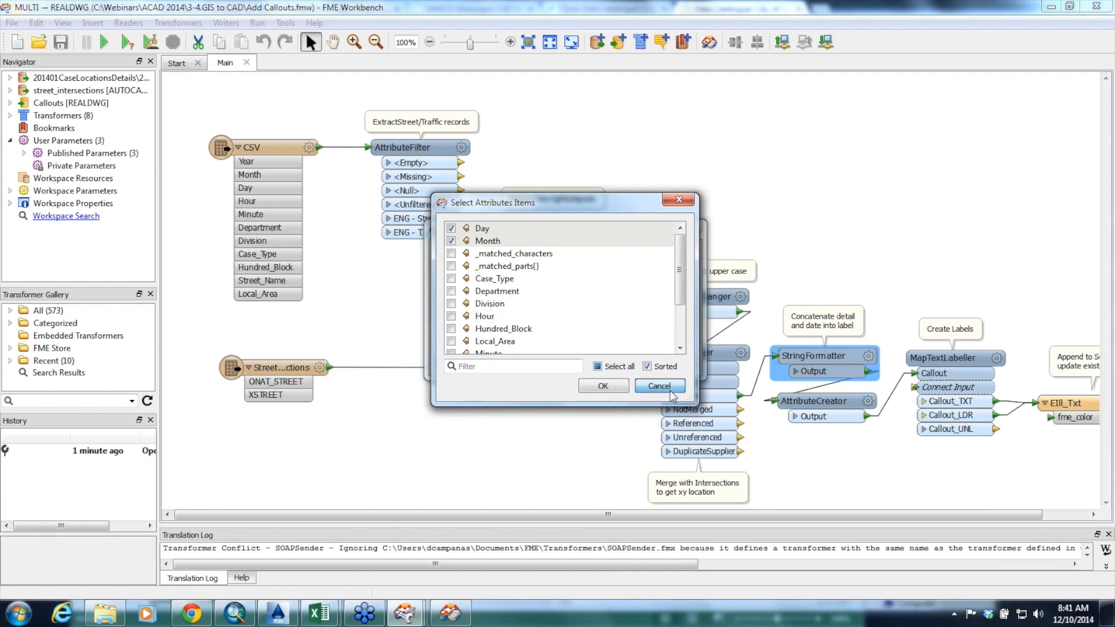
left_click(672, 395)
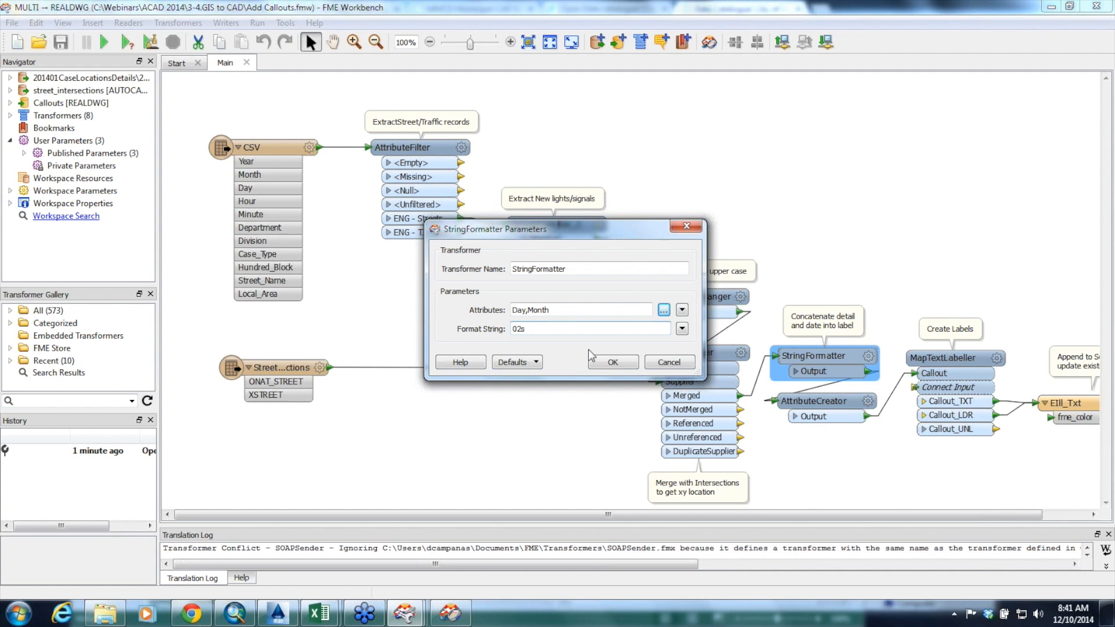
left_click(668, 363)
Review the AttributeCreator's Label value expression and the MapTextLabeller parameters, leaving both unchanged
double_click(813, 401)
left_click(827, 202)
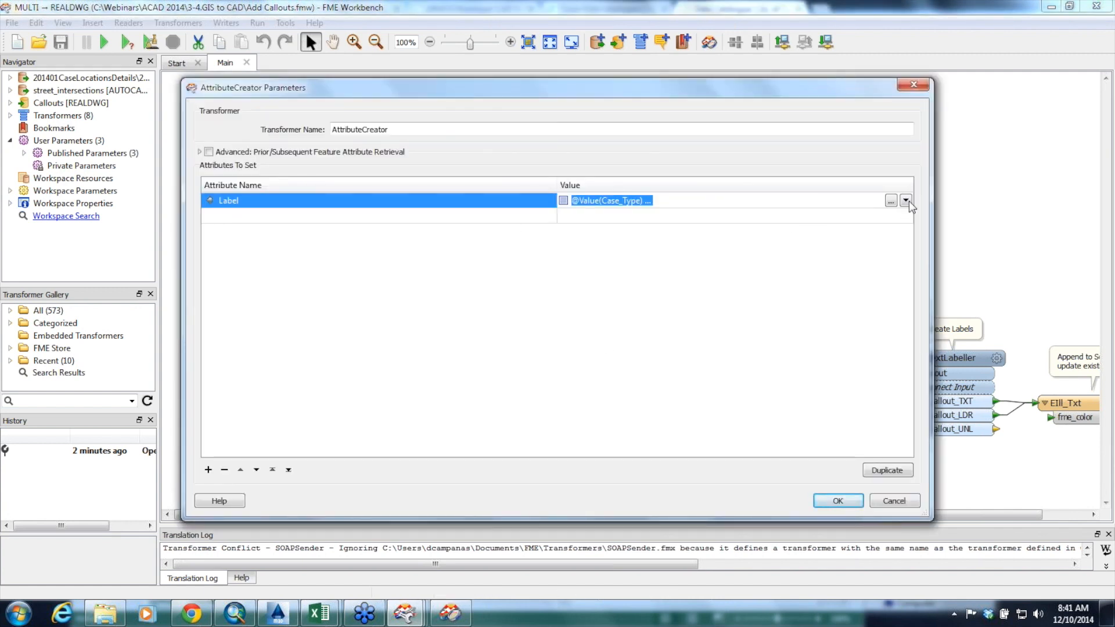
left_click(893, 201)
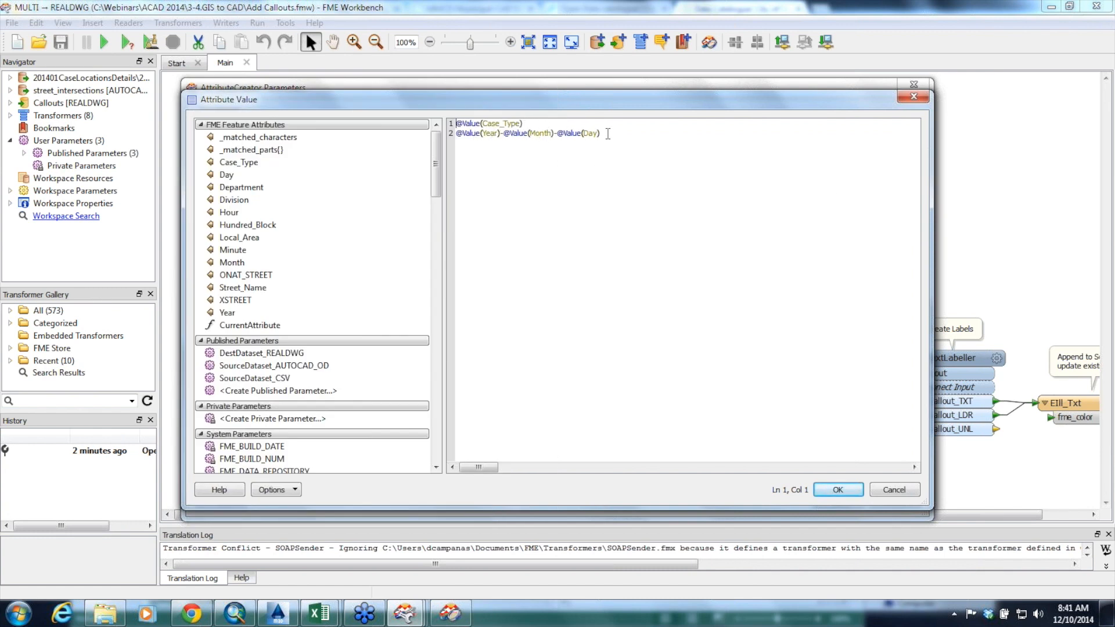
left_click(883, 490)
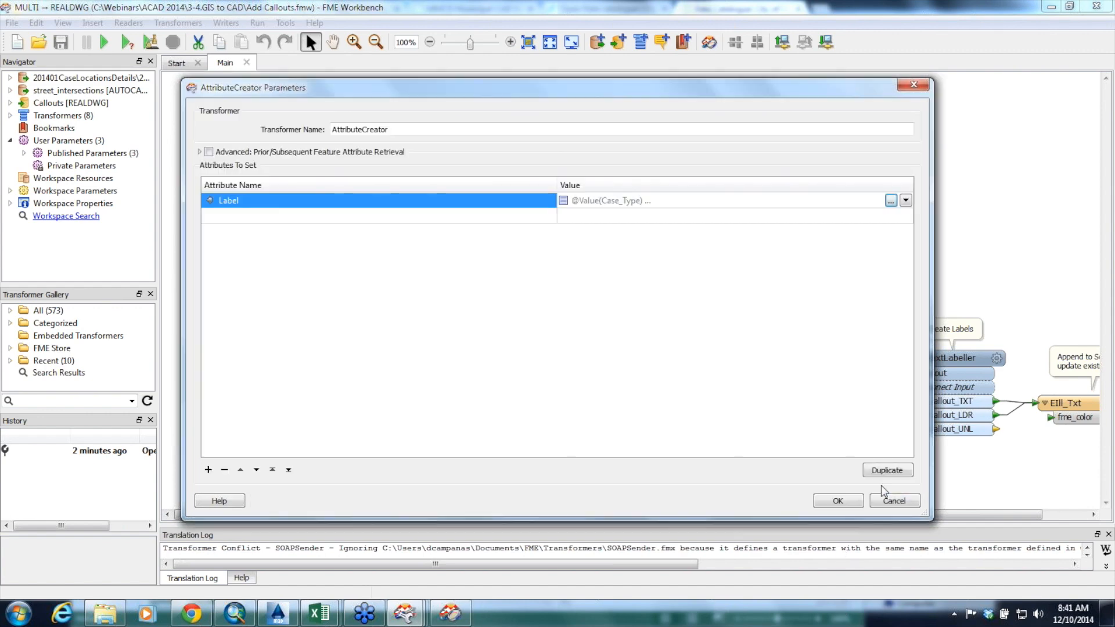
left_click(900, 501)
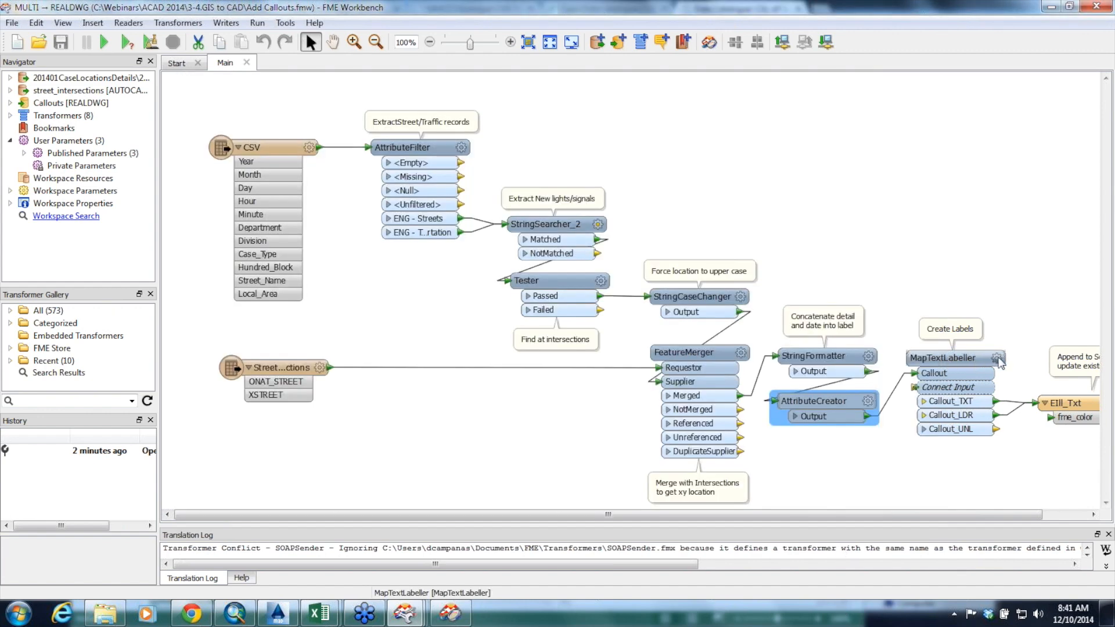
left_click(998, 359)
left_click(671, 465)
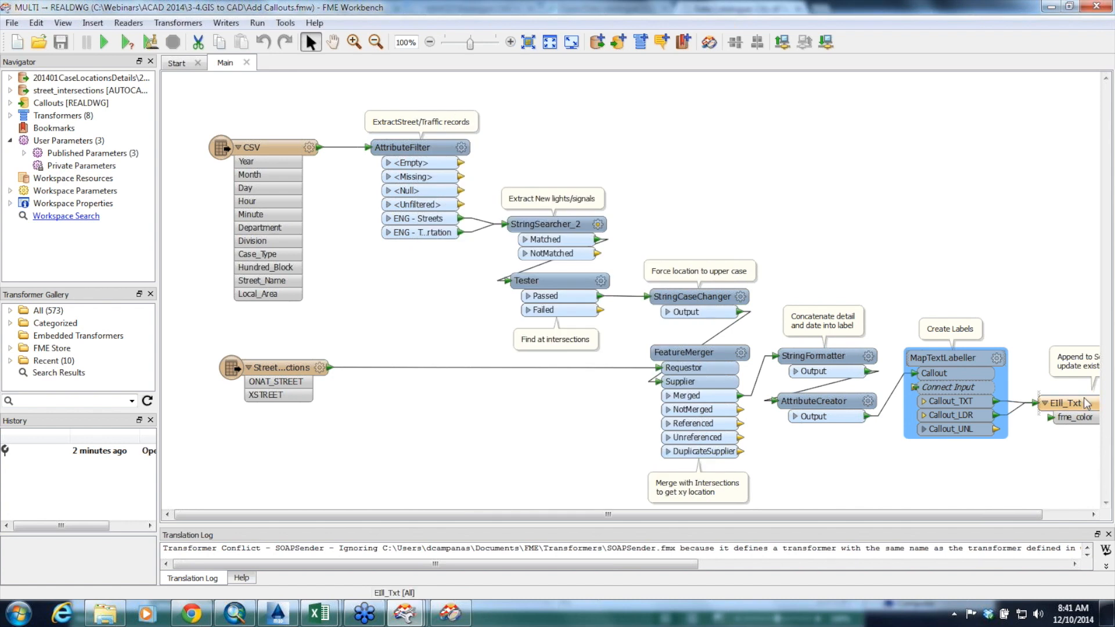
Expand the Callouts REALDWG writer's parameters and widen the Navigator to examine the template file and the Append Data to Template File setting
left_click_drag(882, 521, 1017, 523)
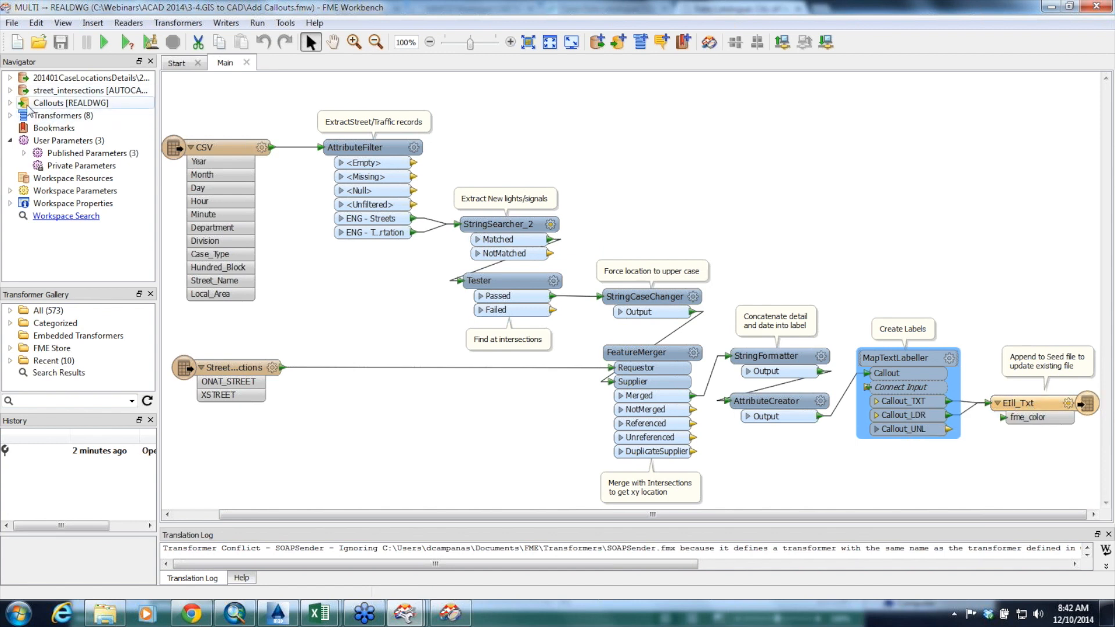
left_click(9, 103)
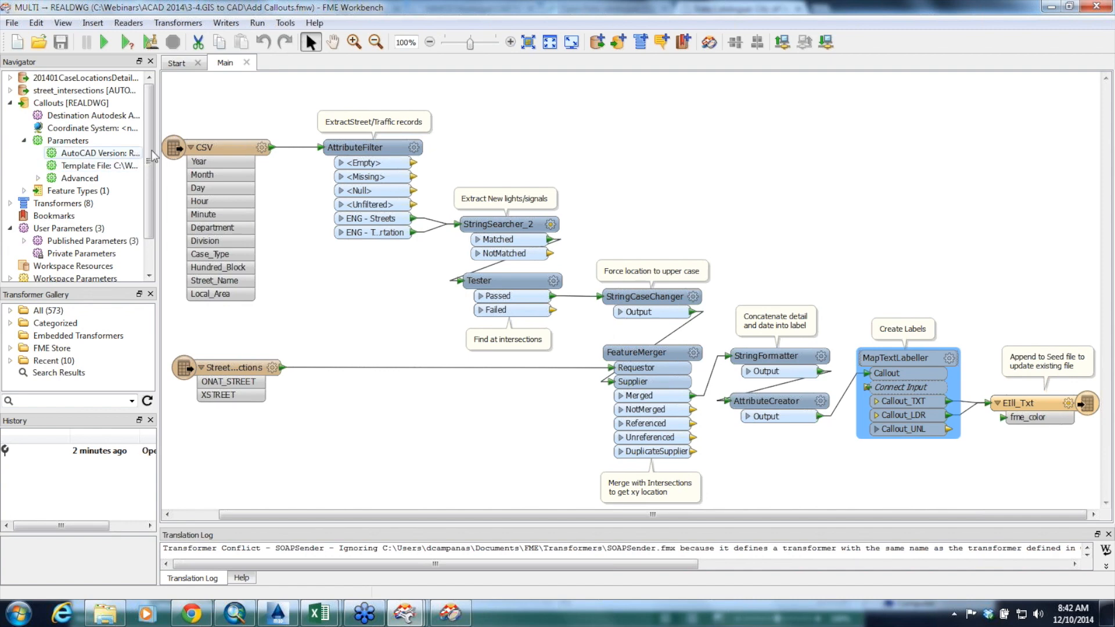
left_click_drag(156, 157, 272, 173)
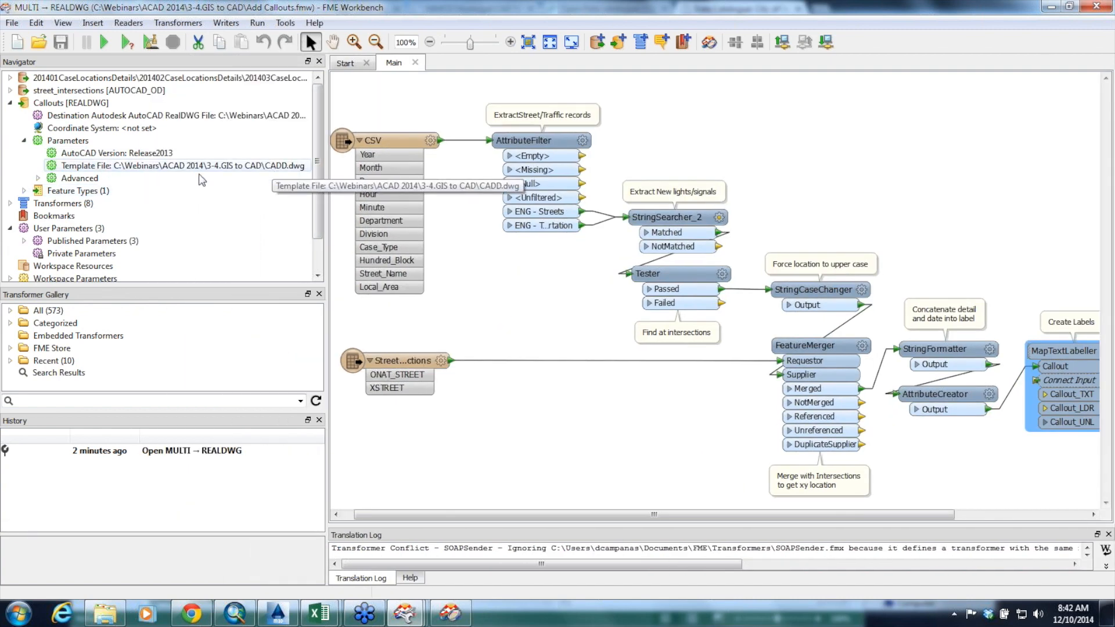
left_click(37, 178)
scroll(174, 215, "down", 2)
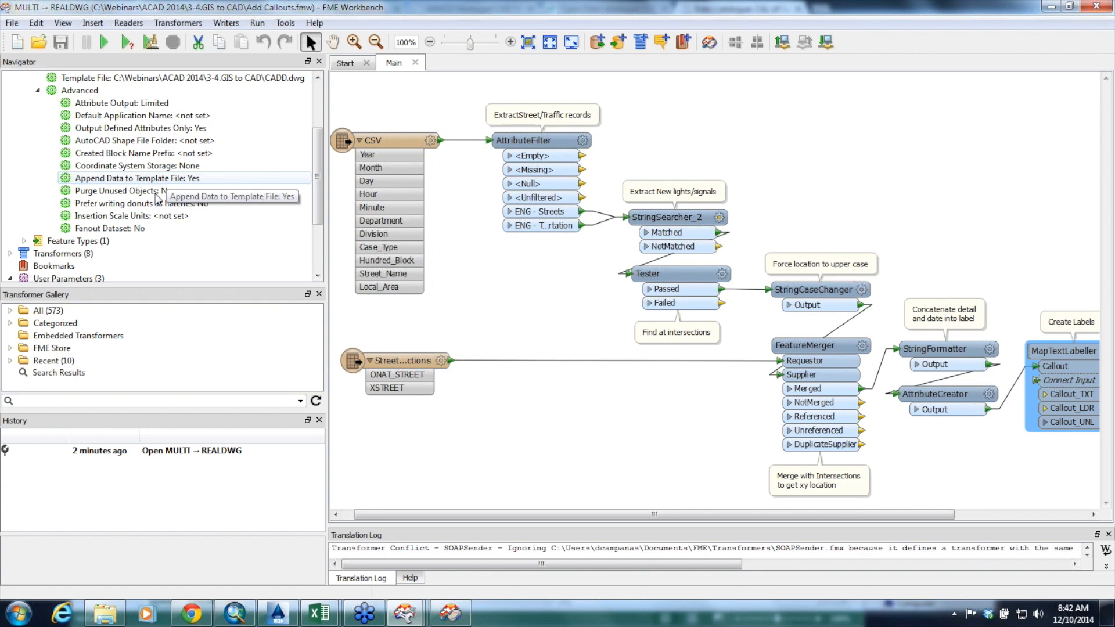
left_click_drag(708, 514, 840, 496)
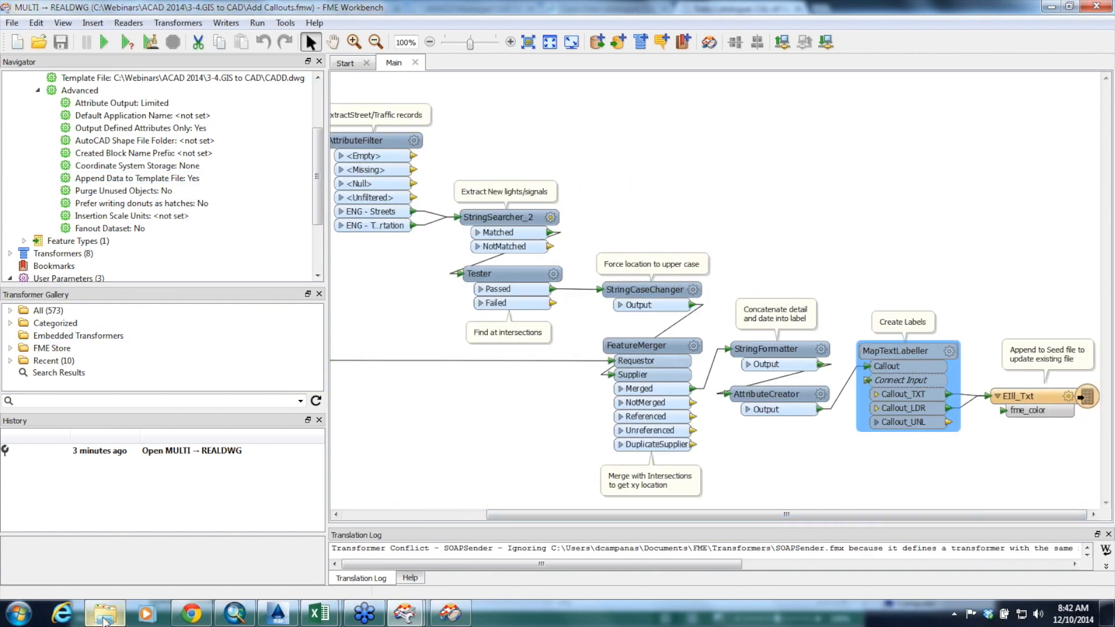
Go back to the 3-4.GIS to CAD folder and open Callouts.dwg in AutoCAD Map 3D
left_click(105, 614)
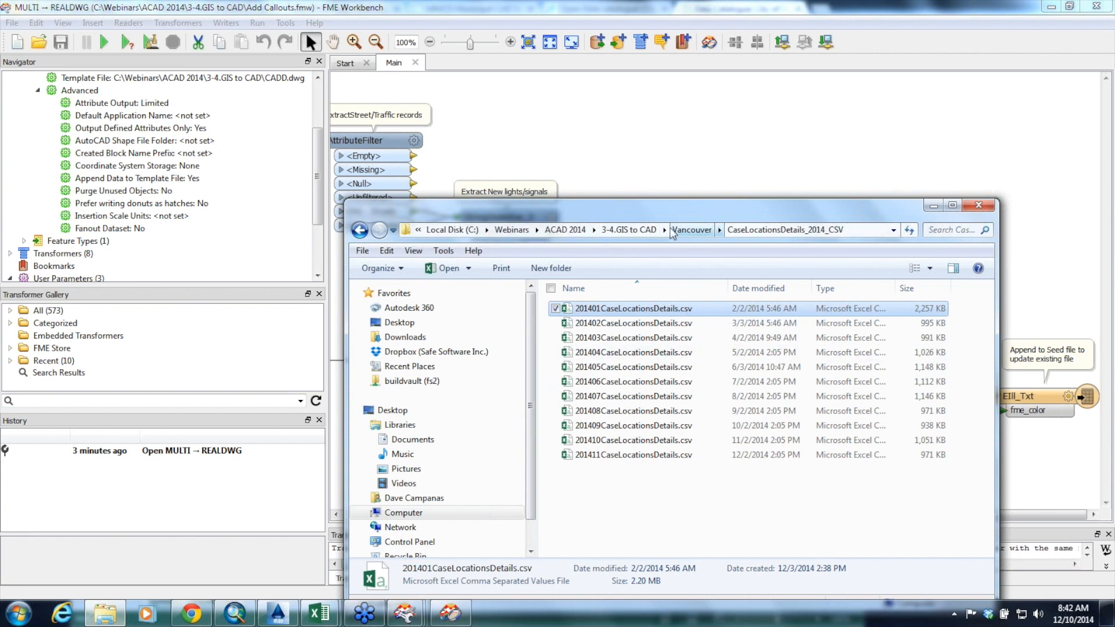
left_click(632, 230)
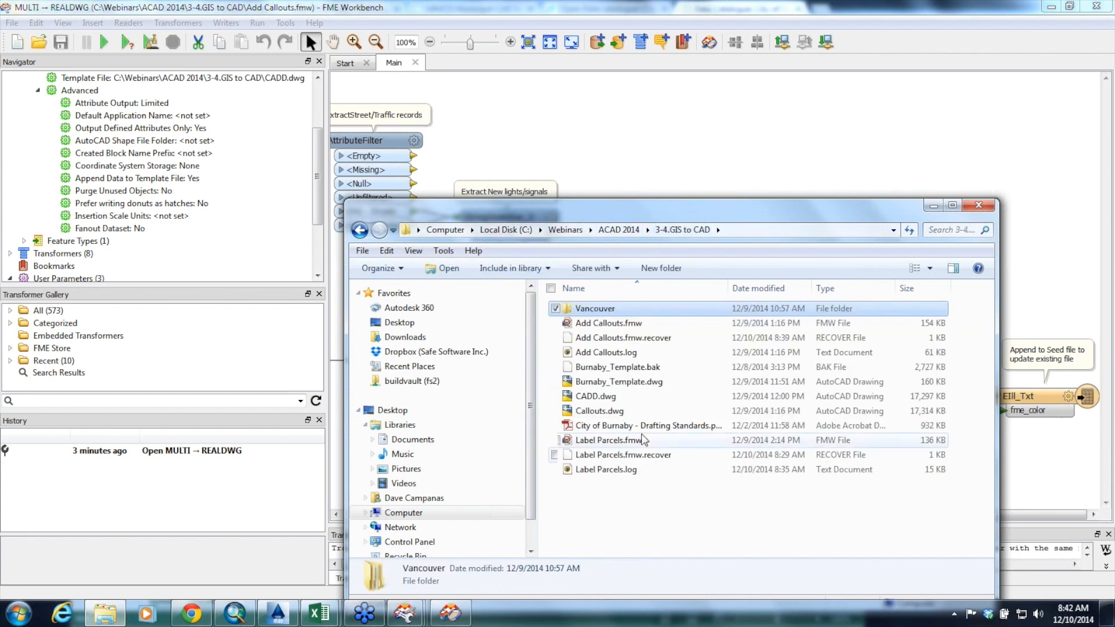
left_click(618, 412)
double_click(619, 412)
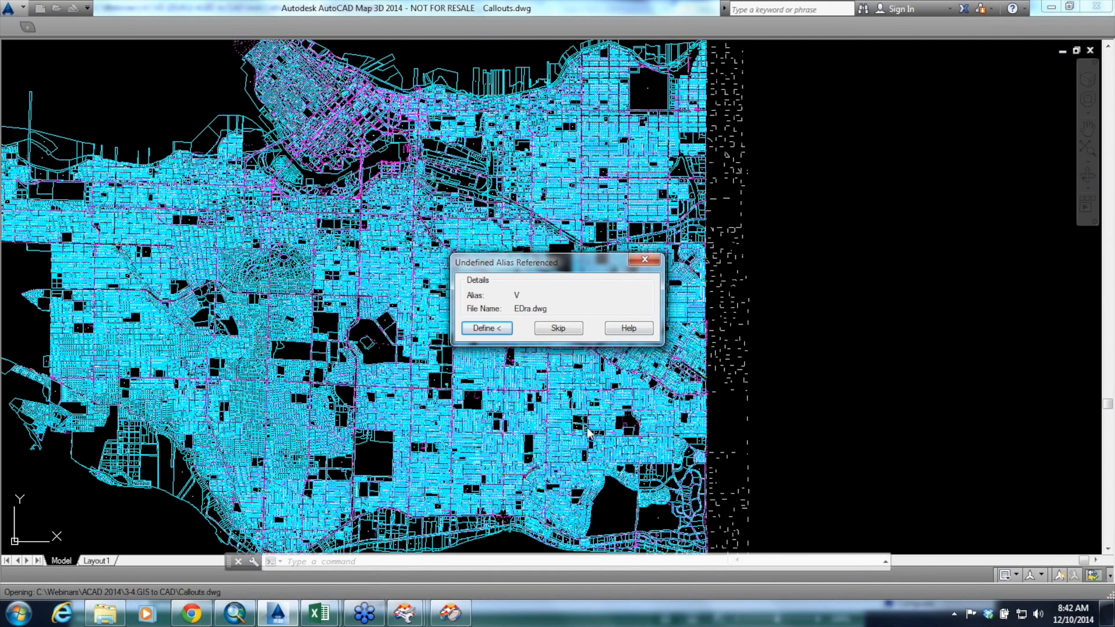
Skip every undefined alias reference while Callouts.dwg loads
left_click(553, 329)
left_click(554, 328)
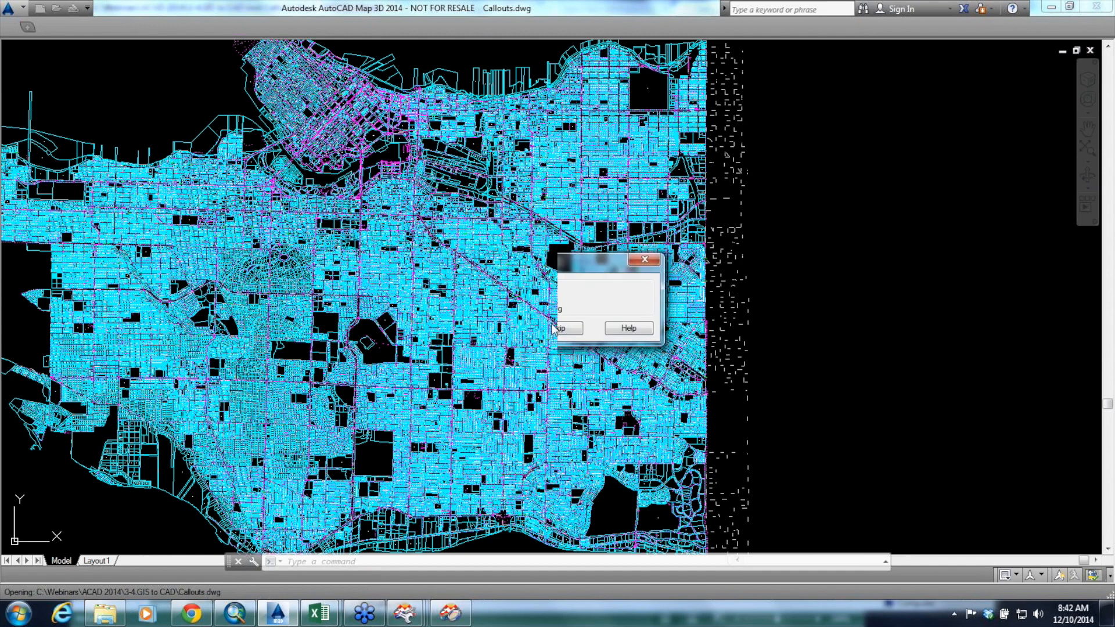
left_click(555, 329)
left_click(554, 330)
left_click(555, 331)
left_click(555, 330)
left_click(555, 330)
left_click(555, 331)
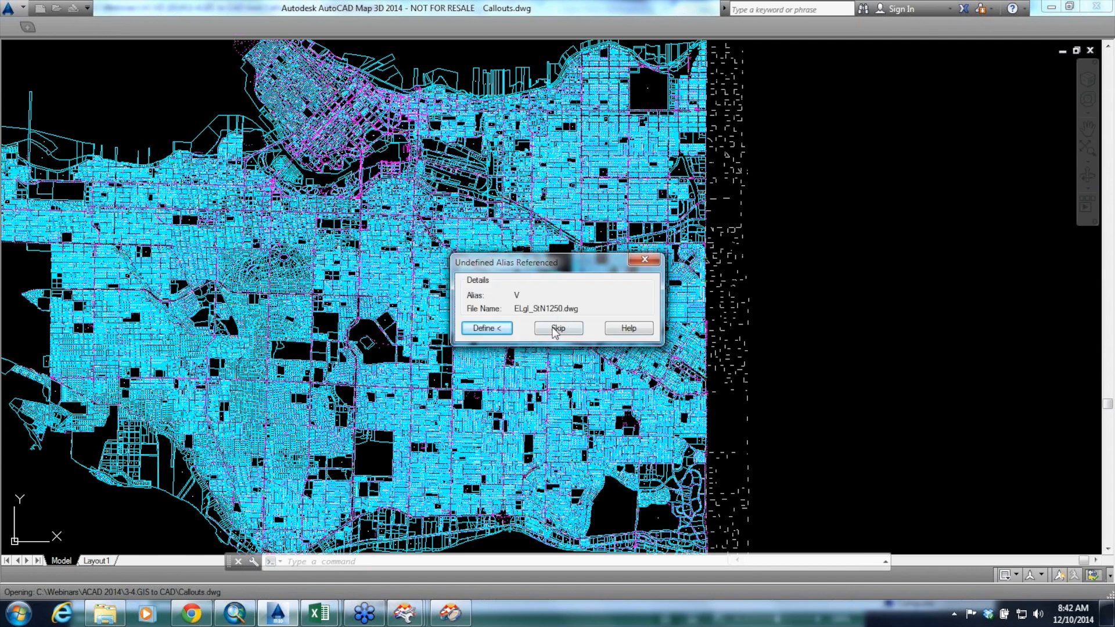
left_click(556, 331)
left_click(556, 330)
left_click(555, 330)
left_click(555, 331)
left_click(556, 332)
left_click(556, 331)
left_click(556, 331)
left_click(556, 331)
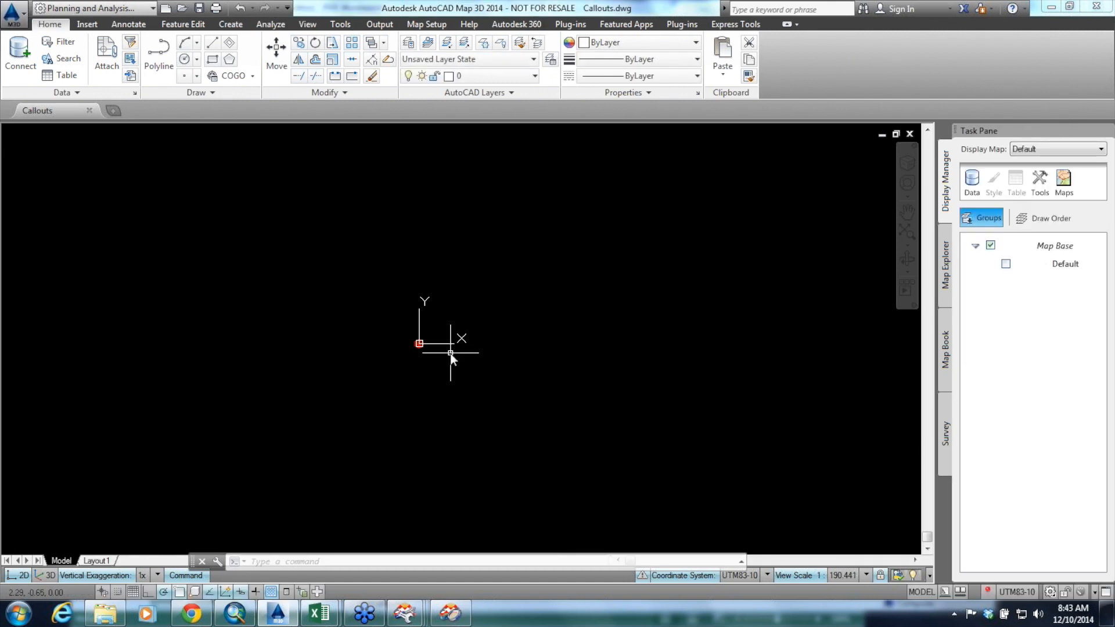
Zoom to the drawing extents, inspect the green callout at Victoria Drive and E 32nd Av up close, and close the Callouts drawing
type("zoom")
key("Return")
type("e")
key("Return")
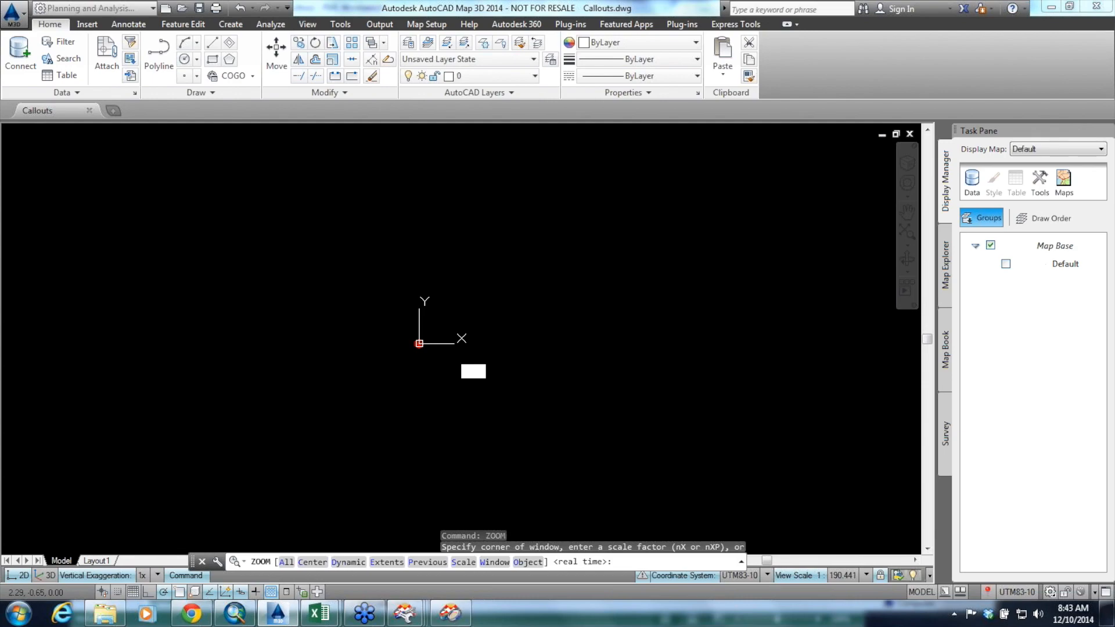
type("e")
key("Return")
scroll(627, 383, "up", 4)
scroll(407, 511, "up", 10)
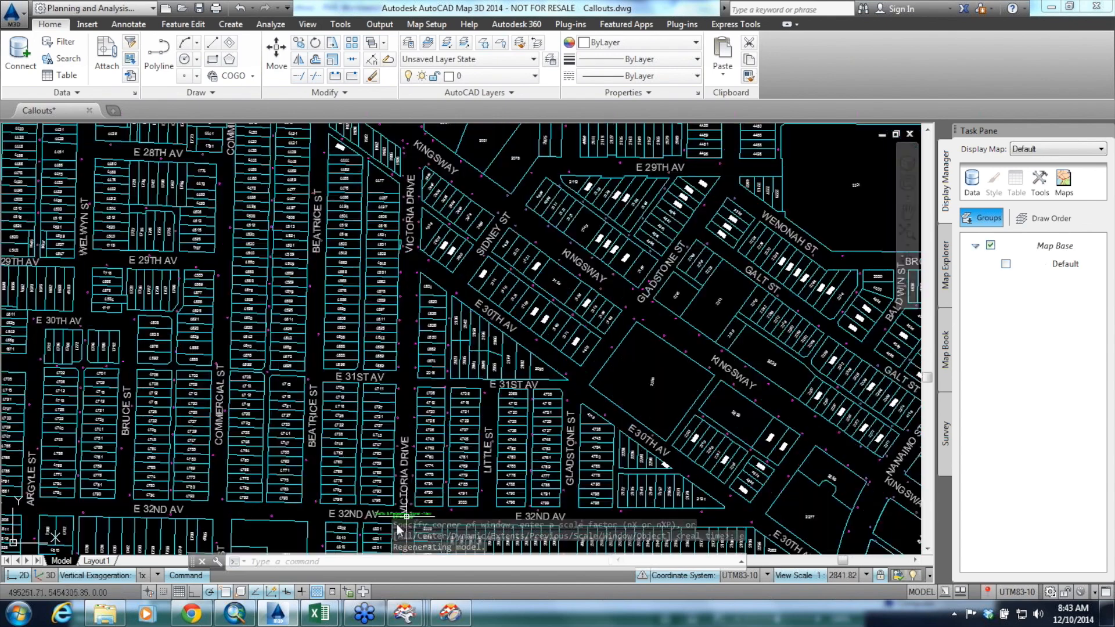
scroll(406, 515, "up", 10)
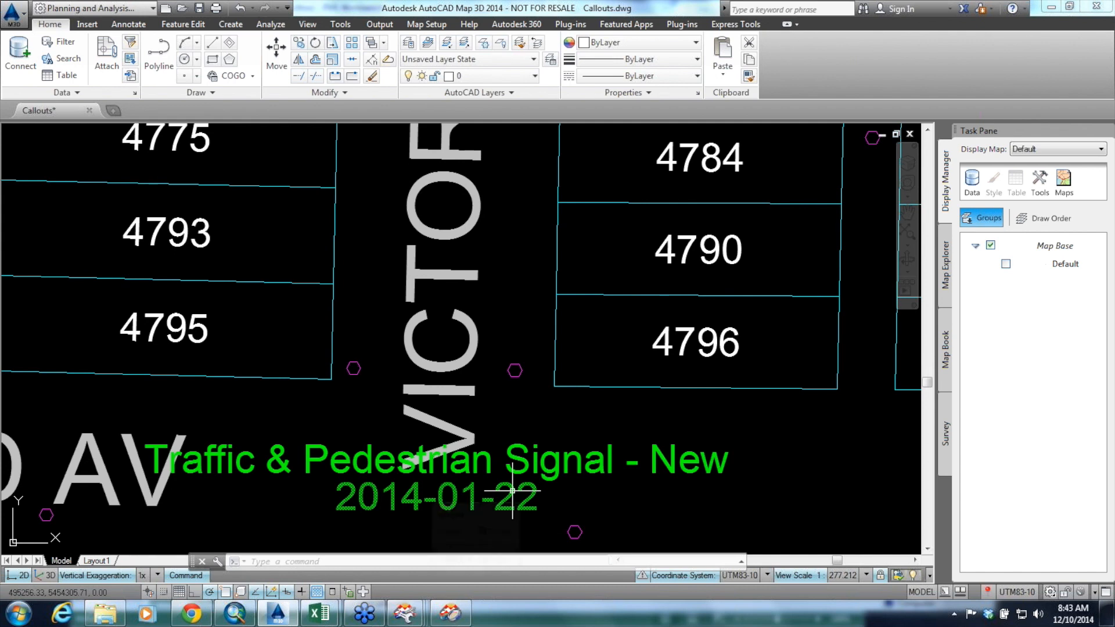
mouse_move(513, 491)
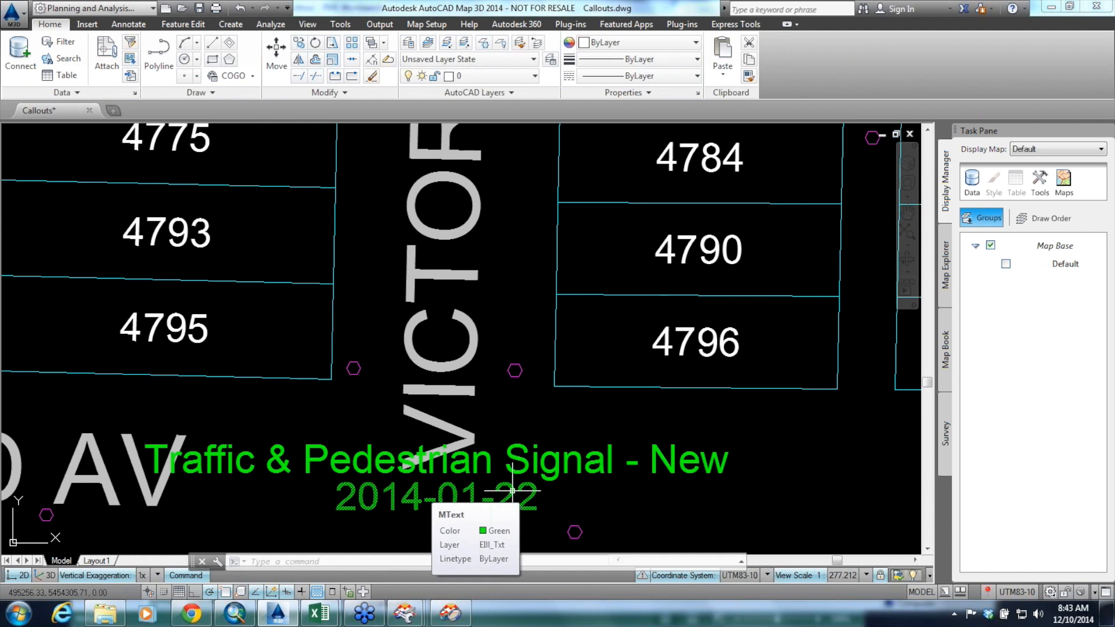
left_click(89, 110)
left_click(611, 339)
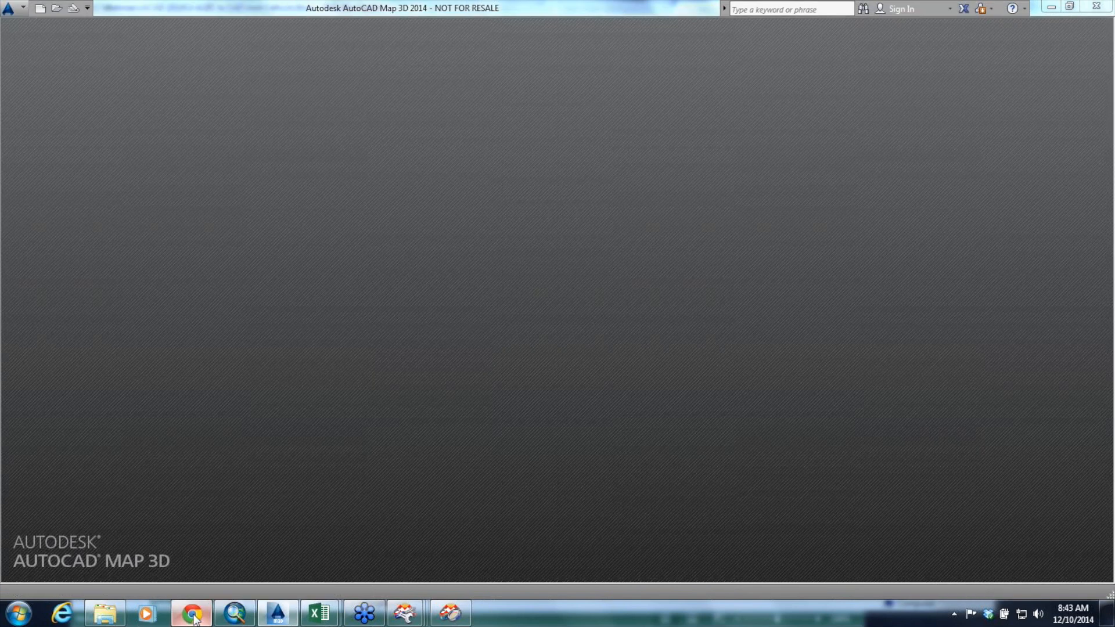
Switch to the AutoCAD Webinar - Dec 2014 slides in Chrome, present from slide 16 through slide 20, and exit the slideshow
left_click(194, 617)
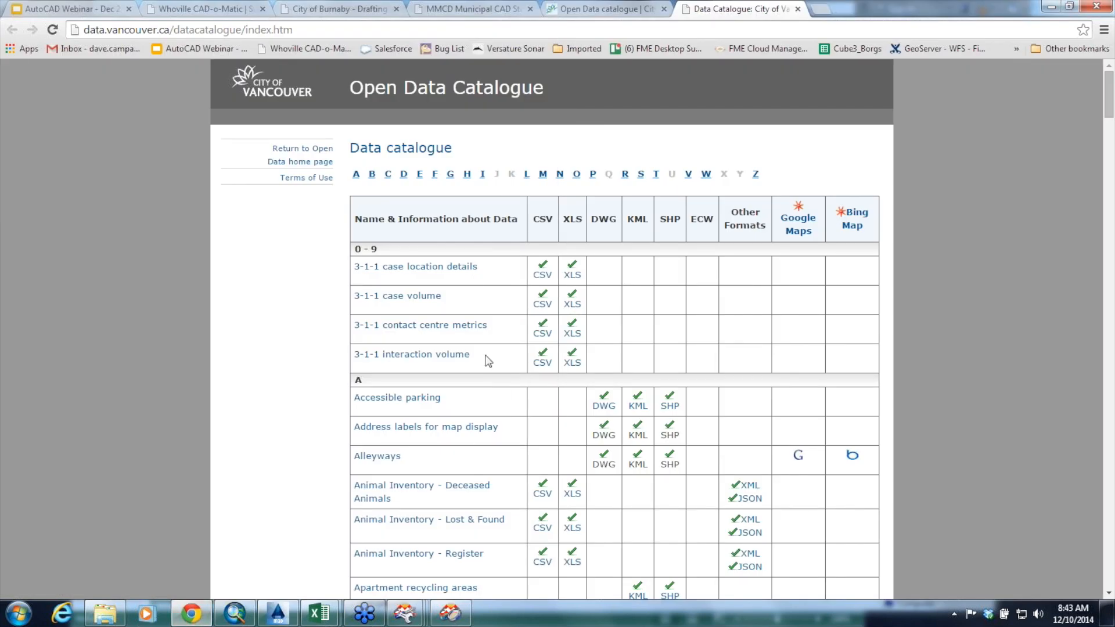
left_click(107, 11)
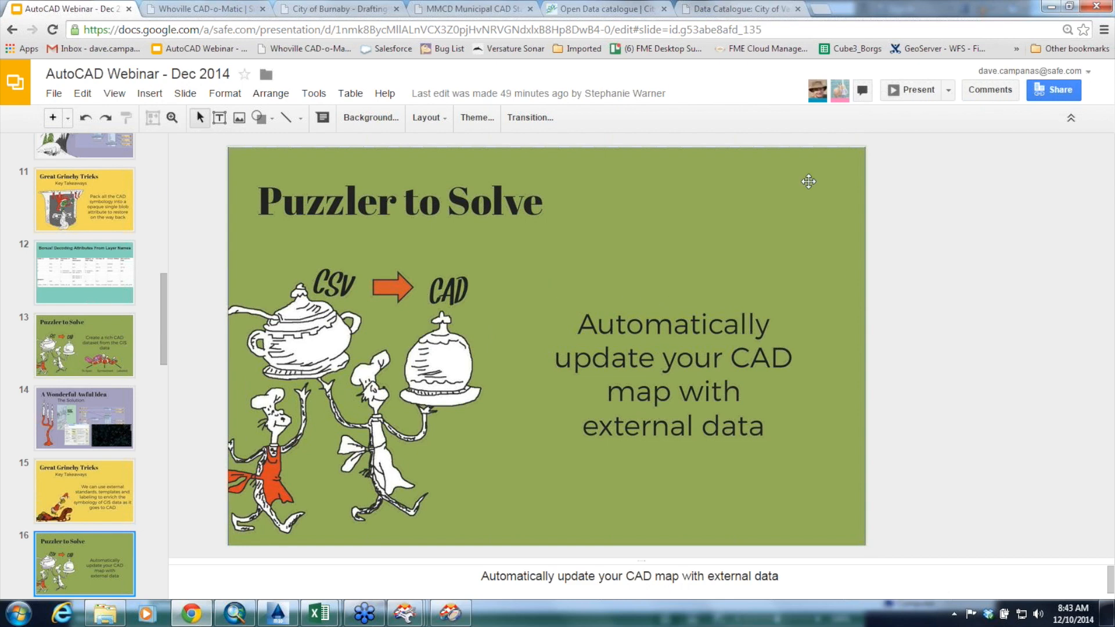
left_click(926, 92)
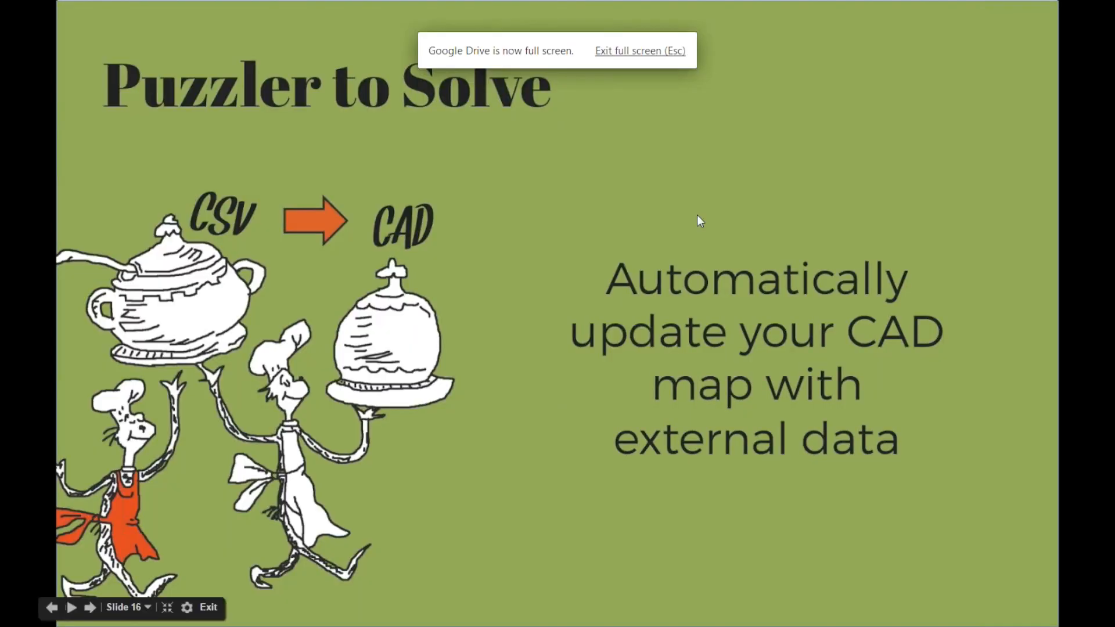
left_click(698, 215)
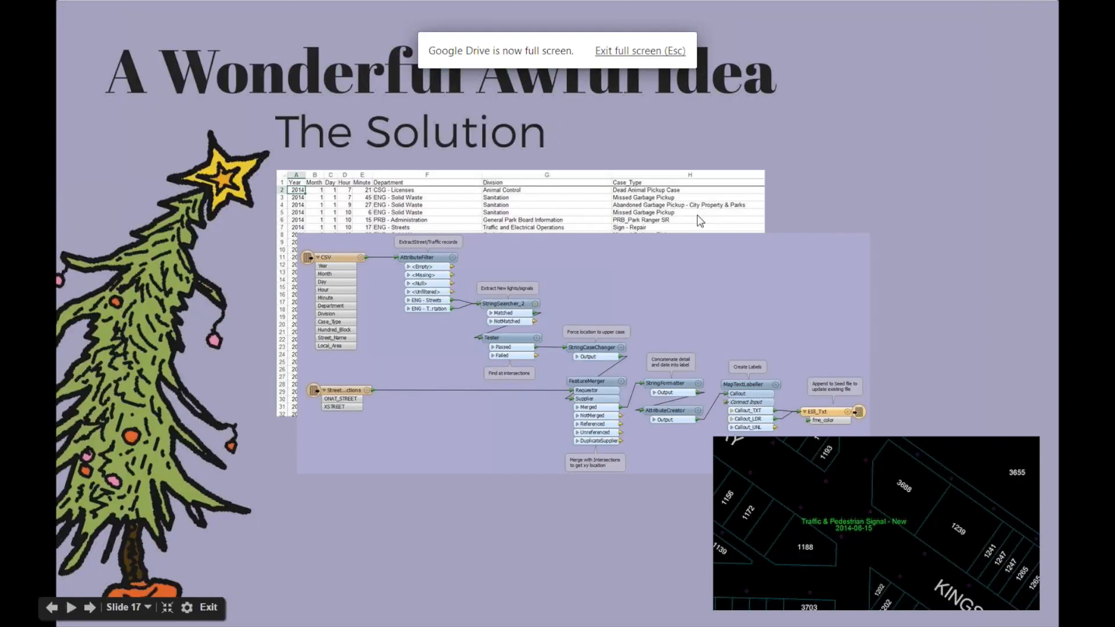
left_click(697, 215)
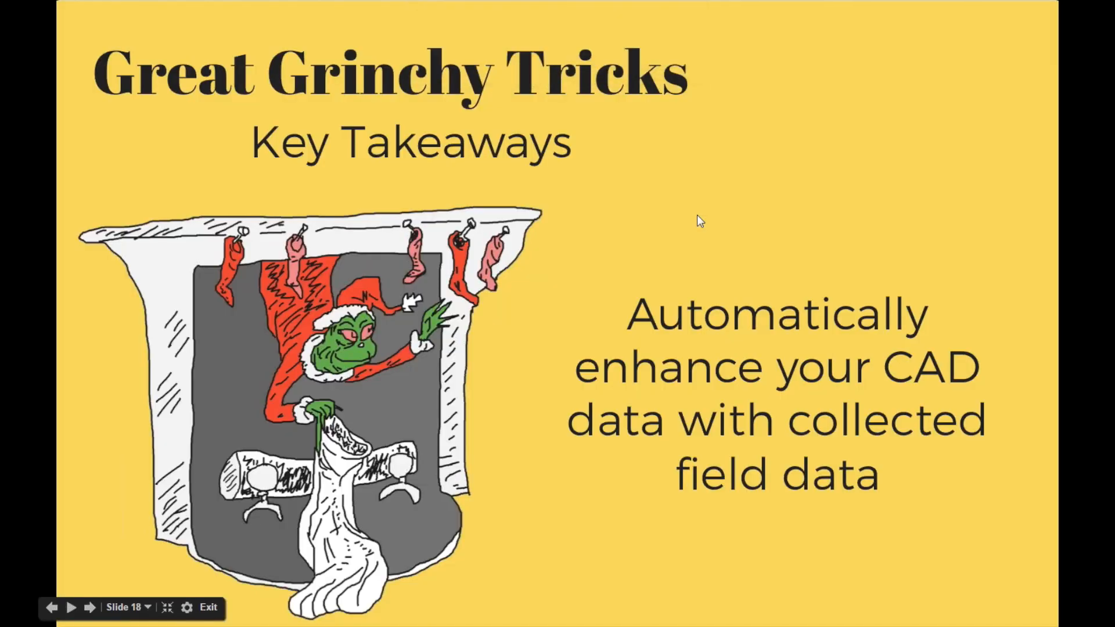
left_click(697, 215)
left_click(697, 215)
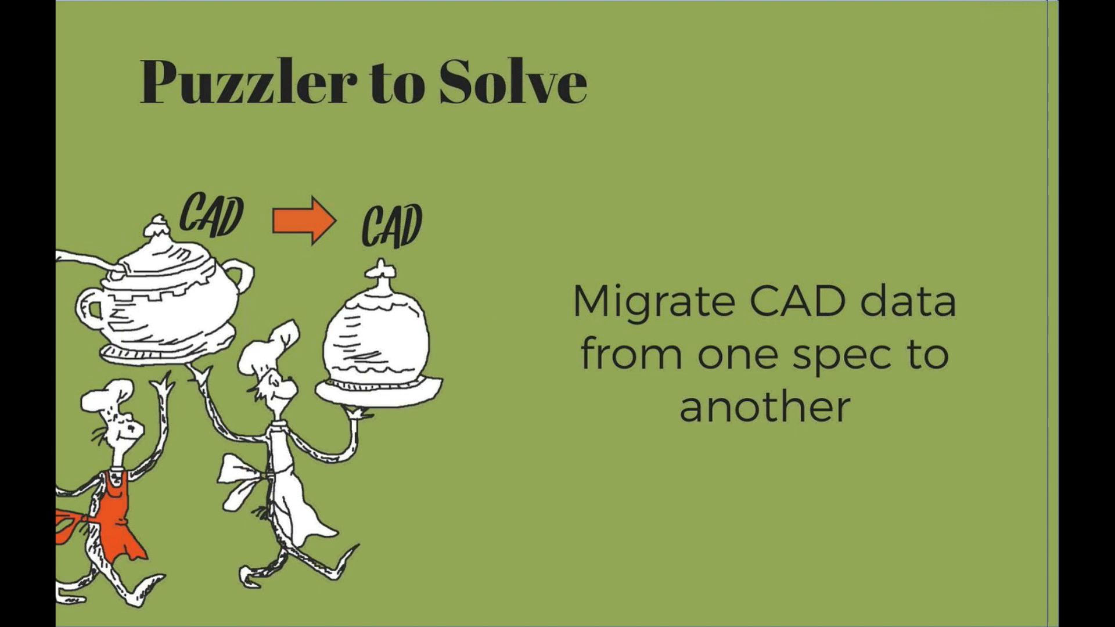
key("Escape")
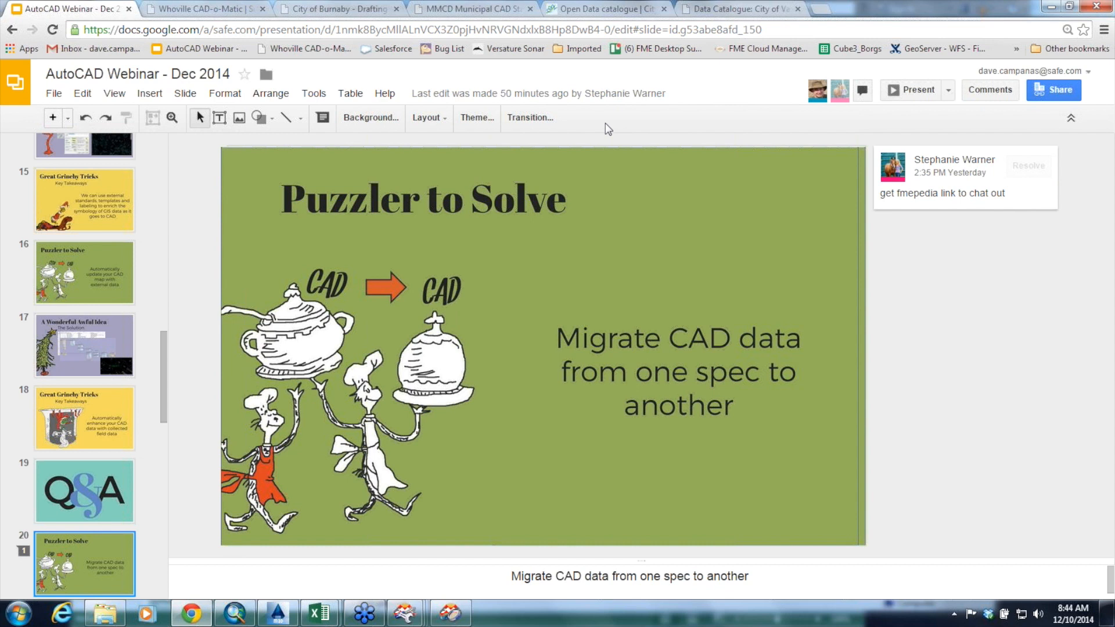
Switch to File Explorer, go to the 5.Migrate between Standards folder, and open Burnaby_CADD.dwg in AutoCAD Map 3D
mouse_move(189, 613)
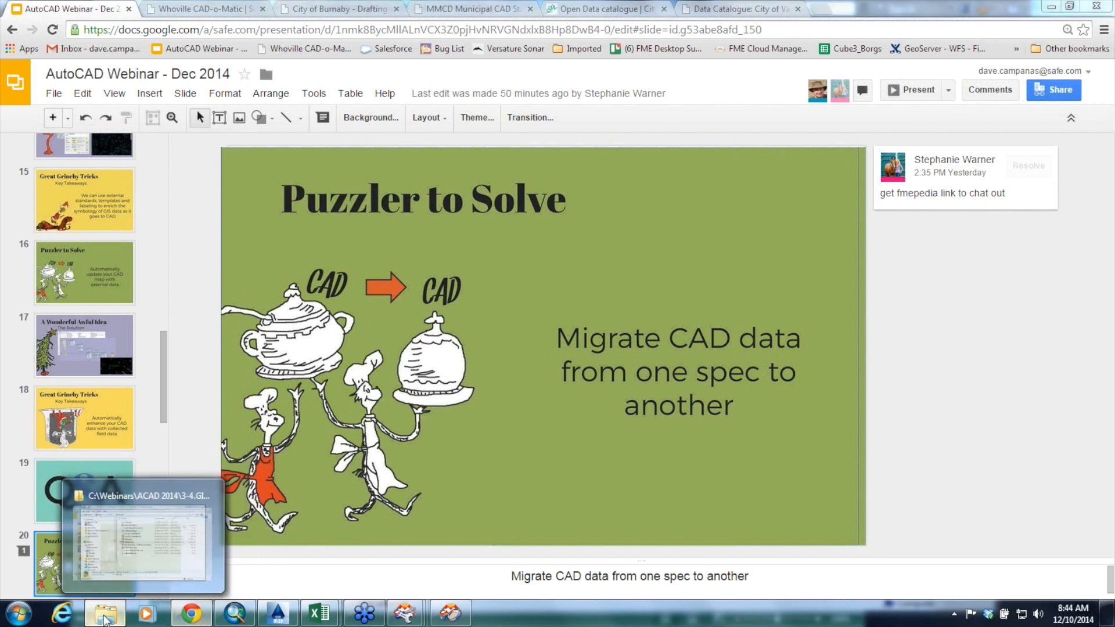
left_click(105, 613)
left_click(619, 230)
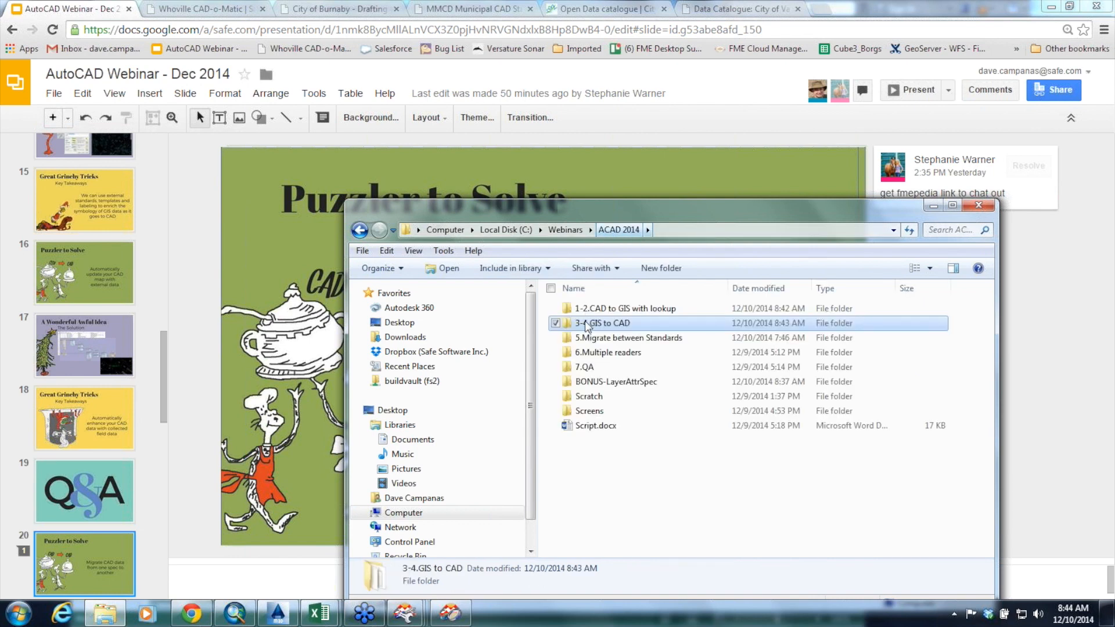
double_click(597, 340)
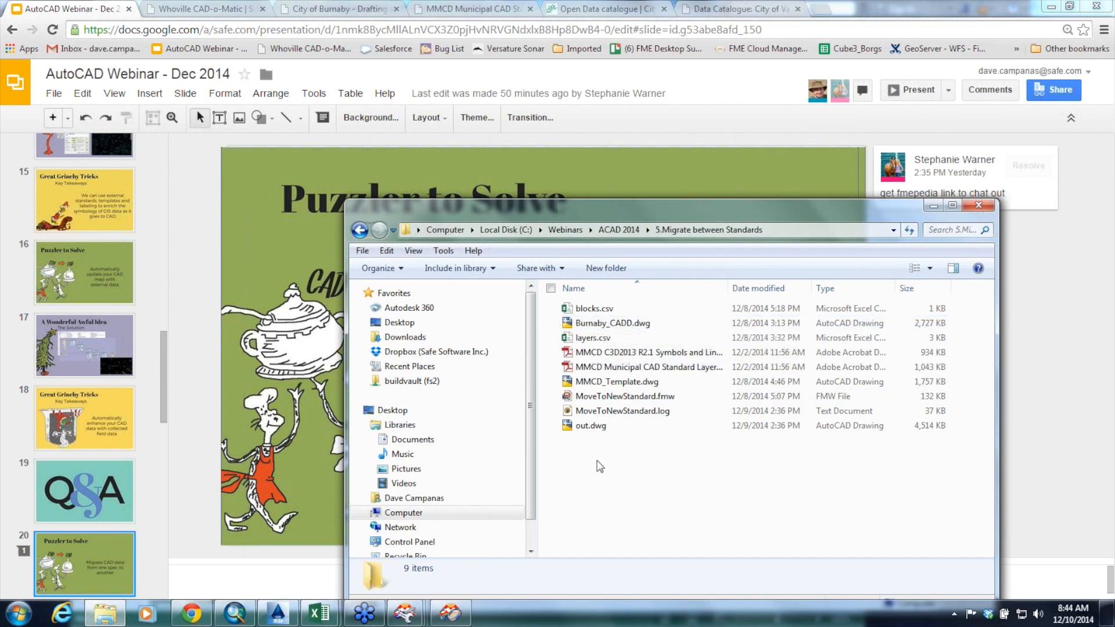
double_click(632, 327)
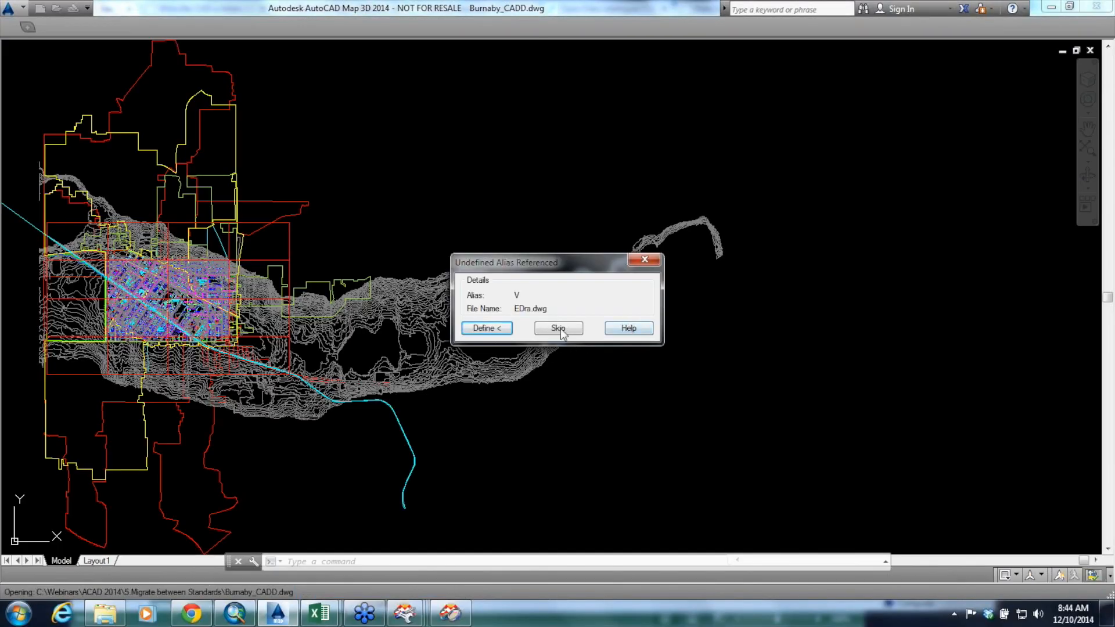
Skip every undefined alias reference while Burnaby_CADD.dwg loads, and inspect the drawing up close around Kingsway and Miller Av
left_click(560, 329)
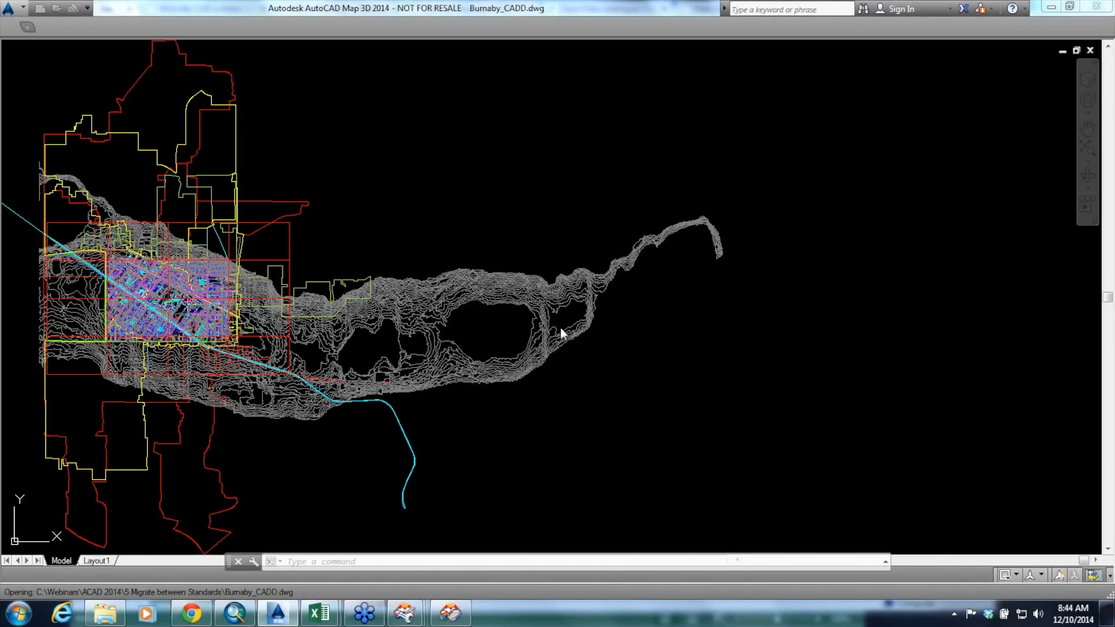
left_click(560, 329)
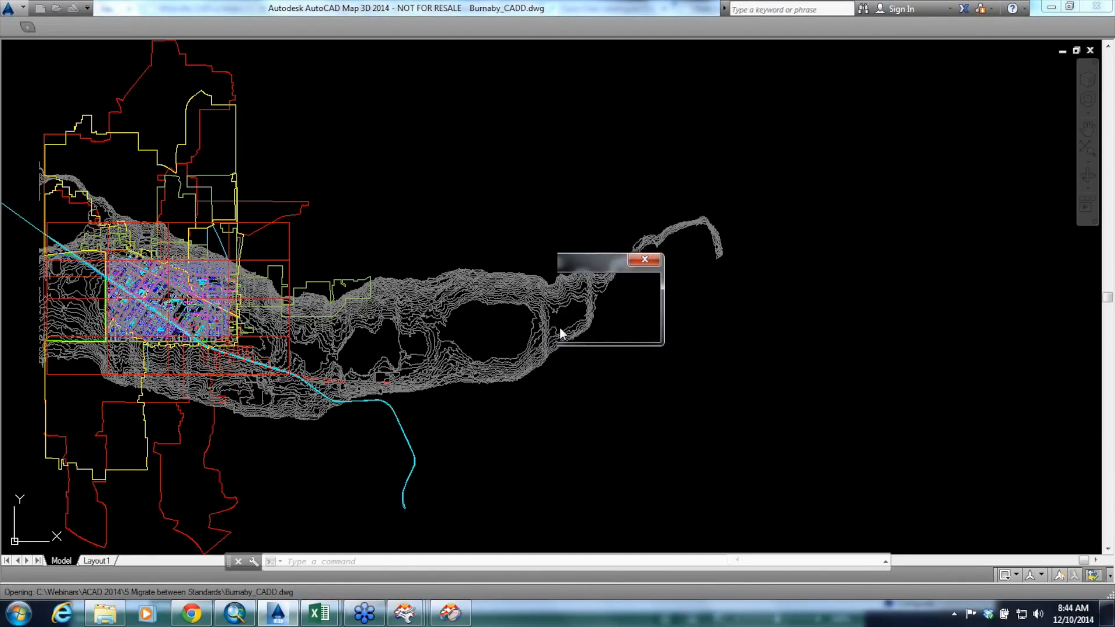
left_click(560, 329)
left_click(560, 328)
left_click(563, 328)
left_click(564, 328)
left_click(564, 328)
left_click(563, 328)
left_click(563, 328)
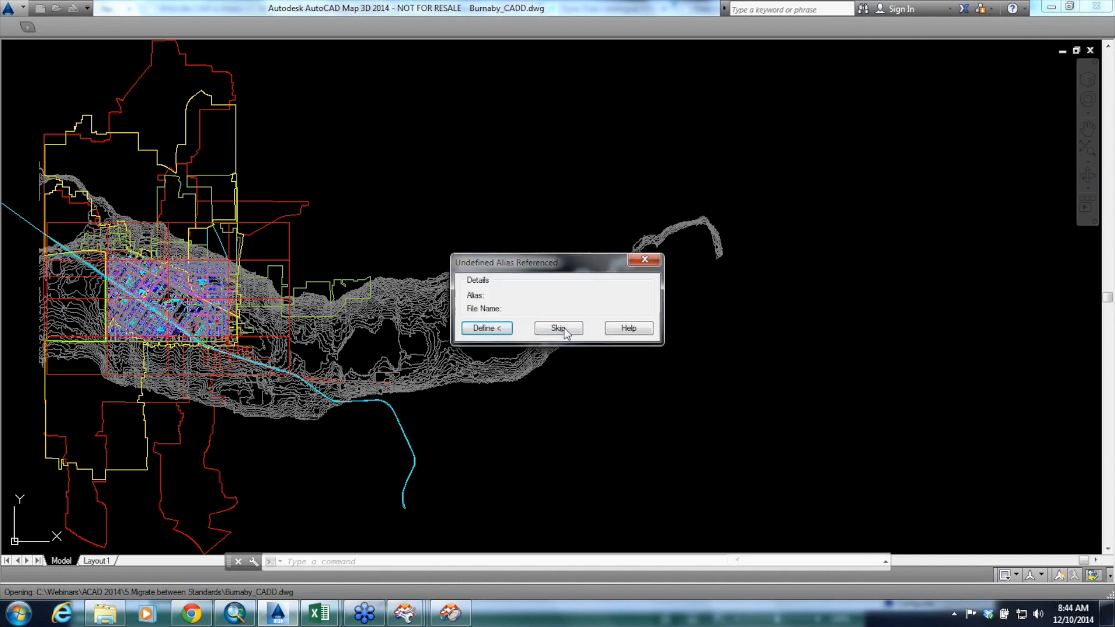
left_click(564, 328)
left_click(558, 329)
left_click(567, 328)
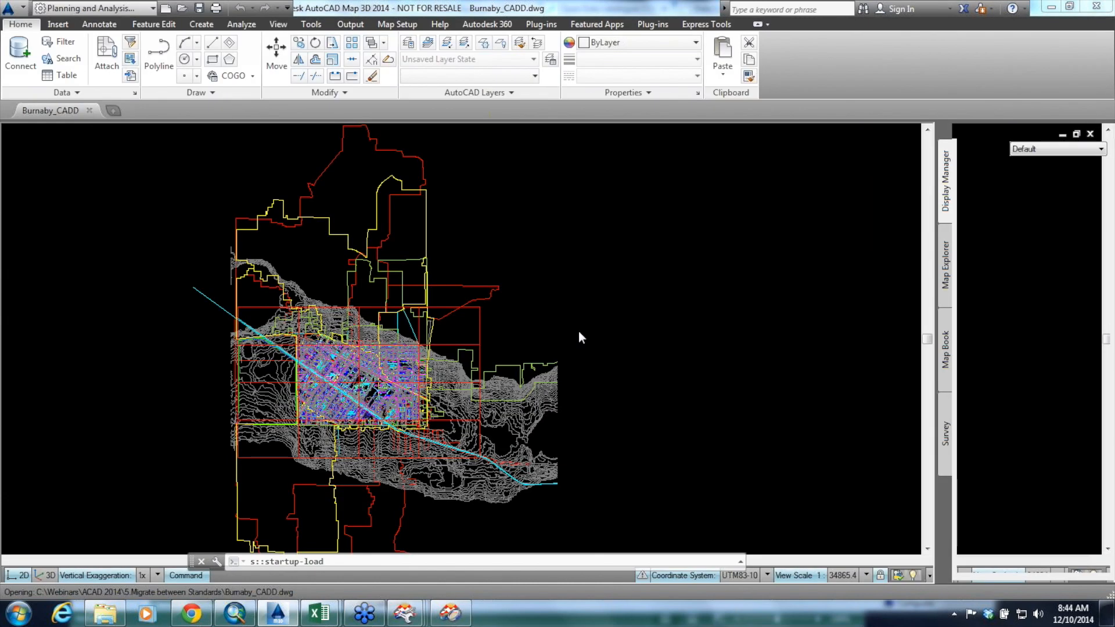
scroll(281, 342, "up", 10)
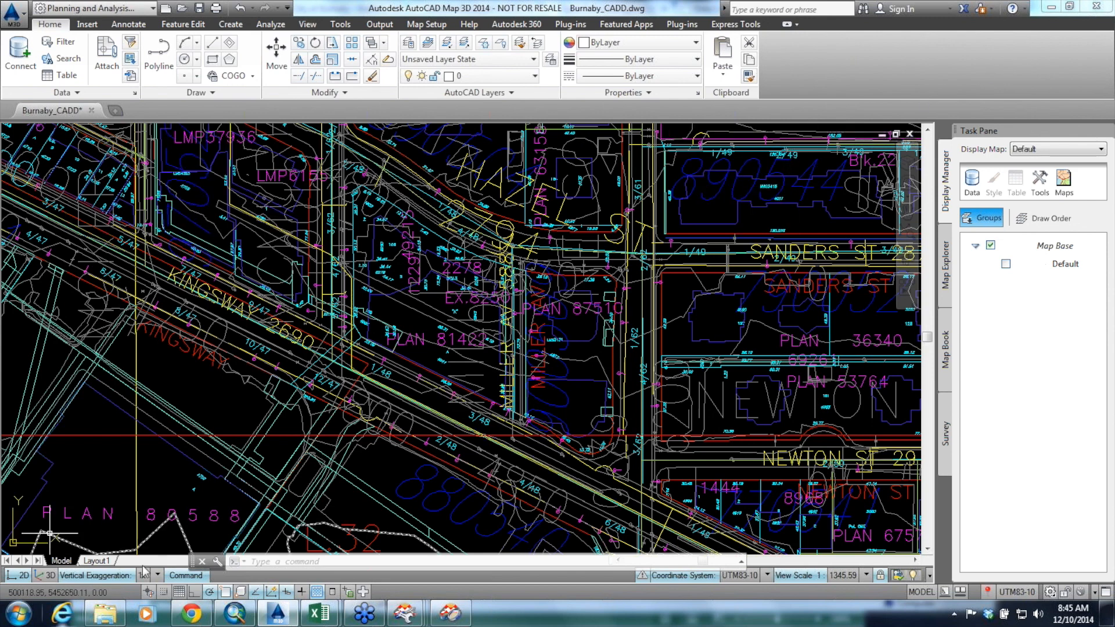
Open MoveToNewStandard.fmw from the 5.Migrate between Standards folder in FME Workbench and look over the workflow from its reader onward
left_click(107, 614)
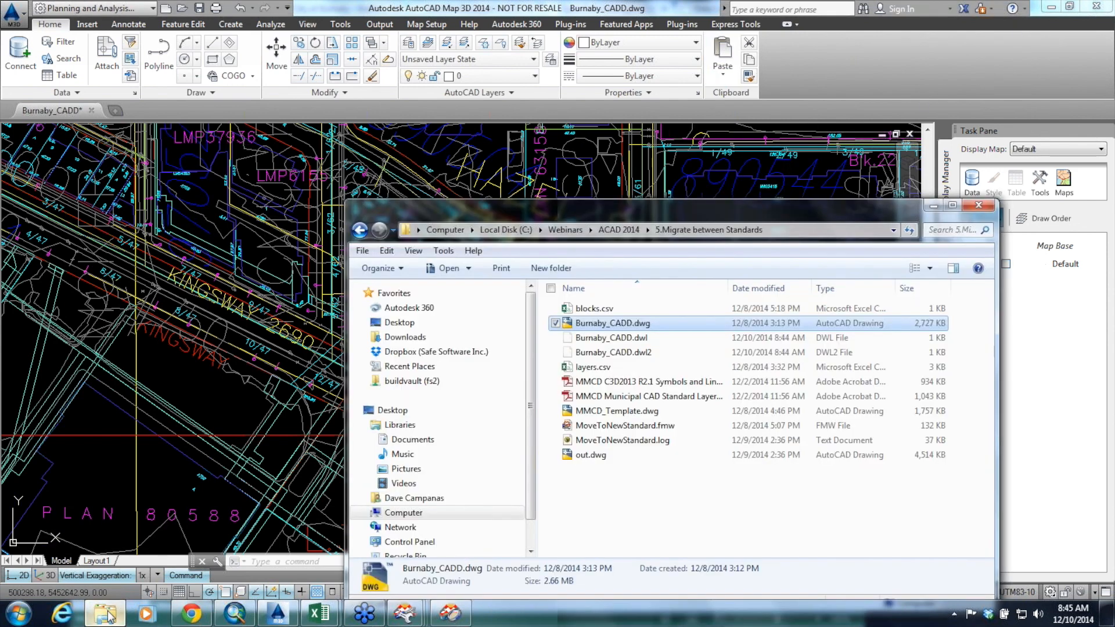
left_click(614, 426)
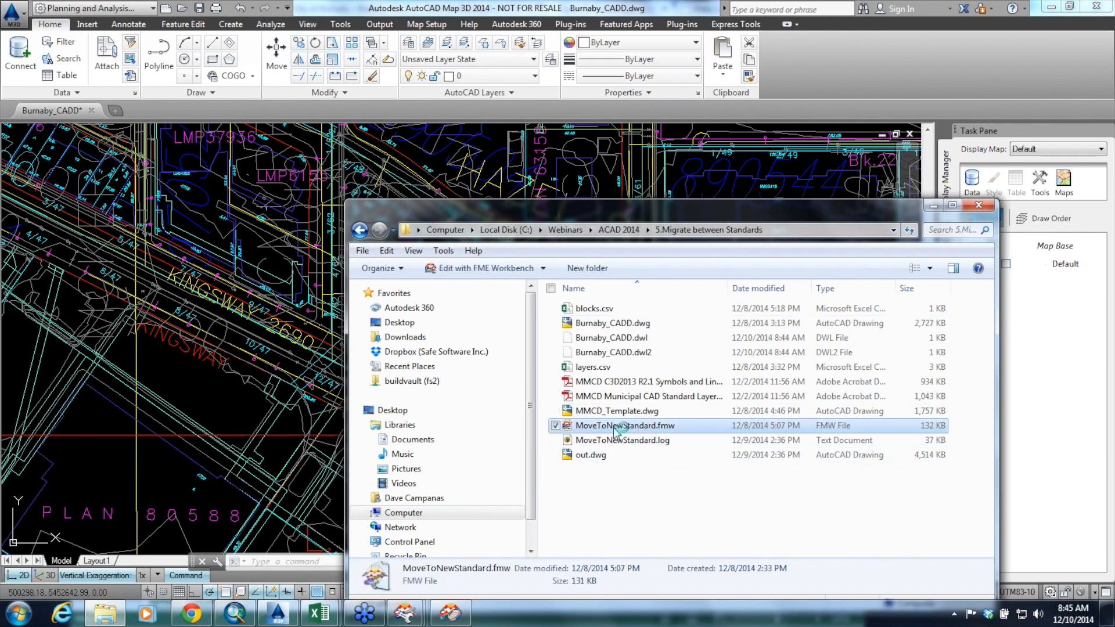
double_click(615, 428)
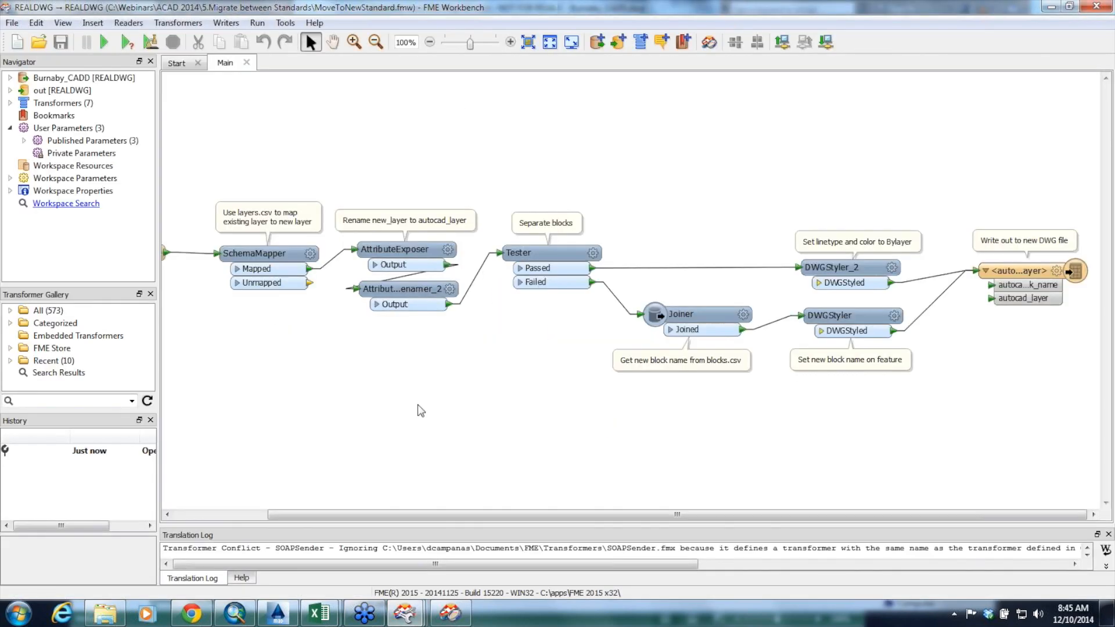
left_click_drag(444, 517, 342, 523)
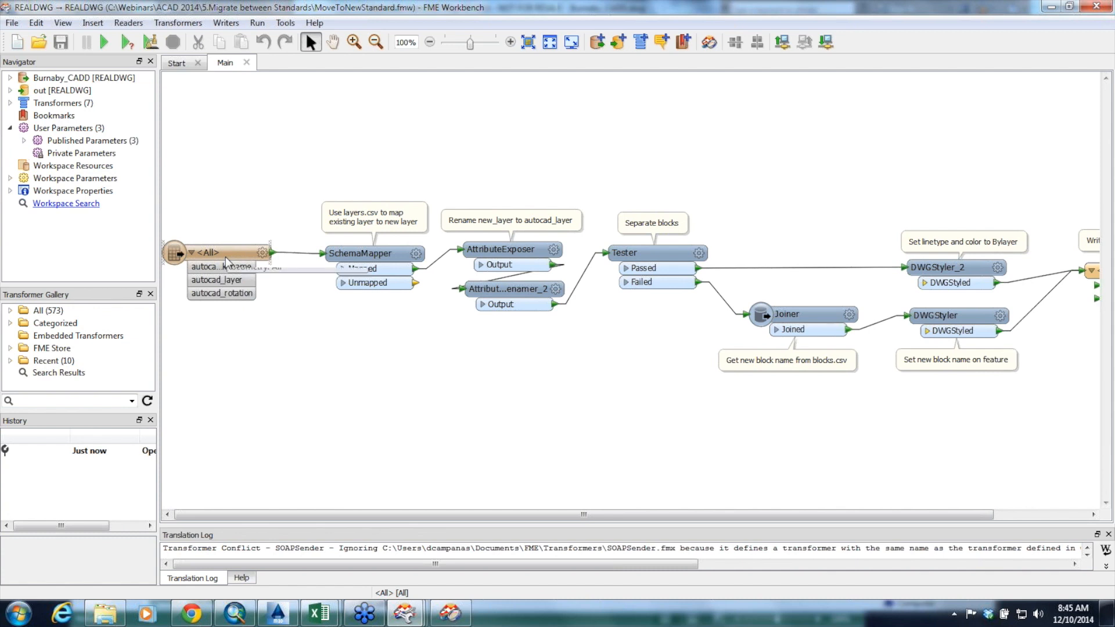
left_click_drag(621, 517, 644, 519)
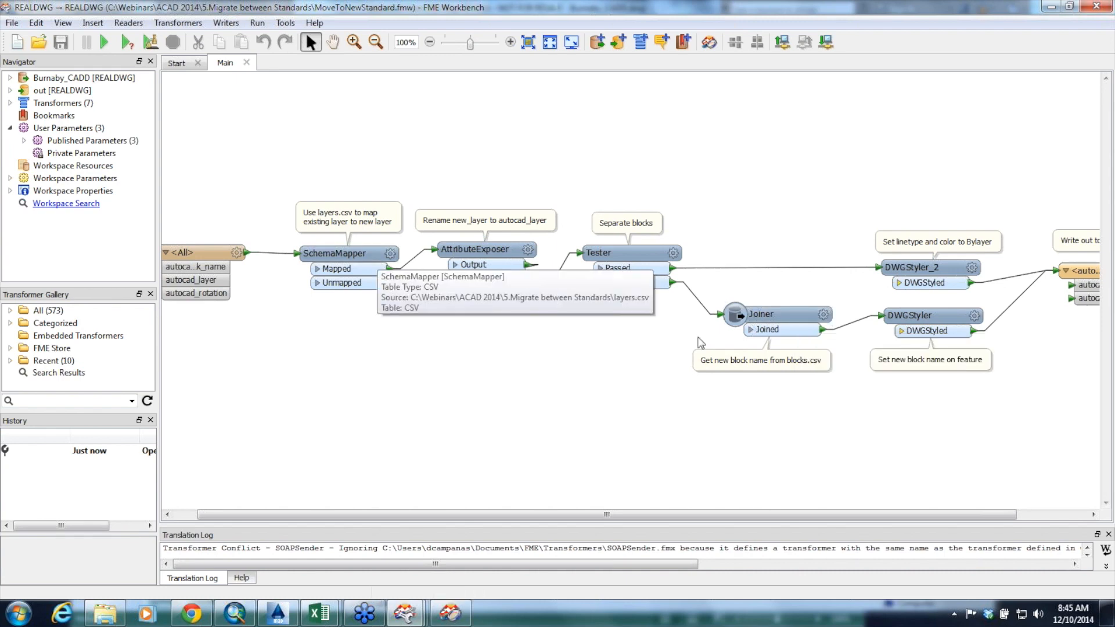
Open layers.csv in Excel and fit the widths of columns A through D to their contents
left_click(105, 613)
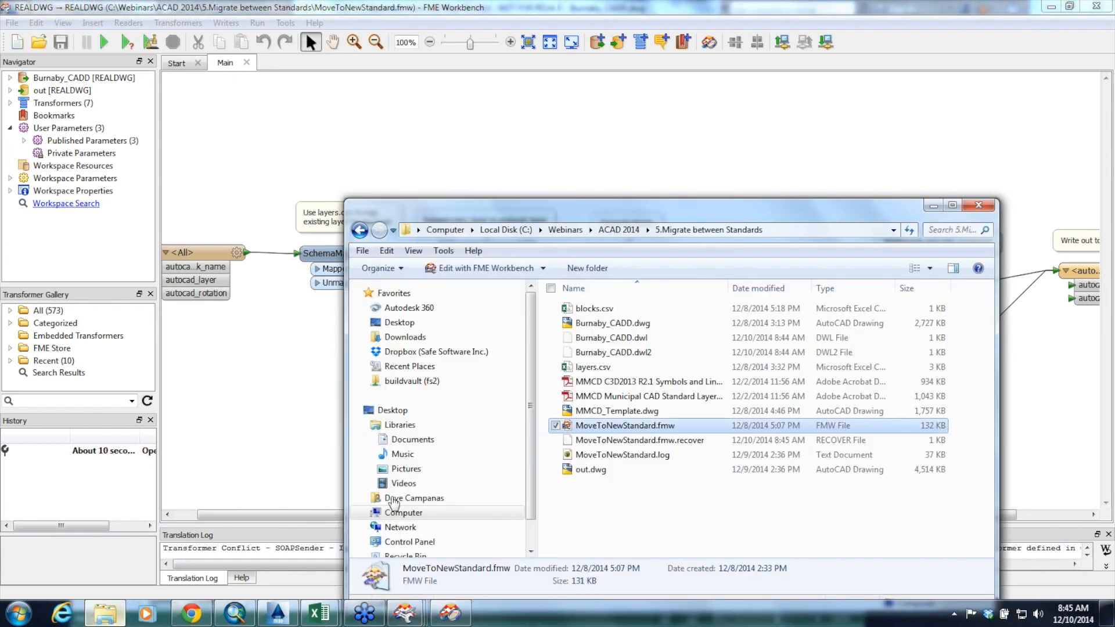
double_click(607, 368)
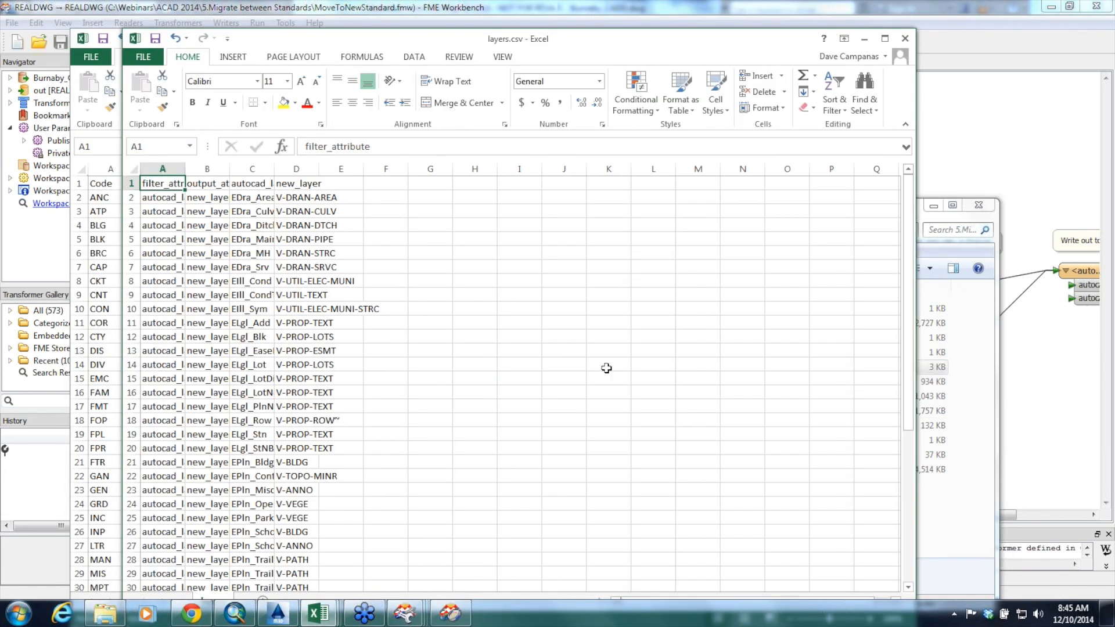
left_click(185, 170)
double_click(184, 169)
double_click(255, 169)
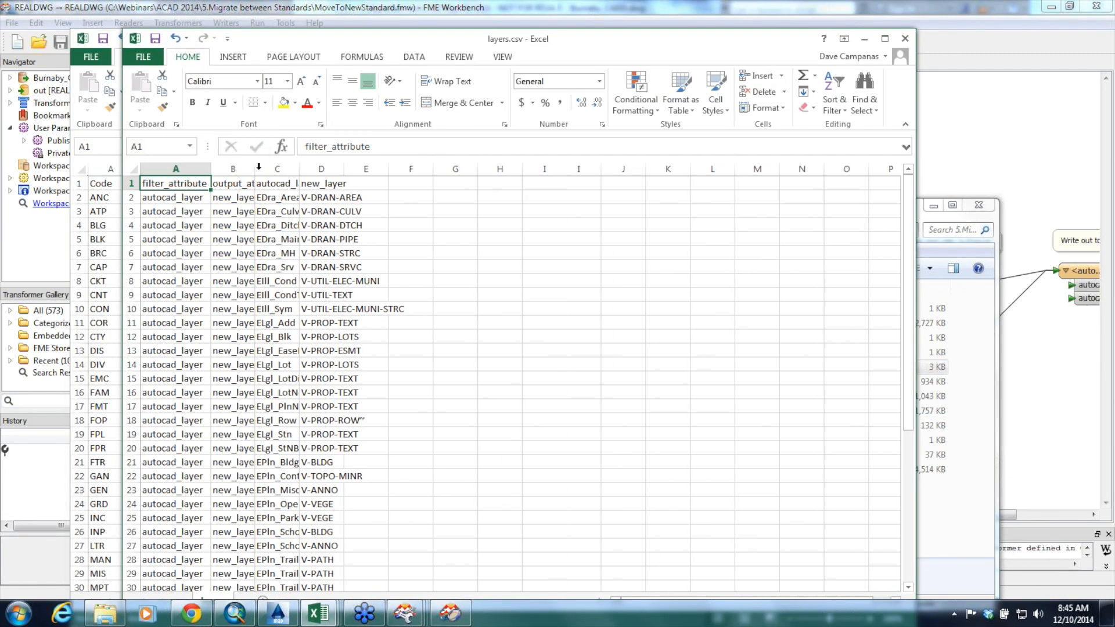
double_click(334, 169)
left_click(329, 168)
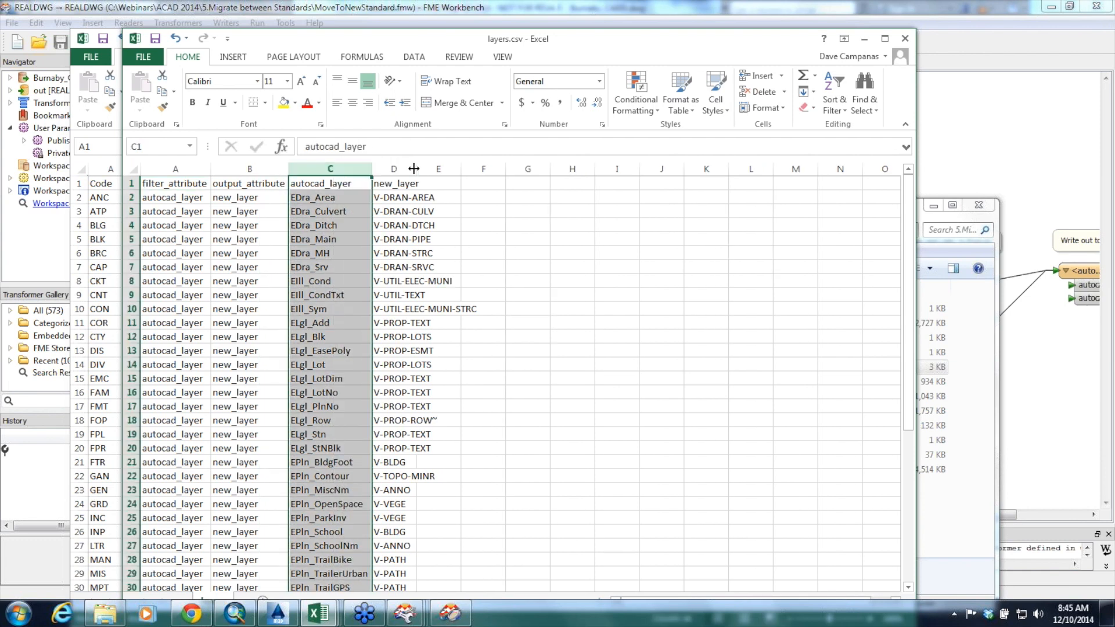
double_click(412, 168)
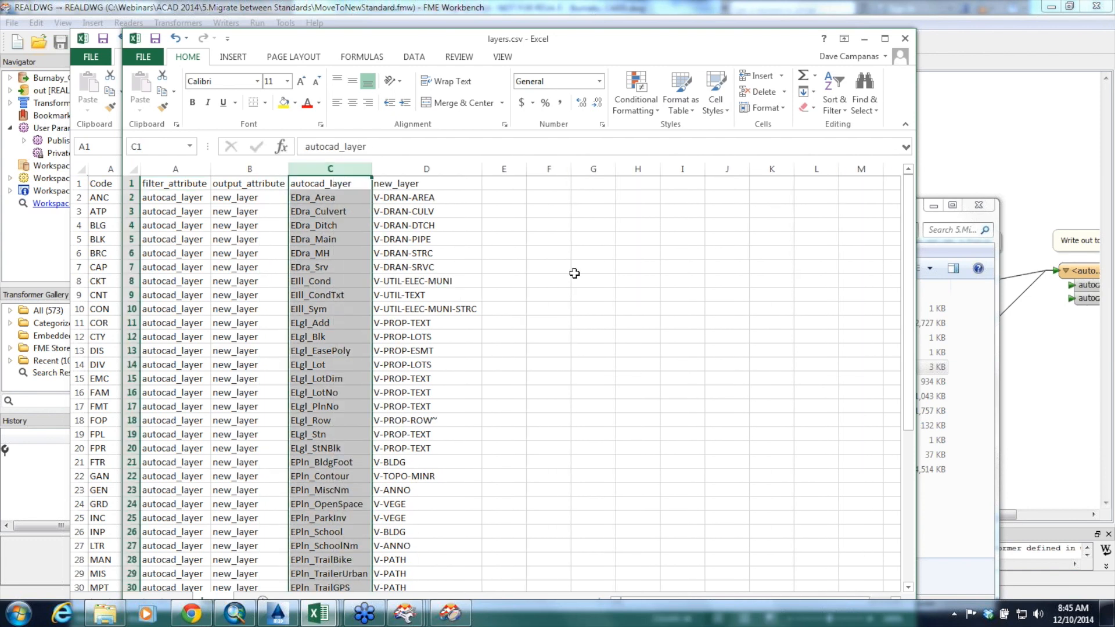
Open blocks.csv in Excel, fit the width of the old block name column, and return to FME Workbench
left_click(955, 535)
double_click(608, 313)
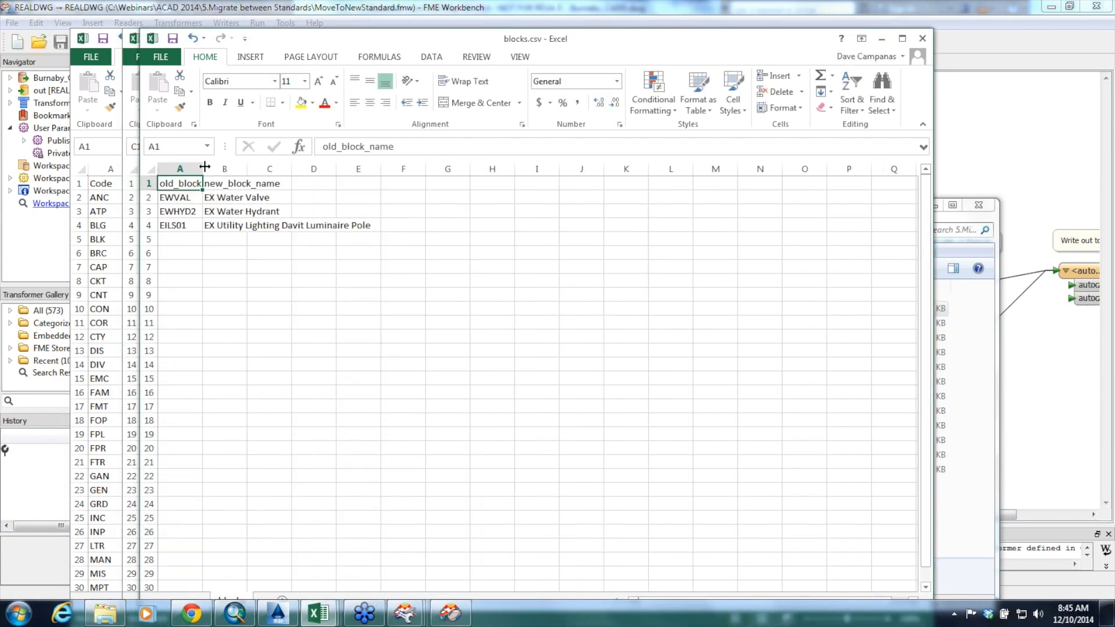
double_click(202, 168)
left_click(977, 110)
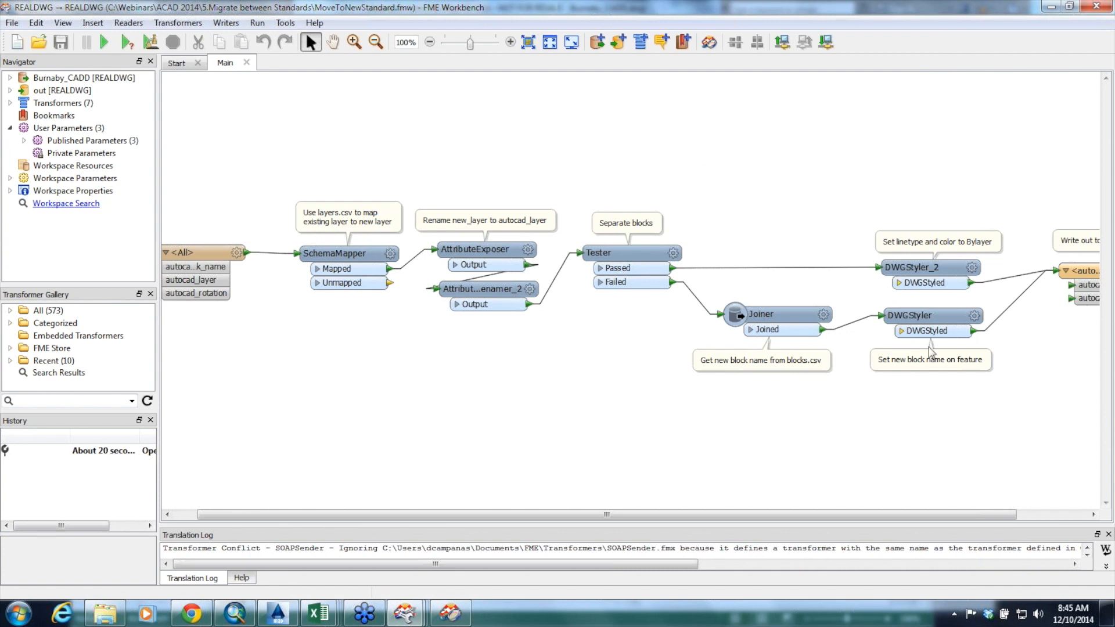
Select the Joiner, then review the SchemaMapper's filter and new-attribute actions and close its parameters without changing them
left_click(767, 316)
left_click_drag(767, 317, 768, 317)
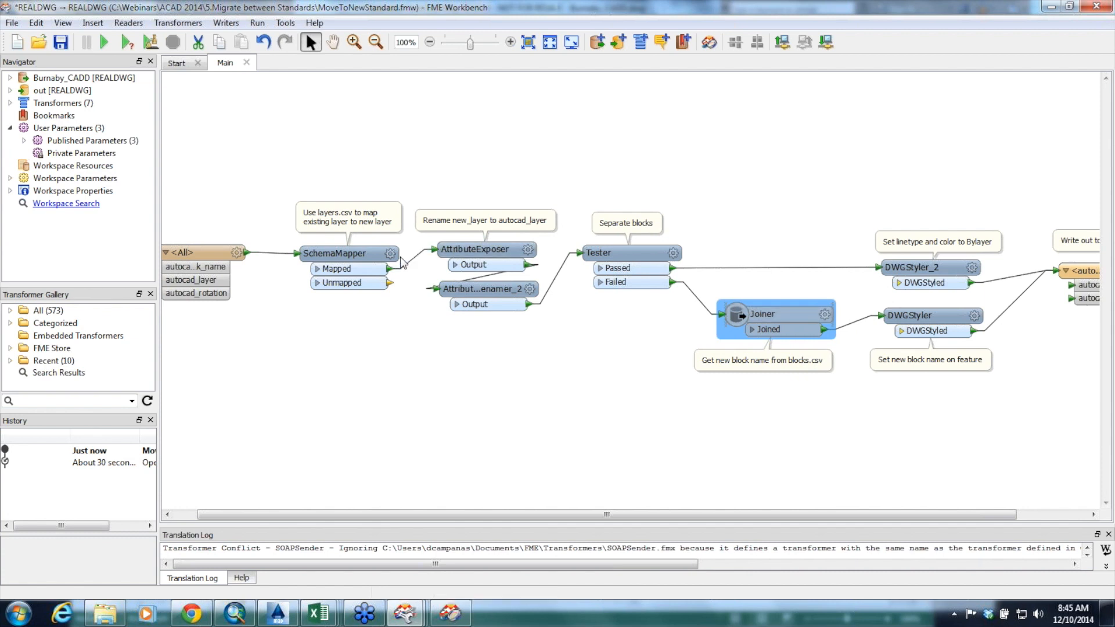
double_click(334, 253)
left_click(638, 416)
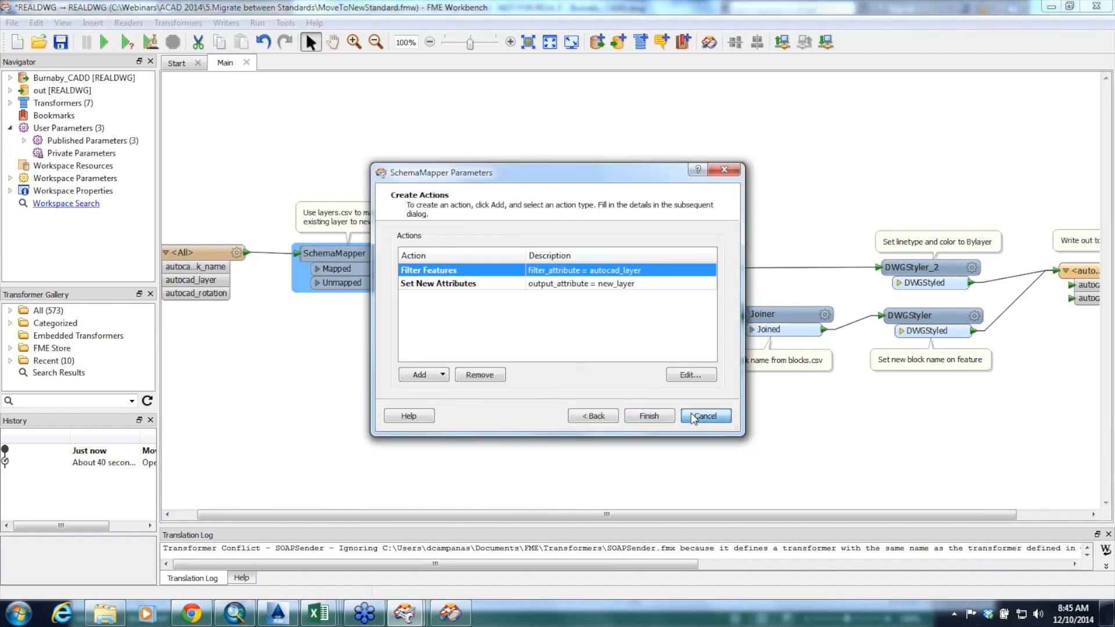
left_click(694, 416)
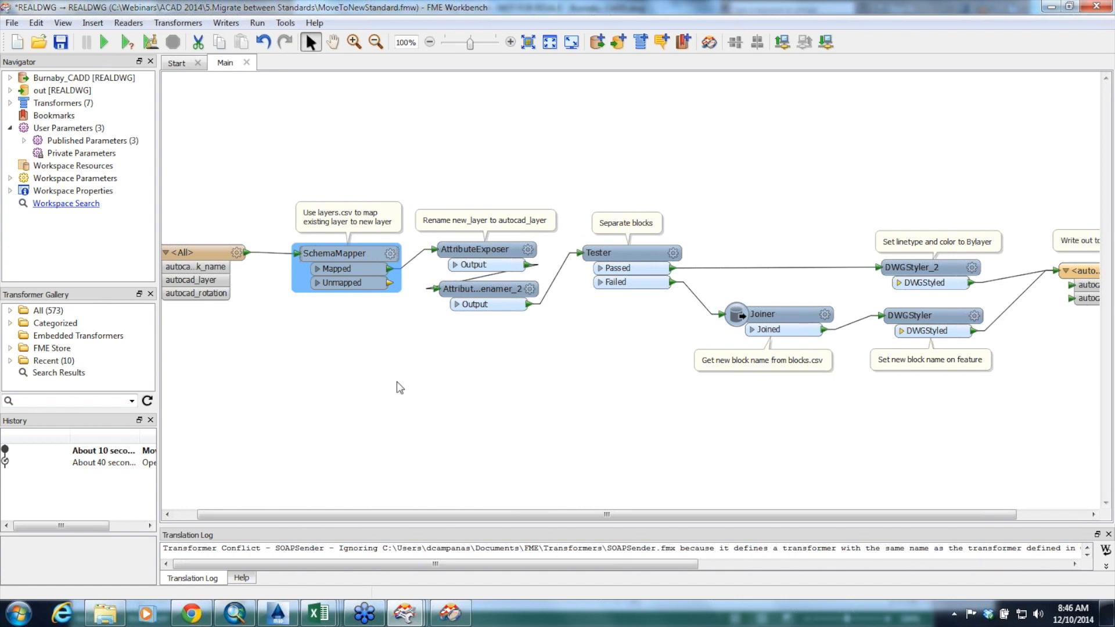
Open the translated out.dwg in AutoCAD Map 3D and inspect it up close around PLAN 81422 beside Kingsway
left_click_drag(481, 515, 552, 515)
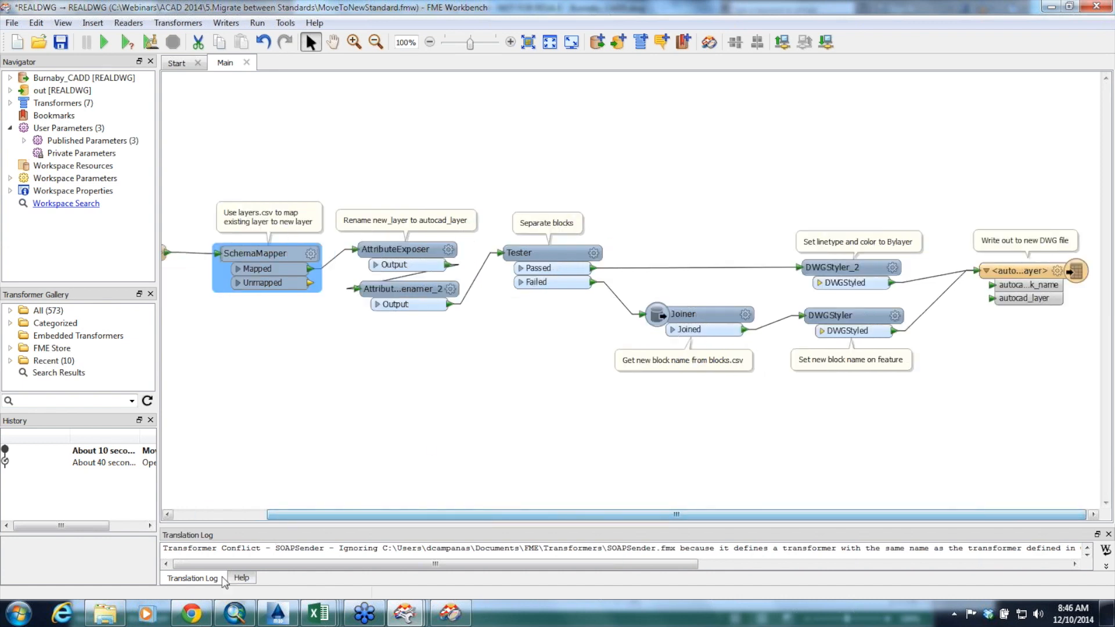
left_click(105, 613)
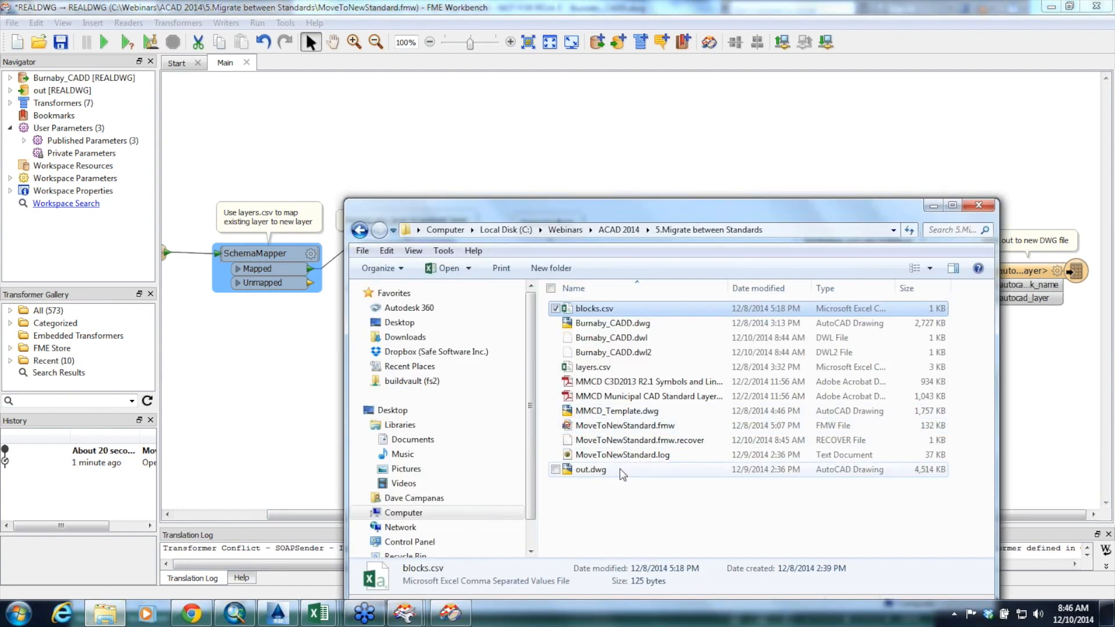
double_click(590, 469)
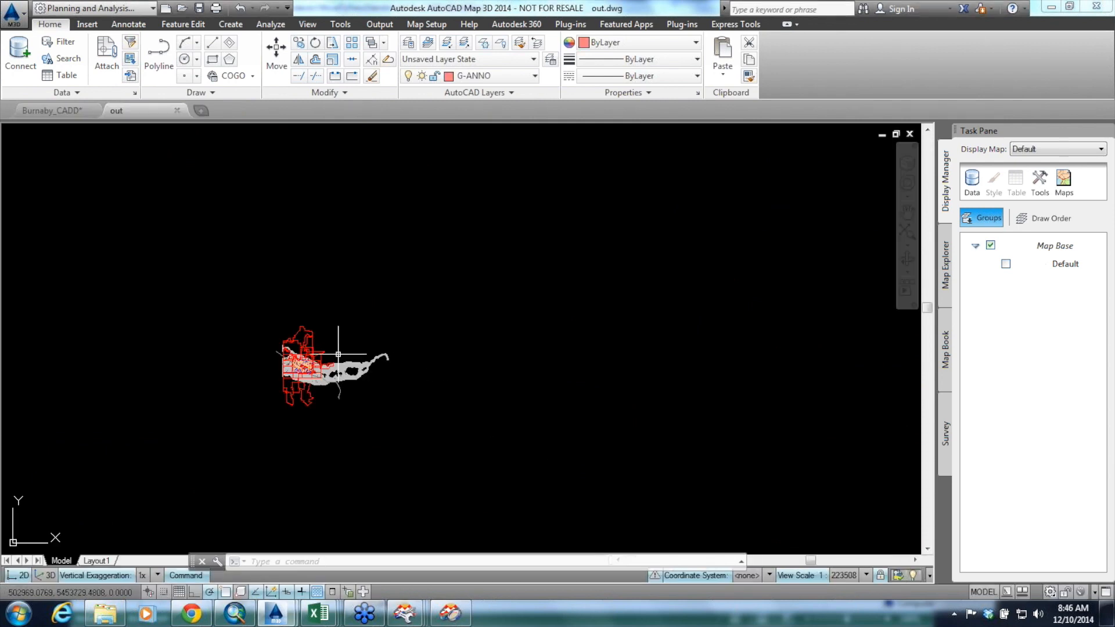
scroll(318, 370, "up", 8)
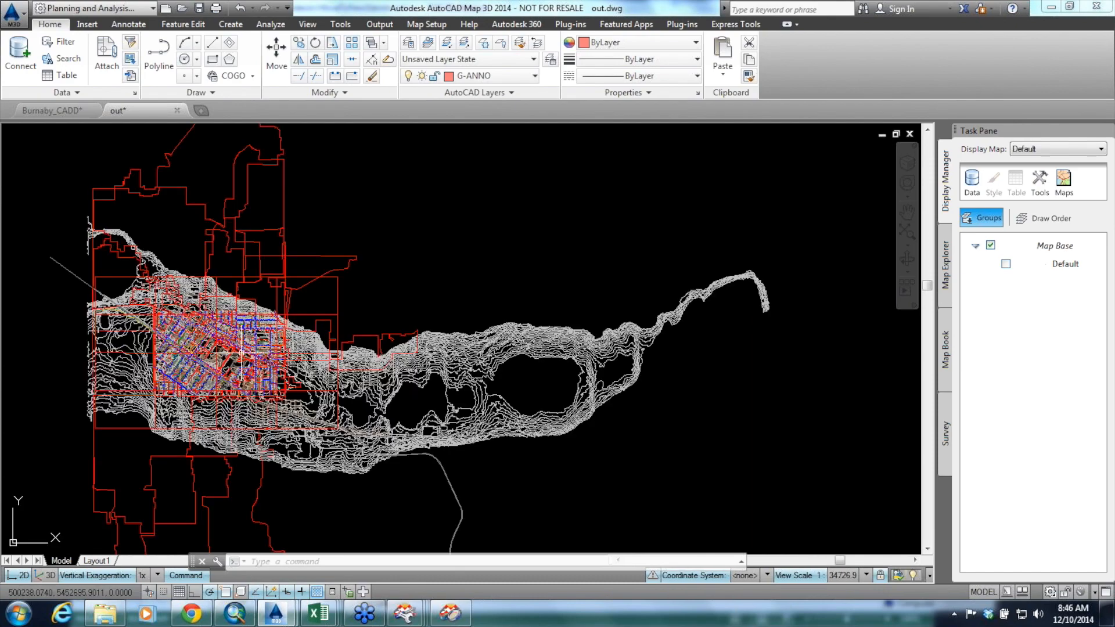
scroll(240, 351, "up", 8)
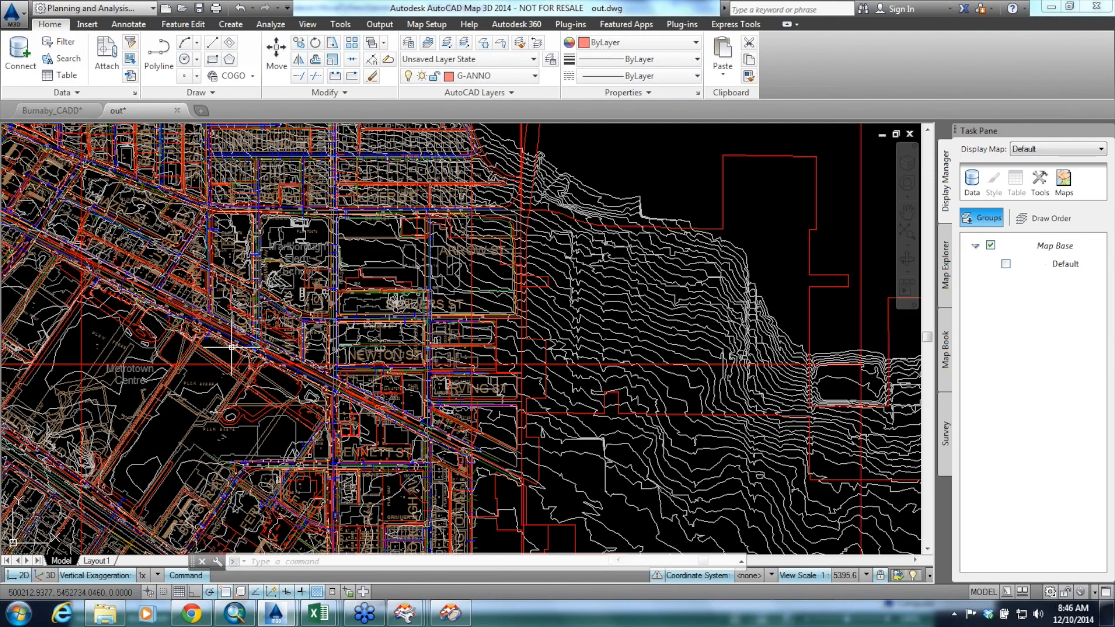
scroll(215, 354, "up", 4)
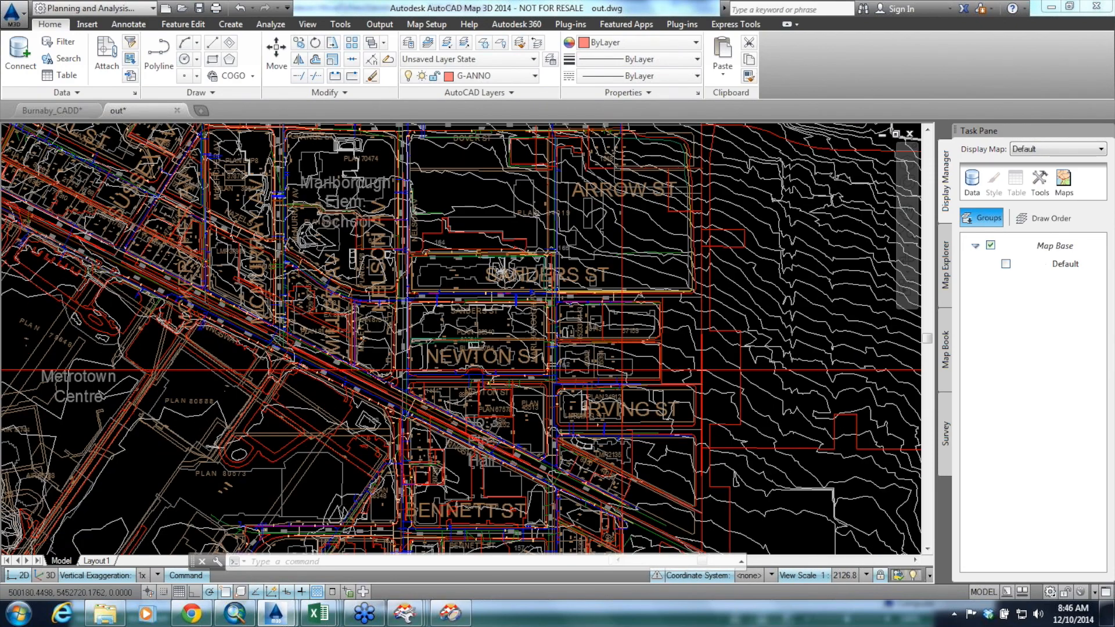
scroll(215, 354, "up", 2)
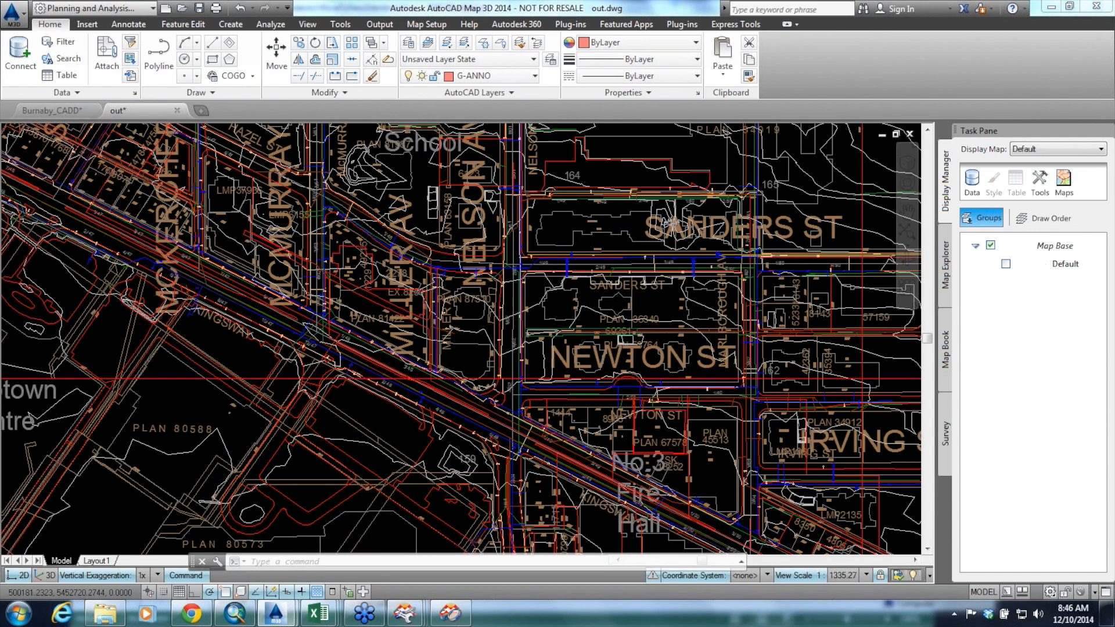
scroll(214, 354, "up", 2)
mouse_move(243, 312)
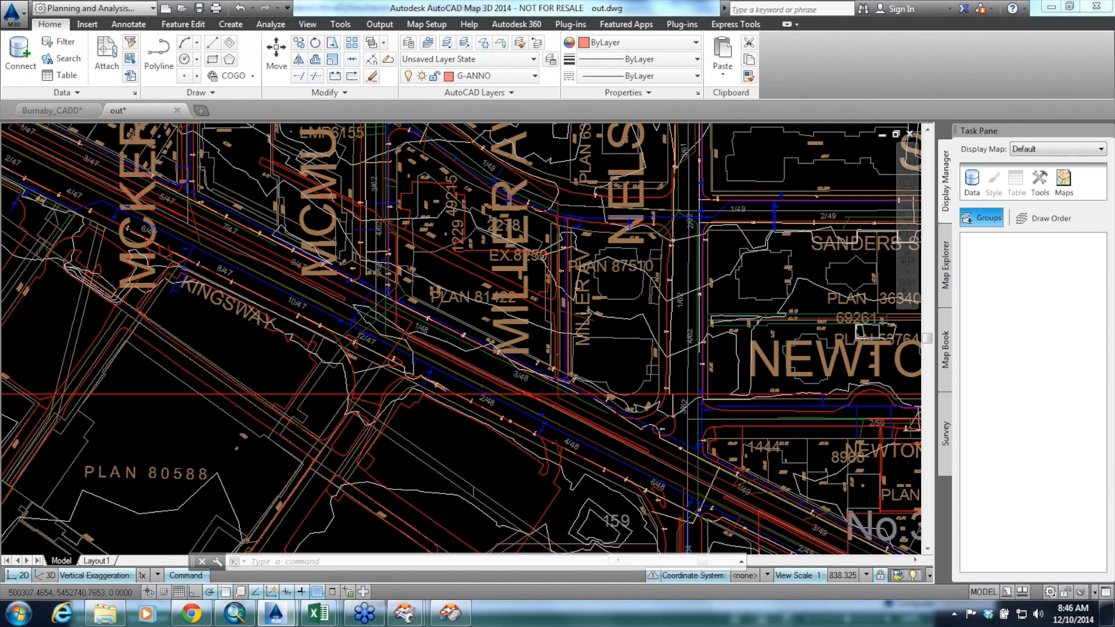
scroll(465, 315, "up", 4)
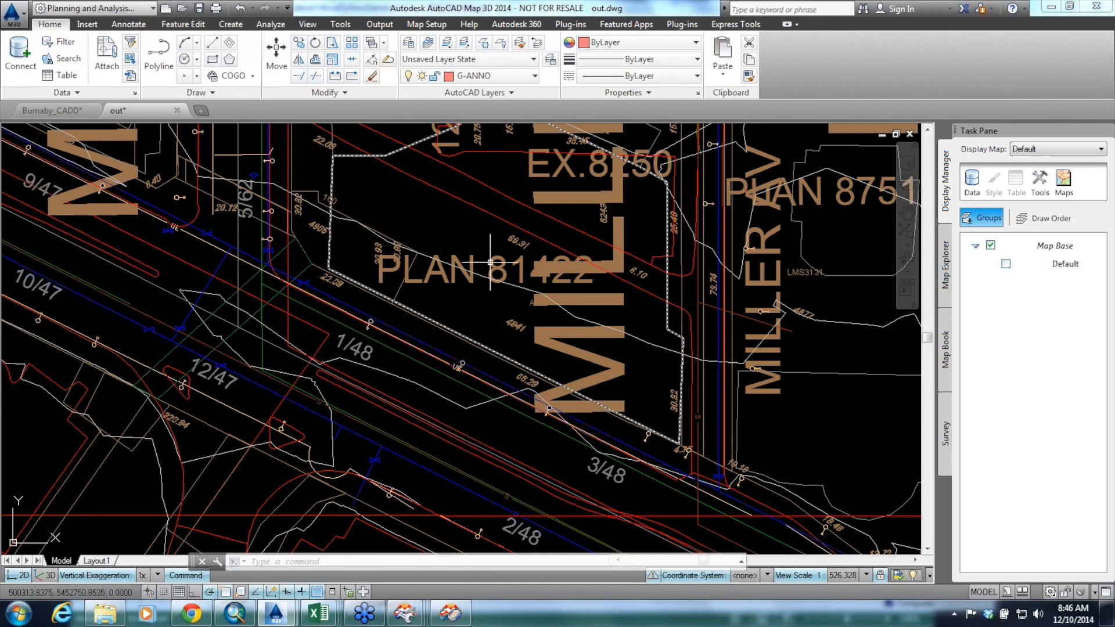
Return to the AutoCAD Webinar - Dec 2014 slides in Chrome and present from slide 20 through to slide 22
mouse_move(405, 613)
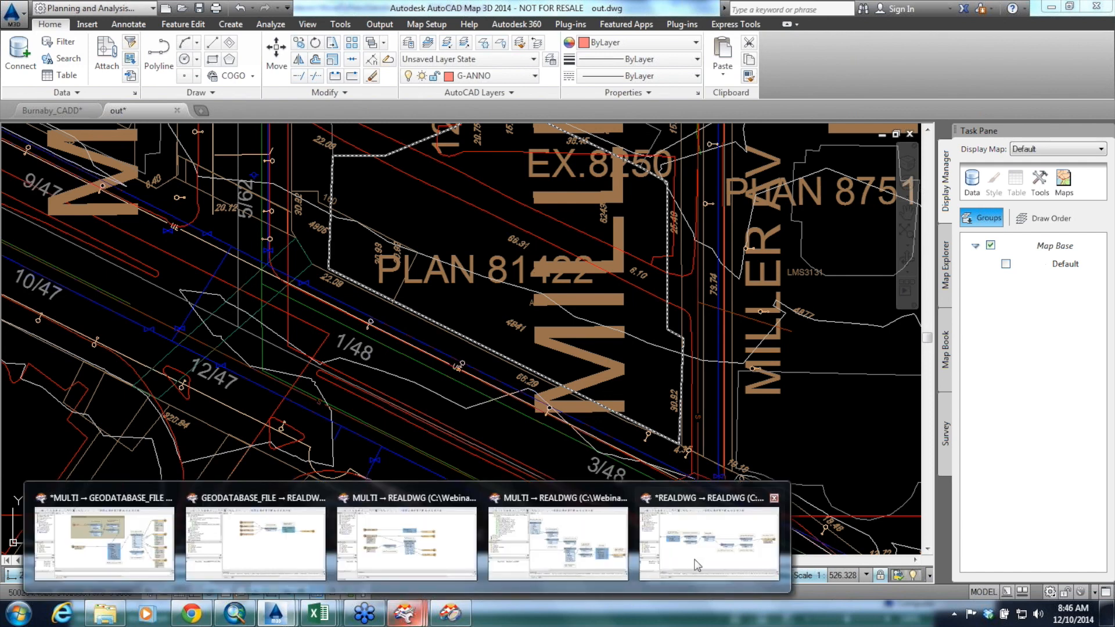
left_click(709, 543)
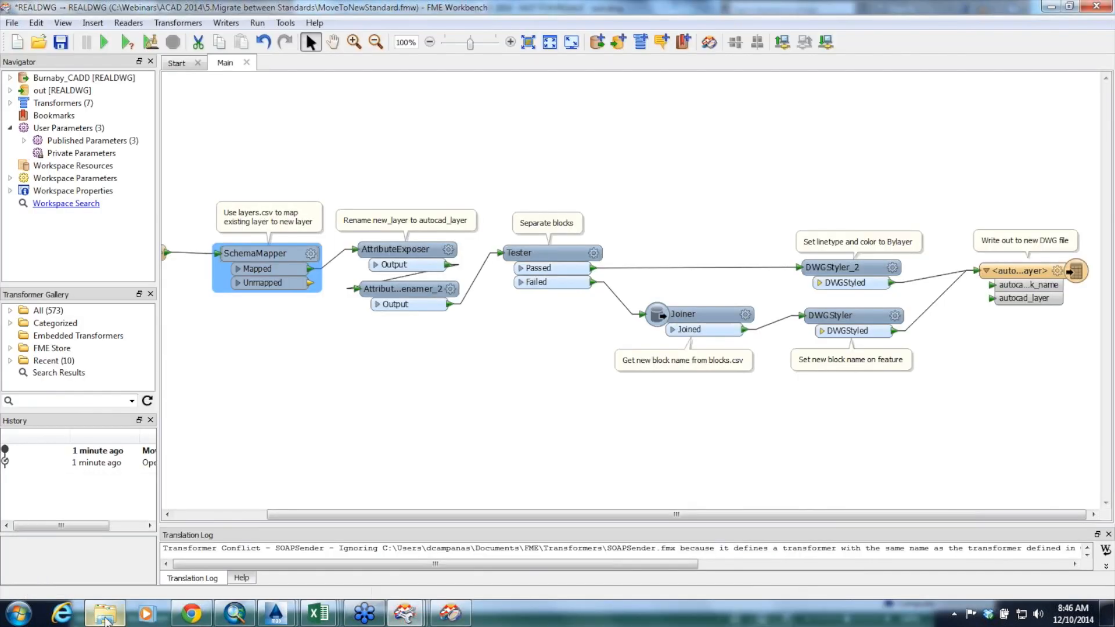
left_click(105, 612)
left_click(187, 615)
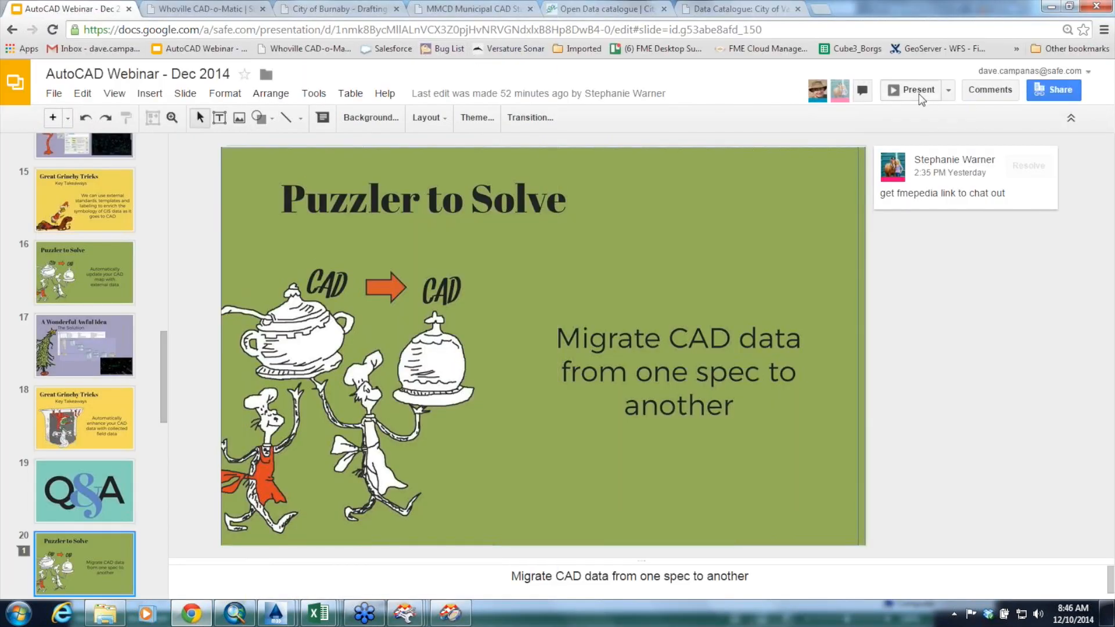
left_click(918, 92)
key("Right")
key("Right")
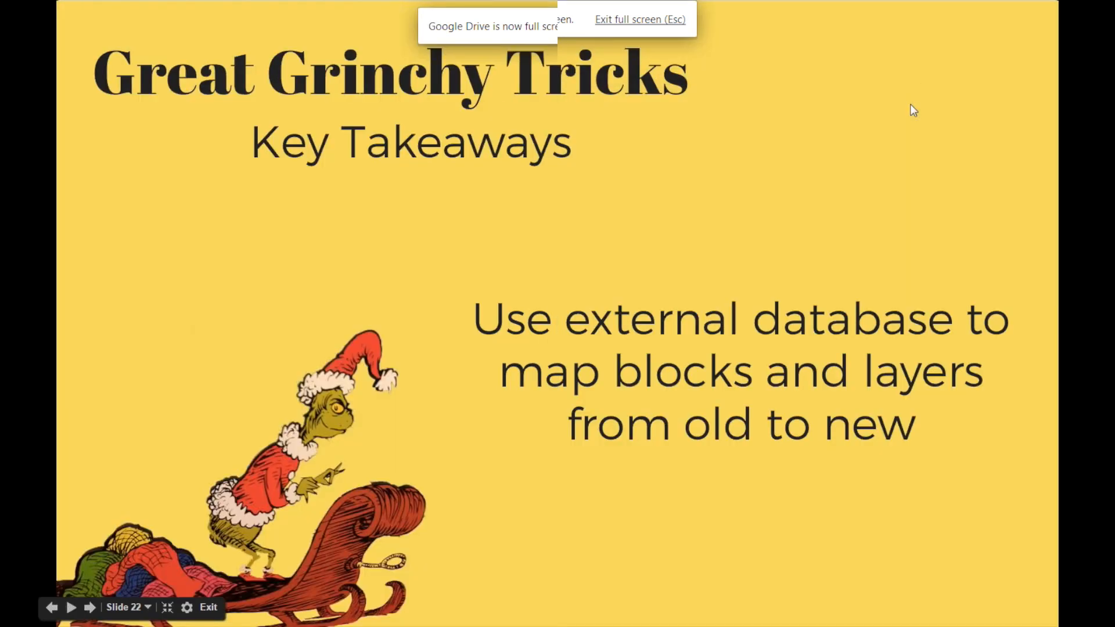
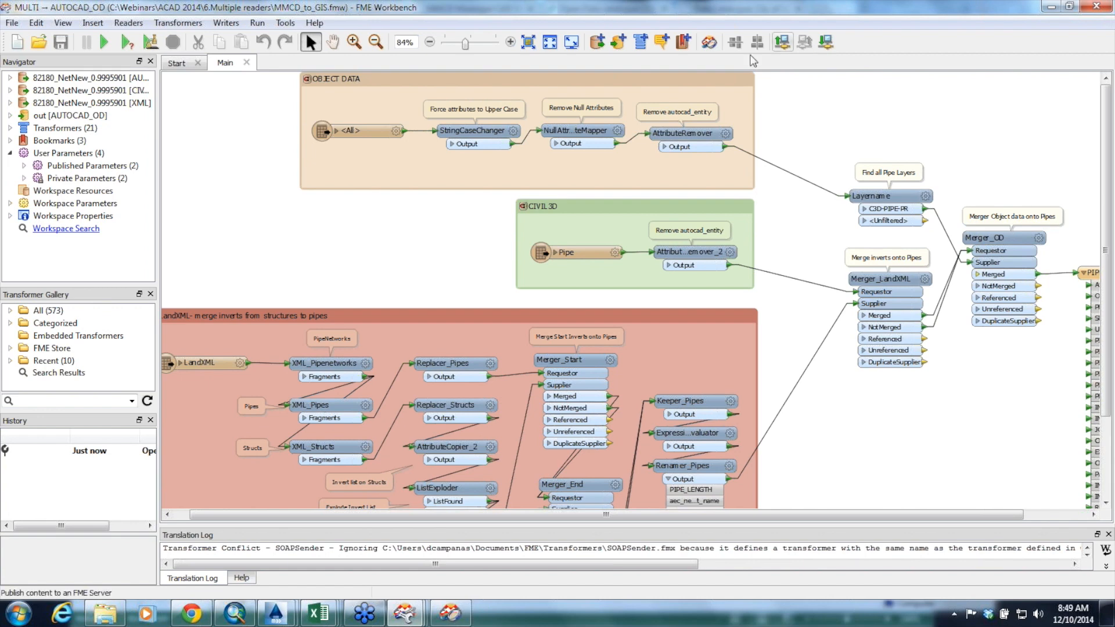
Examine the CIVIL3D Pipe branch and the OBJECT DATA branch with its attribute clean-up transformers in the MMCD_to_GIS workspace
left_click_drag(466, 44, 470, 48)
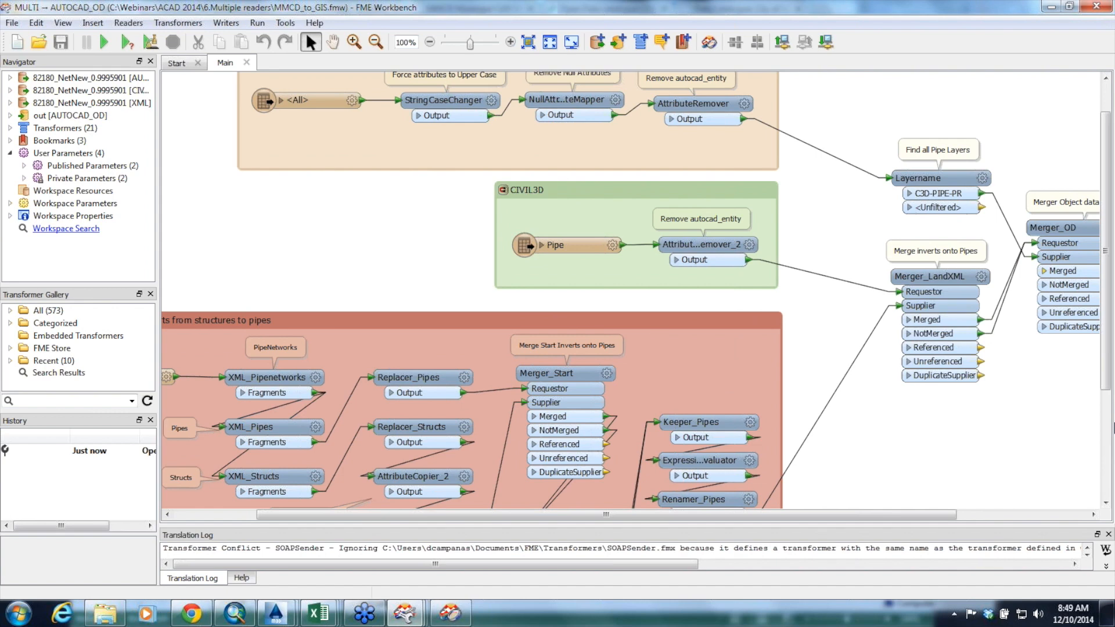
mouse_move(1107, 384)
left_mouse_down()
mouse_move(1109, 422)
mouse_move(1108, 390)
left_mouse_up()
left_click(567, 190)
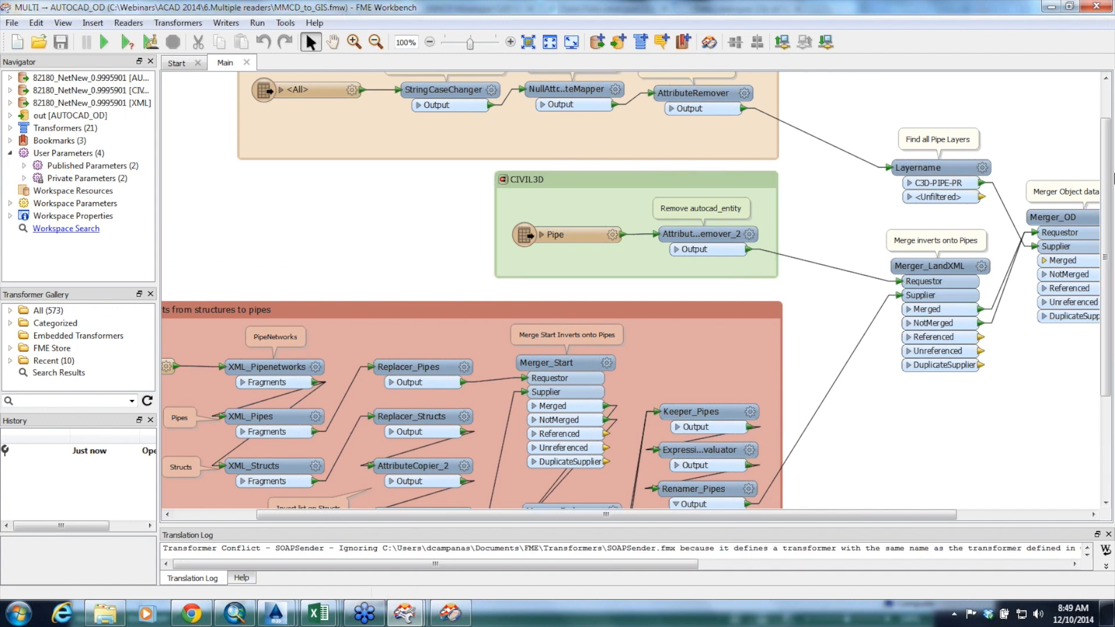
left_click_drag(1107, 139, 1109, 111)
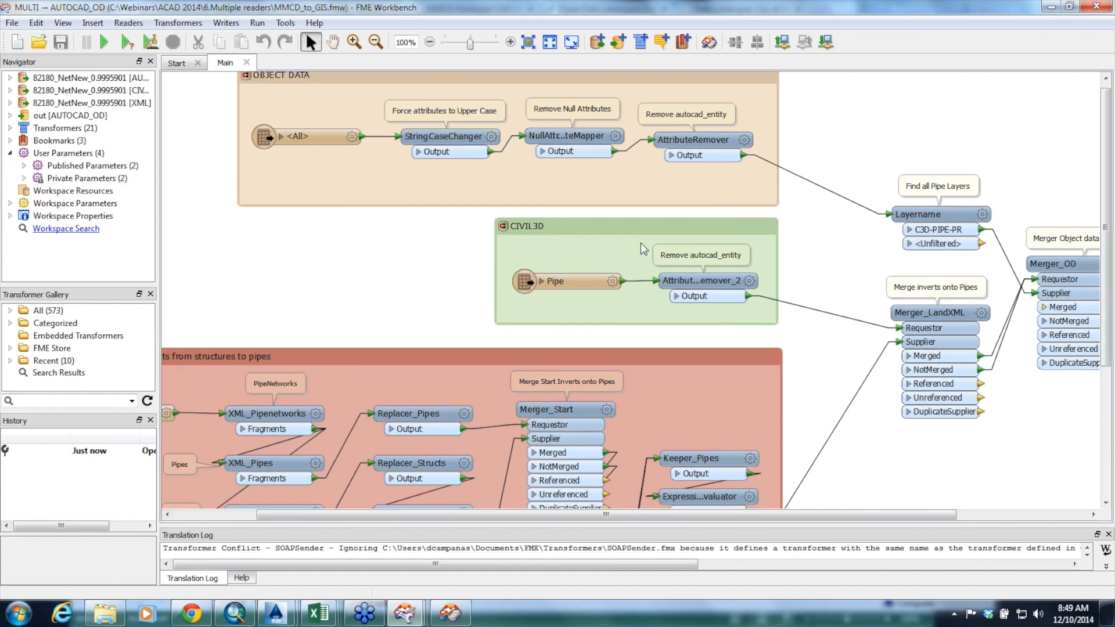
left_click(578, 282)
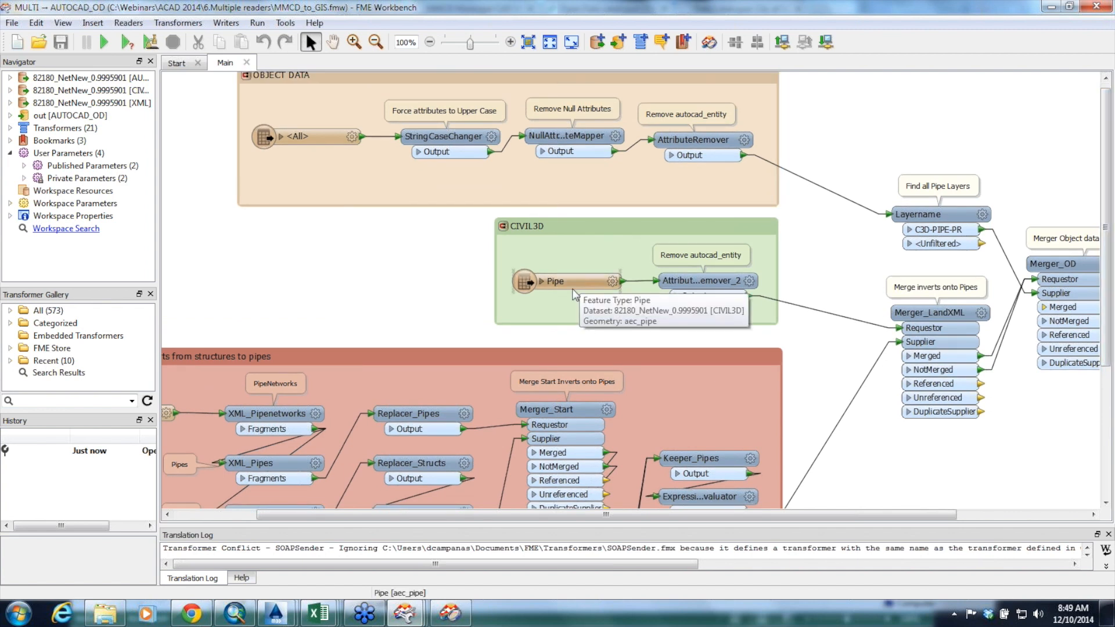
left_click(707, 283)
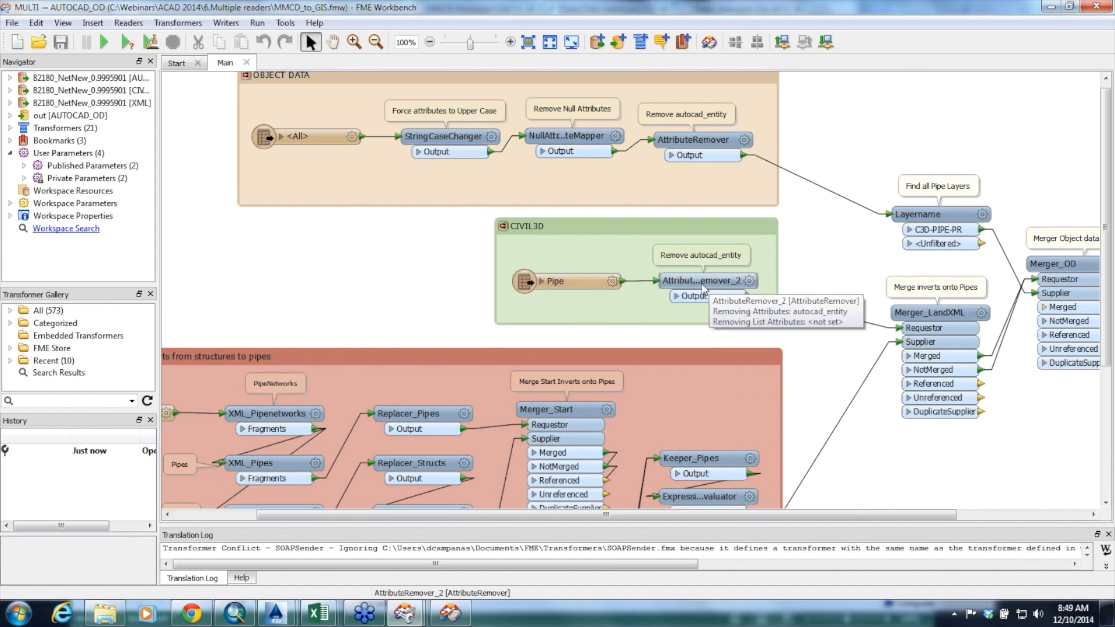
left_click(312, 143)
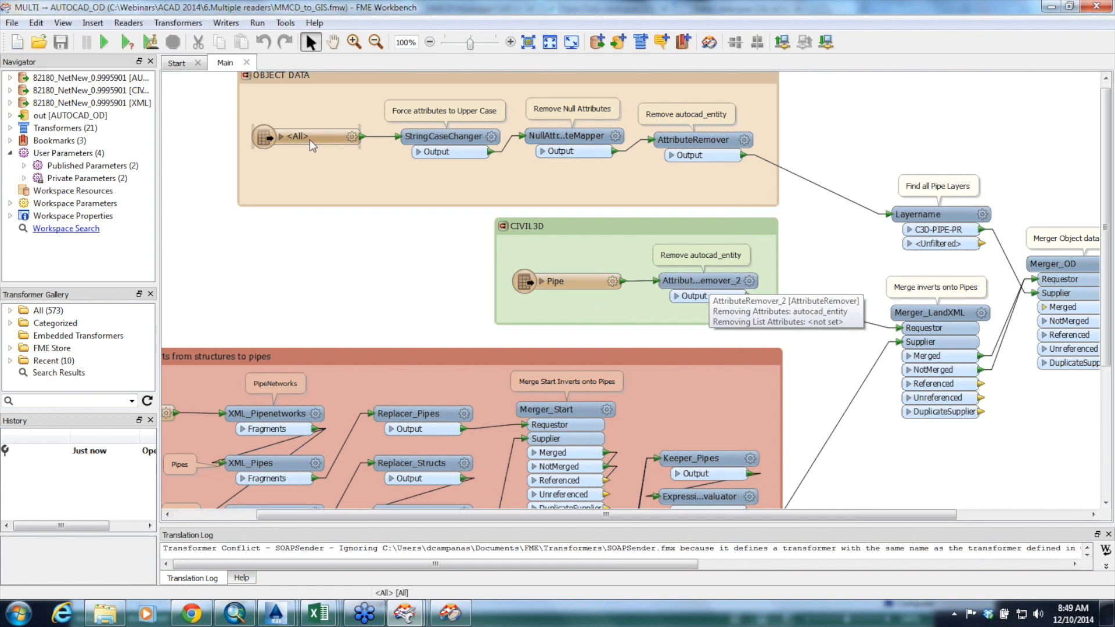
left_click(462, 106)
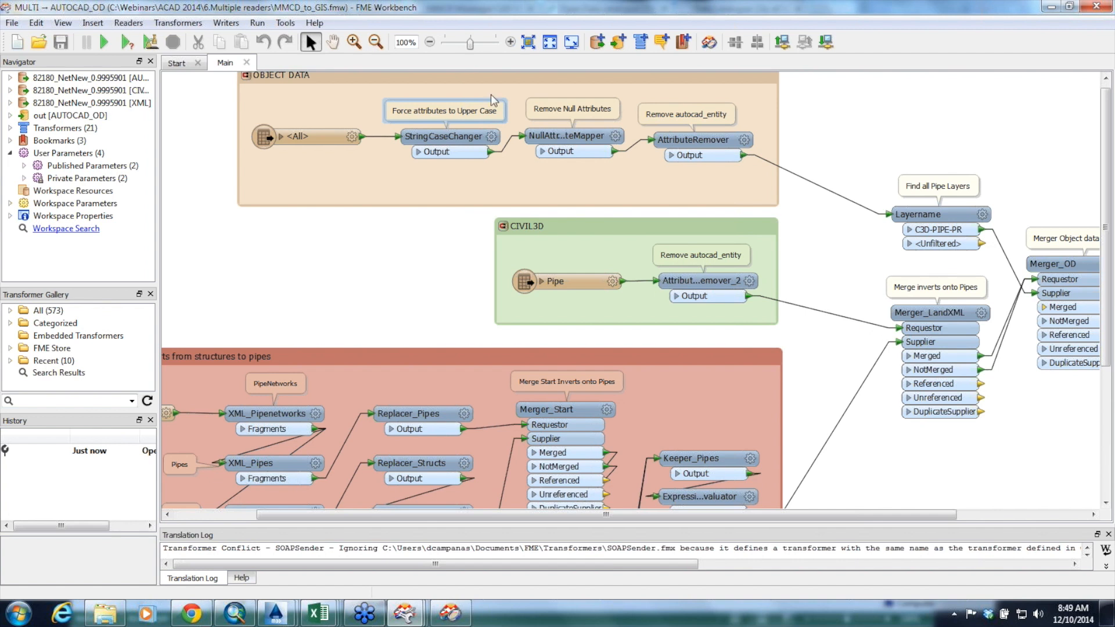
Review the LandXML section and the Merger_LandXML join parameters, closing them without changes
left_click_drag(1106, 129, 1109, 244)
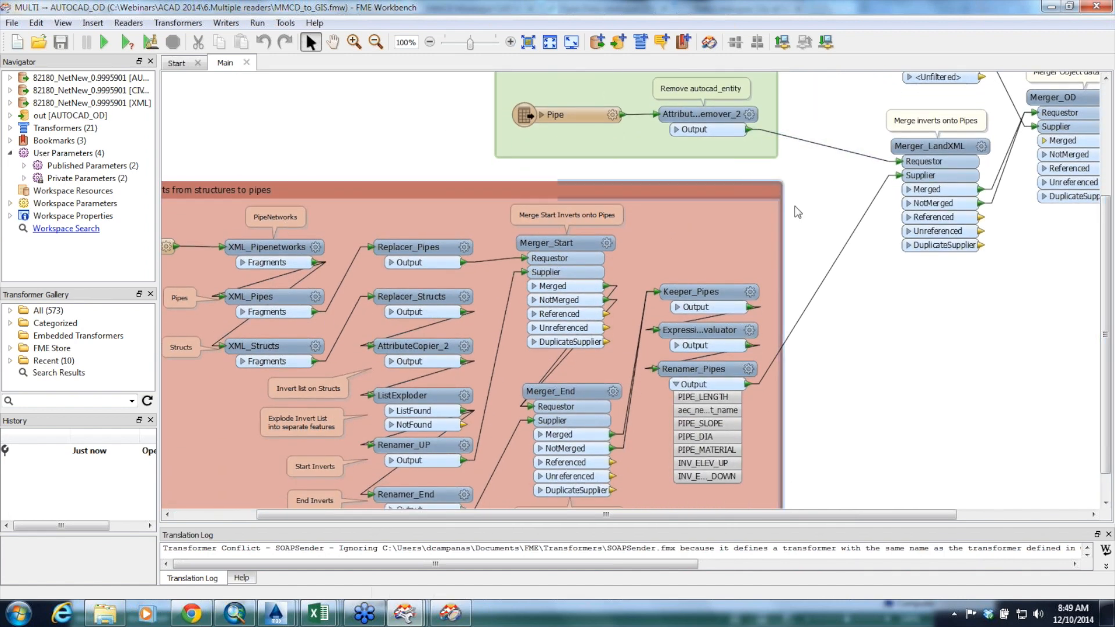
left_click_drag(954, 518, 1068, 516)
left_click_drag(1106, 457, 1106, 411)
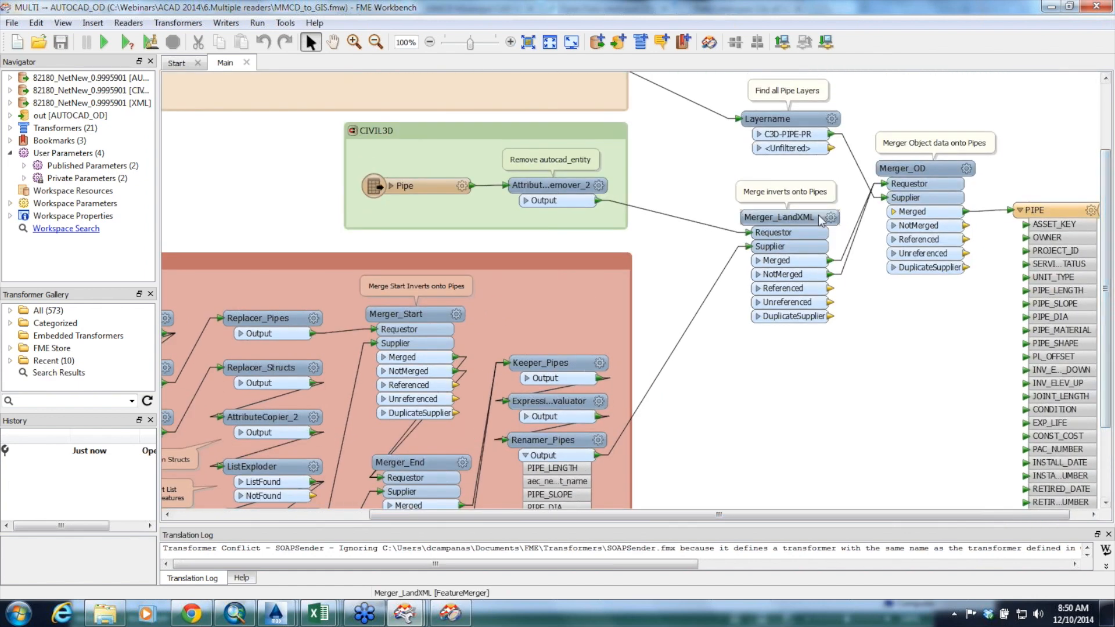
left_click(830, 221)
left_click(830, 219)
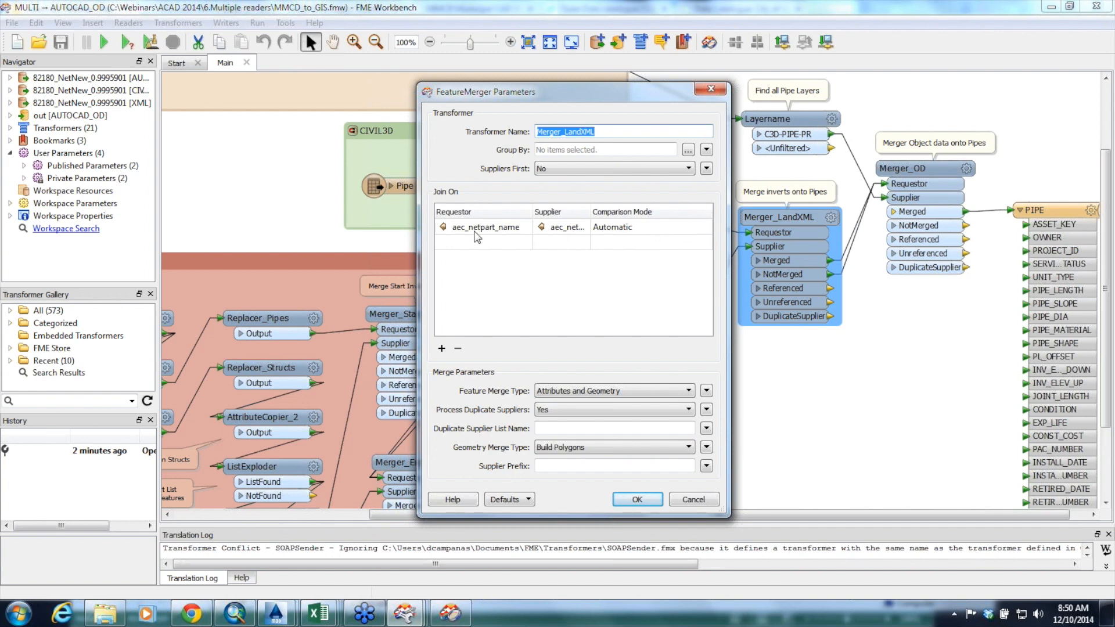
left_click(675, 502)
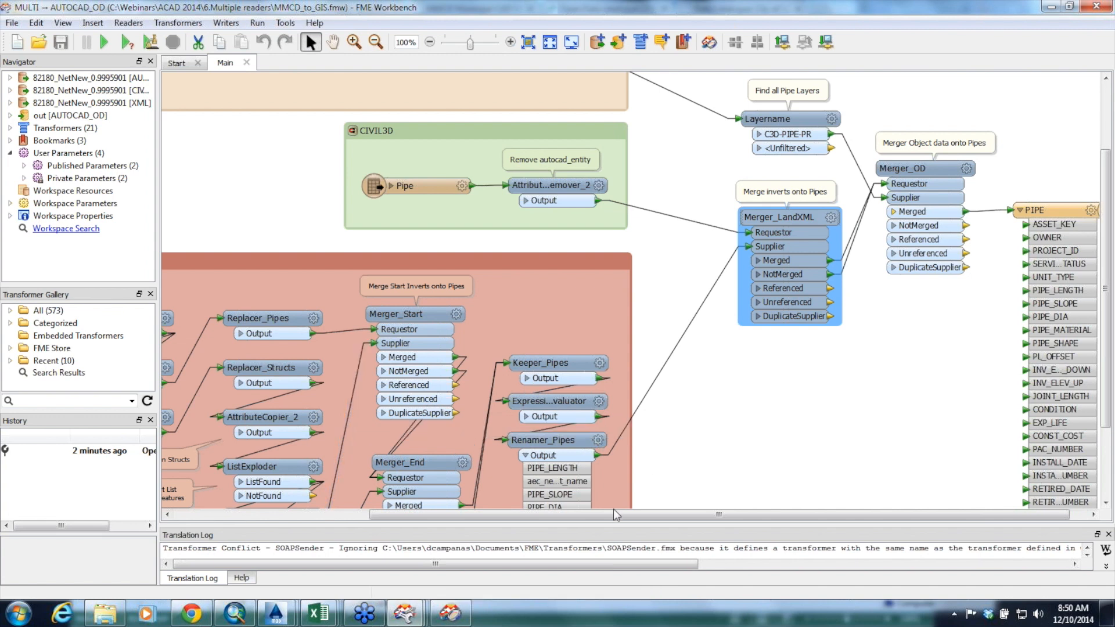
left_click_drag(614, 514, 719, 523)
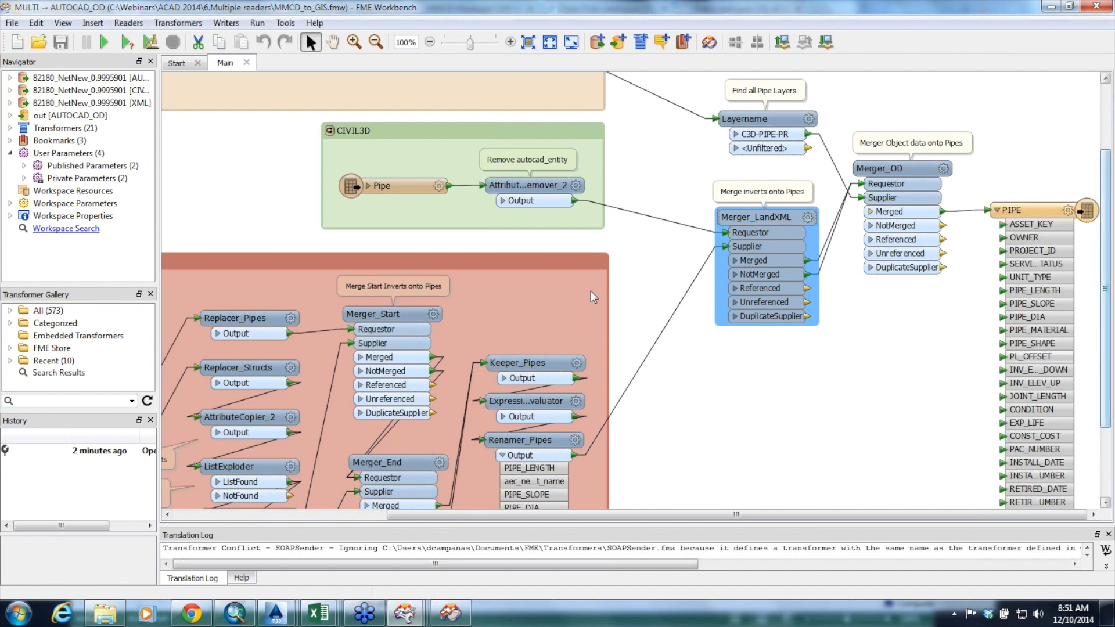
Open out.dwg from the 6.Multiple readers folder in AutoCAD Map 3D and show the properties of a near-vertical pipe polyline
left_click(105, 613)
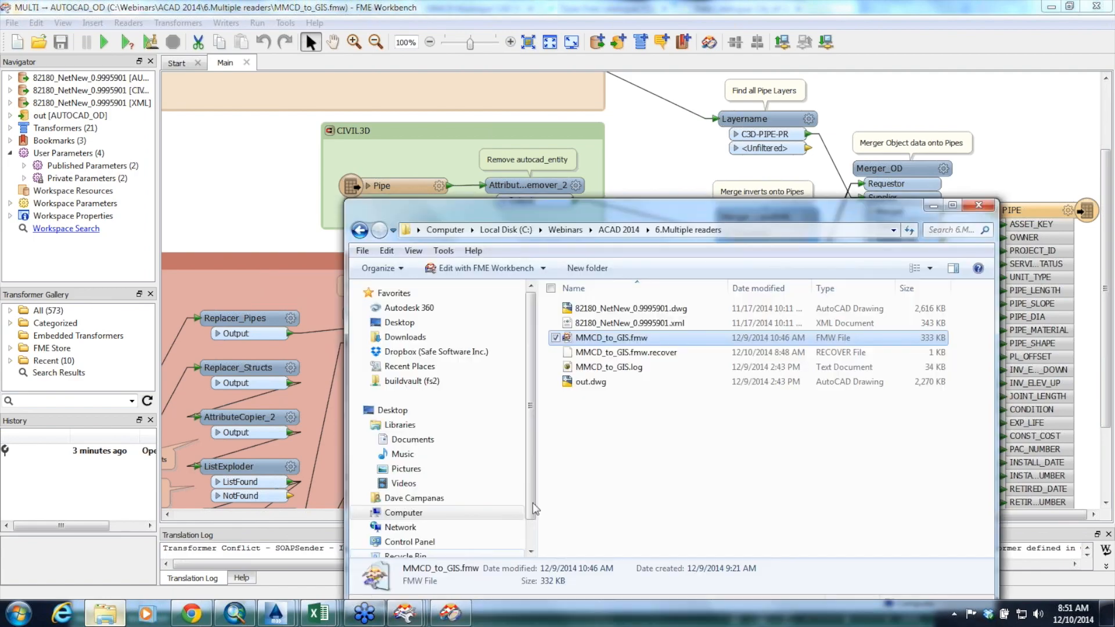
double_click(584, 383)
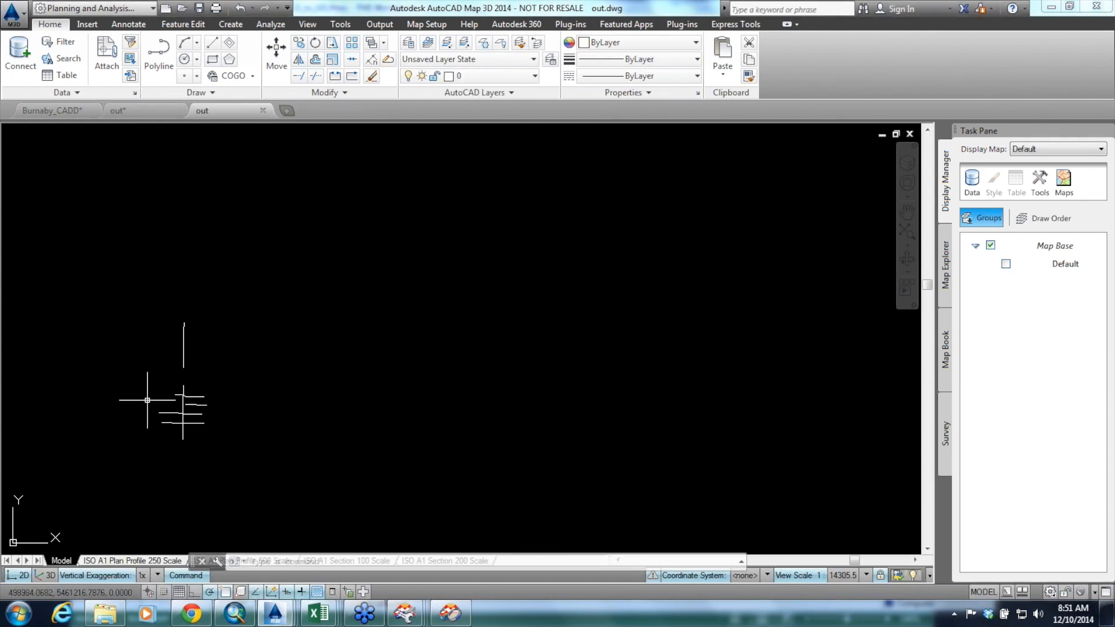
scroll(181, 378, "up", 4)
scroll(181, 378, "up", 6)
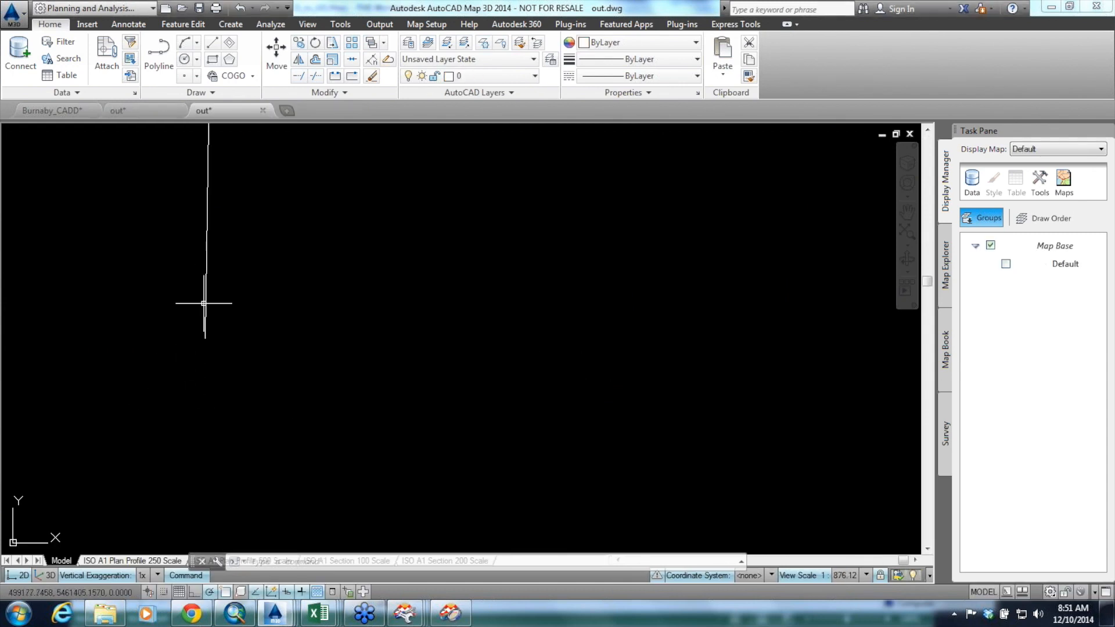
left_click(204, 303)
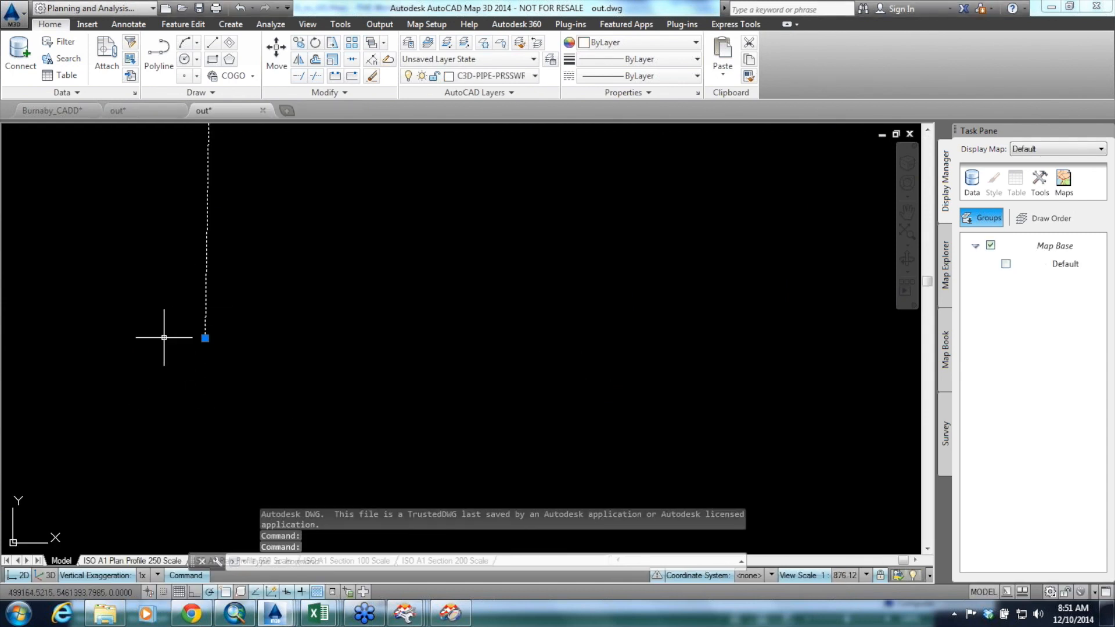
right_click(206, 328)
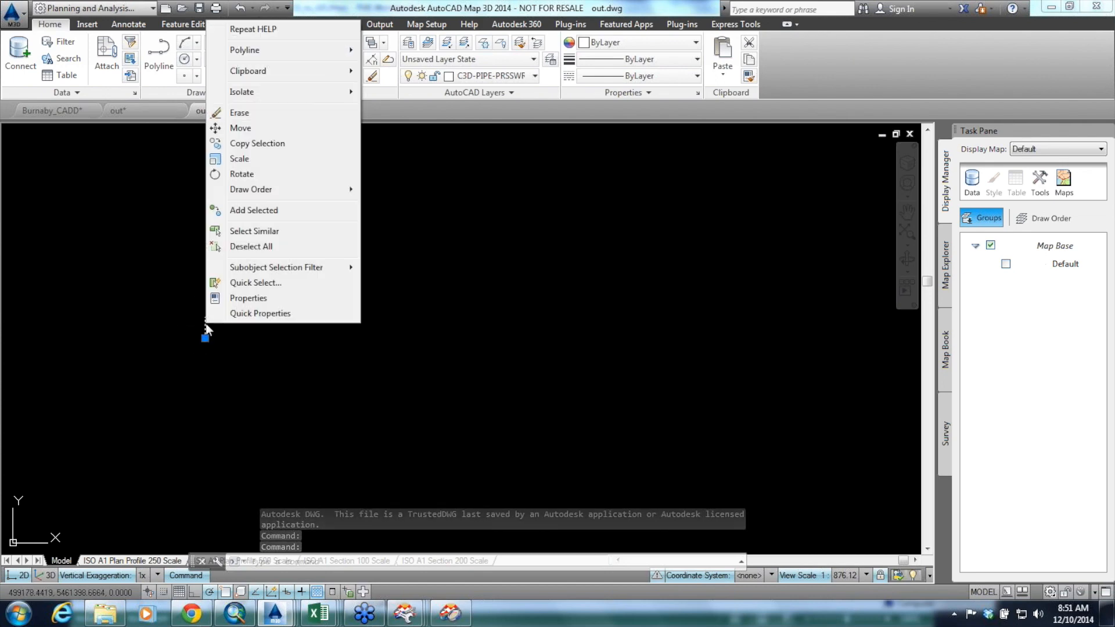
left_click(246, 298)
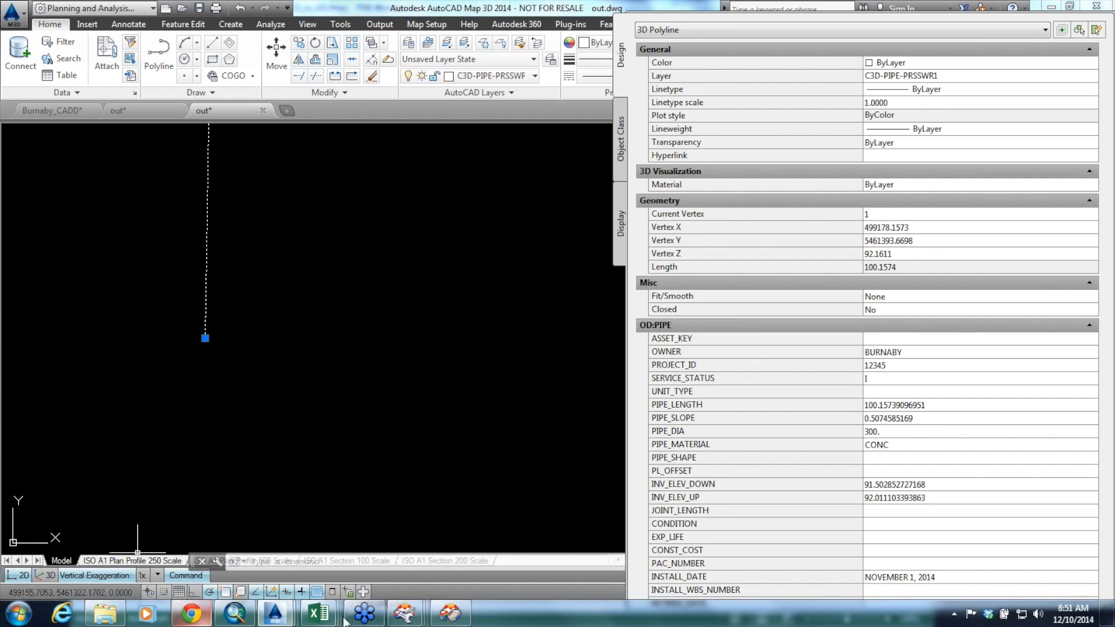
Return to the MMCD_to_GIS workspace in FME Workbench and view the mergers feeding the PIPE writer
mouse_move(404, 613)
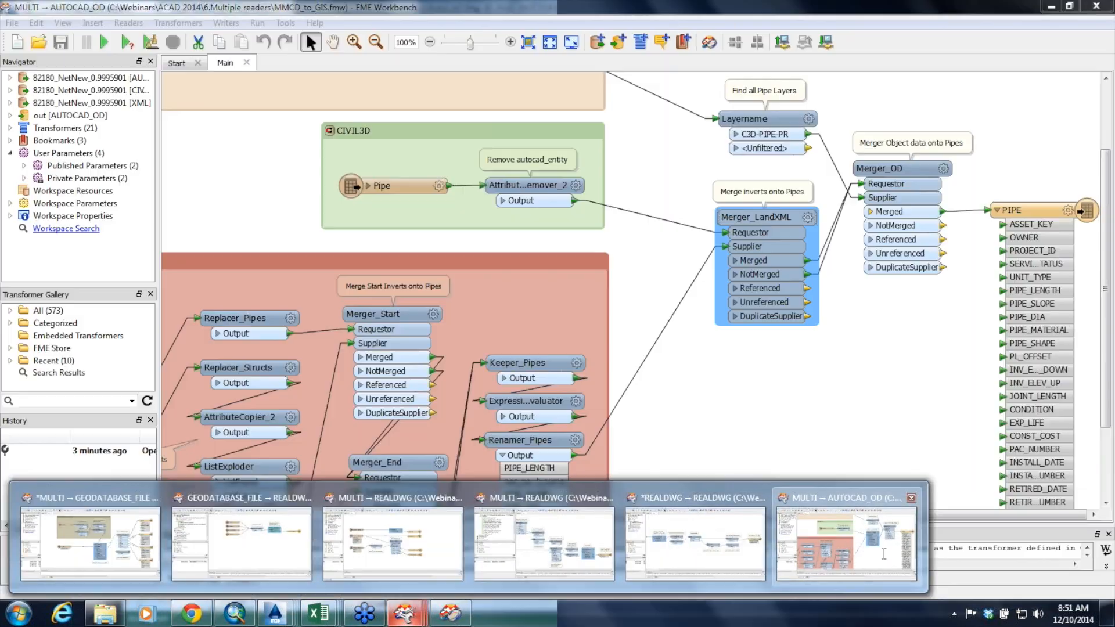
left_click(884, 556)
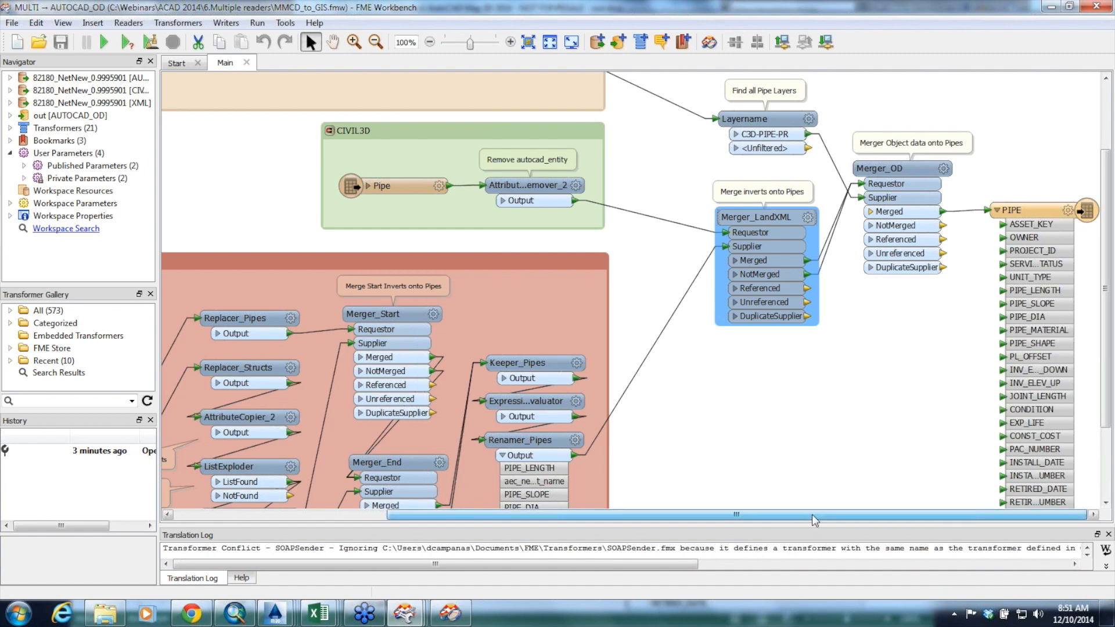
mouse_move(829, 515)
left_mouse_down()
mouse_move(765, 515)
mouse_move(817, 515)
left_mouse_up()
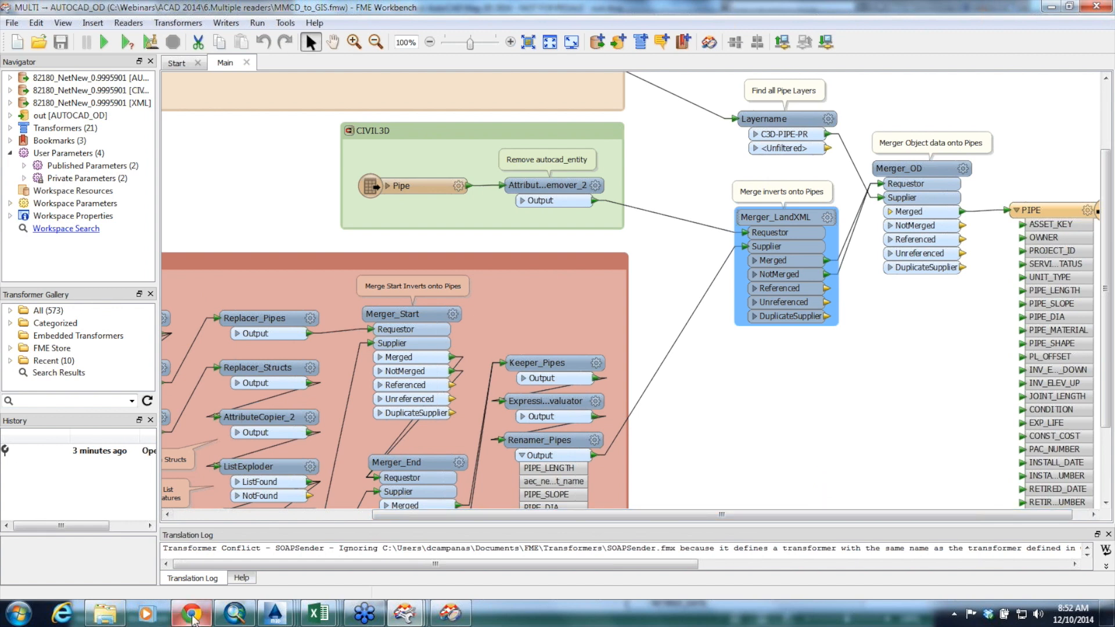
Switch to the AutoCAD Webinar - Dec 2014 slides in Chrome, present from slide 23 through slide 26, and exit the presentation
mouse_move(193, 620)
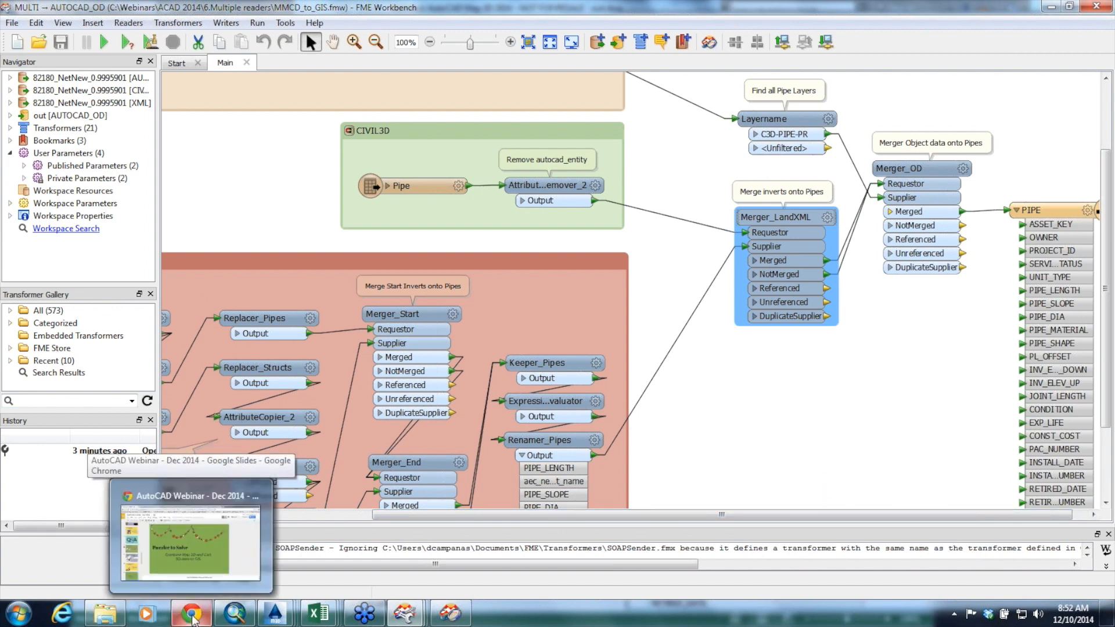
left_click(193, 620)
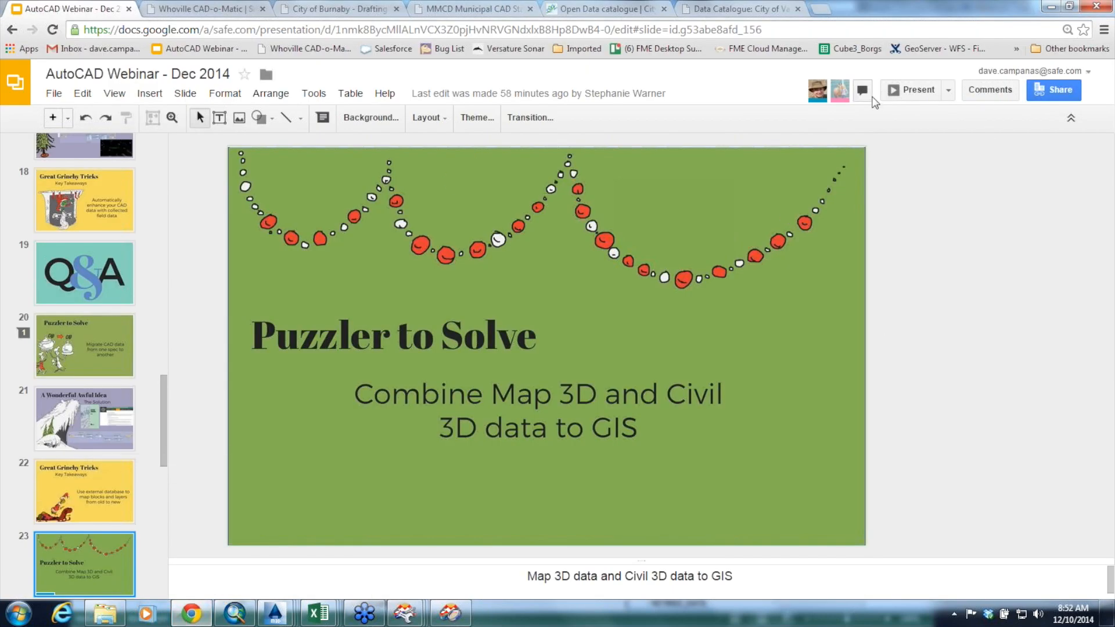
left_click(916, 91)
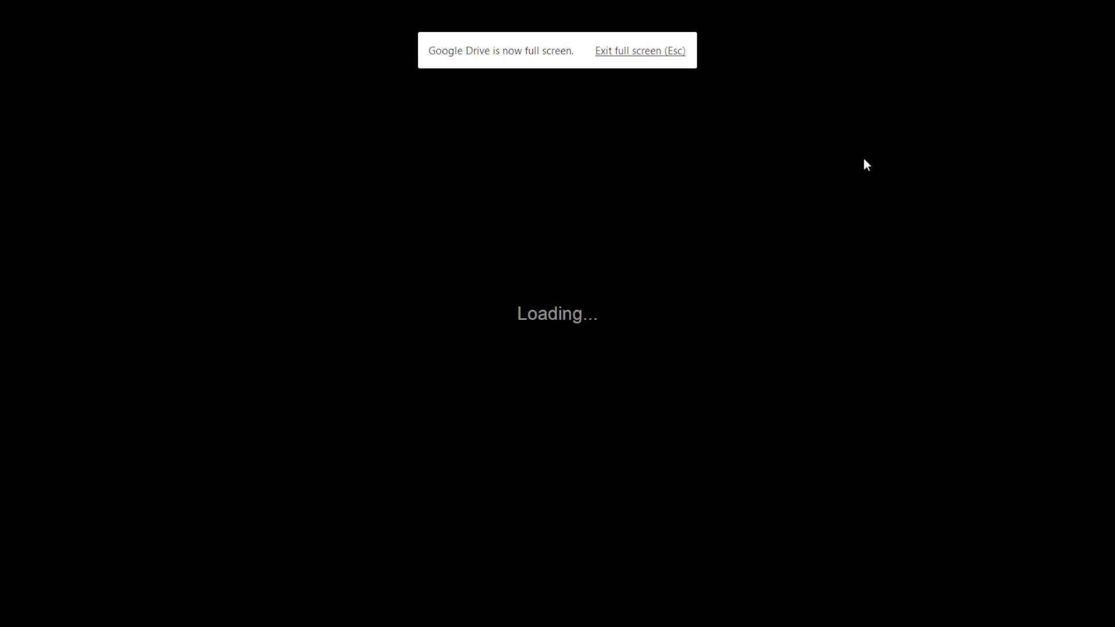
key("Right")
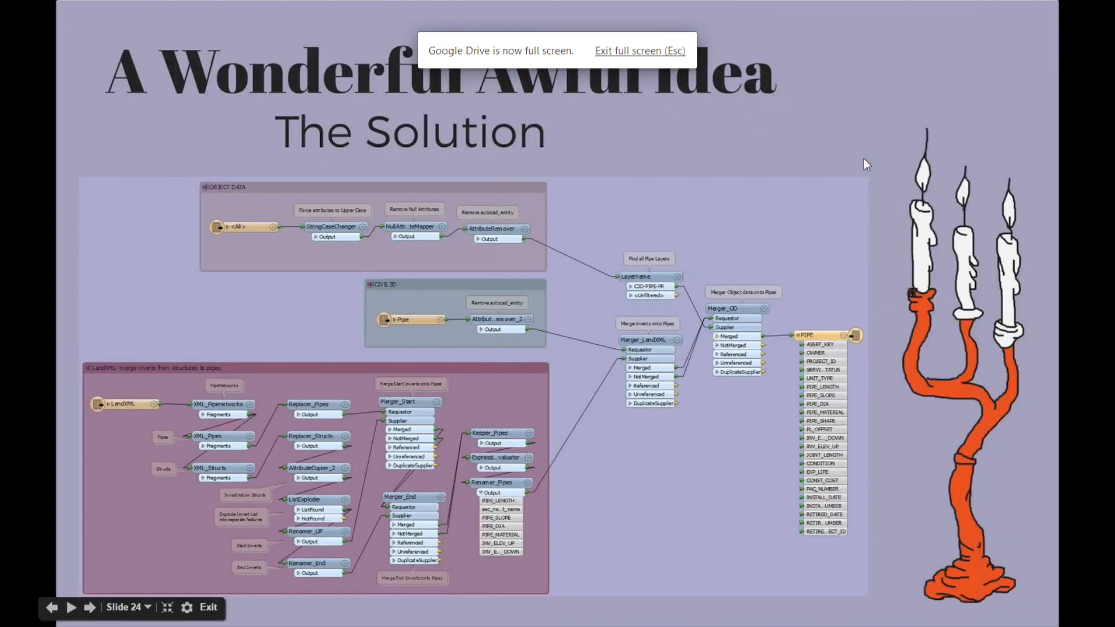
key("Right")
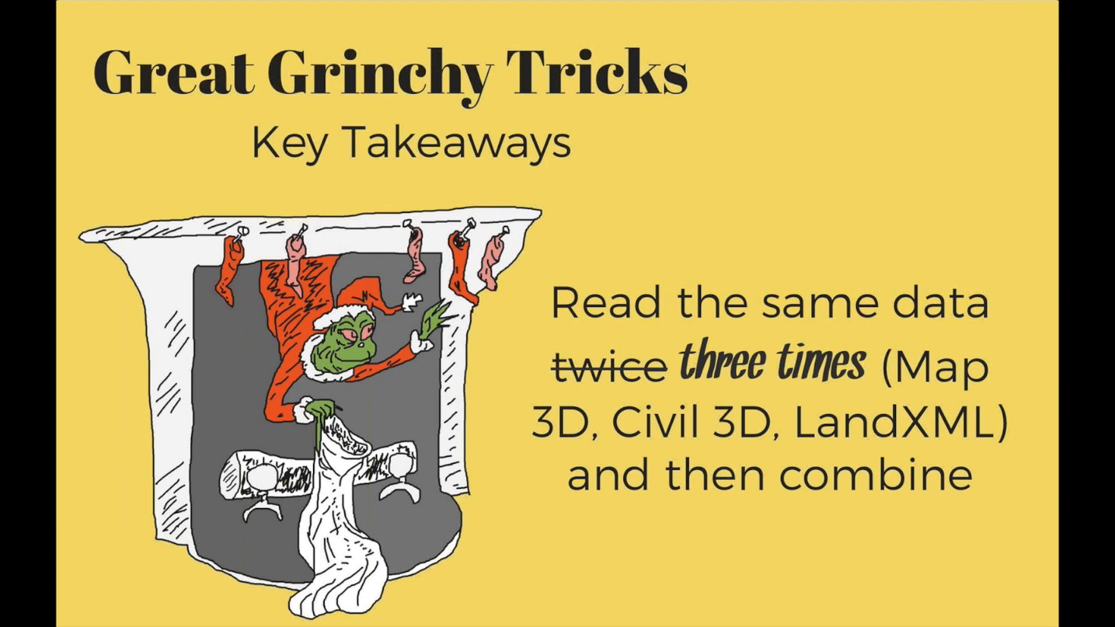
key("Right")
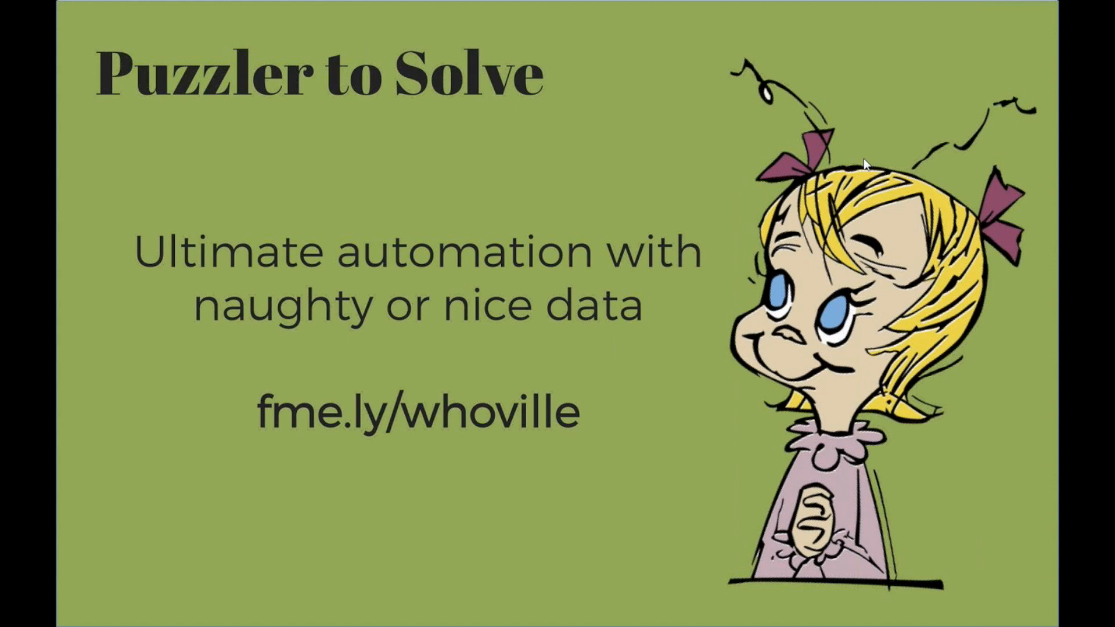
key("Escape")
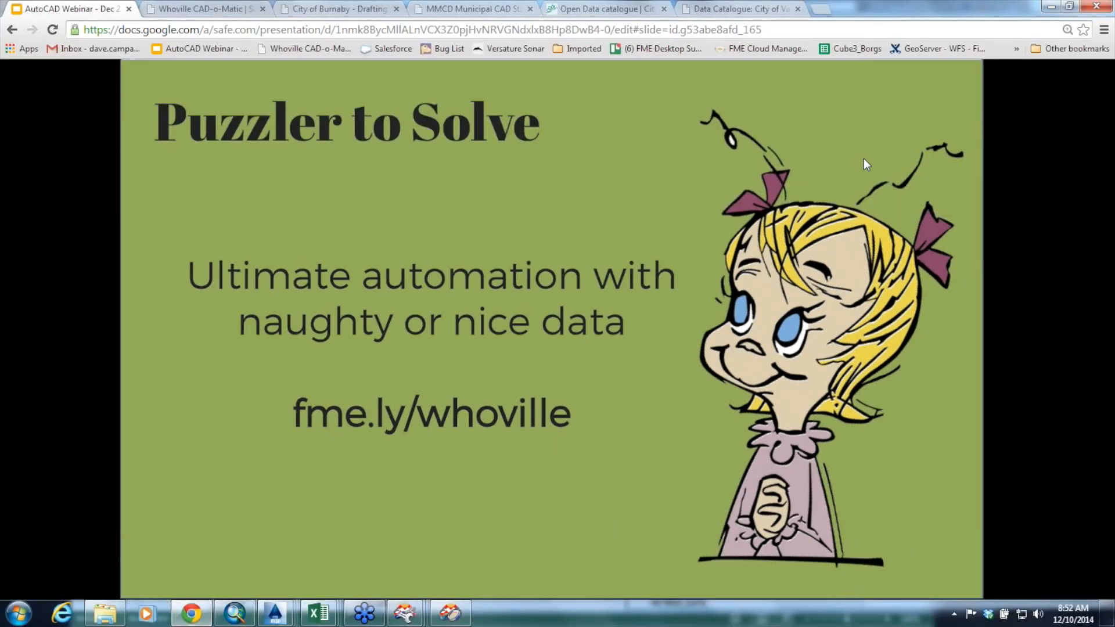
key("Escape")
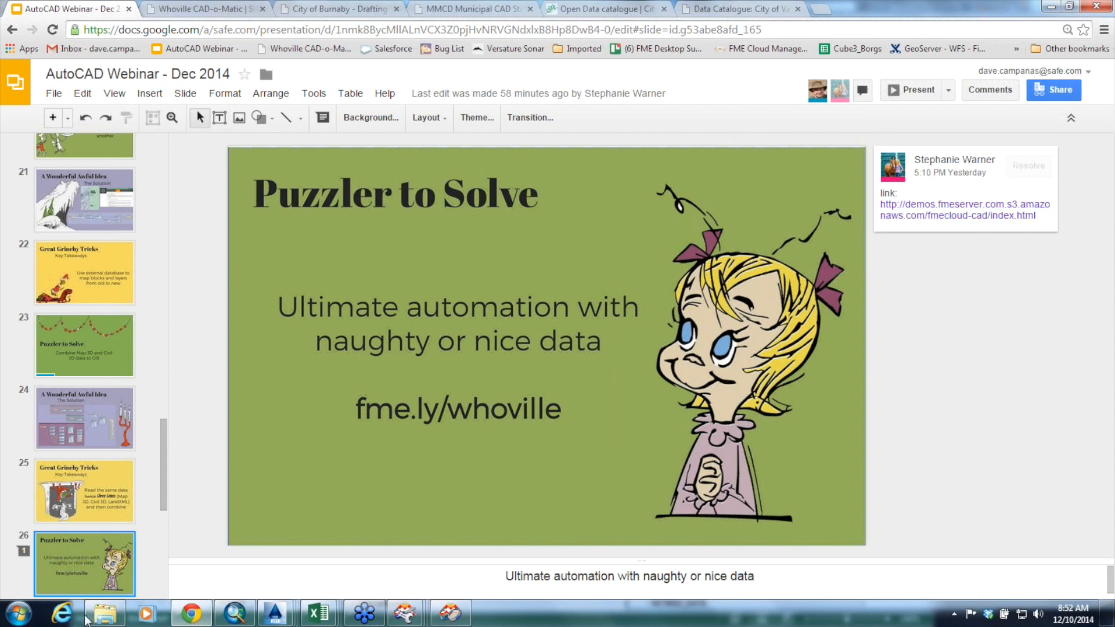
Open validate-subworkspace.fmw from the 7.QA folder in FME Workbench and bring its Validation section into view
left_click(93, 617)
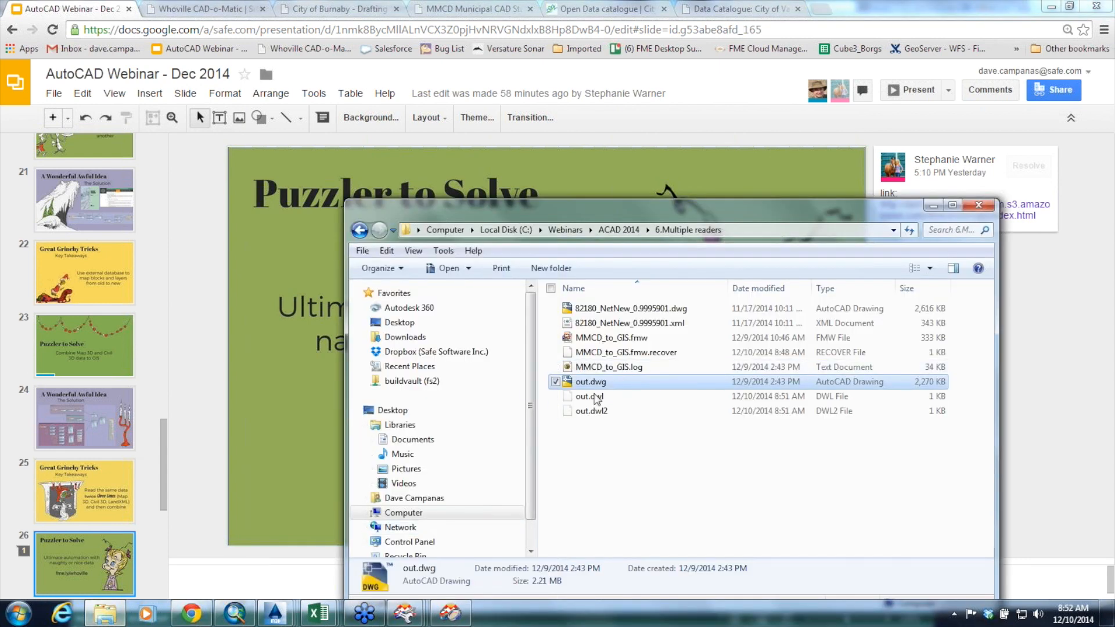
left_click(608, 338)
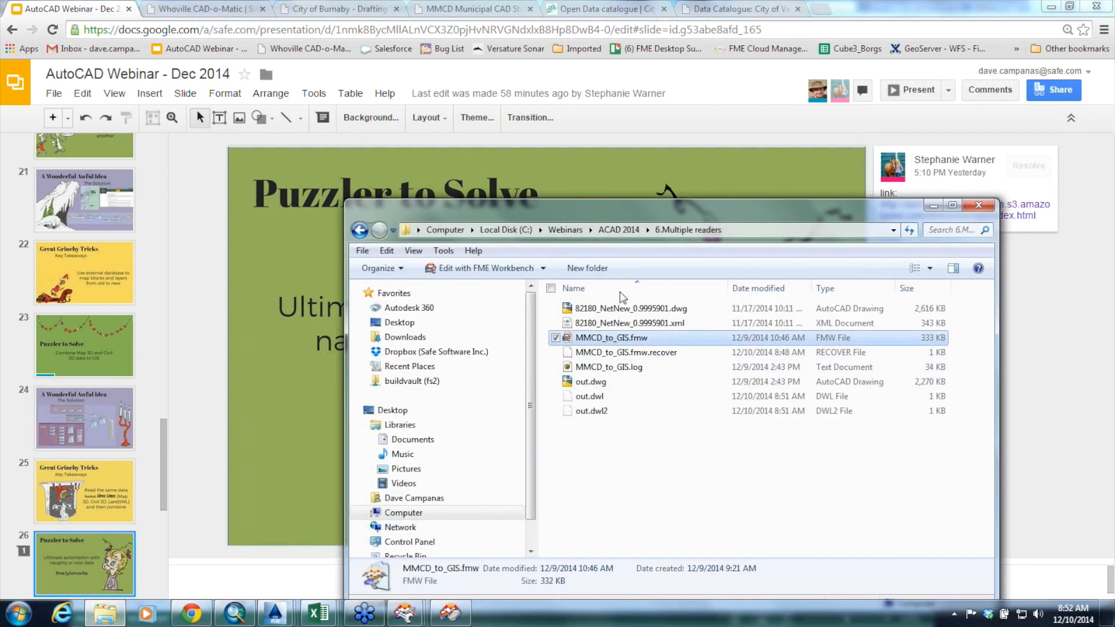
left_click(617, 231)
double_click(590, 368)
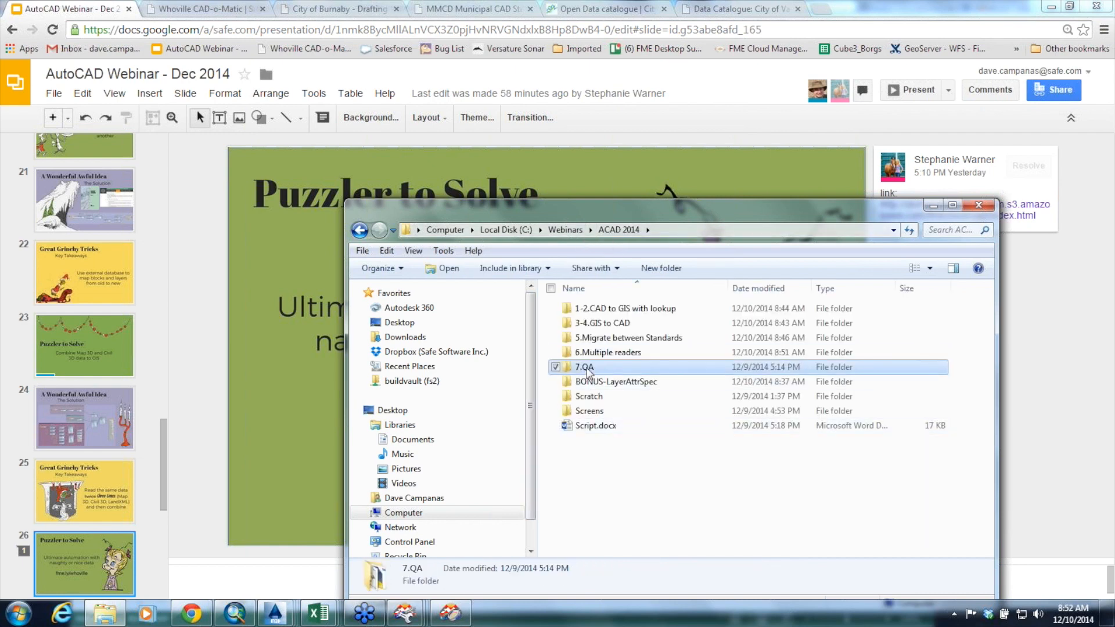
left_click(602, 353)
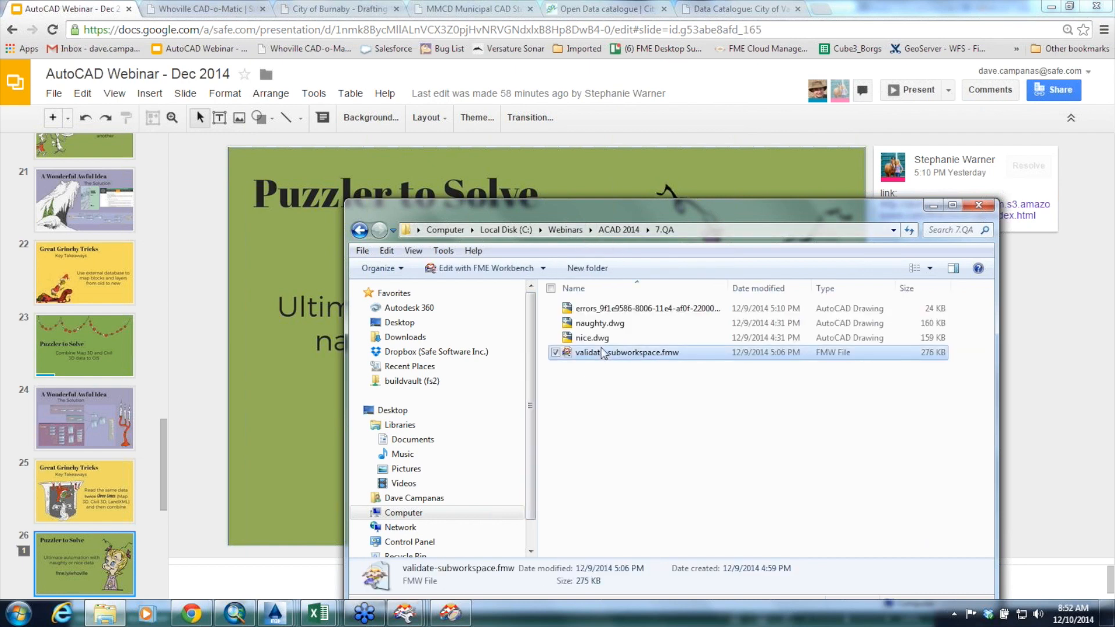
double_click(602, 354)
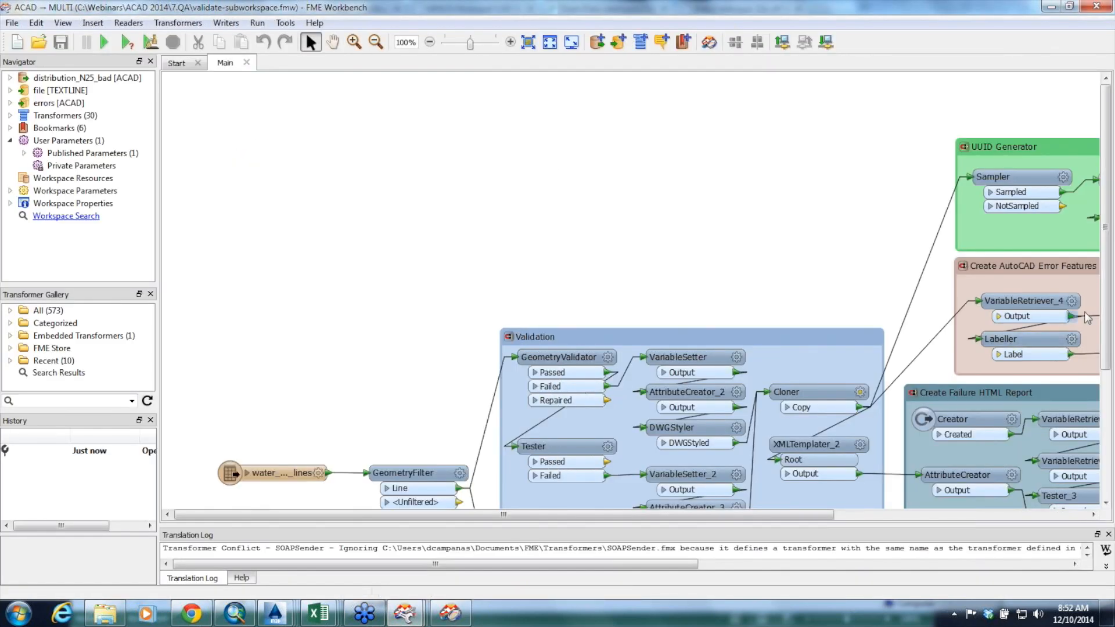
left_click_drag(1106, 118, 1106, 187)
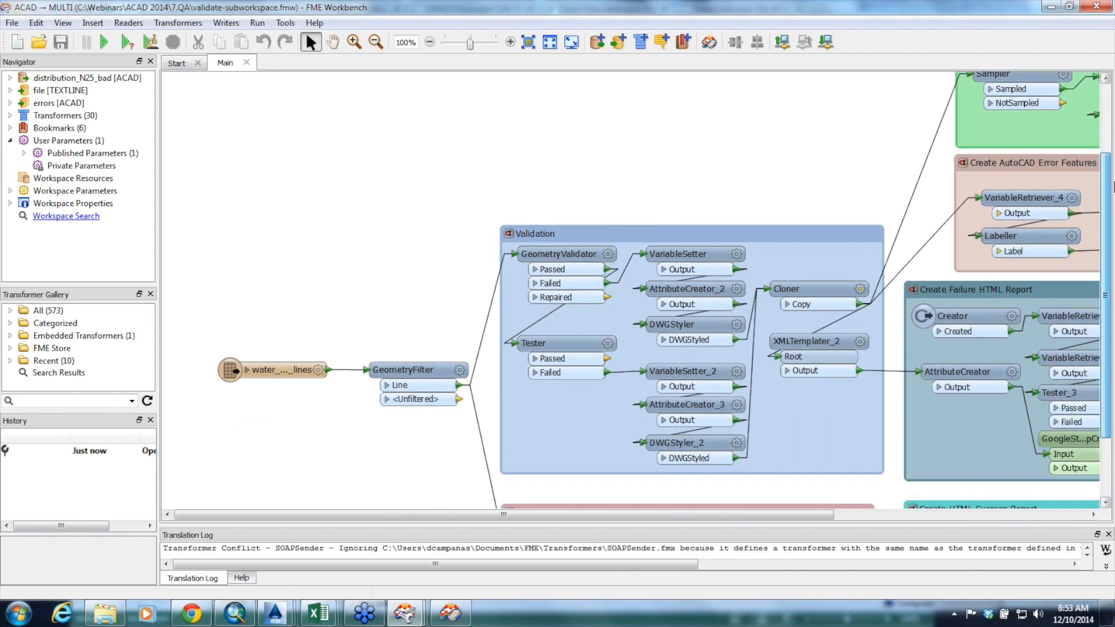
Examine the workspace flow from Validation through Test for Success, the HTML report sections, Create AutoCAD Error Features and UUID Generator
left_click_drag(556, 516, 583, 524)
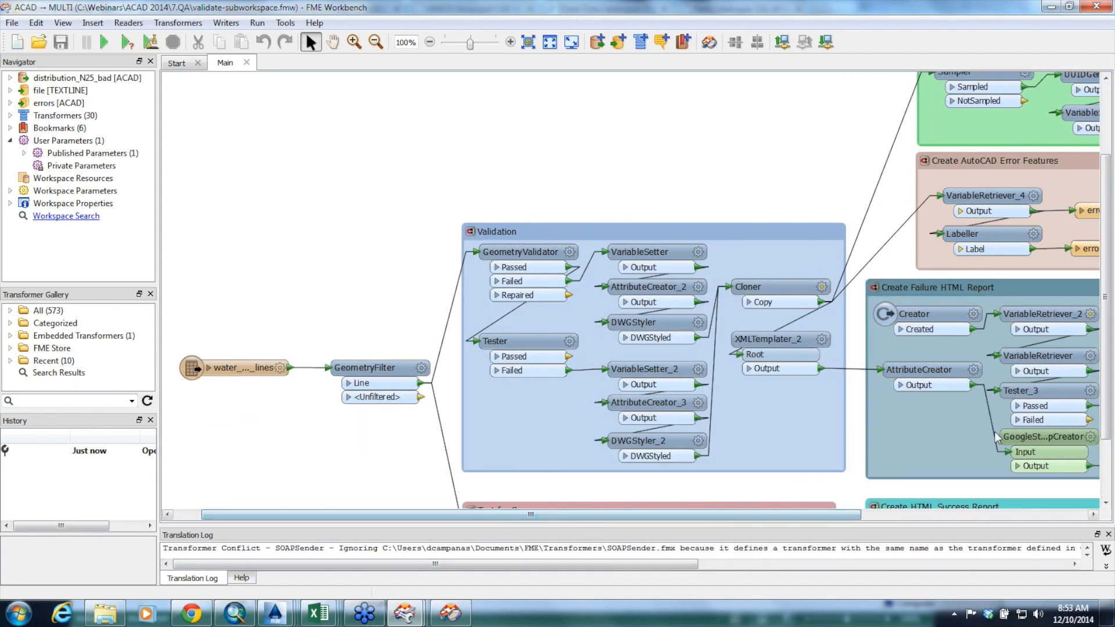
left_click_drag(1107, 409, 1110, 471)
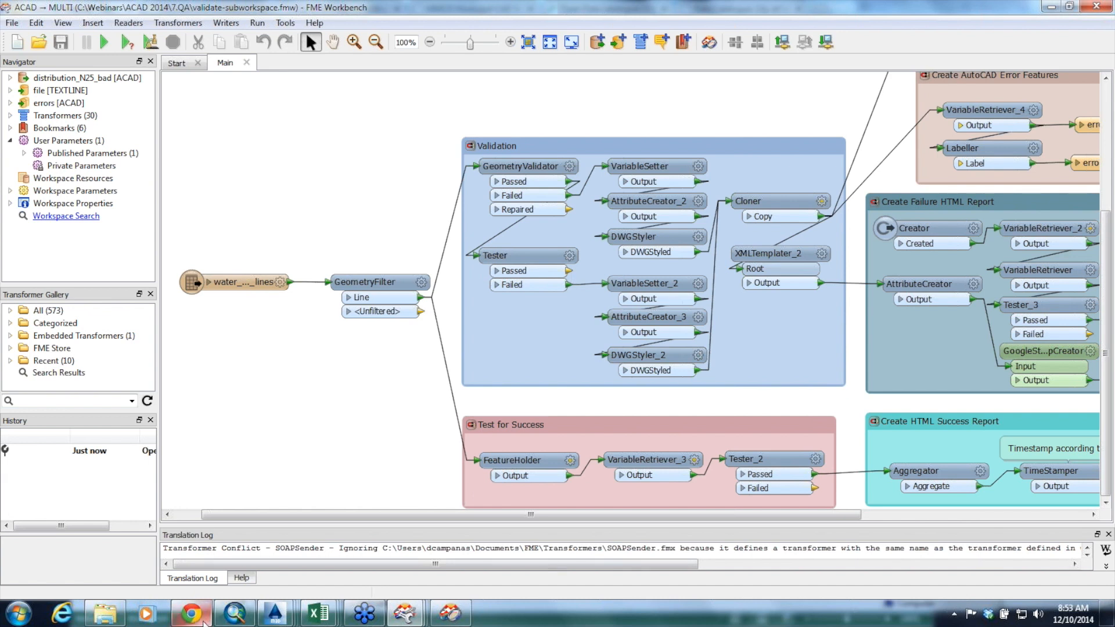
mouse_move(192, 614)
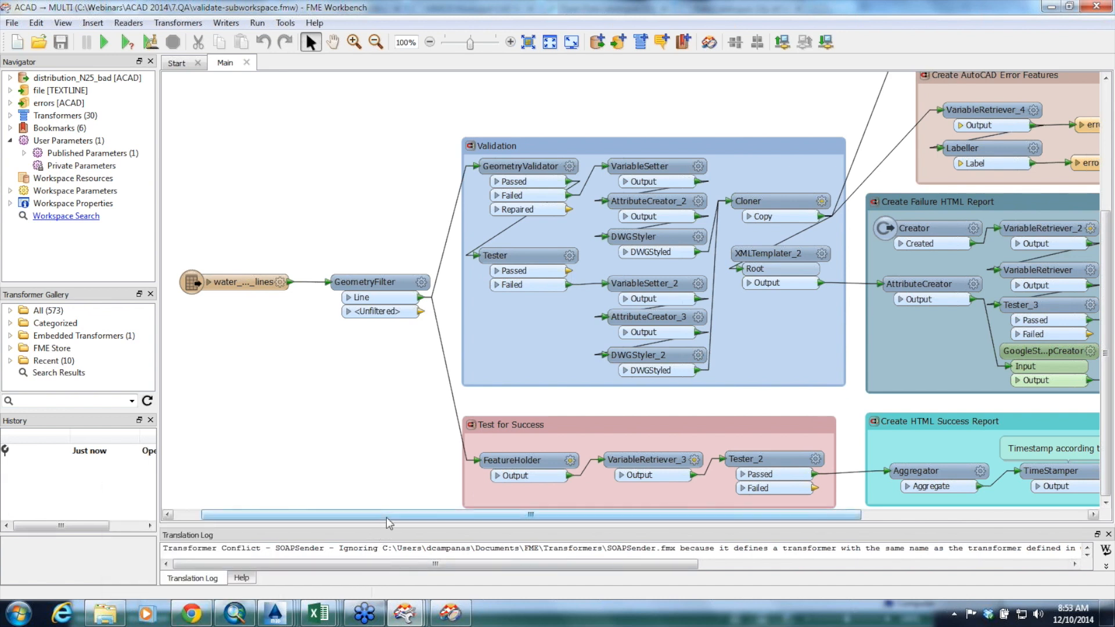
left_click_drag(394, 516, 554, 528)
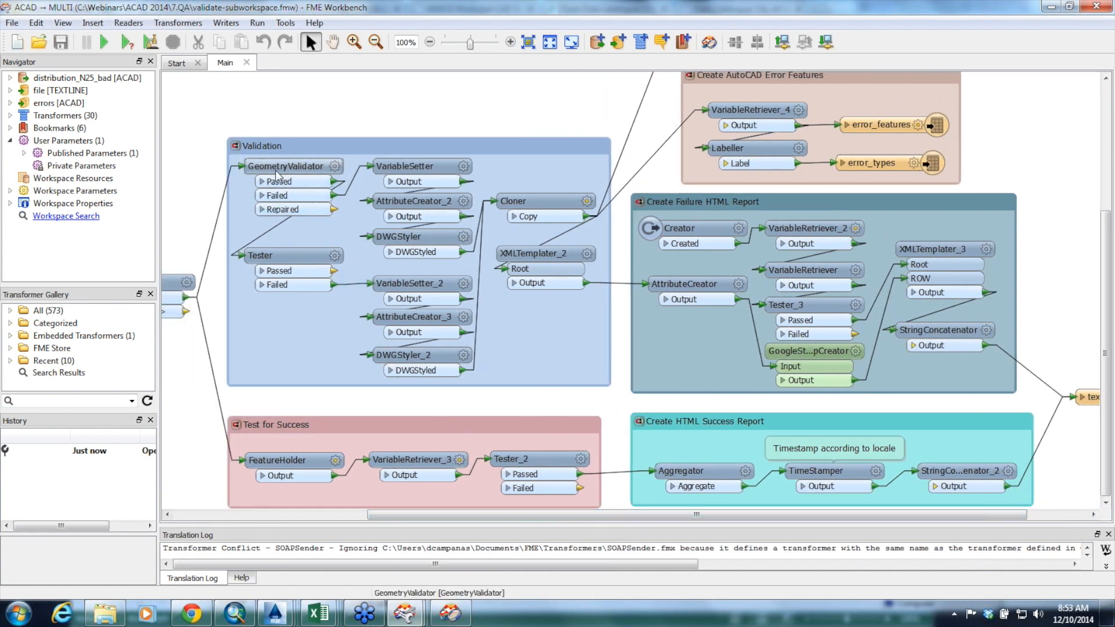
mouse_move(284, 169)
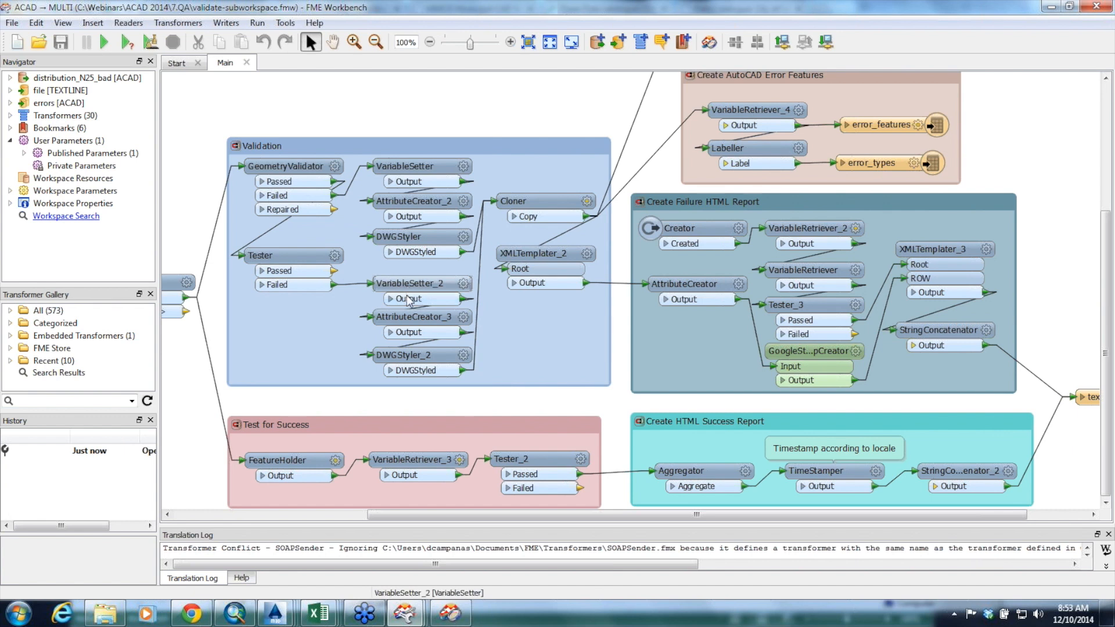
mouse_move(409, 321)
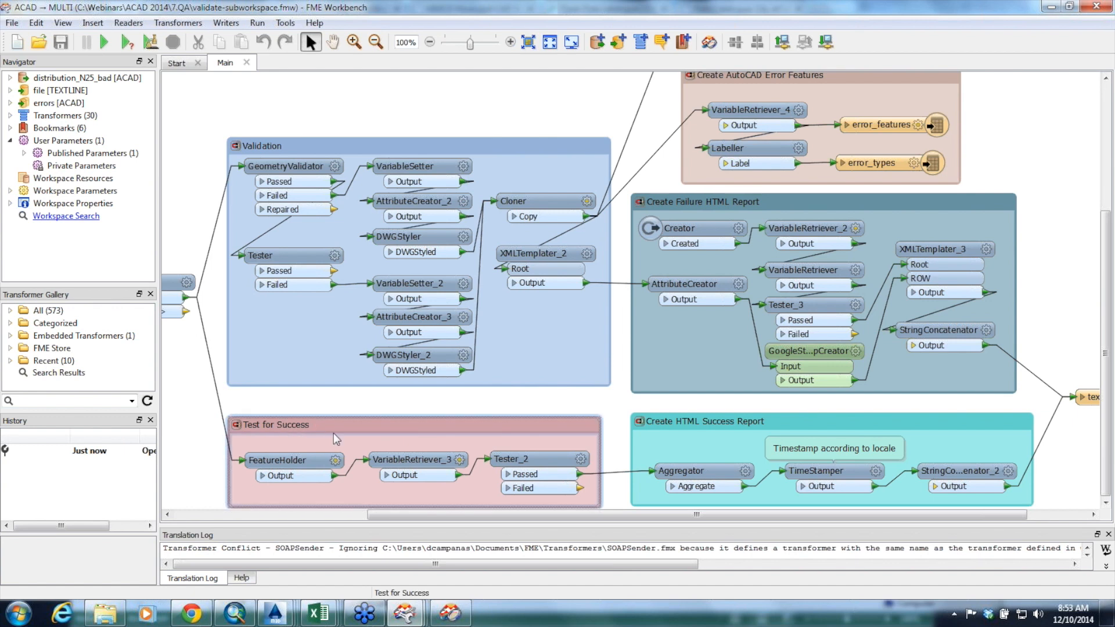
left_click_drag(442, 516, 394, 516)
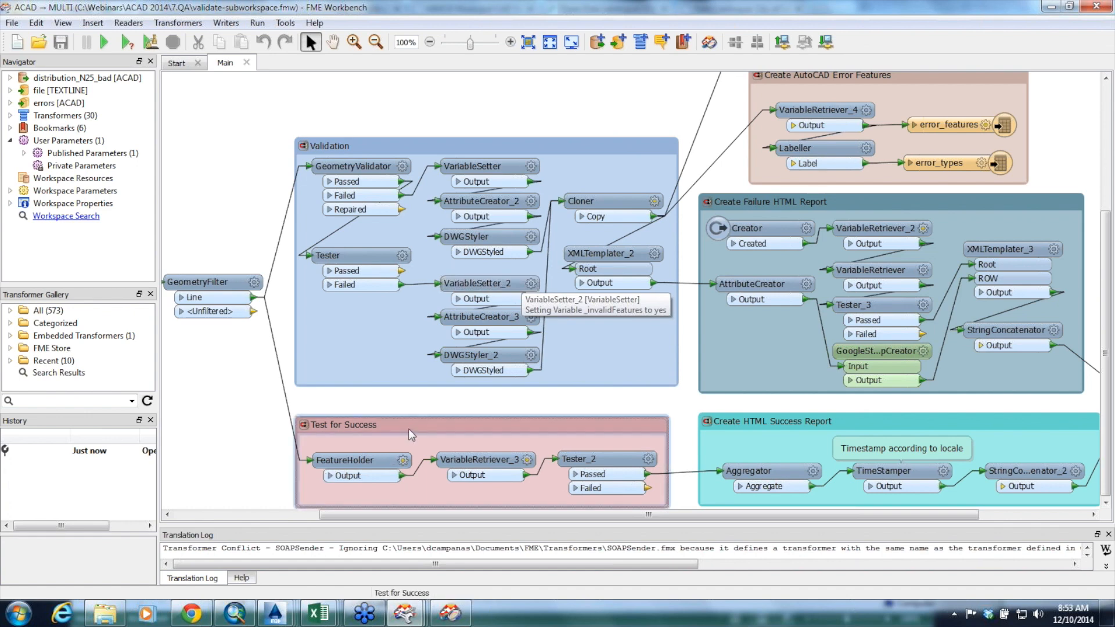
left_click_drag(679, 516, 780, 517)
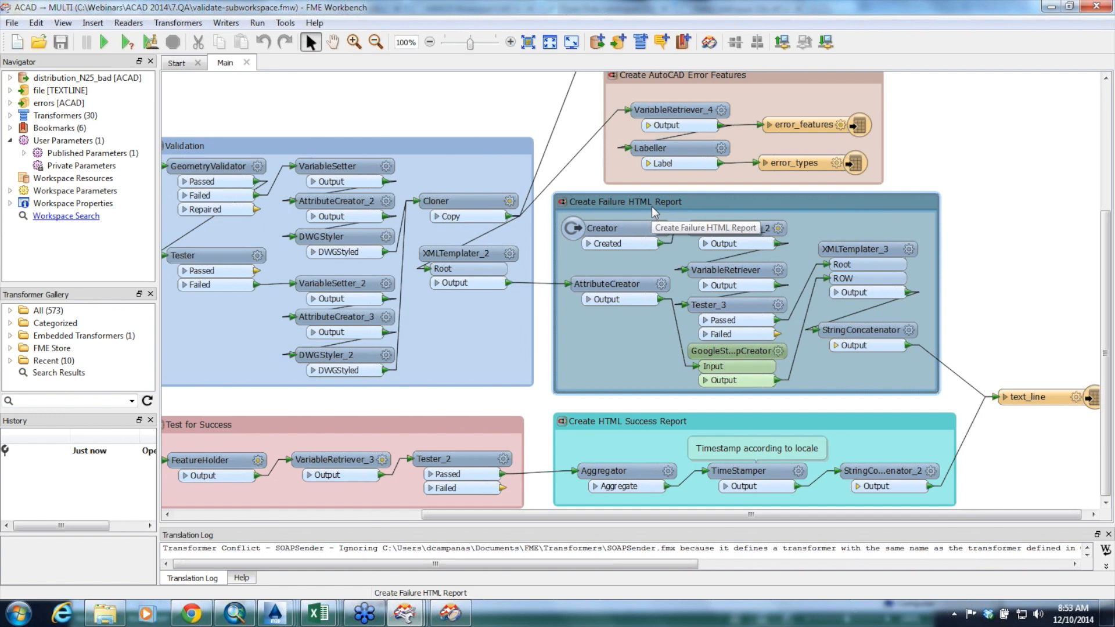
left_click_drag(1108, 350, 1113, 227)
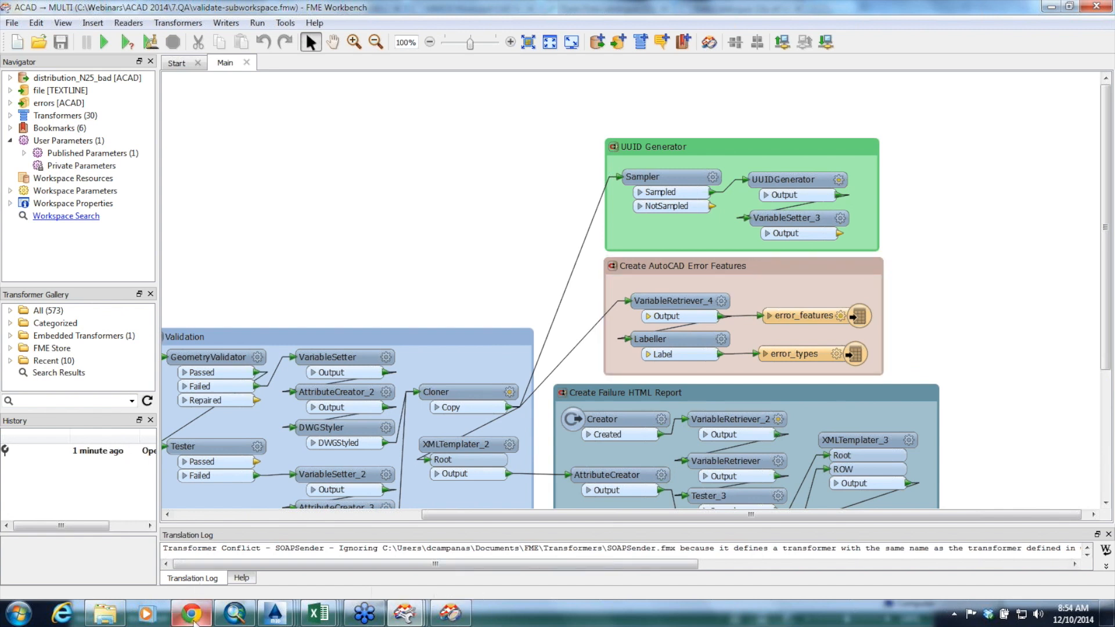
Switch to the Whoville CAD-o-Matic Validator page in Chrome and upload nice.dwg from the 7.QA folder for validation
left_click(189, 615)
left_click(224, 12)
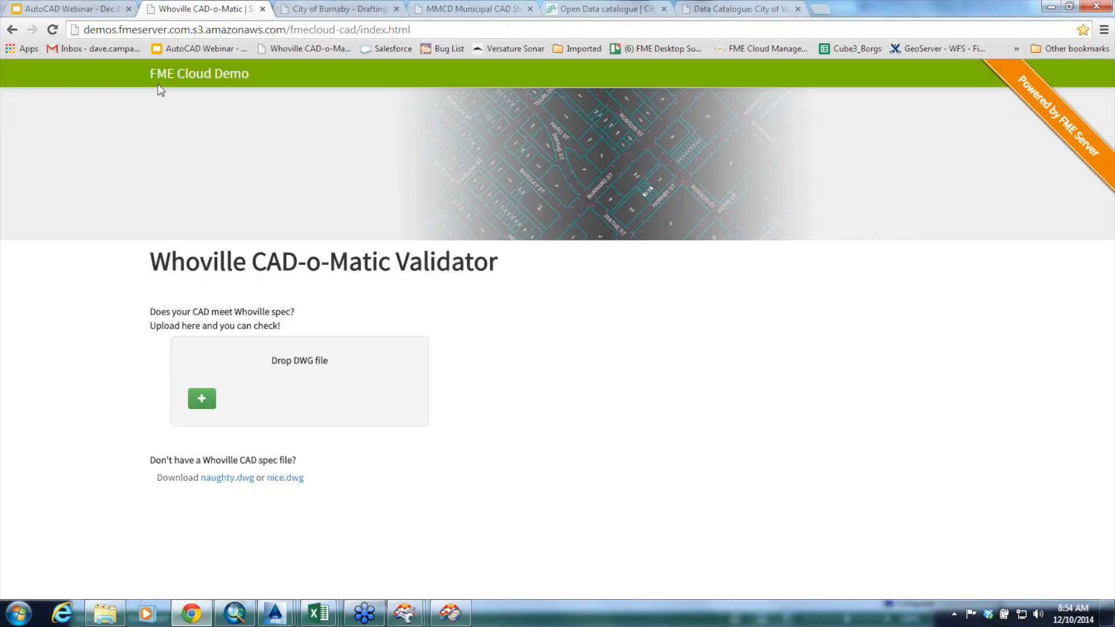
left_click(105, 613)
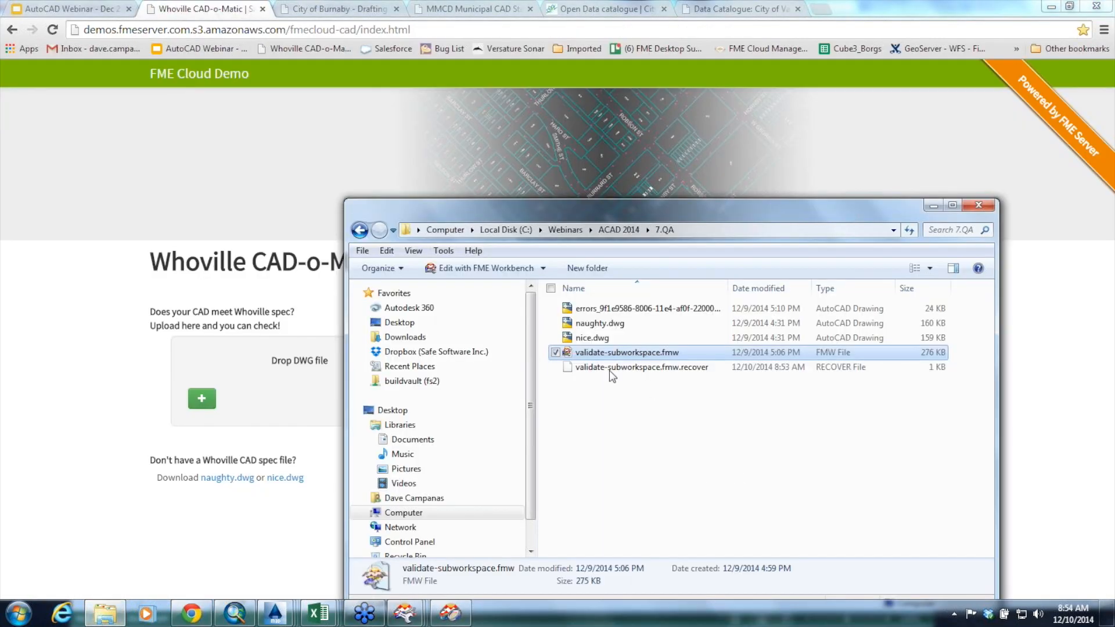
left_click_drag(599, 340, 281, 409)
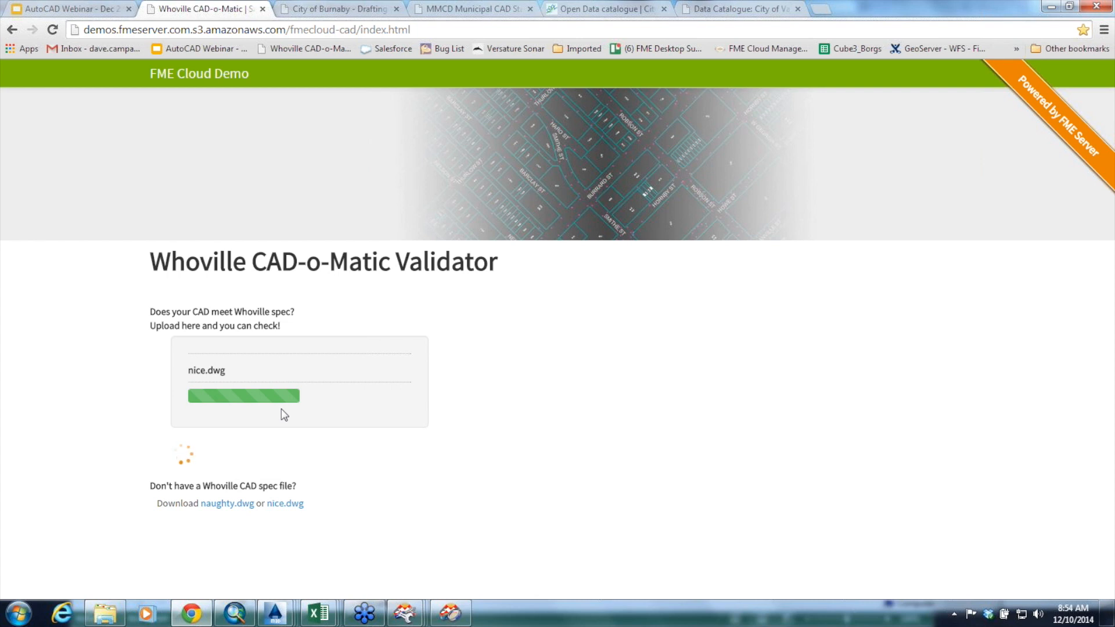
Open naughty.dwg from the 7.QA folder in AutoCAD Map 3D and bring up its external references with XREF
left_click(105, 613)
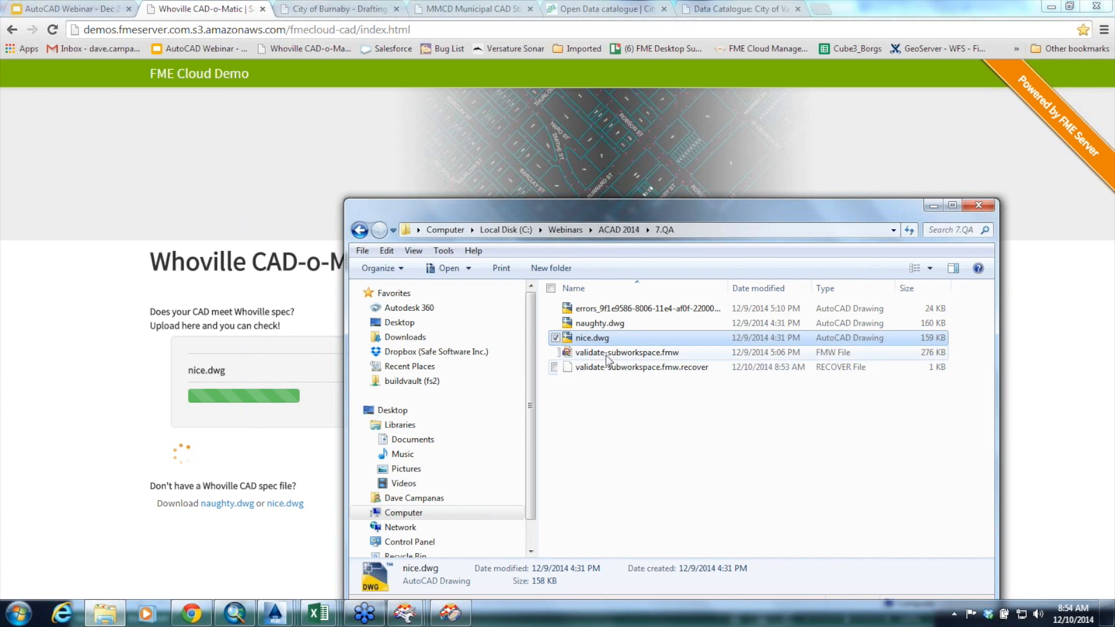
double_click(606, 324)
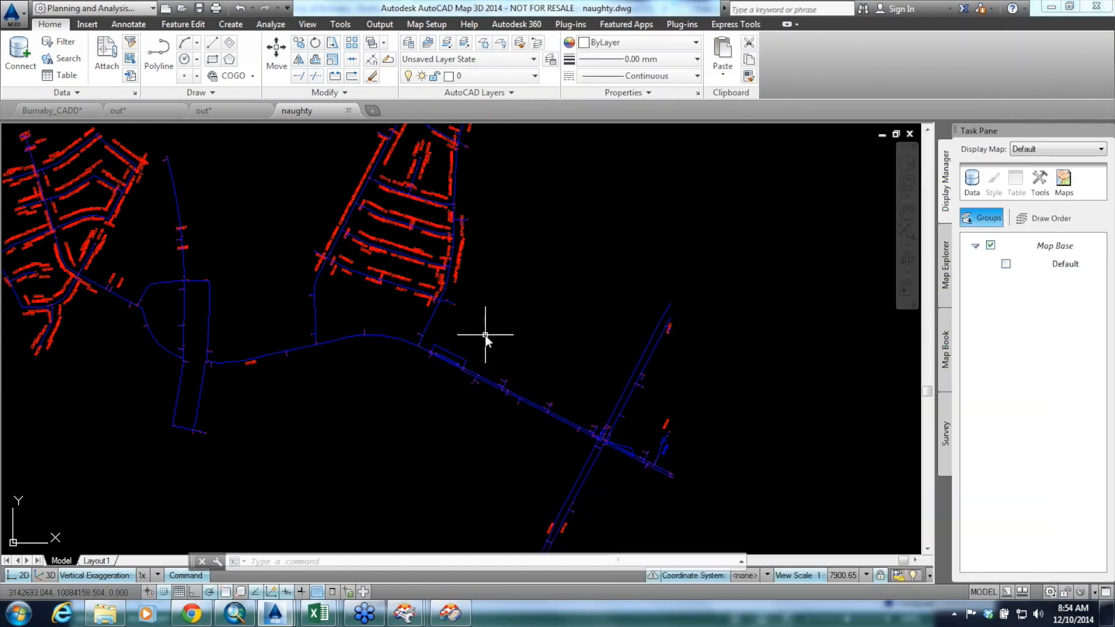
type("XREF")
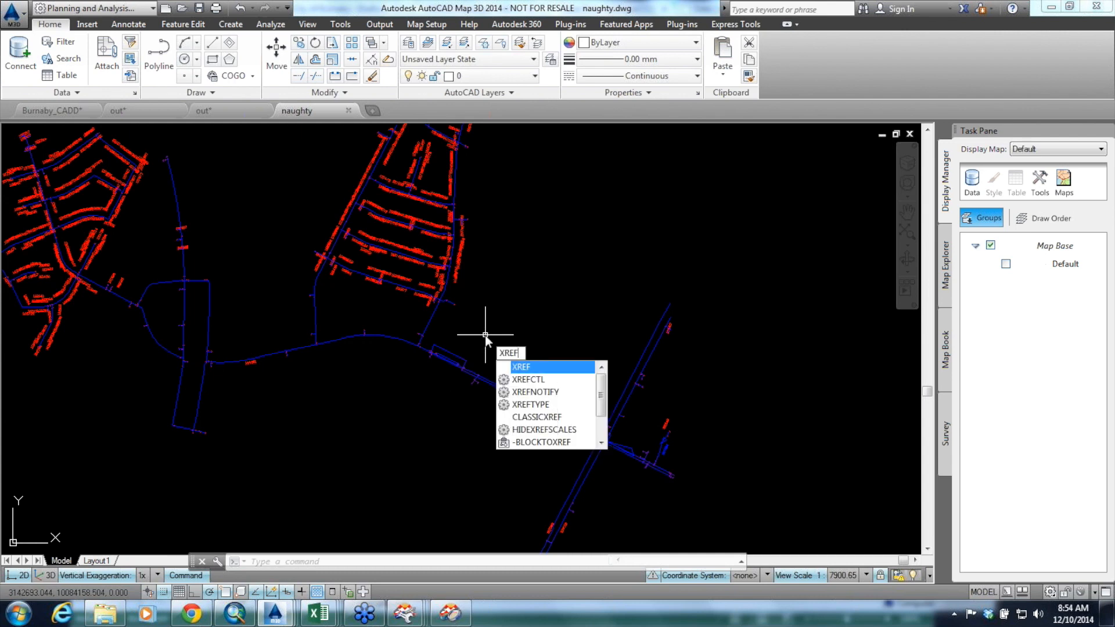
key("Return")
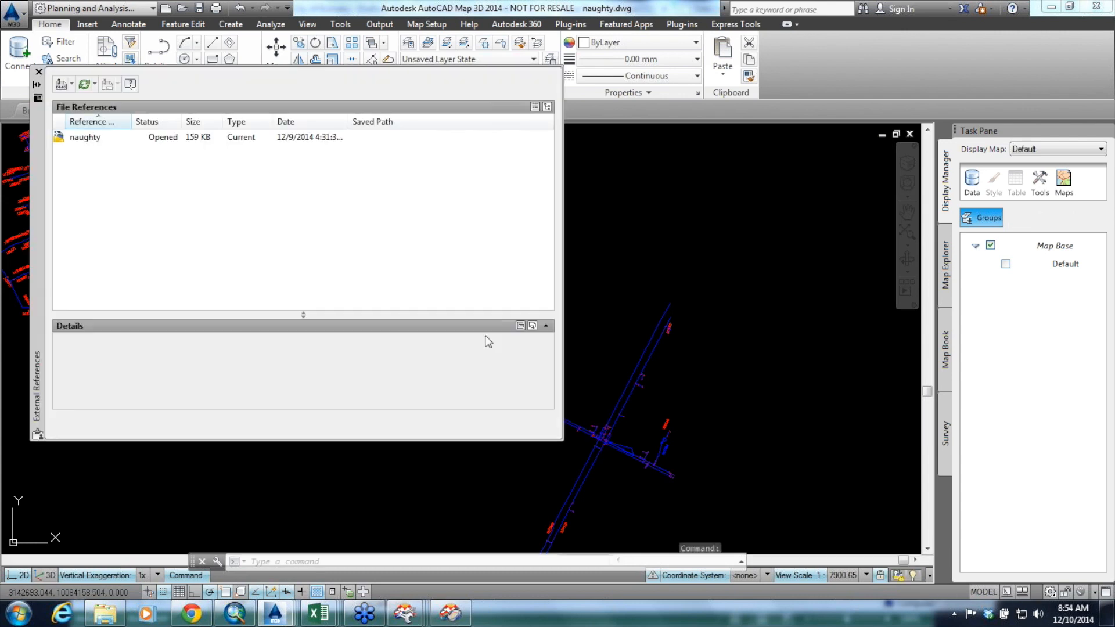
right_click(90, 161)
left_click(138, 200)
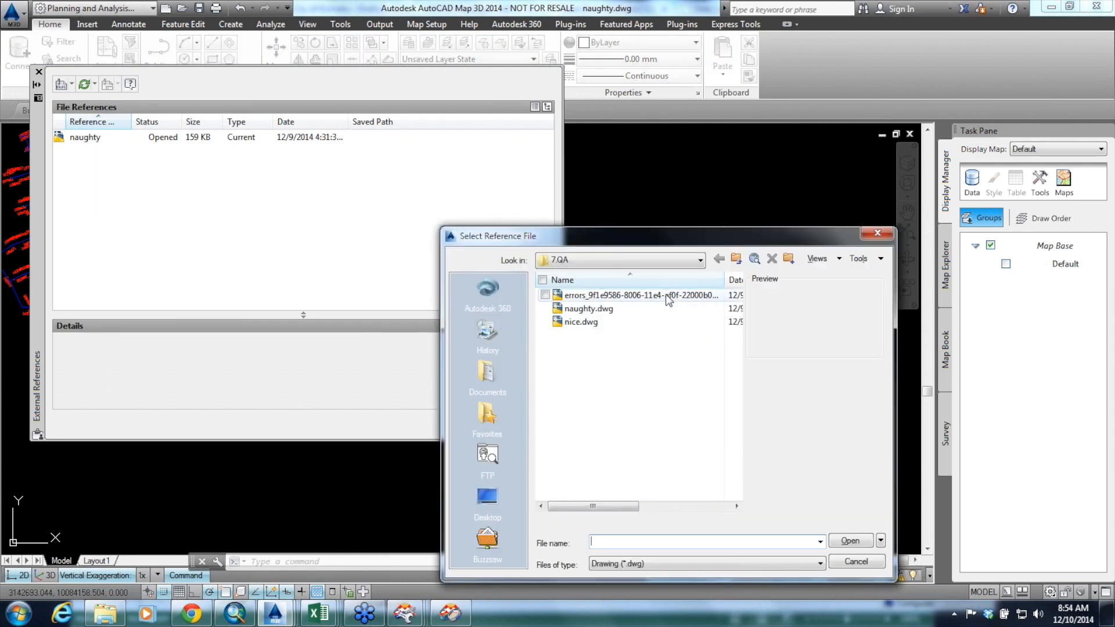
left_click(666, 297)
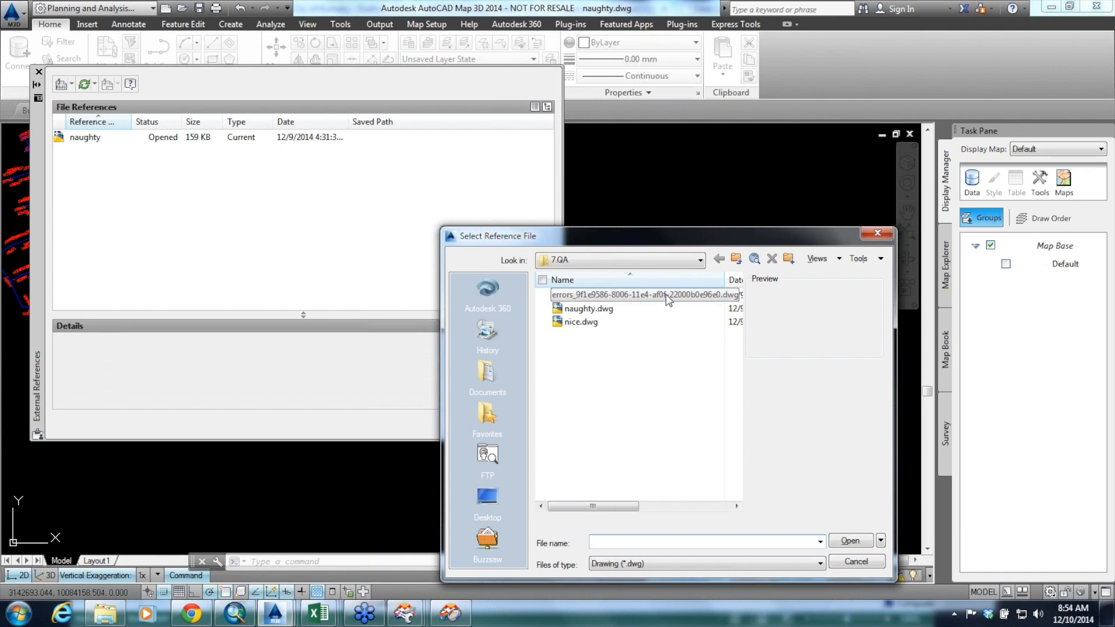
left_click(852, 540)
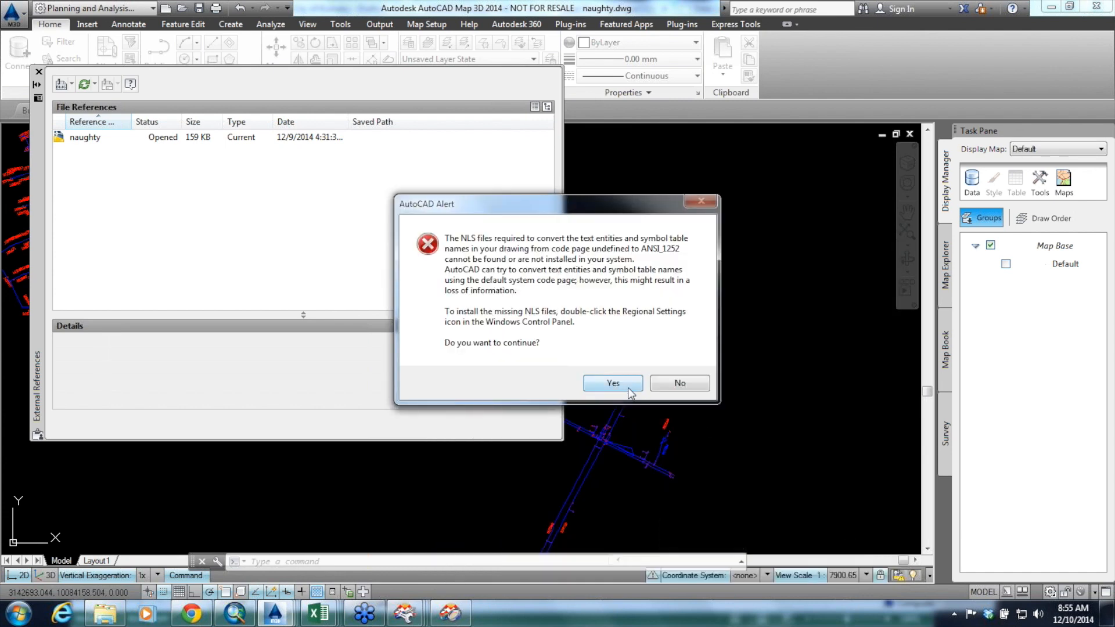
left_click(624, 384)
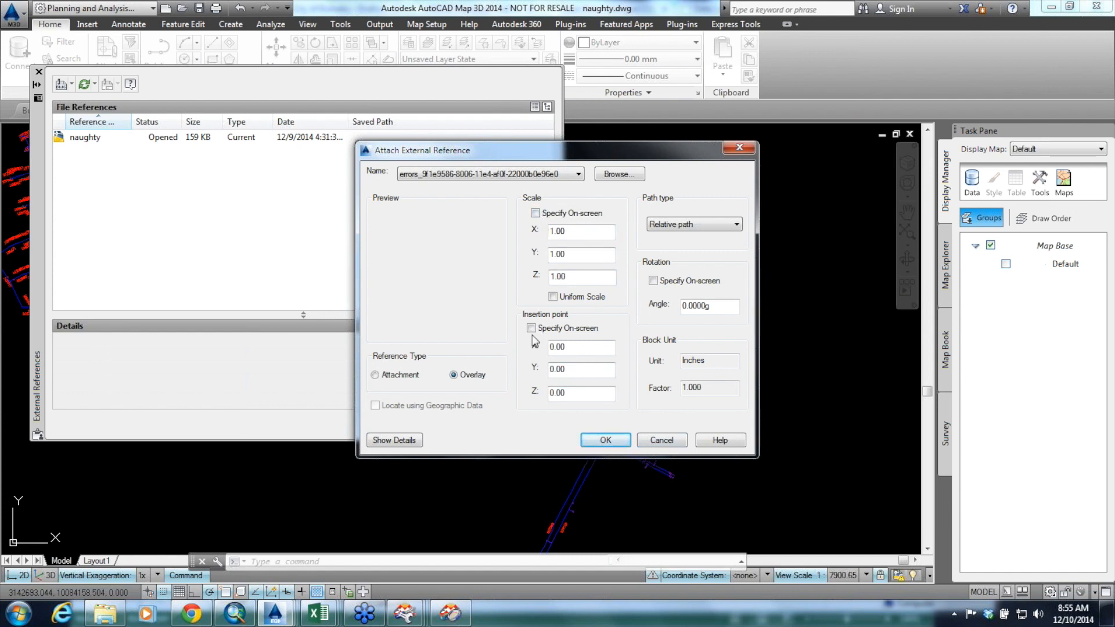
left_click(607, 443)
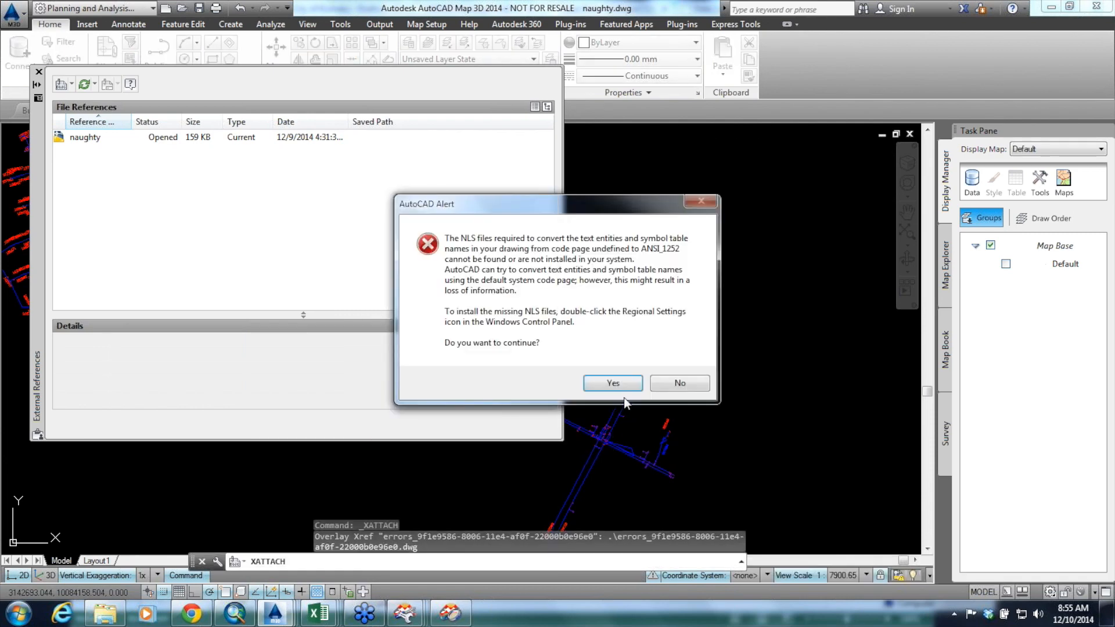
left_click(626, 384)
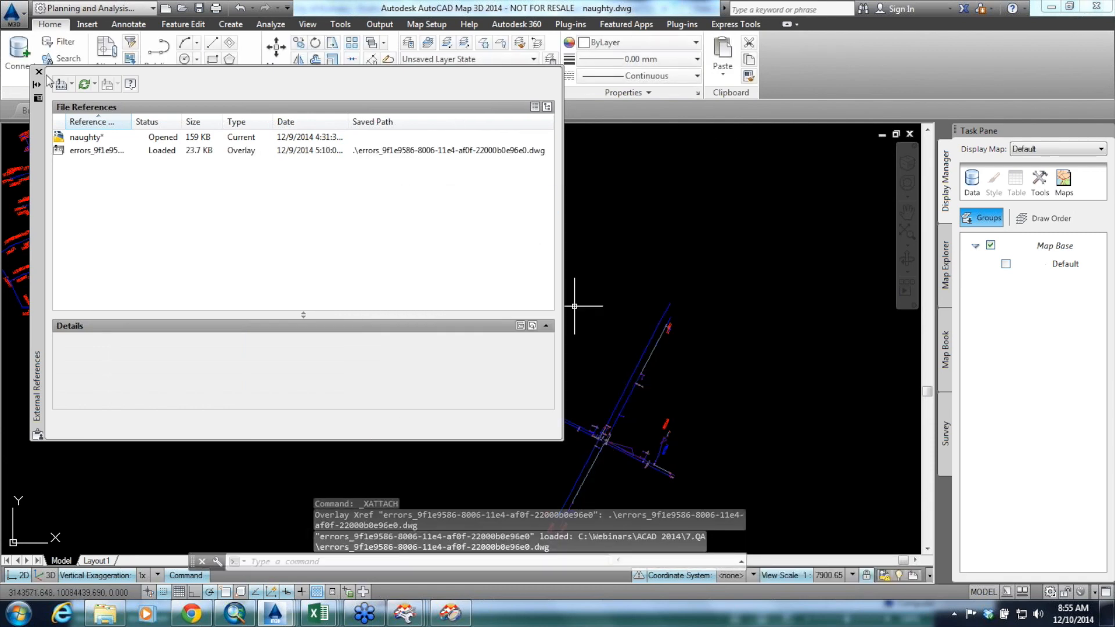
Close the external references list and inspect the overlaid error features and their attribute labels along the water lines
scroll(461, 355, "up", 10)
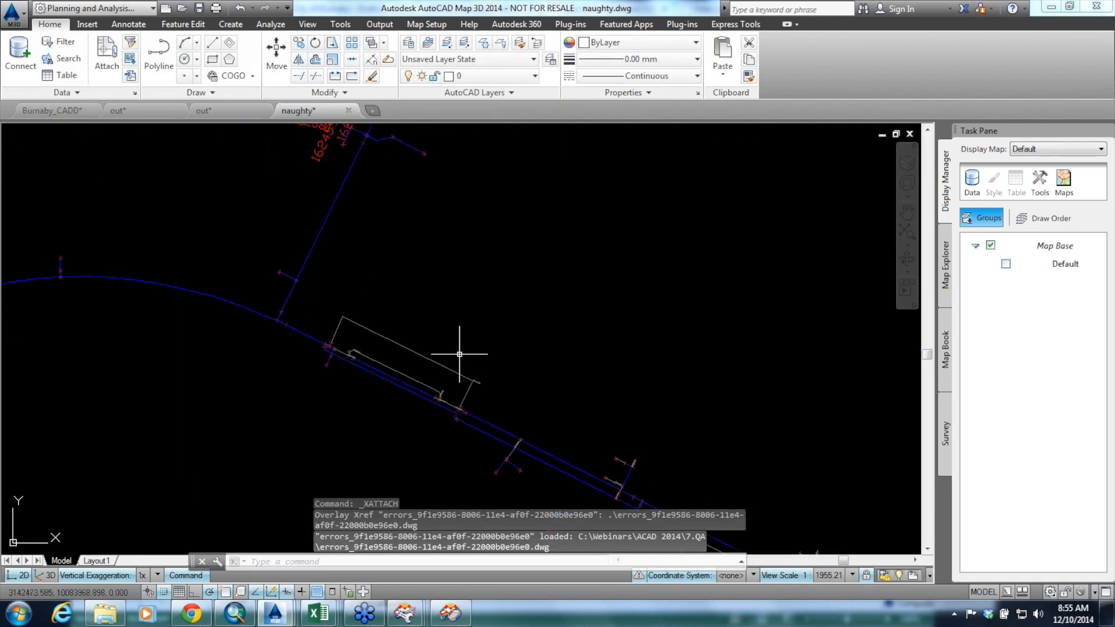
scroll(202, 345, "up", 6)
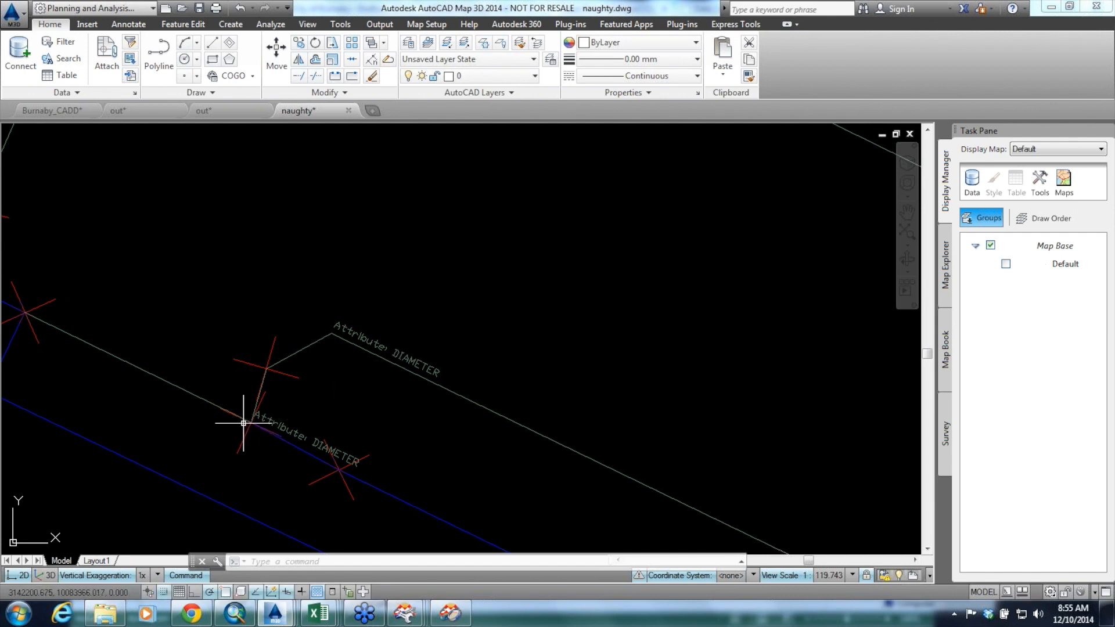
scroll(176, 385, "down", 8)
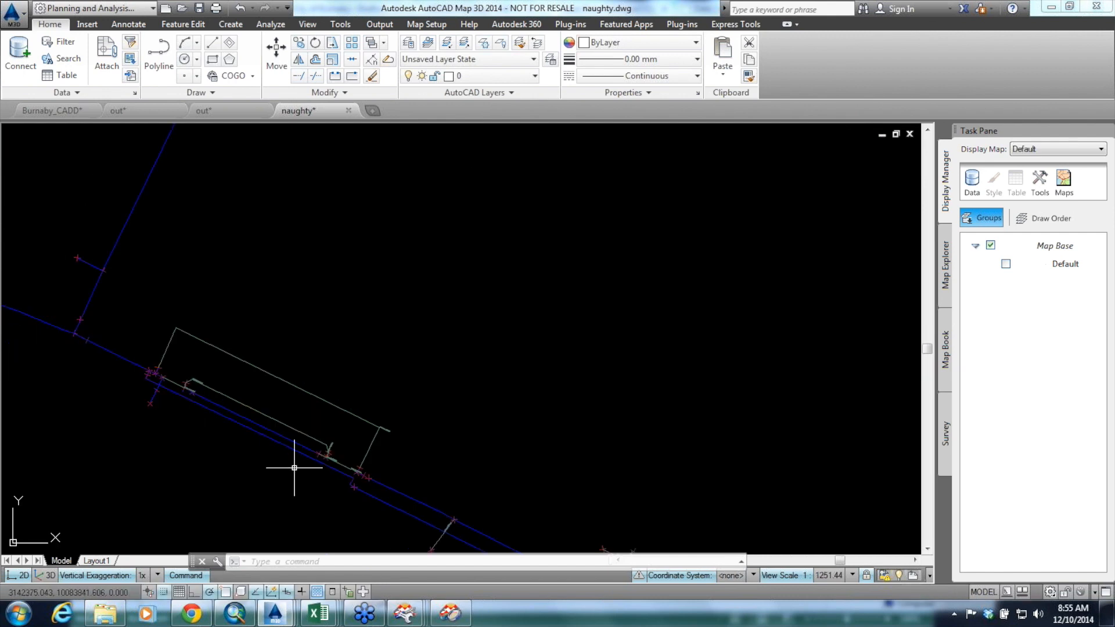
scroll(352, 479, "down", 6)
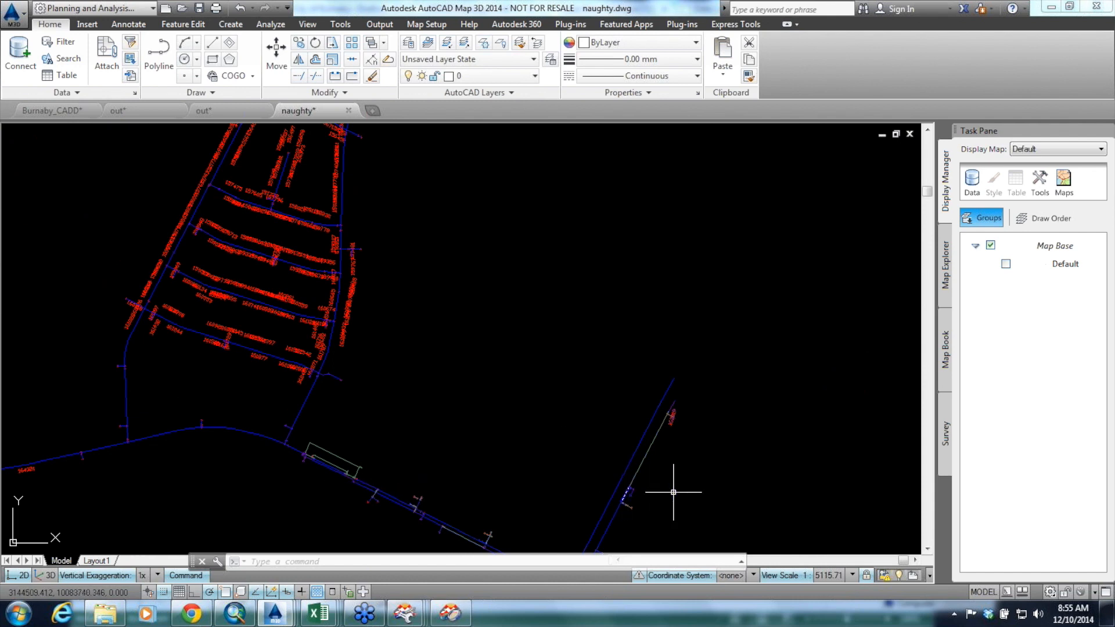
scroll(671, 485, "up", 6)
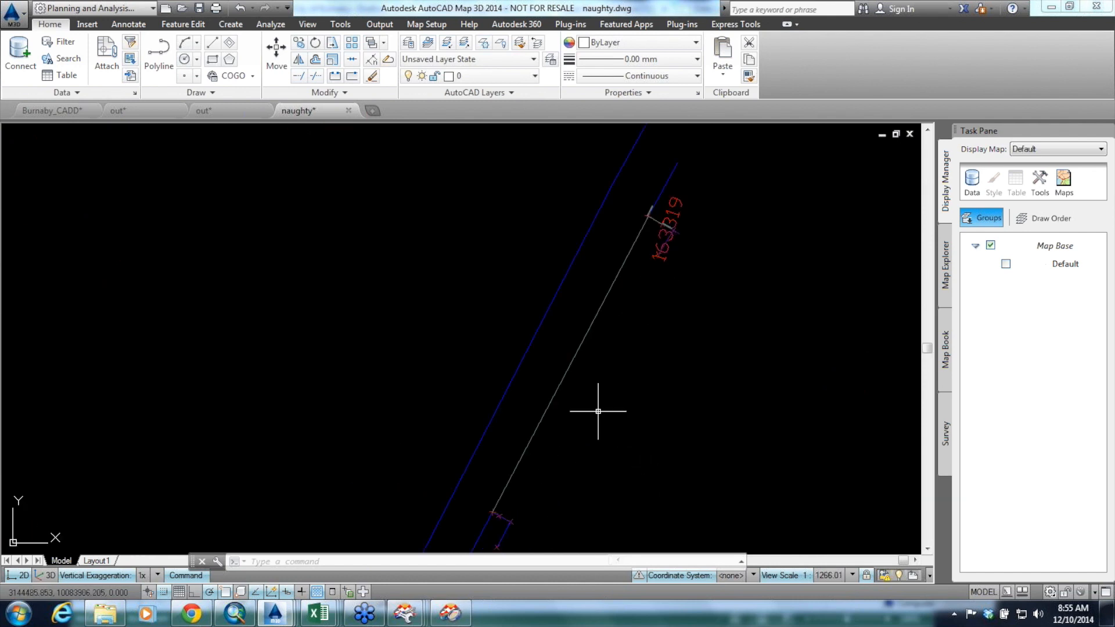
Switch to the AutoCAD Webinar - Dec 2014 slides in Chrome, present from slide 26 and advance to slide 27
mouse_move(97, 620)
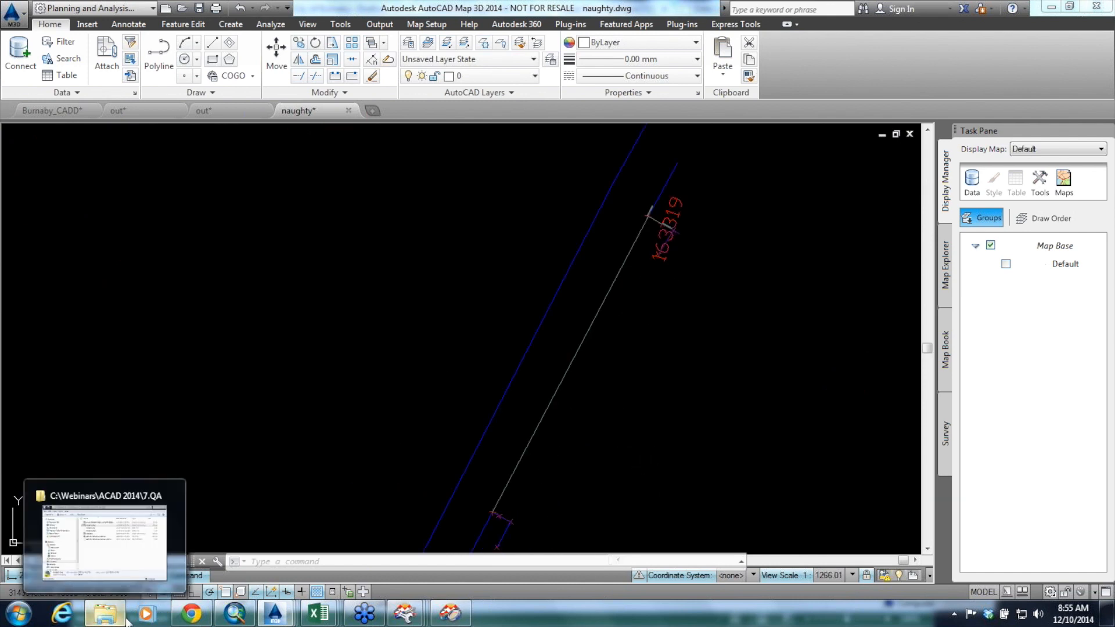
left_click(193, 619)
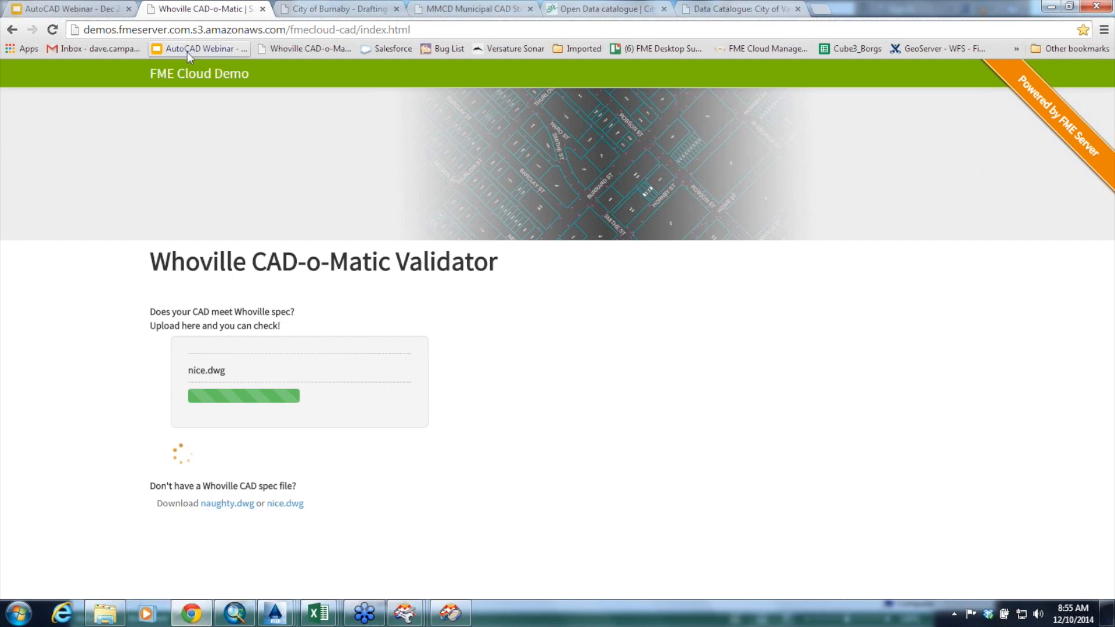
left_click(87, 11)
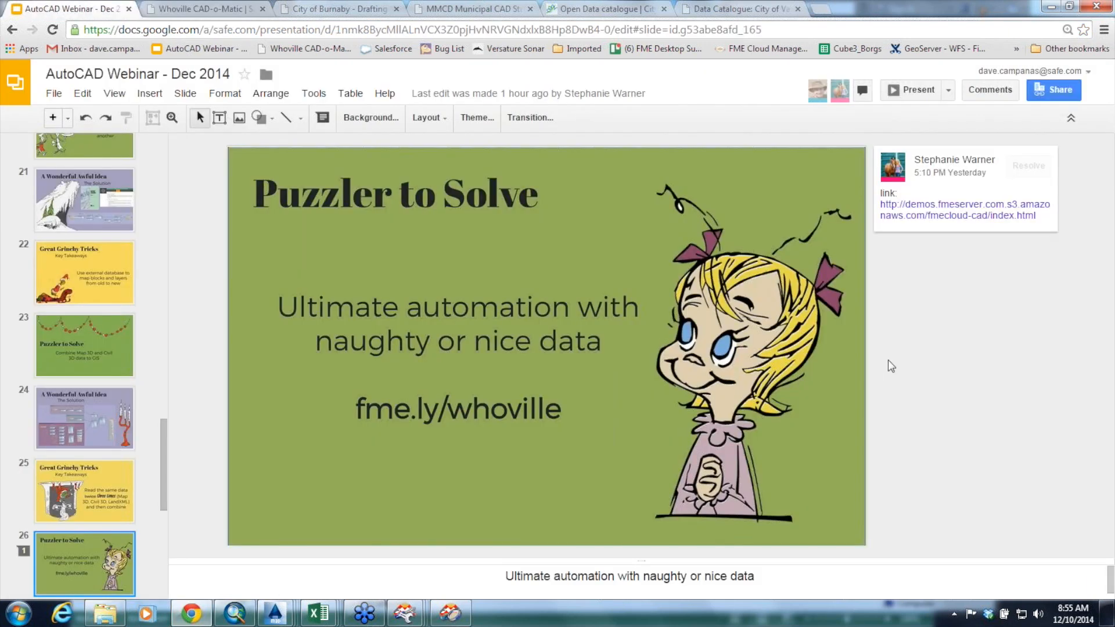
left_click(921, 90)
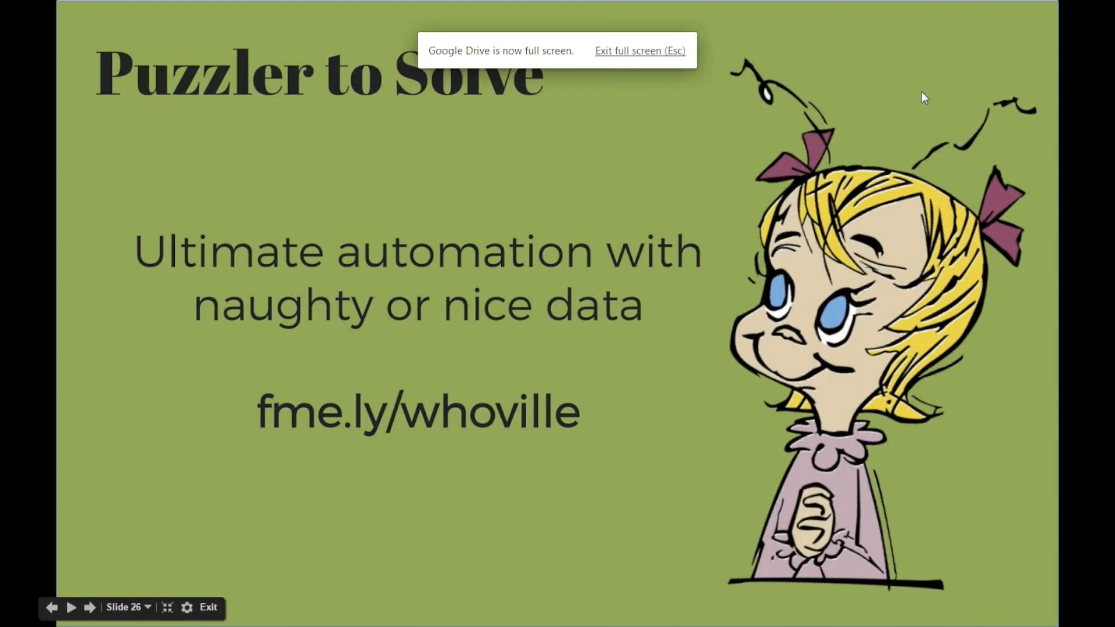
key("Right")
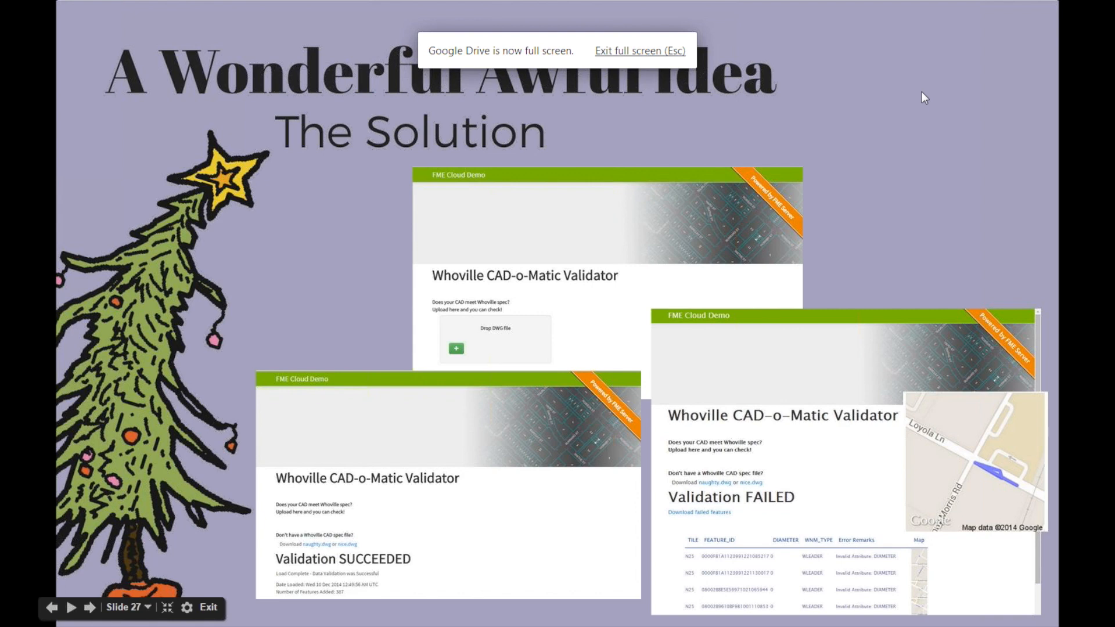